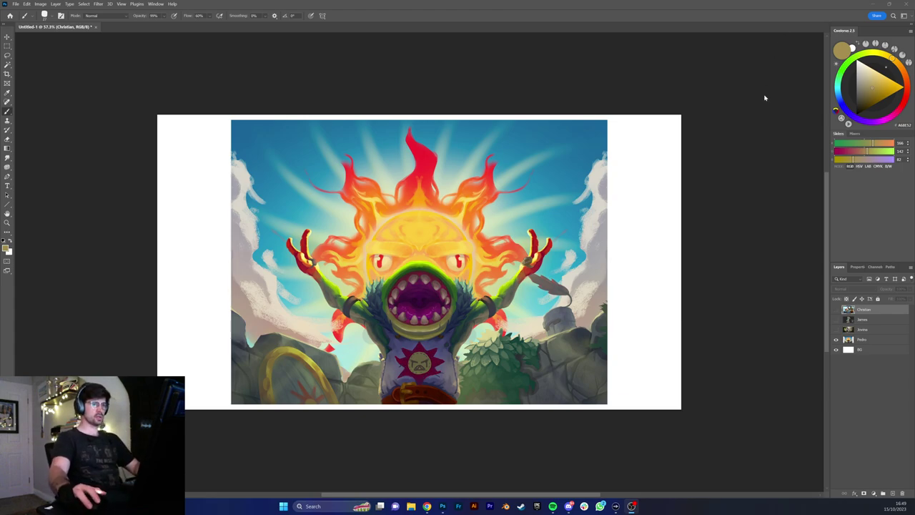
- Switch to the full-screen view and examine the sun creature painting up close
{"action": "key", "text": "f"}
{"action": "key", "text": "z"}
{"action": "left_click_drag", "start_coordinate": [653, 254], "coordinate": [645, 260]}
{"action": "key", "text": "space"}
{"action": "left_click_drag", "start_coordinate": [645, 259], "coordinate": [619, 262]}
{"action": "key", "text": "z"}
{"action": "key", "text": "space"}
{"action": "mouse_move", "coordinate": [512, 254]}
{"action": "left_mouse_down"}
{"action": "mouse_move", "coordinate": [554, 263]}
{"action": "mouse_move", "coordinate": [527, 262]}
{"action": "mouse_move", "coordinate": [540, 262]}
{"action": "left_mouse_up"}
{"action": "key", "text": "z"}
{"action": "key", "text": "space"}
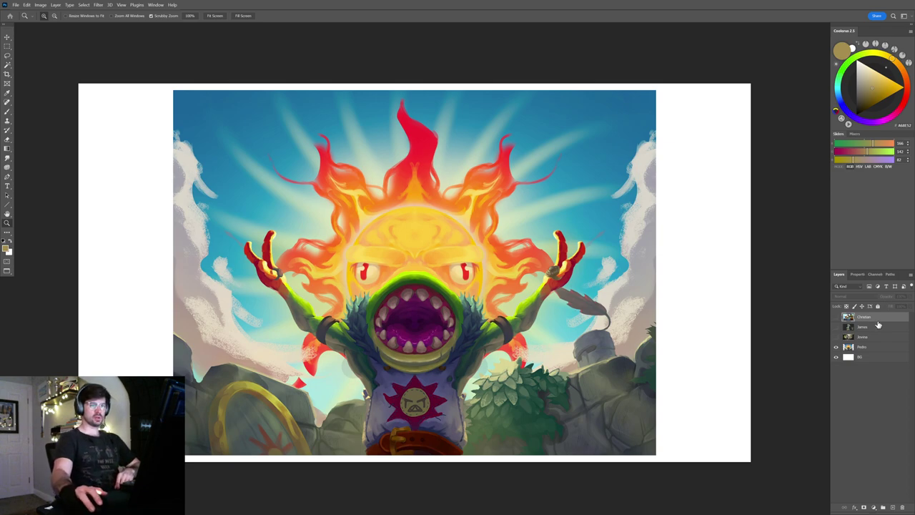
- Add a layer named Values in Saturation mode at the top of the layer stack and fill it with black
{"action": "key", "text": "ctrl+shift+n"}
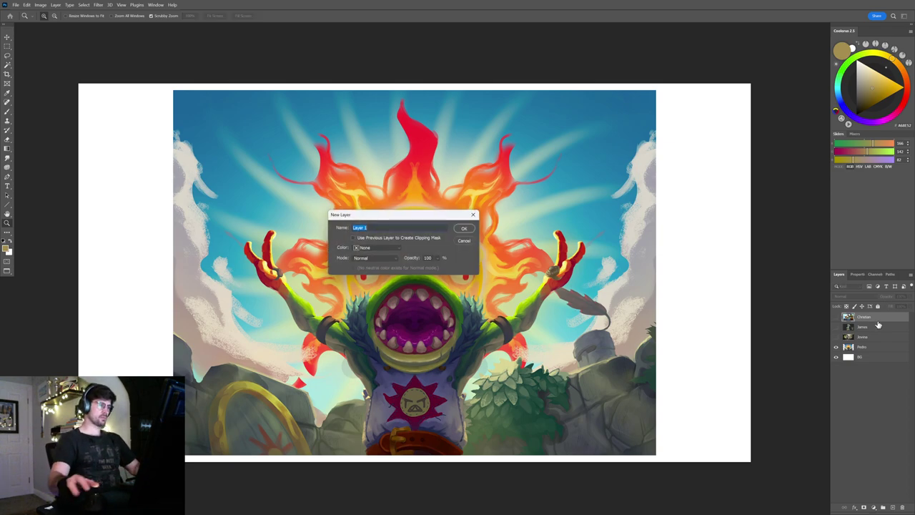
{"action": "type", "text": "Values"}
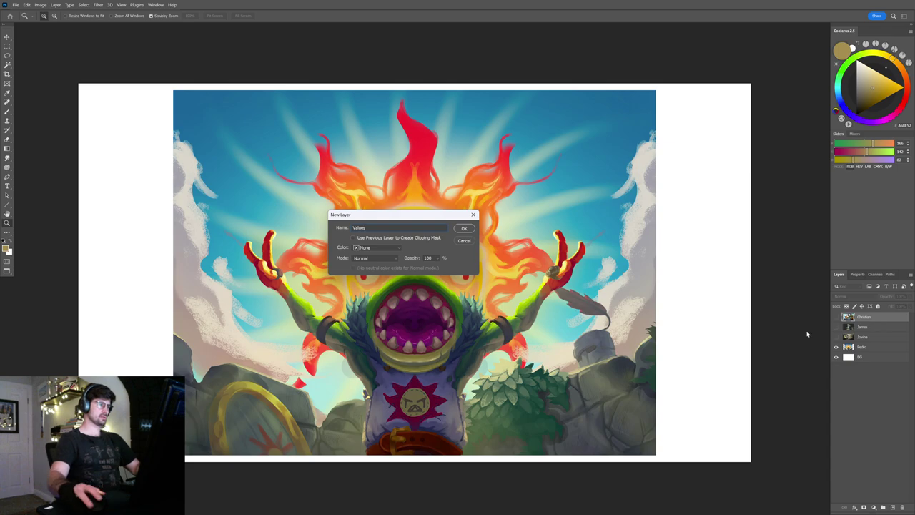
{"action": "left_click", "coordinate": [379, 257]}
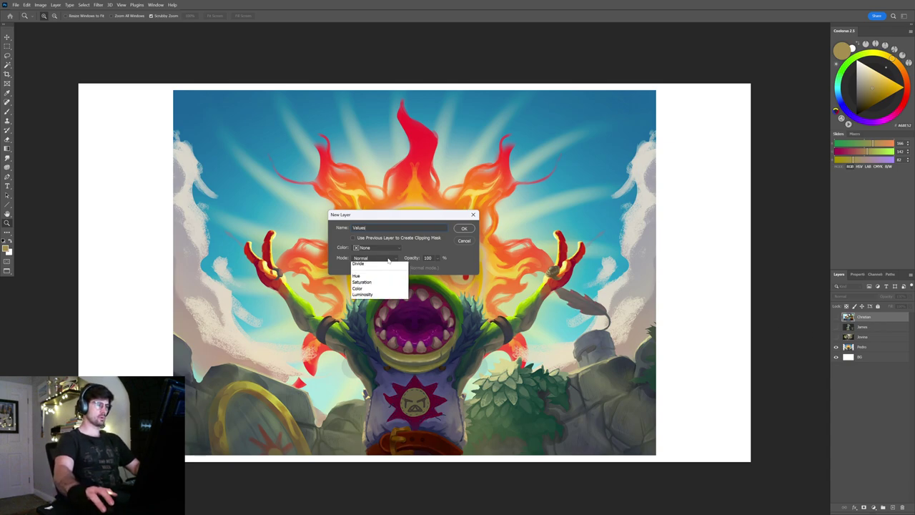
{"action": "left_click", "coordinate": [376, 445]}
{"action": "key", "text": "Return"}
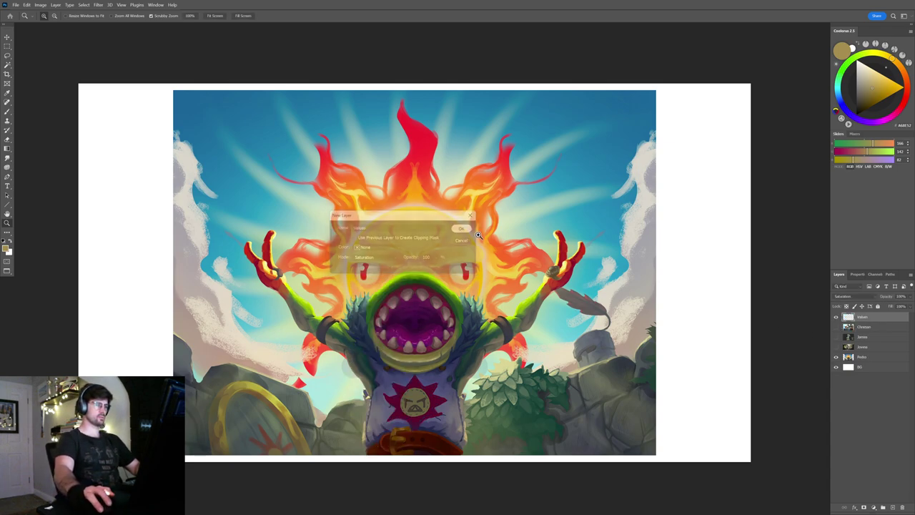
{"action": "key", "text": "d"}
{"action": "key", "text": "alt+BackSpace"}
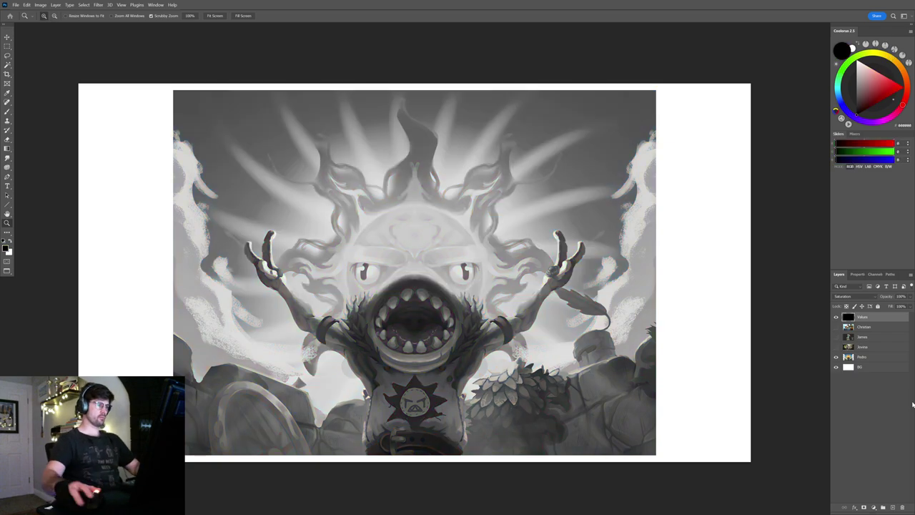
- Create a layer named Sketch directly above the visible sun creature painting
{"action": "left_click_drag", "start_coordinate": [480, 309], "coordinate": [496, 319]}
{"action": "scroll", "coordinate": [497, 319], "scroll_direction": "down", "scroll_amount": 2}
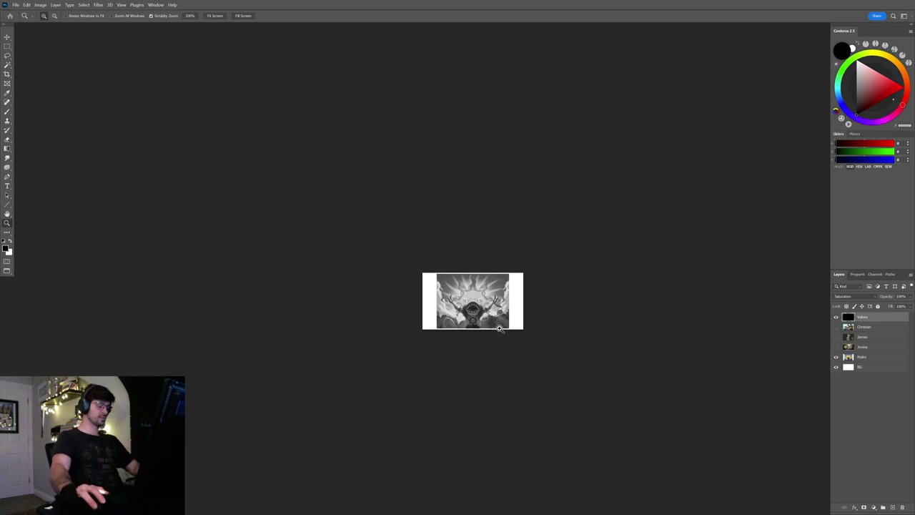
{"action": "left_click_drag", "start_coordinate": [478, 300], "coordinate": [499, 292]}
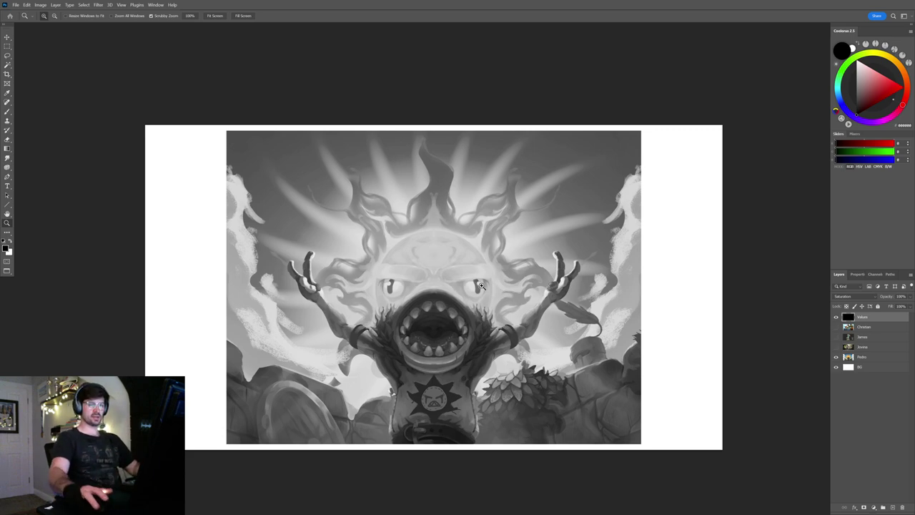
{"action": "left_click", "coordinate": [882, 357]}
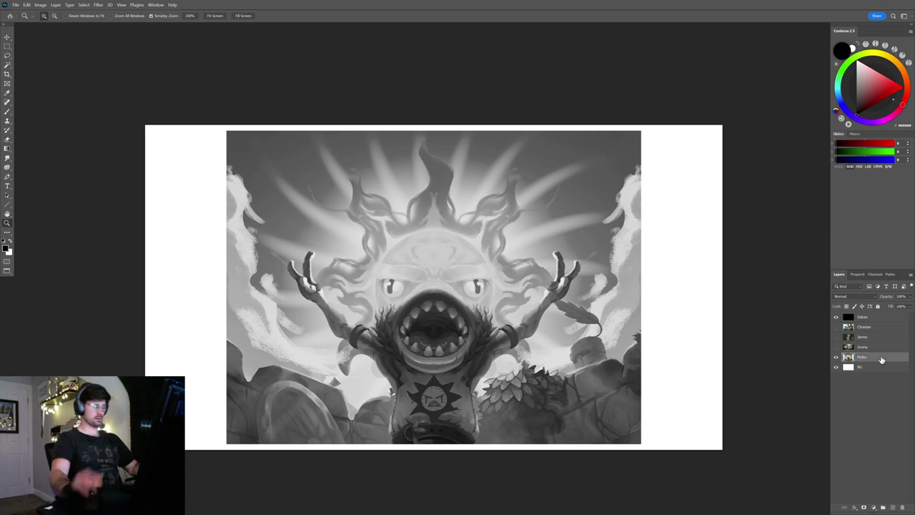
{"action": "key", "text": "ctrl+shift+n"}
{"action": "type", "text": "Sketch"}
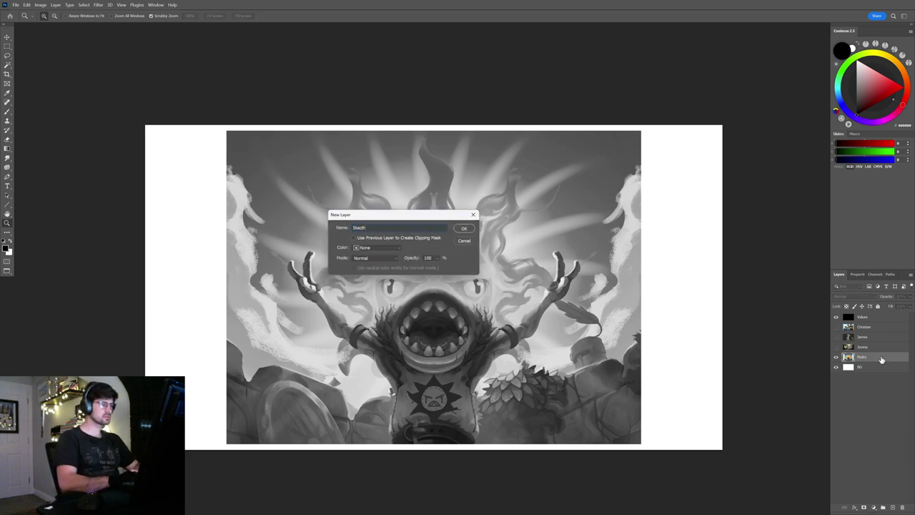
{"action": "type", "text": "tch"}
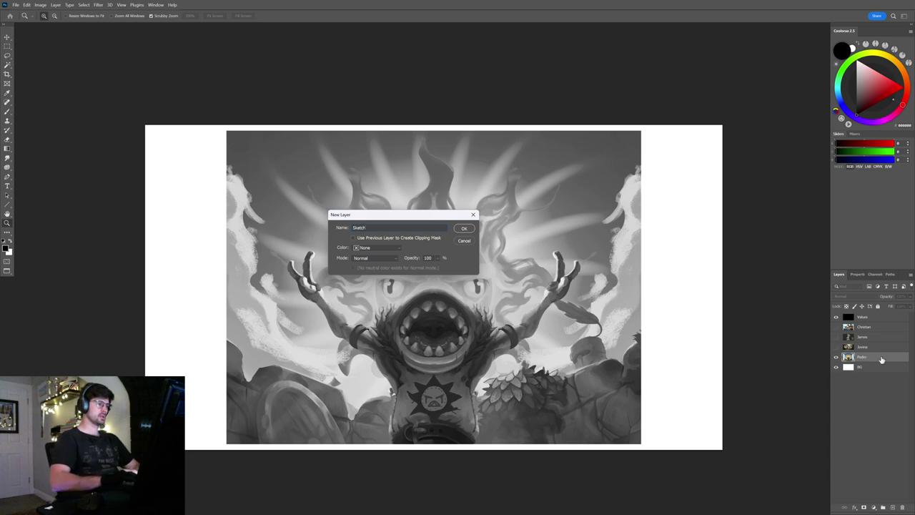
{"action": "left_click", "coordinate": [466, 230]}
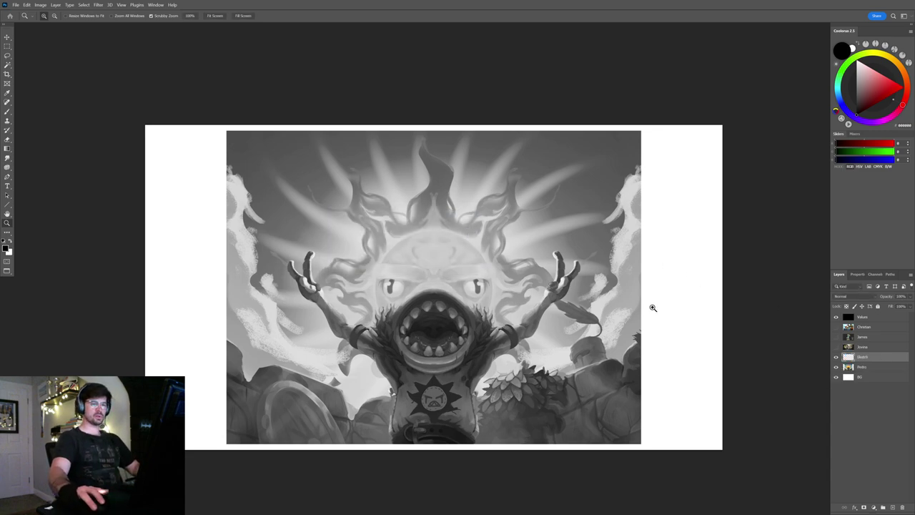
- Brush two dark curves on the Sketch layer from below the creature's mouth up to both sides of the sun's eyes, ending each in a blob
{"action": "key", "text": "b"}
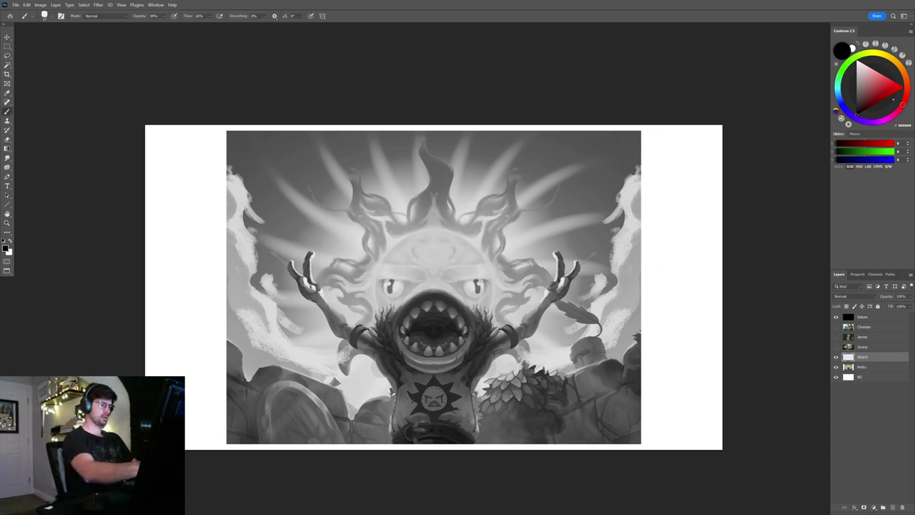
{"action": "mouse_move", "coordinate": [455, 312]}
{"action": "left_mouse_down"}
{"action": "mouse_move", "coordinate": [480, 310]}
{"action": "mouse_move", "coordinate": [489, 292]}
{"action": "mouse_move", "coordinate": [522, 318]}
{"action": "left_mouse_up"}
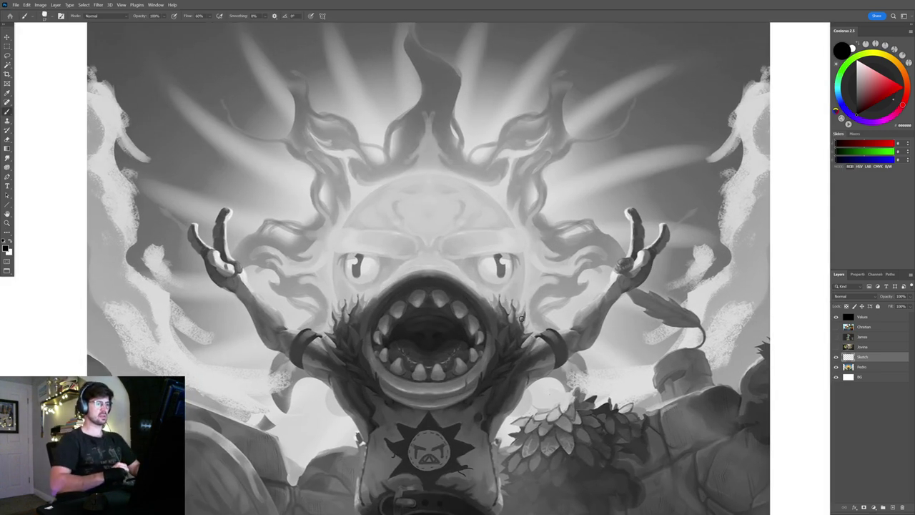
{"action": "scroll", "coordinate": [374, 313], "scroll_direction": "up", "scroll_amount": 2}
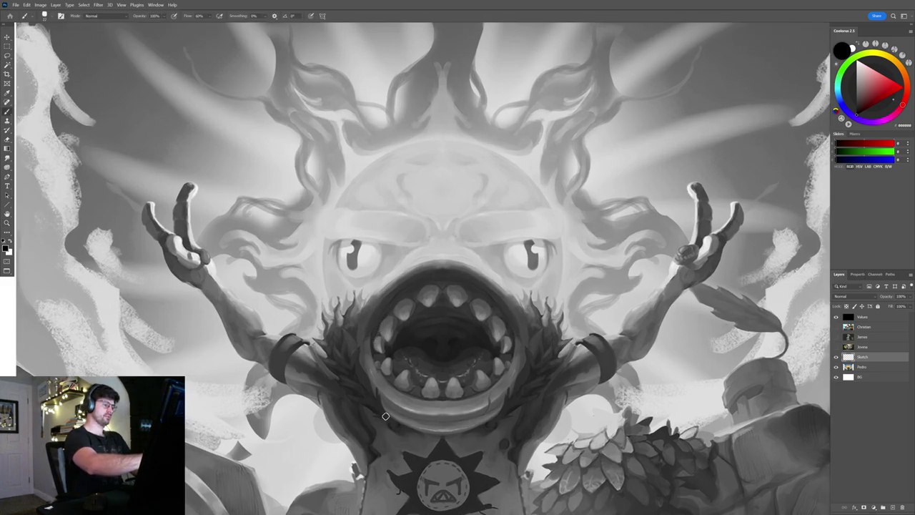
{"action": "scroll", "coordinate": [330, 295], "scroll_direction": "up", "scroll_amount": 1}
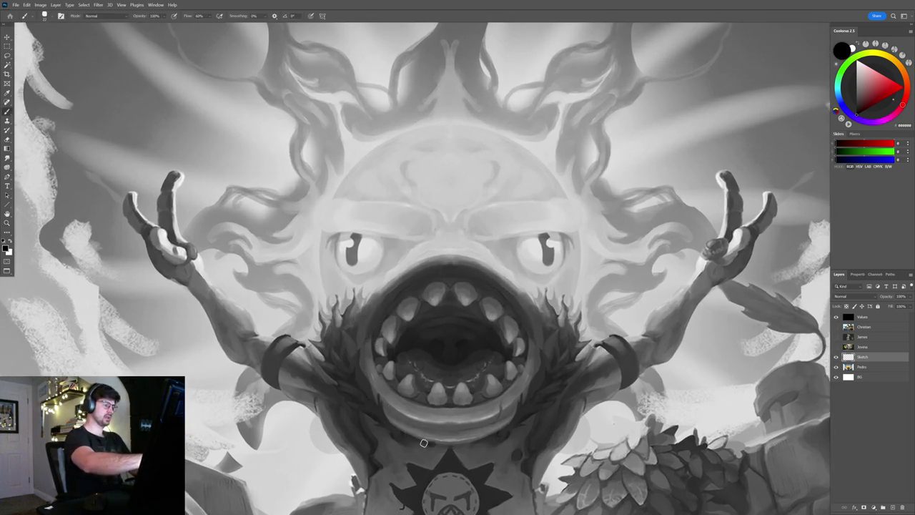
{"action": "left_click_drag", "start_coordinate": [428, 443], "coordinate": [312, 264]}
{"action": "left_click", "coordinate": [312, 262]}
{"action": "scroll", "coordinate": [522, 350], "scroll_direction": "down", "scroll_amount": 1}
{"action": "mouse_move", "coordinate": [482, 414]}
{"action": "left_mouse_down"}
{"action": "mouse_move", "coordinate": [552, 324]}
{"action": "mouse_move", "coordinate": [568, 223]}
{"action": "left_mouse_up"}
{"action": "left_click", "coordinate": [573, 221]}
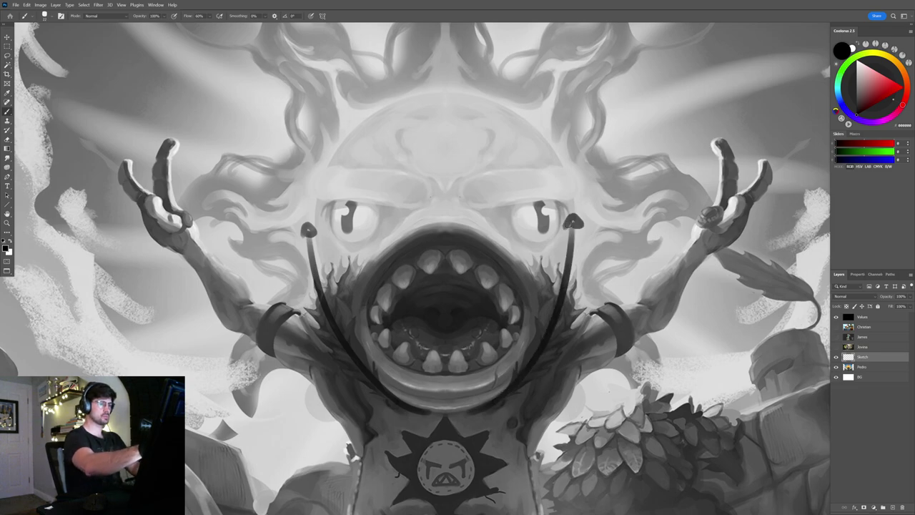
- Hide the Sketch and Values layers and duplicate the sun creature painting layer
{"action": "key", "text": "z"}
{"action": "key", "text": "ctrl+0"}
{"action": "key", "text": "b"}
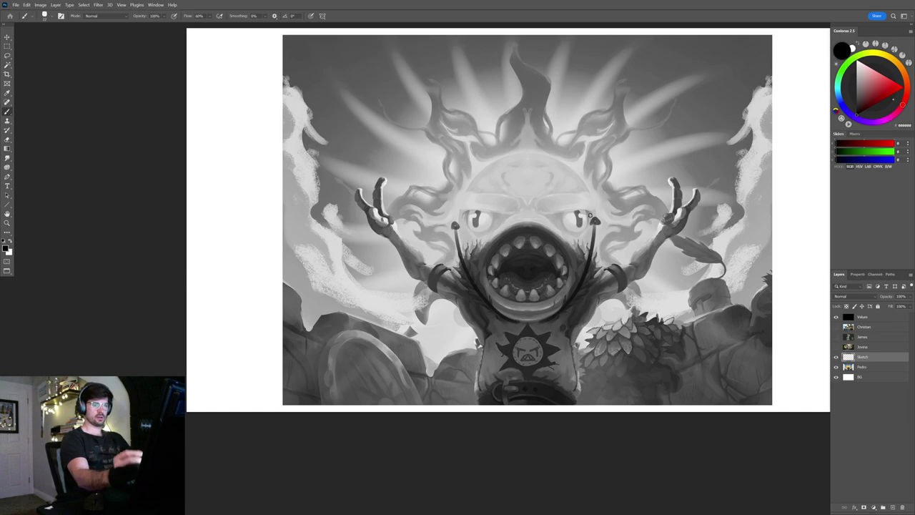
{"action": "left_click", "coordinate": [835, 356]}
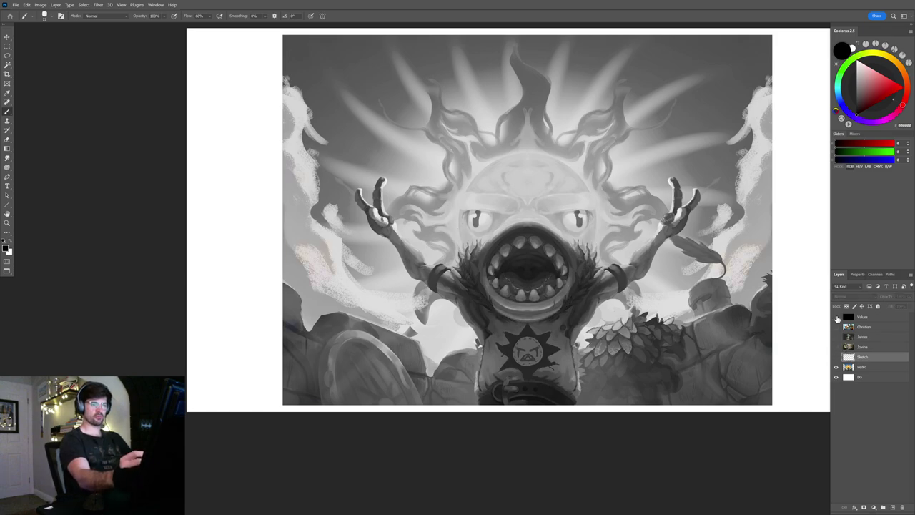
{"action": "left_click", "coordinate": [837, 318]}
{"action": "left_click", "coordinate": [890, 366]}
{"action": "key", "text": "ctrl+j"}
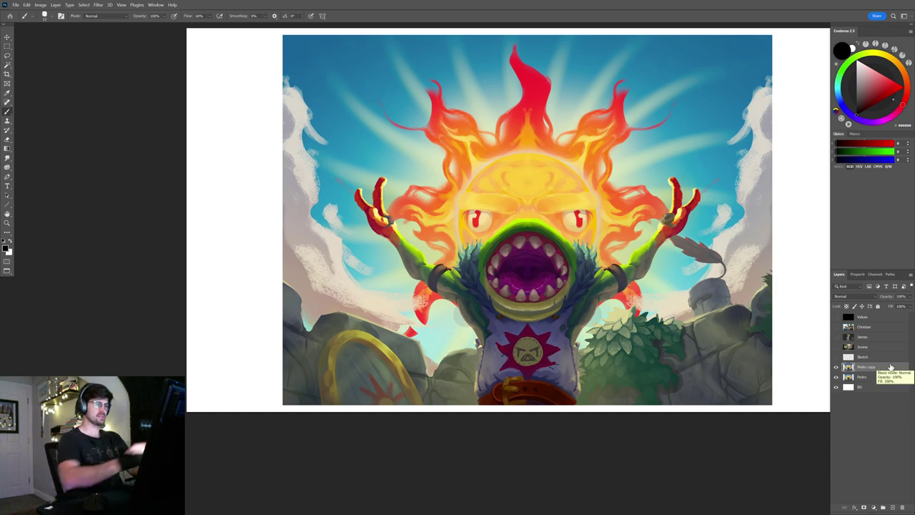
- Show the Sketch layer and brush a wide looping curve across the sky plus a circle around the top flame
{"action": "left_click_drag", "start_coordinate": [599, 203], "coordinate": [548, 240]}
{"action": "key", "text": "l"}
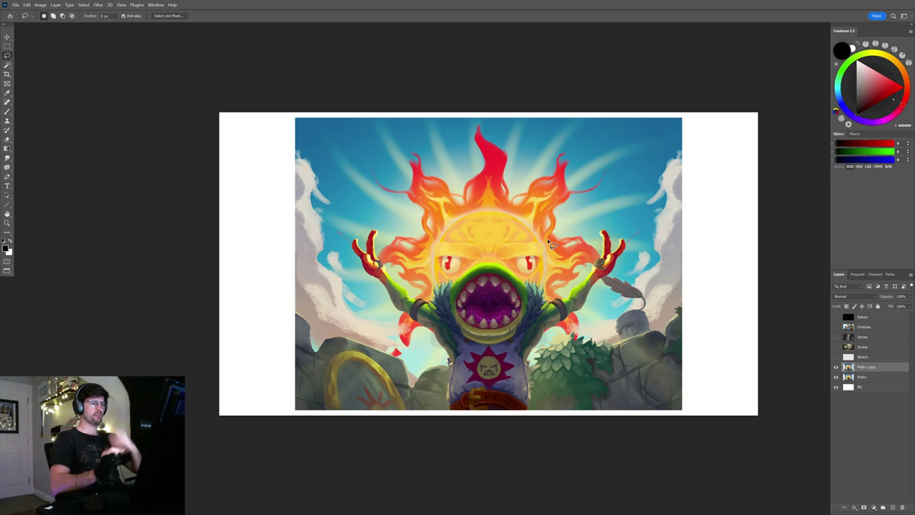
{"action": "left_click_drag", "start_coordinate": [539, 205], "coordinate": [504, 205]}
{"action": "left_click_drag", "start_coordinate": [577, 194], "coordinate": [563, 205]}
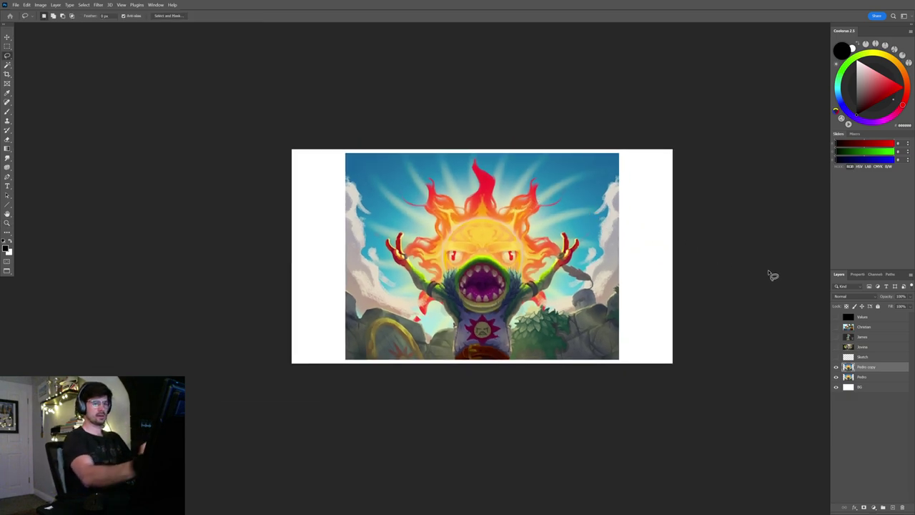
{"action": "left_click", "coordinate": [871, 357]}
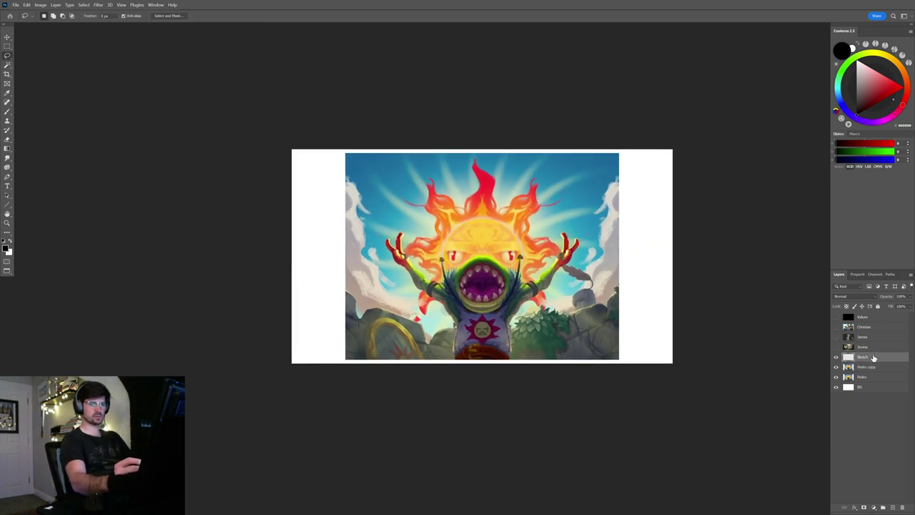
{"action": "key", "text": "b"}
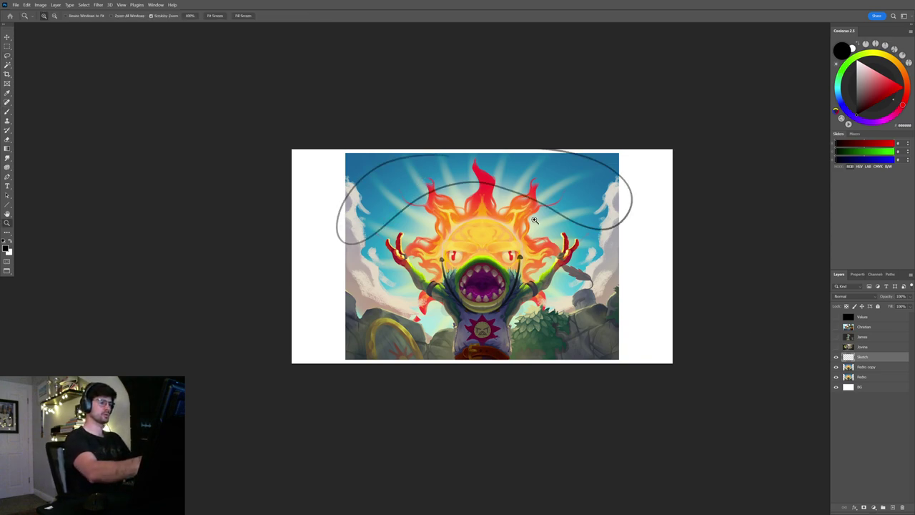
{"action": "left_click_drag", "start_coordinate": [534, 222], "coordinate": [563, 223]}
{"action": "mouse_move", "coordinate": [462, 142]}
{"action": "left_mouse_down"}
{"action": "mouse_move", "coordinate": [404, 249]}
{"action": "mouse_move", "coordinate": [495, 163]}
{"action": "left_mouse_up"}
{"action": "key", "text": "ctrl+z"}
{"action": "left_click_drag", "start_coordinate": [401, 174], "coordinate": [504, 168]}
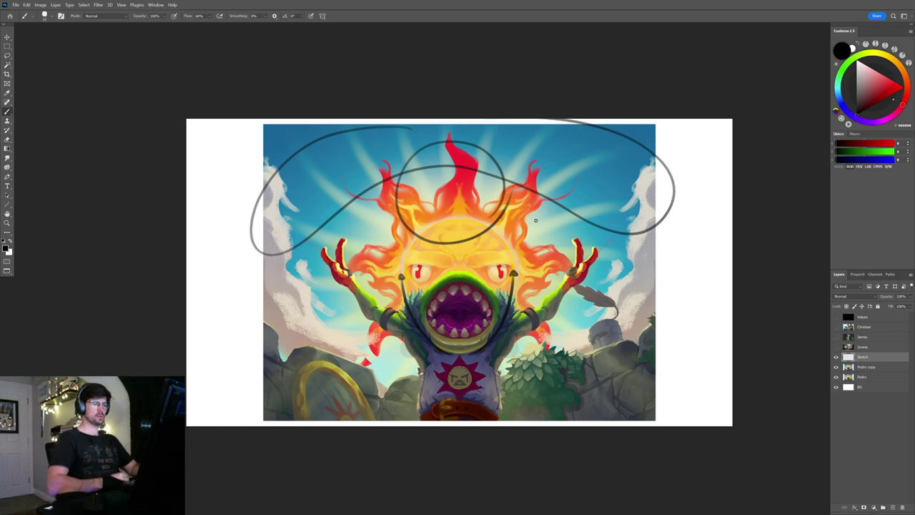
- Undo the looping curve and the circle, and hide the Sketch layer
{"action": "key", "text": "ctrl+z"}
{"action": "key", "text": "ctrl+z"}
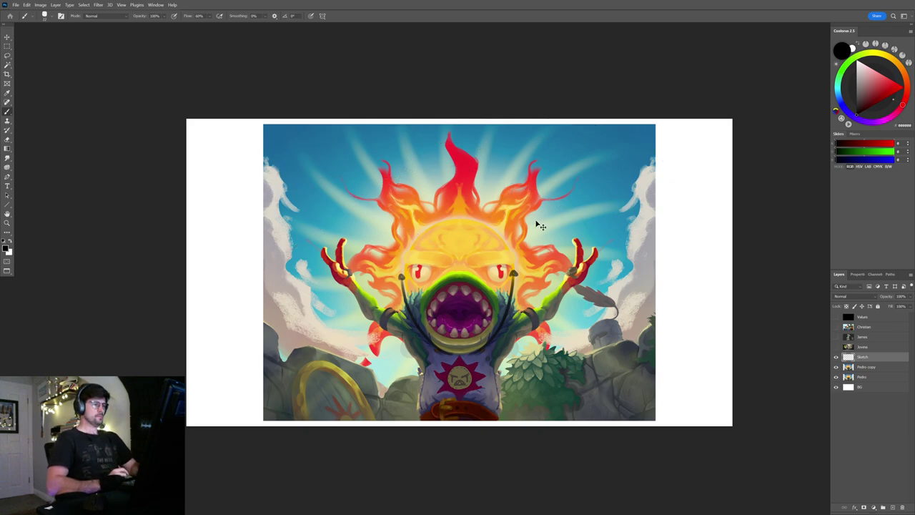
{"action": "left_click_drag", "start_coordinate": [579, 199], "coordinate": [560, 188]}
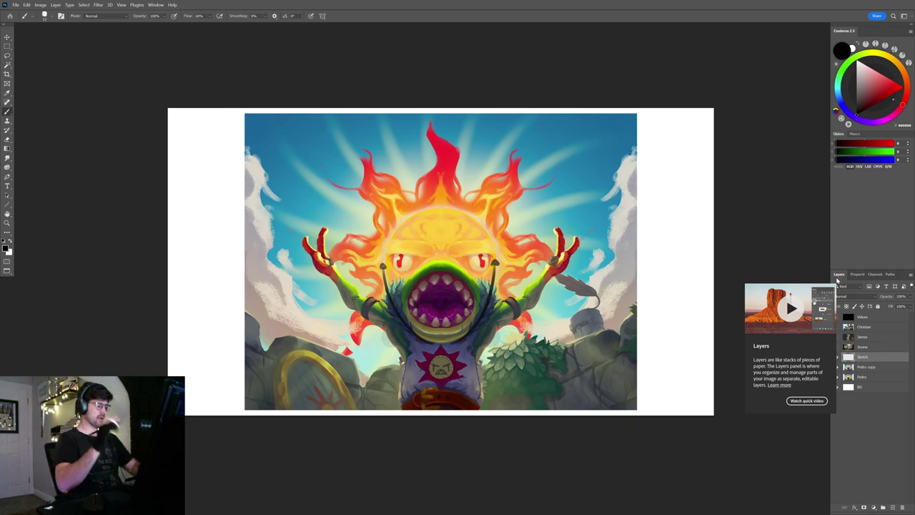
{"action": "left_click", "coordinate": [835, 356]}
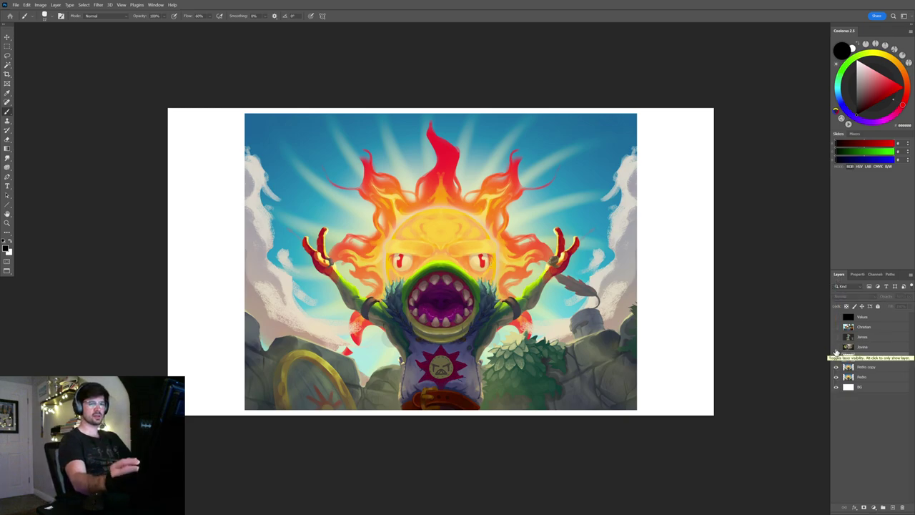
- On the duplicated painting layer, lasso the sun and its flames, following the upper contour of the creature's head and arms
{"action": "left_click", "coordinate": [881, 366]}
{"action": "left_click_drag", "start_coordinate": [527, 257], "coordinate": [591, 242]}
{"action": "left_click", "coordinate": [584, 223], "text": "alt"}
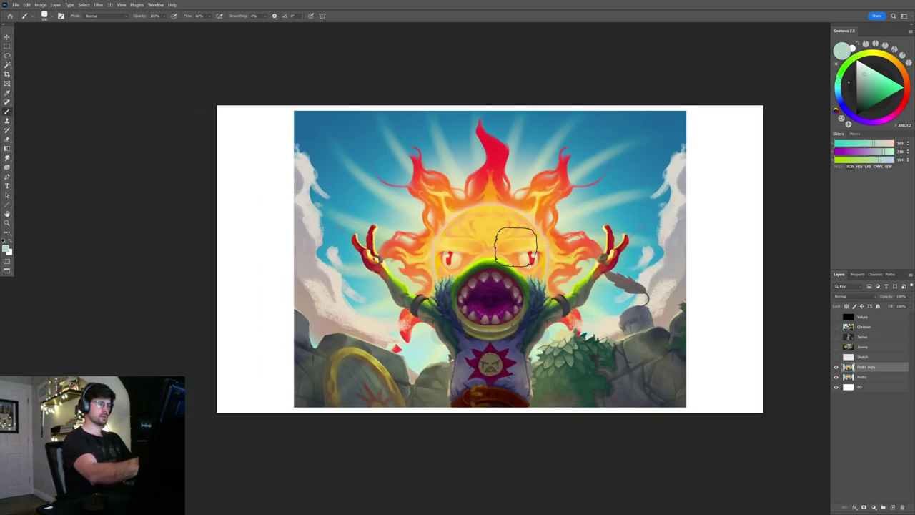
{"action": "key", "text": "l"}
{"action": "left_click_drag", "start_coordinate": [544, 265], "coordinate": [623, 297]}
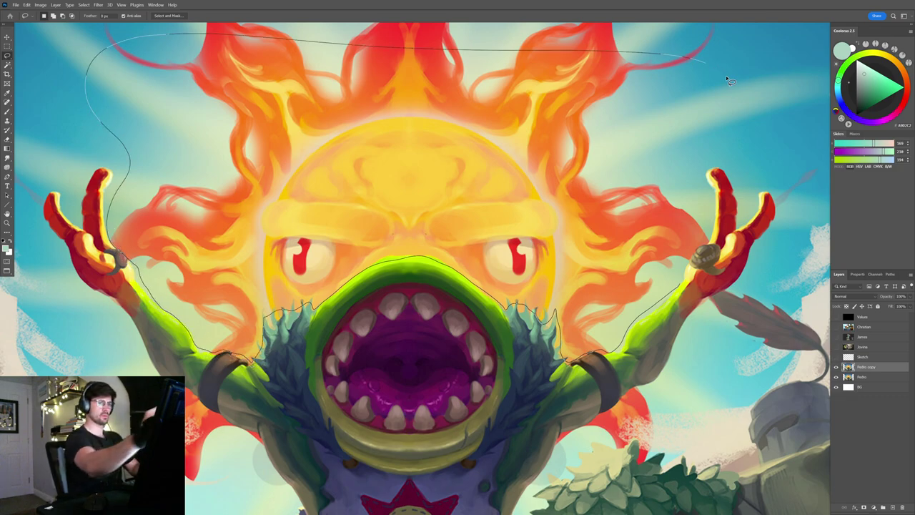
{"action": "left_click_drag", "start_coordinate": [684, 281], "coordinate": [682, 283]}
{"action": "key", "text": "ctrl+0"}
{"action": "mouse_move", "coordinate": [533, 131]}
{"action": "left_mouse_down"}
{"action": "mouse_move", "coordinate": [378, 202]}
{"action": "mouse_move", "coordinate": [381, 224]}
{"action": "left_mouse_up"}
- Try moving the selected sun upward on the duplicated layer, hide the original painting, and undo both changes
{"action": "key", "text": "ctrl+plus"}
{"action": "key", "text": "v"}
{"action": "mouse_move", "coordinate": [476, 306]}
{"action": "left_mouse_down"}
{"action": "mouse_move", "coordinate": [482, 257]}
{"action": "mouse_move", "coordinate": [482, 273]}
{"action": "left_mouse_up"}
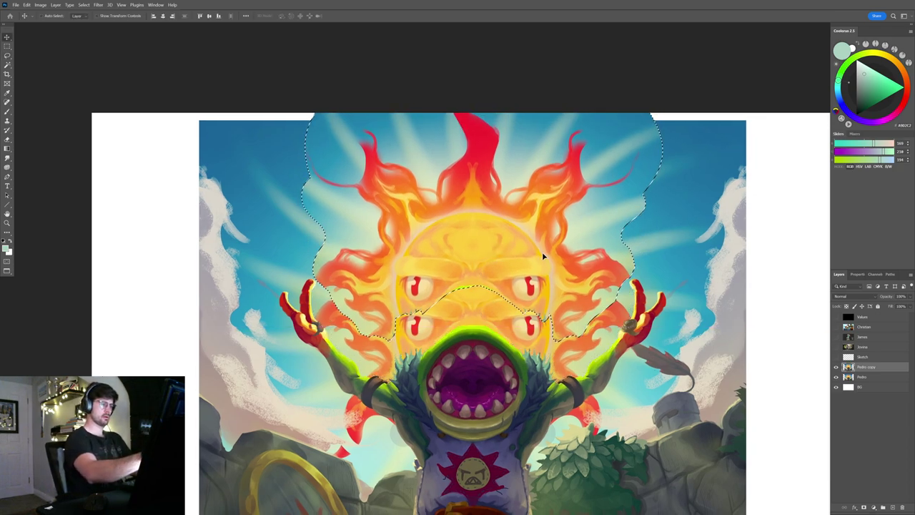
{"action": "left_click", "coordinate": [836, 376]}
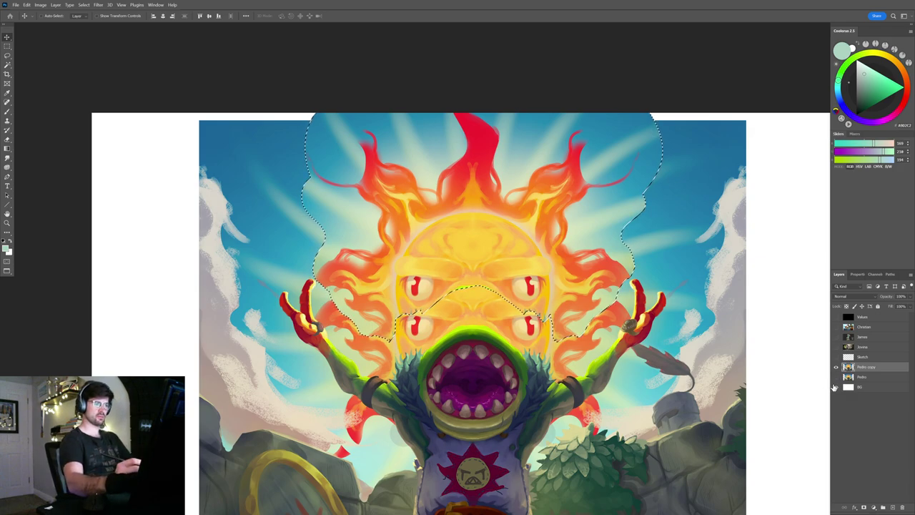
{"action": "key", "text": "ctrl+z"}
{"action": "key", "text": "ctrl+z"}
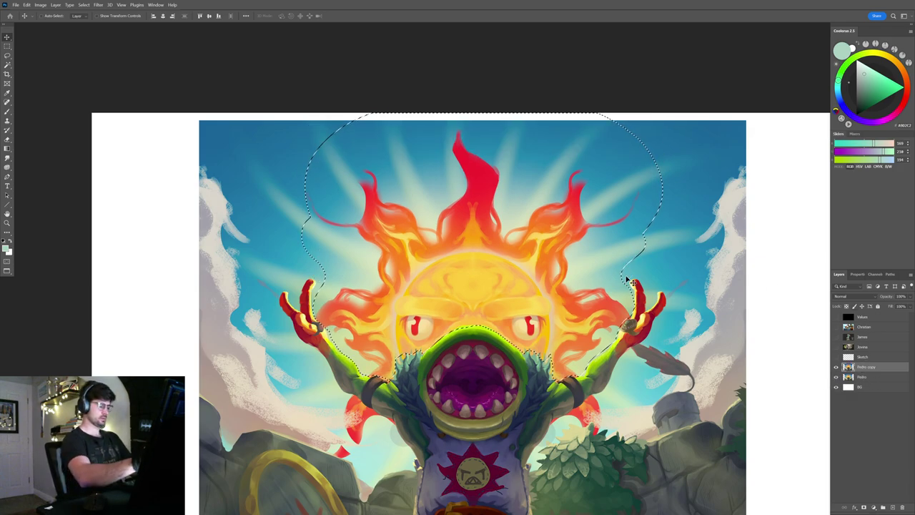
- Hide the original painting layer, move the selected sun upward on the duplicated layer and scale it down slightly
{"action": "left_click", "coordinate": [835, 376]}
{"action": "left_click_drag", "start_coordinate": [474, 302], "coordinate": [480, 236]}
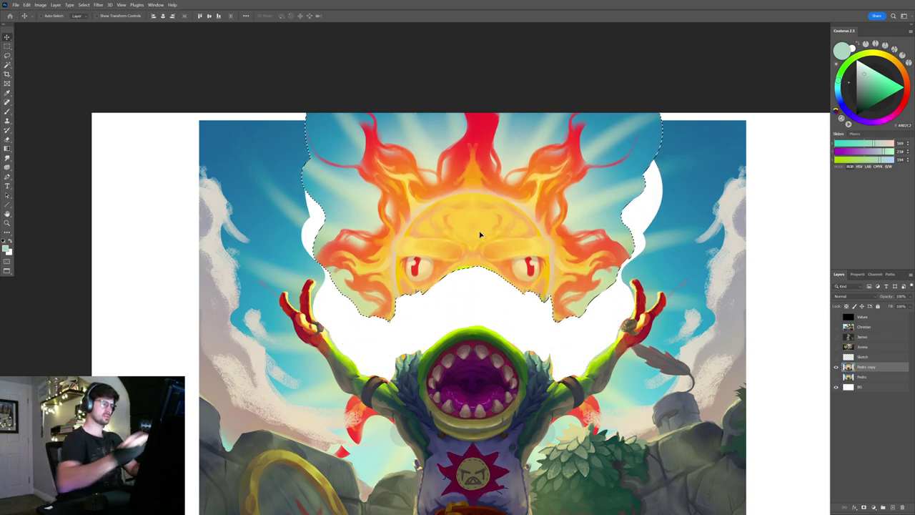
{"action": "key", "text": "ctrl+t"}
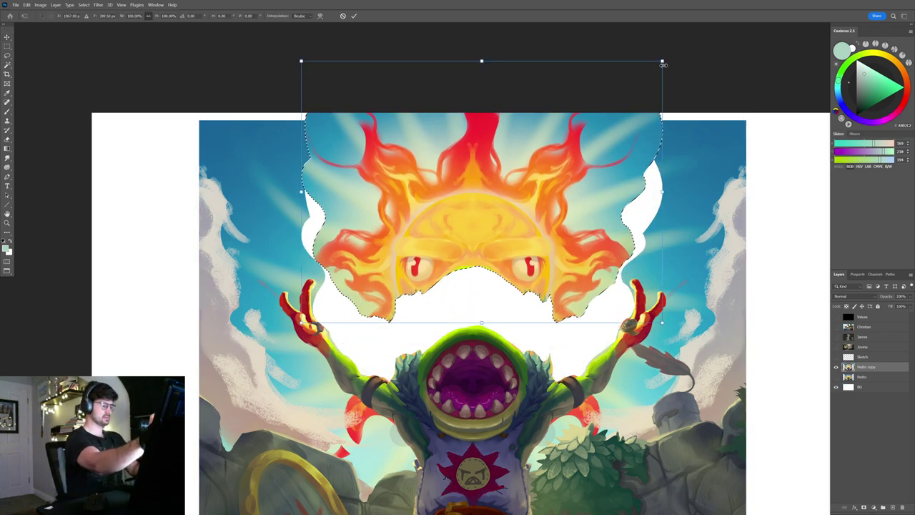
{"action": "left_click_drag", "start_coordinate": [662, 63], "coordinate": [637, 114]}
{"action": "key", "text": "Return"}
- Paint the missing lower half of the sun's face as a full disc, using yellow and orange sampled from it
{"action": "key", "text": "b"}
{"action": "left_click", "coordinate": [480, 231], "text": "alt"}
{"action": "key", "text": "z"}
{"action": "left_click", "coordinate": [464, 261]}
{"action": "key", "text": "b"}
{"action": "mouse_move", "coordinate": [411, 275]}
{"action": "left_mouse_down"}
{"action": "mouse_move", "coordinate": [473, 316]}
{"action": "mouse_move", "coordinate": [543, 233]}
{"action": "mouse_move", "coordinate": [435, 285]}
{"action": "mouse_move", "coordinate": [477, 263]}
{"action": "mouse_move", "coordinate": [485, 293]}
{"action": "mouse_move", "coordinate": [452, 301]}
{"action": "mouse_move", "coordinate": [475, 260]}
{"action": "mouse_move", "coordinate": [421, 268]}
{"action": "mouse_move", "coordinate": [474, 318]}
{"action": "mouse_move", "coordinate": [412, 256]}
{"action": "mouse_move", "coordinate": [547, 282]}
{"action": "mouse_move", "coordinate": [539, 244]}
{"action": "mouse_move", "coordinate": [486, 324]}
{"action": "mouse_move", "coordinate": [449, 277]}
{"action": "mouse_move", "coordinate": [447, 260]}
{"action": "mouse_move", "coordinate": [468, 301]}
{"action": "mouse_move", "coordinate": [509, 255]}
{"action": "left_mouse_up"}
{"action": "left_click", "coordinate": [528, 206], "text": "alt"}
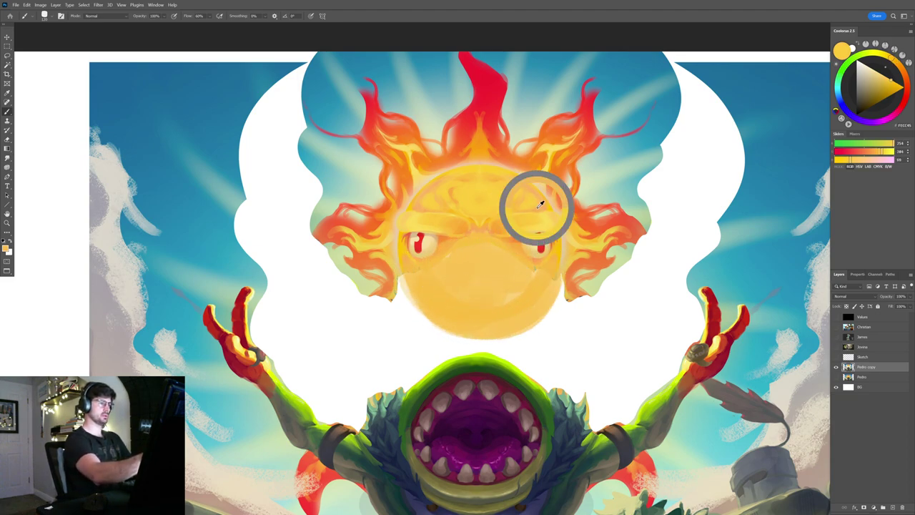
{"action": "left_click_drag", "start_coordinate": [421, 290], "coordinate": [440, 250]}
{"action": "left_click_drag", "start_coordinate": [560, 265], "coordinate": [578, 277]}
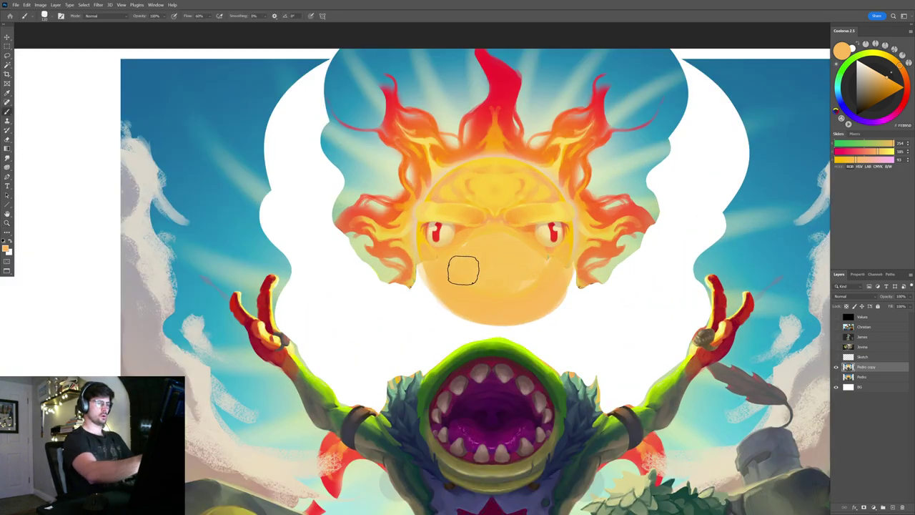
- Set the brush mode to Linear Dodge (Add) and brush a bright yellow glow over the sun's face
{"action": "left_click", "coordinate": [100, 15]}
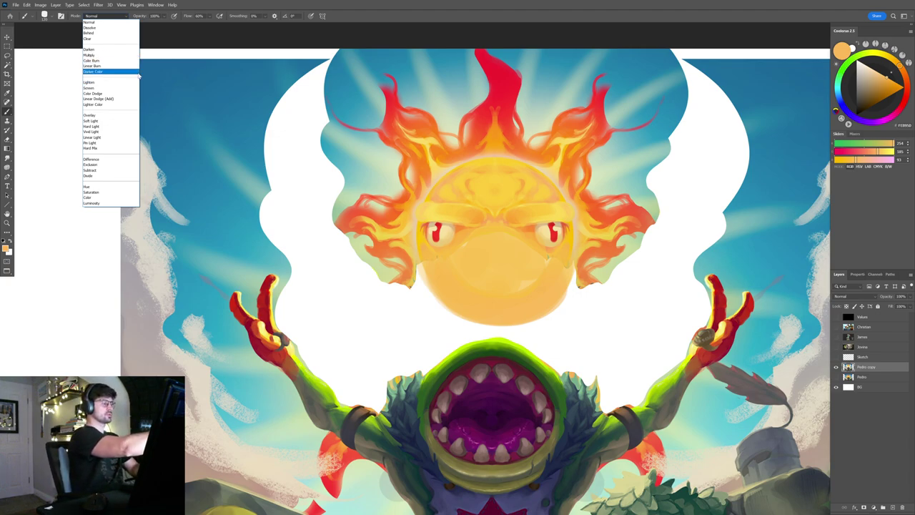
{"action": "left_click", "coordinate": [114, 100]}
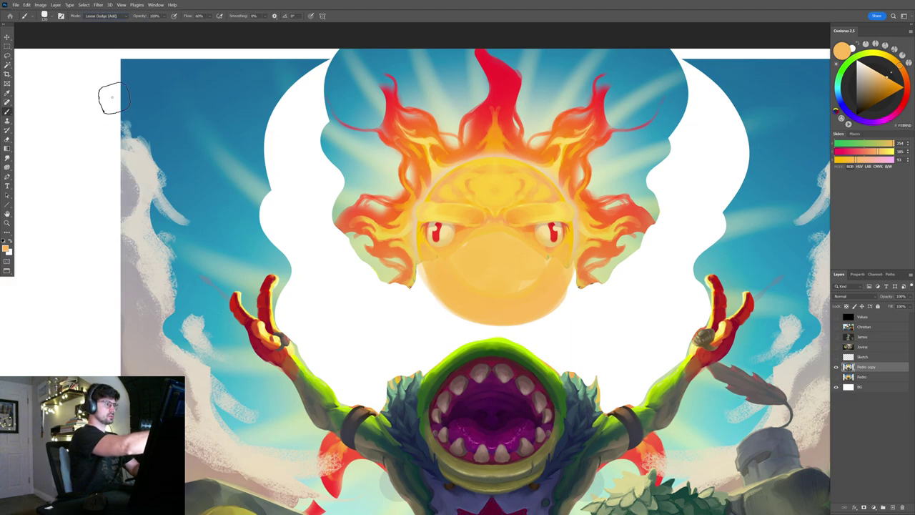
{"action": "left_click_drag", "start_coordinate": [527, 214], "coordinate": [492, 216]}
{"action": "mouse_move", "coordinate": [440, 234]}
{"action": "left_mouse_down"}
{"action": "mouse_move", "coordinate": [472, 234]}
{"action": "mouse_move", "coordinate": [433, 262]}
{"action": "mouse_move", "coordinate": [518, 208]}
{"action": "mouse_move", "coordinate": [419, 212]}
{"action": "mouse_move", "coordinate": [514, 266]}
{"action": "mouse_move", "coordinate": [424, 221]}
{"action": "mouse_move", "coordinate": [519, 231]}
{"action": "mouse_move", "coordinate": [442, 166]}
{"action": "mouse_move", "coordinate": [486, 227]}
{"action": "mouse_move", "coordinate": [424, 211]}
{"action": "mouse_move", "coordinate": [427, 293]}
{"action": "mouse_move", "coordinate": [529, 198]}
{"action": "mouse_move", "coordinate": [417, 198]}
{"action": "mouse_move", "coordinate": [530, 219]}
{"action": "mouse_move", "coordinate": [507, 274]}
{"action": "mouse_move", "coordinate": [511, 243]}
{"action": "mouse_move", "coordinate": [431, 199]}
{"action": "mouse_move", "coordinate": [493, 187]}
{"action": "mouse_move", "coordinate": [502, 195]}
{"action": "mouse_move", "coordinate": [516, 276]}
{"action": "mouse_move", "coordinate": [496, 306]}
{"action": "mouse_move", "coordinate": [564, 282]}
{"action": "left_mouse_up"}
{"action": "key", "text": "z"}
{"action": "key", "text": "z"}
- Return the brush to Normal mode and paint flames below both sides of the sun in orange sampled from it
{"action": "left_click", "coordinate": [423, 231], "text": "alt"}
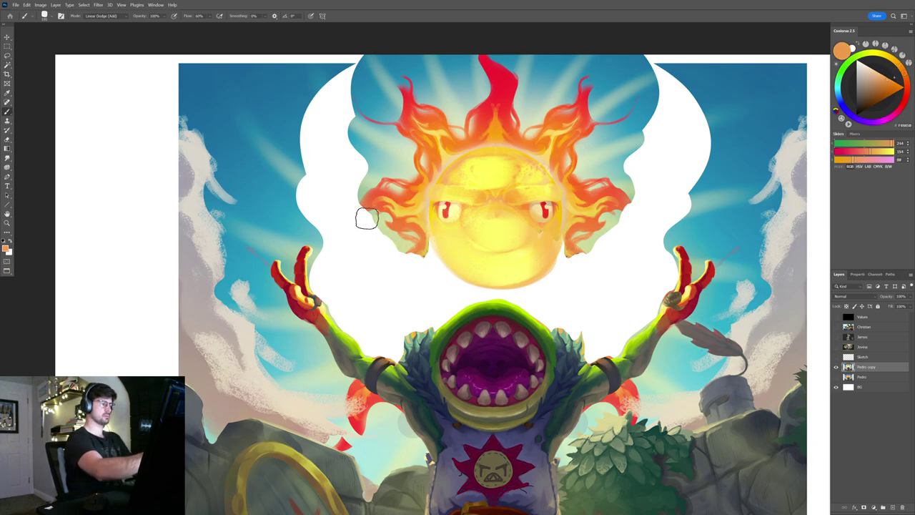
{"action": "left_click", "coordinate": [125, 18]}
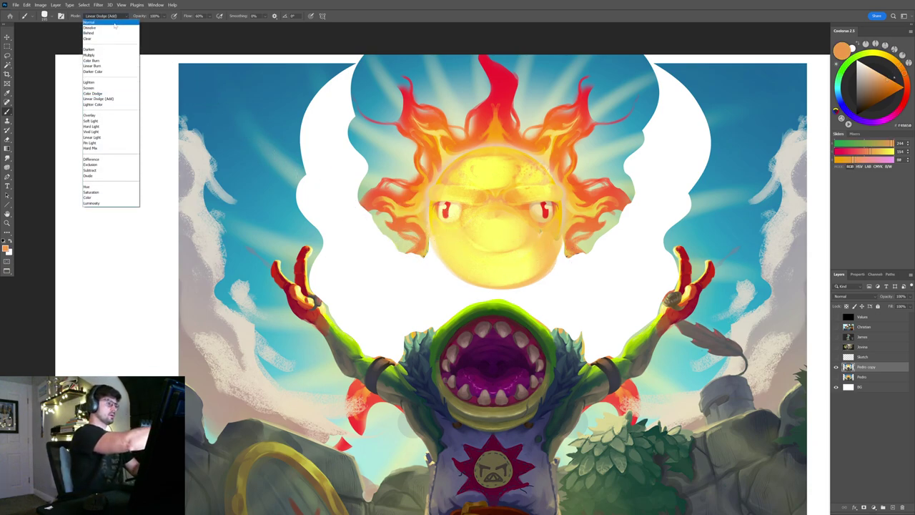
{"action": "left_click", "coordinate": [101, 23]}
{"action": "left_click_drag", "start_coordinate": [474, 272], "coordinate": [504, 283]}
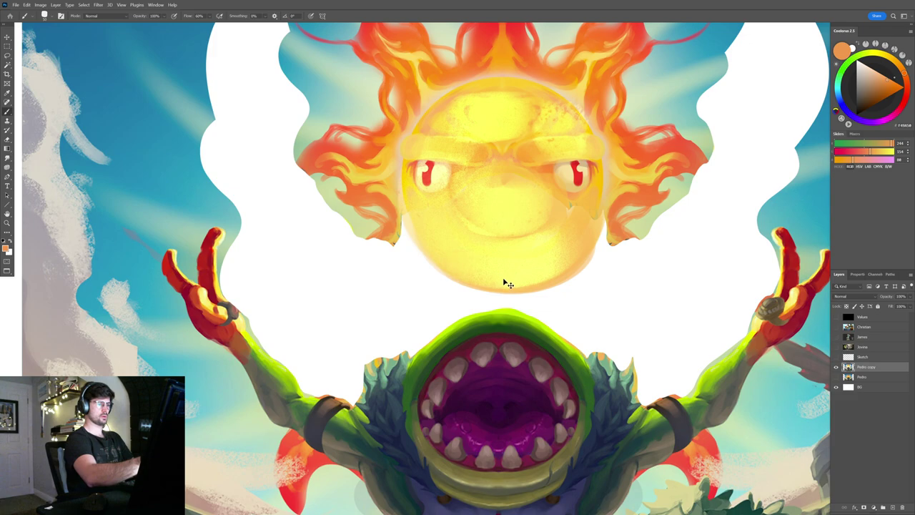
{"action": "mouse_move", "coordinate": [403, 235]}
{"action": "left_mouse_down"}
{"action": "mouse_move", "coordinate": [417, 263]}
{"action": "mouse_move", "coordinate": [495, 283]}
{"action": "left_mouse_up"}
{"action": "mouse_move", "coordinate": [638, 262]}
{"action": "left_mouse_down"}
{"action": "mouse_move", "coordinate": [608, 250]}
{"action": "mouse_move", "coordinate": [579, 284]}
{"action": "left_mouse_up"}
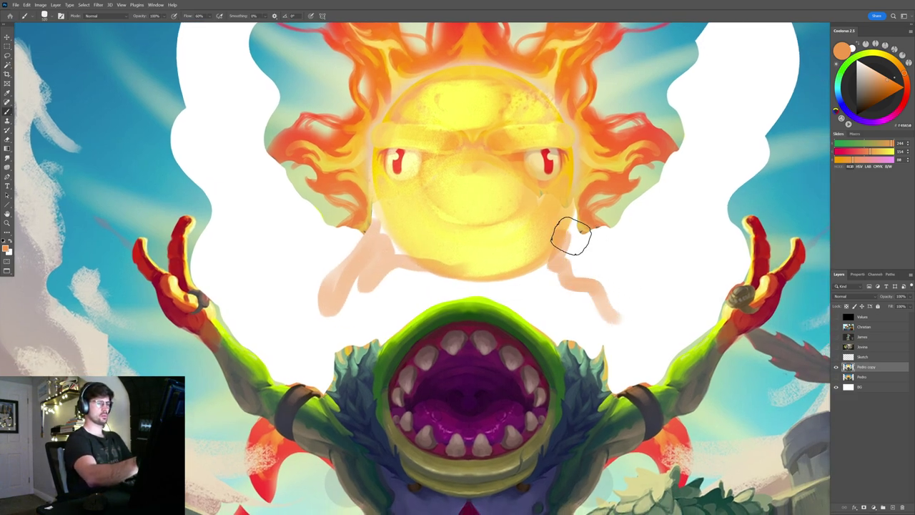
{"action": "left_click_drag", "start_coordinate": [572, 235], "coordinate": [629, 306]}
{"action": "mouse_move", "coordinate": [381, 242]}
{"action": "left_mouse_down"}
{"action": "mouse_move", "coordinate": [341, 284]}
{"action": "mouse_move", "coordinate": [317, 286]}
{"action": "left_mouse_up"}
- Fill the white gap left of the sun with blues sampled from the sky, from the raised arm to the upper edge
{"action": "left_click", "coordinate": [315, 273], "text": "alt"}
{"action": "mouse_move", "coordinate": [292, 243]}
{"action": "left_mouse_down"}
{"action": "mouse_move", "coordinate": [335, 264]}
{"action": "mouse_move", "coordinate": [386, 265]}
{"action": "left_mouse_up"}
{"action": "left_click", "coordinate": [301, 248], "text": "alt"}
{"action": "mouse_move", "coordinate": [403, 386]}
{"action": "left_mouse_down"}
{"action": "mouse_move", "coordinate": [341, 322]}
{"action": "mouse_move", "coordinate": [374, 384]}
{"action": "mouse_move", "coordinate": [329, 333]}
{"action": "mouse_move", "coordinate": [346, 351]}
{"action": "mouse_move", "coordinate": [293, 257]}
{"action": "mouse_move", "coordinate": [303, 295]}
{"action": "mouse_move", "coordinate": [310, 243]}
{"action": "mouse_move", "coordinate": [410, 381]}
{"action": "mouse_move", "coordinate": [433, 254]}
{"action": "mouse_move", "coordinate": [412, 279]}
{"action": "mouse_move", "coordinate": [408, 324]}
{"action": "mouse_move", "coordinate": [378, 312]}
{"action": "mouse_move", "coordinate": [354, 240]}
{"action": "mouse_move", "coordinate": [317, 206]}
{"action": "left_mouse_up"}
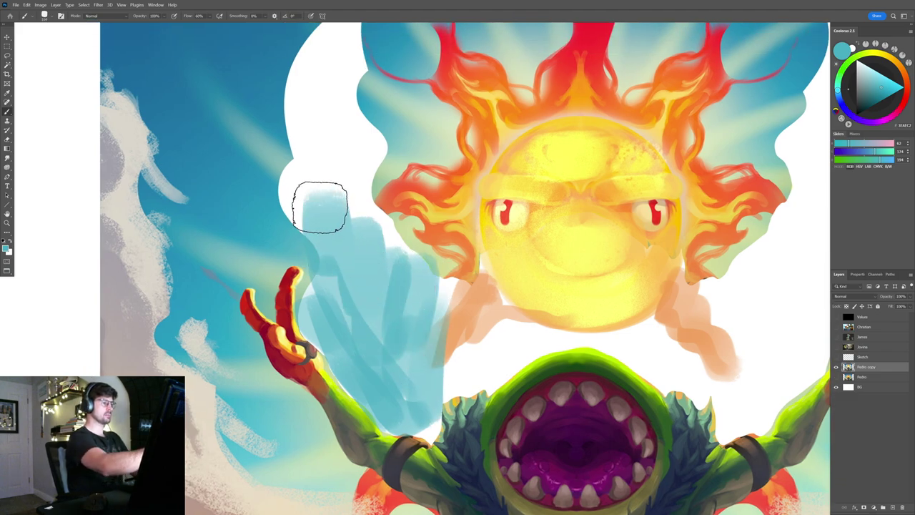
{"action": "scroll", "coordinate": [351, 290], "scroll_direction": "down", "scroll_amount": 2}
{"action": "mouse_move", "coordinate": [351, 290]}
{"action": "left_mouse_down"}
{"action": "mouse_move", "coordinate": [364, 212]}
{"action": "mouse_move", "coordinate": [290, 234]}
{"action": "mouse_move", "coordinate": [281, 127]}
{"action": "left_mouse_up"}
{"action": "mouse_move", "coordinate": [306, 183]}
{"action": "left_mouse_down"}
{"action": "mouse_move", "coordinate": [387, 197]}
{"action": "mouse_move", "coordinate": [303, 229]}
{"action": "mouse_move", "coordinate": [377, 252]}
{"action": "mouse_move", "coordinate": [364, 326]}
{"action": "mouse_move", "coordinate": [397, 343]}
{"action": "left_mouse_up"}
{"action": "left_click", "coordinate": [363, 303], "text": "alt"}
{"action": "scroll", "coordinate": [395, 343], "scroll_direction": "down", "scroll_amount": 2}
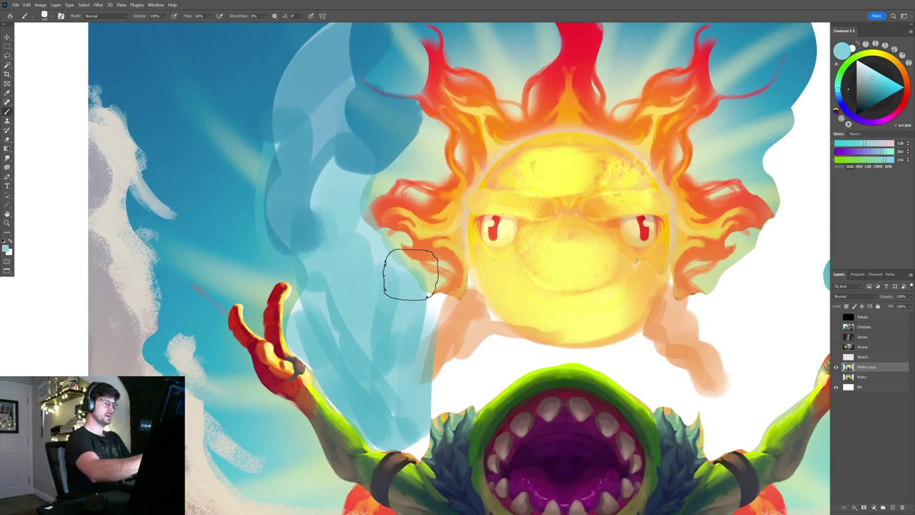
- Brush light blue sky above the creature's head and into the white gap between the sun and the right arm
{"action": "scroll", "coordinate": [469, 336], "scroll_direction": "down", "scroll_amount": 2}
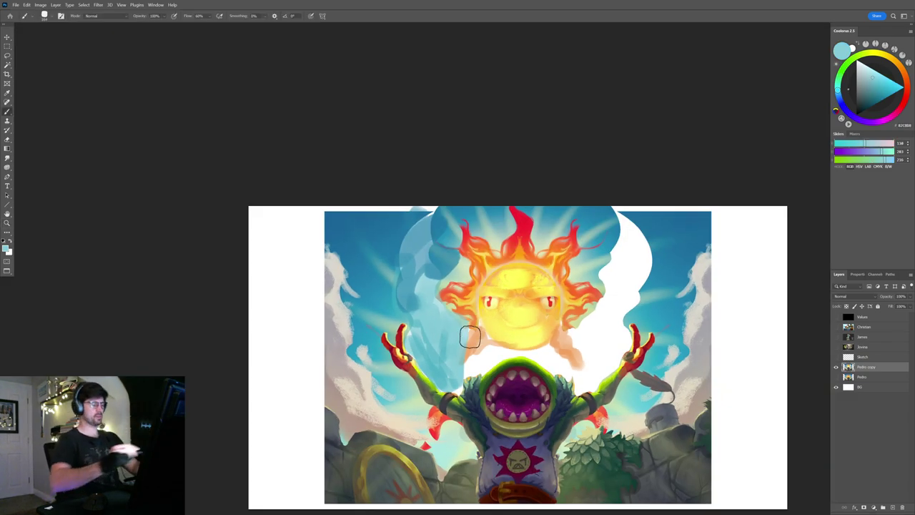
{"action": "scroll", "coordinate": [470, 336], "scroll_direction": "up", "scroll_amount": 3}
{"action": "left_click_drag", "start_coordinate": [418, 398], "coordinate": [492, 277]}
{"action": "left_click_drag", "start_coordinate": [474, 308], "coordinate": [465, 307]}
{"action": "left_click_drag", "start_coordinate": [443, 367], "coordinate": [454, 353]}
{"action": "mouse_move", "coordinate": [476, 294]}
{"action": "left_mouse_down"}
{"action": "mouse_move", "coordinate": [496, 295]}
{"action": "mouse_move", "coordinate": [478, 296]}
{"action": "mouse_move", "coordinate": [562, 248]}
{"action": "left_mouse_up"}
{"action": "mouse_move", "coordinate": [649, 243]}
{"action": "left_mouse_down"}
{"action": "mouse_move", "coordinate": [576, 249]}
{"action": "mouse_move", "coordinate": [572, 240]}
{"action": "left_mouse_up"}
{"action": "mouse_move", "coordinate": [502, 237]}
{"action": "left_mouse_down"}
{"action": "mouse_move", "coordinate": [480, 246]}
{"action": "mouse_move", "coordinate": [694, 234]}
{"action": "mouse_move", "coordinate": [556, 260]}
{"action": "left_mouse_up"}
{"action": "mouse_move", "coordinate": [497, 255]}
{"action": "left_mouse_down"}
{"action": "mouse_move", "coordinate": [574, 298]}
{"action": "mouse_move", "coordinate": [569, 263]}
{"action": "mouse_move", "coordinate": [623, 320]}
{"action": "left_mouse_up"}
{"action": "mouse_move", "coordinate": [670, 298]}
{"action": "left_mouse_down"}
{"action": "mouse_move", "coordinate": [592, 284]}
{"action": "mouse_move", "coordinate": [579, 354]}
{"action": "left_mouse_up"}
{"action": "mouse_move", "coordinate": [626, 334]}
{"action": "left_mouse_down"}
{"action": "mouse_move", "coordinate": [562, 365]}
{"action": "mouse_move", "coordinate": [648, 291]}
{"action": "mouse_move", "coordinate": [580, 353]}
{"action": "mouse_move", "coordinate": [648, 238]}
{"action": "mouse_move", "coordinate": [634, 282]}
{"action": "mouse_move", "coordinate": [622, 196]}
{"action": "mouse_move", "coordinate": [645, 192]}
{"action": "mouse_move", "coordinate": [561, 294]}
{"action": "mouse_move", "coordinate": [534, 288]}
{"action": "mouse_move", "coordinate": [533, 315]}
{"action": "mouse_move", "coordinate": [495, 262]}
{"action": "mouse_move", "coordinate": [536, 220]}
{"action": "mouse_move", "coordinate": [552, 264]}
{"action": "left_mouse_up"}
- Cover the remaining white gap right of the sun, using sampled sky blues and a larger brush for the upper area
{"action": "left_click", "coordinate": [540, 376], "text": "alt"}
{"action": "mouse_move", "coordinate": [513, 407]}
{"action": "left_mouse_down"}
{"action": "mouse_move", "coordinate": [526, 343]}
{"action": "mouse_move", "coordinate": [515, 229]}
{"action": "mouse_move", "coordinate": [583, 218]}
{"action": "mouse_move", "coordinate": [599, 204]}
{"action": "left_mouse_up"}
{"action": "left_click_drag", "start_coordinate": [655, 147], "coordinate": [582, 239]}
{"action": "left_click", "coordinate": [583, 233], "text": "alt"}
{"action": "key", "text": "bracketright"}
{"action": "key", "text": "bracketright"}
{"action": "mouse_move", "coordinate": [437, 193]}
{"action": "left_mouse_down"}
{"action": "mouse_move", "coordinate": [481, 37]}
{"action": "mouse_move", "coordinate": [539, 209]}
{"action": "left_mouse_up"}
{"action": "left_click_drag", "start_coordinate": [633, 216], "coordinate": [572, 207]}
{"action": "left_click_drag", "start_coordinate": [632, 192], "coordinate": [616, 216]}
{"action": "left_click", "coordinate": [615, 217], "text": "alt"}
{"action": "key", "text": "bracketright"}
{"action": "key", "text": "bracketright"}
{"action": "left_click_drag", "start_coordinate": [551, 188], "coordinate": [570, 238]}
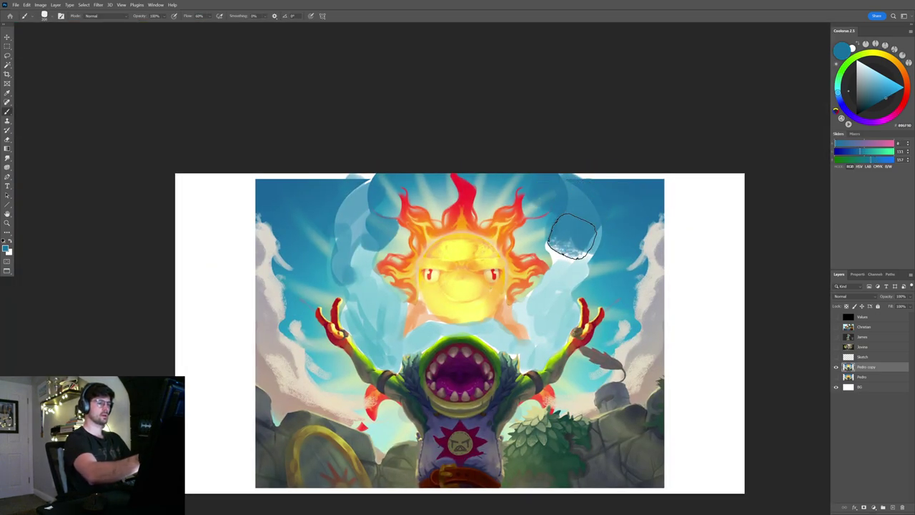
{"action": "scroll", "coordinate": [585, 261], "scroll_direction": "down", "scroll_amount": 2}
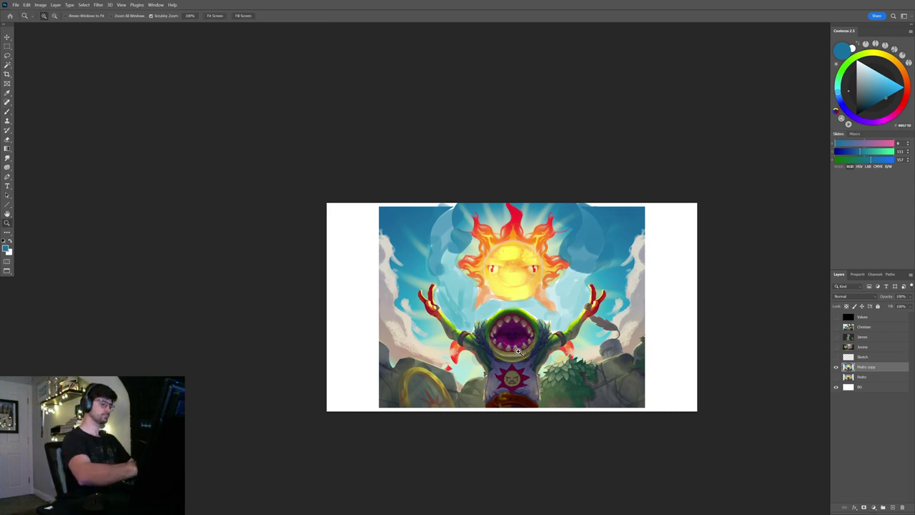
- Sample the light blue above the creature's shoulder and touch up the sky gaps around its head and arms
{"action": "scroll", "coordinate": [504, 333], "scroll_direction": "up", "scroll_amount": 5}
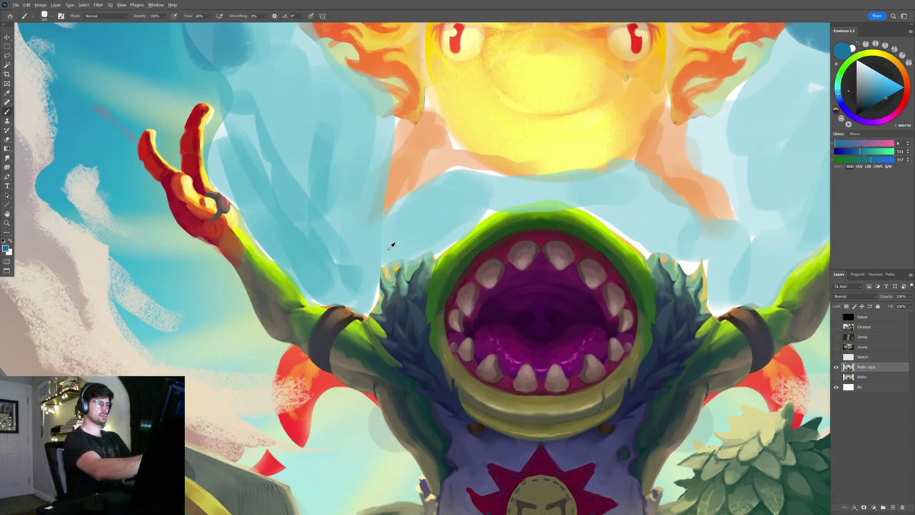
{"action": "left_click", "coordinate": [392, 245], "text": "alt"}
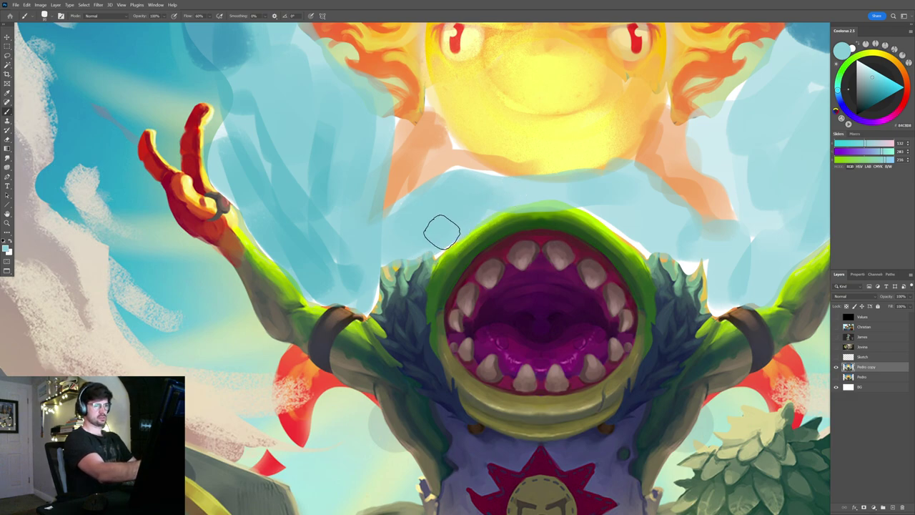
{"action": "left_click_drag", "start_coordinate": [658, 253], "coordinate": [550, 285]}
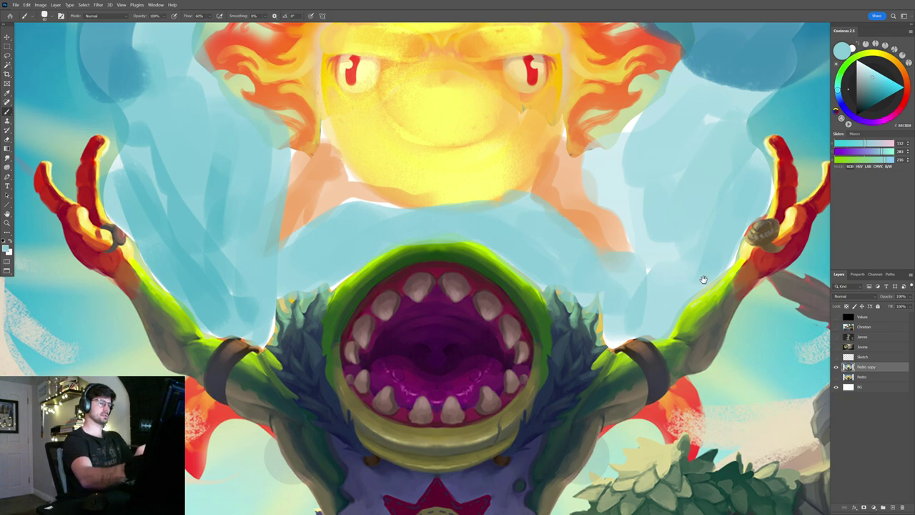
{"action": "left_click_drag", "start_coordinate": [702, 281], "coordinate": [603, 278]}
{"action": "mouse_move", "coordinate": [578, 174]}
{"action": "left_mouse_down"}
{"action": "mouse_move", "coordinate": [532, 242]}
{"action": "mouse_move", "coordinate": [567, 206]}
{"action": "left_mouse_up"}
{"action": "mouse_move", "coordinate": [604, 268]}
{"action": "left_mouse_down"}
{"action": "mouse_move", "coordinate": [526, 266]}
{"action": "mouse_move", "coordinate": [550, 251]}
{"action": "mouse_move", "coordinate": [607, 253]}
{"action": "mouse_move", "coordinate": [550, 242]}
{"action": "left_mouse_up"}
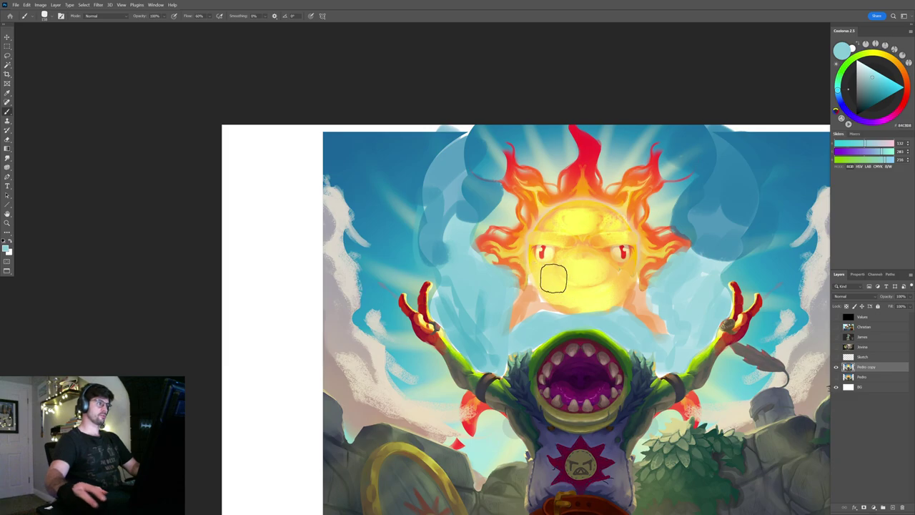
- Open the Liquify filter, enlarge its brush, and push the sun's upper flames and right side flame into new shapes
{"action": "left_click", "coordinate": [100, 5]}
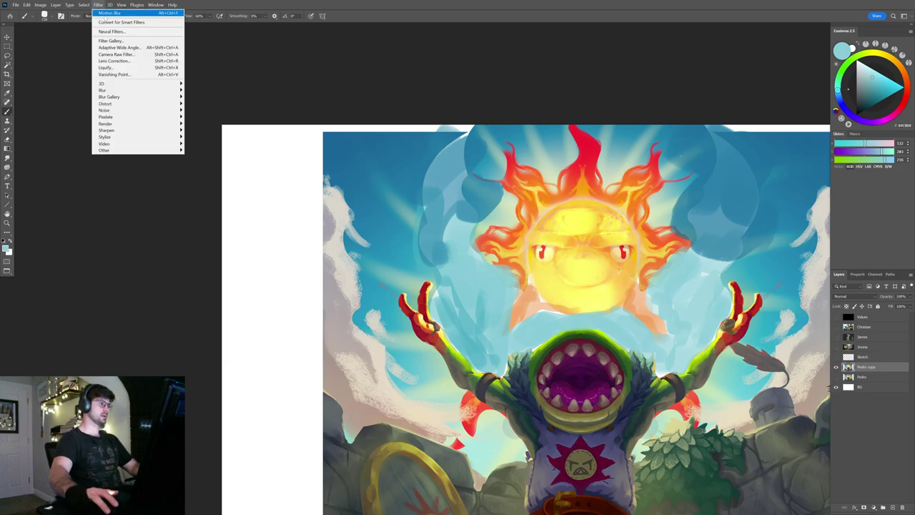
{"action": "left_click", "coordinate": [172, 67]}
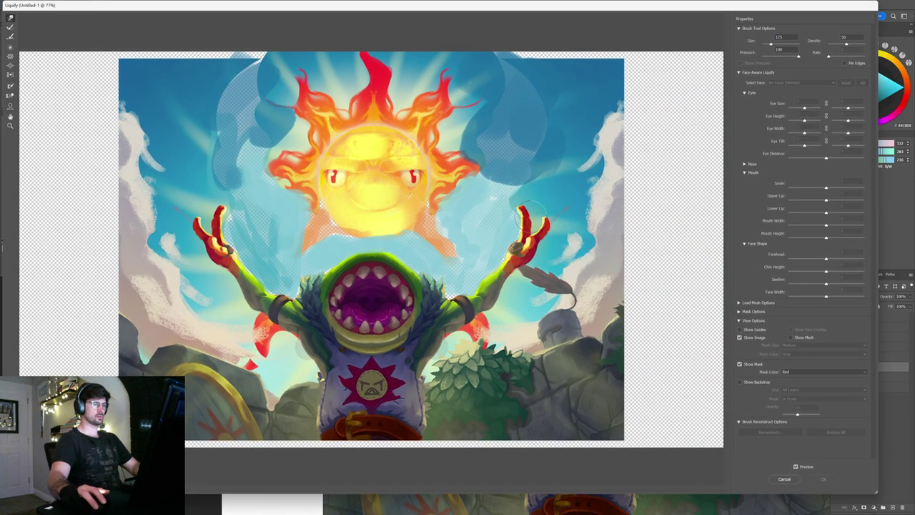
{"action": "key", "text": "bracketright"}
{"action": "key", "text": "bracketright"}
{"action": "key", "text": "bracketright"}
{"action": "key", "text": "bracketright"}
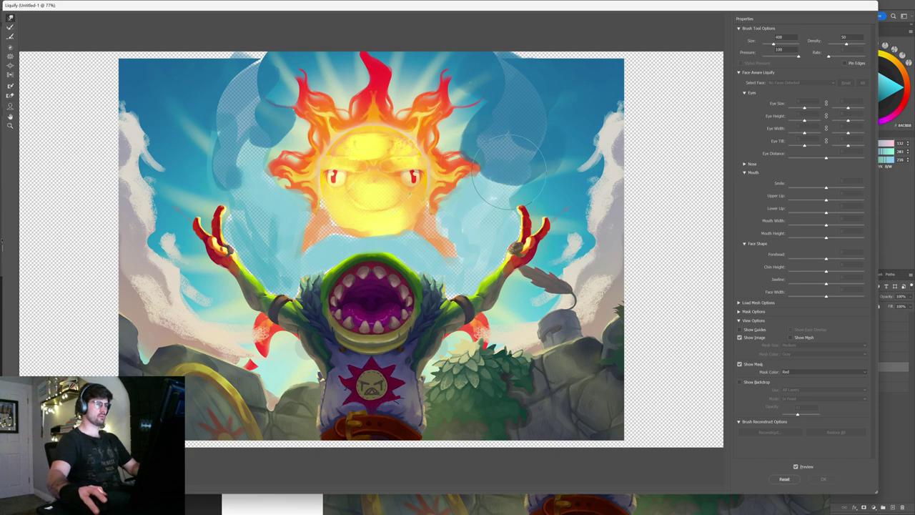
{"action": "left_click_drag", "start_coordinate": [471, 165], "coordinate": [480, 181]}
{"action": "left_click_drag", "start_coordinate": [300, 82], "coordinate": [262, 86]}
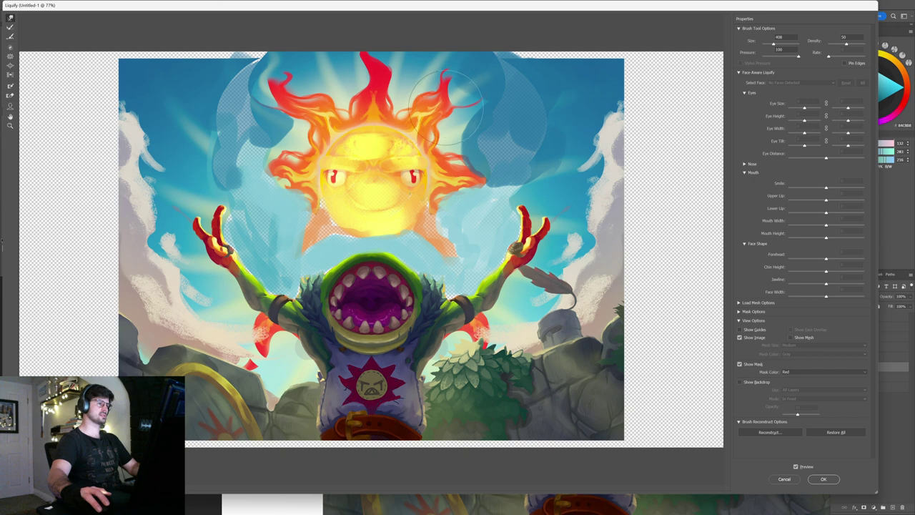
{"action": "left_click_drag", "start_coordinate": [444, 83], "coordinate": [427, 62]}
- Bend the sun's lower flames with Liquify, undo the last unwanted push, and apply the filter
{"action": "left_click_drag", "start_coordinate": [451, 176], "coordinate": [480, 199]}
{"action": "left_click_drag", "start_coordinate": [445, 259], "coordinate": [433, 265]}
{"action": "left_click_drag", "start_coordinate": [418, 232], "coordinate": [406, 236]}
{"action": "key", "text": "ctrl+z"}
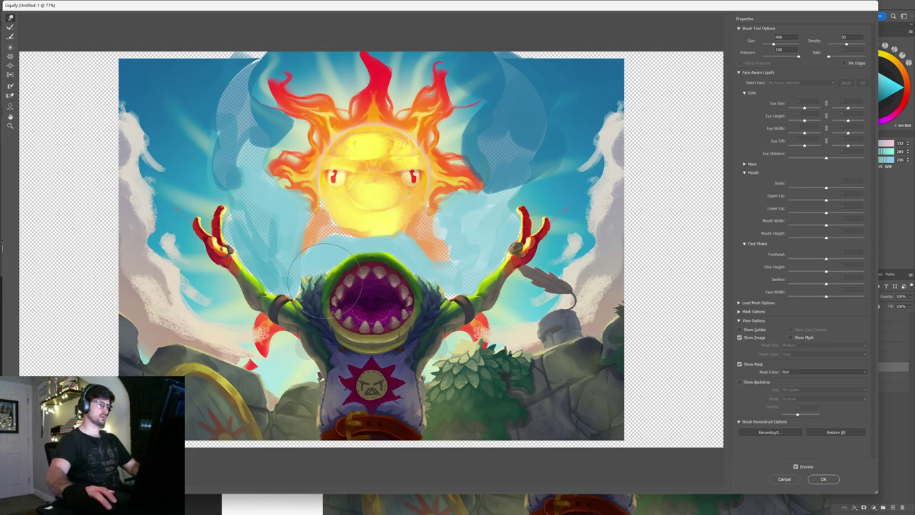
{"action": "left_click_drag", "start_coordinate": [300, 233], "coordinate": [287, 226]}
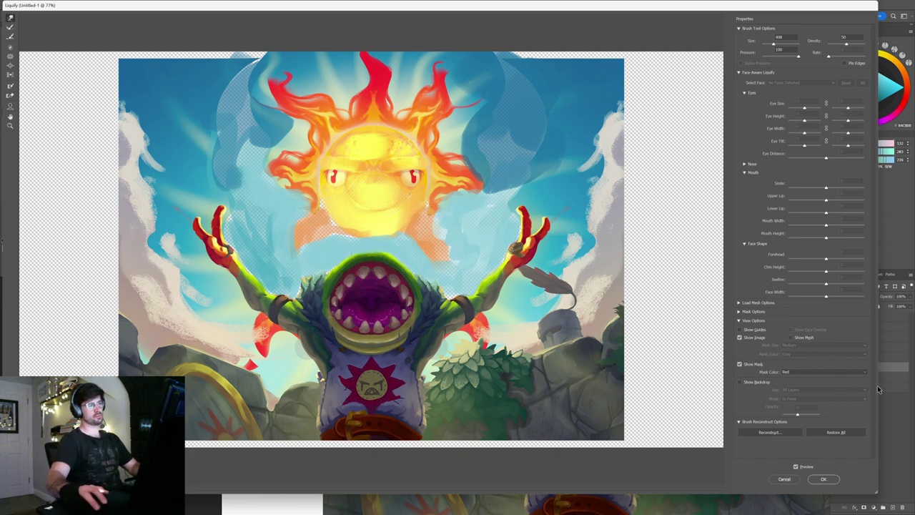
{"action": "left_click", "coordinate": [827, 481]}
- Smudge the painted blue patches on both sides of the sun to blend them into the surrounding sky
{"action": "left_click_drag", "start_coordinate": [556, 317], "coordinate": [490, 321]}
{"action": "left_click_drag", "start_coordinate": [661, 321], "coordinate": [641, 301]}
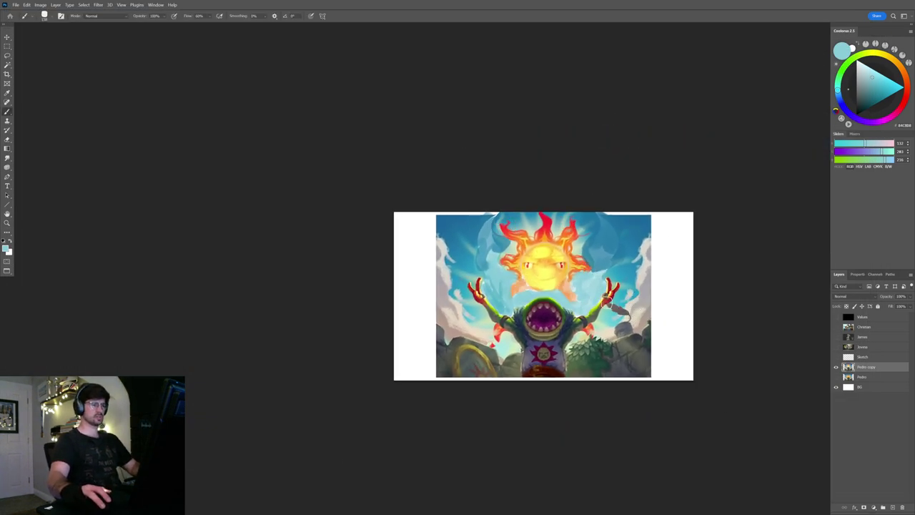
{"action": "scroll", "coordinate": [593, 289], "scroll_direction": "up", "scroll_amount": 3}
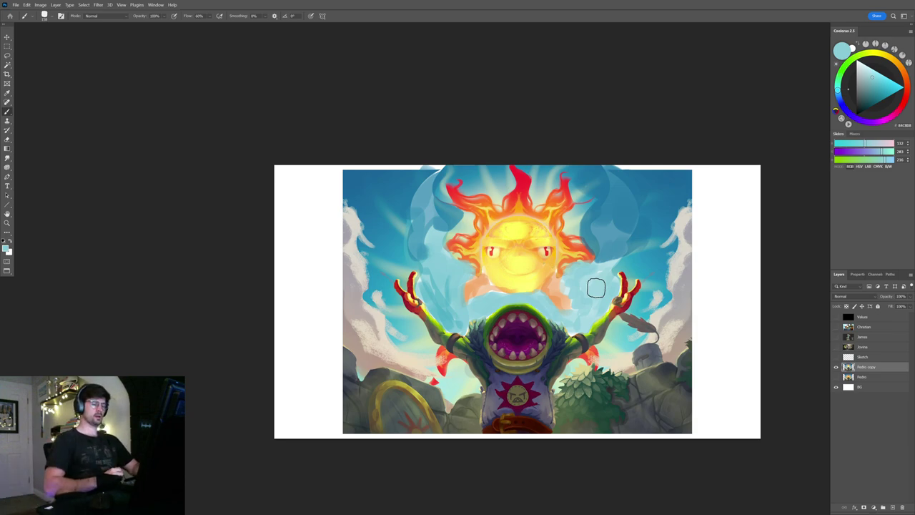
{"action": "key", "text": "r"}
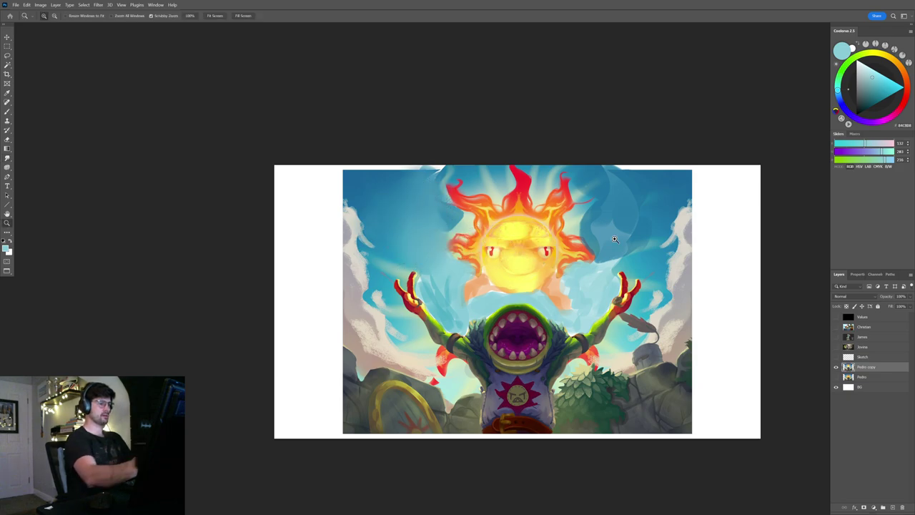
{"action": "scroll", "coordinate": [629, 232], "scroll_direction": "up", "scroll_amount": 1}
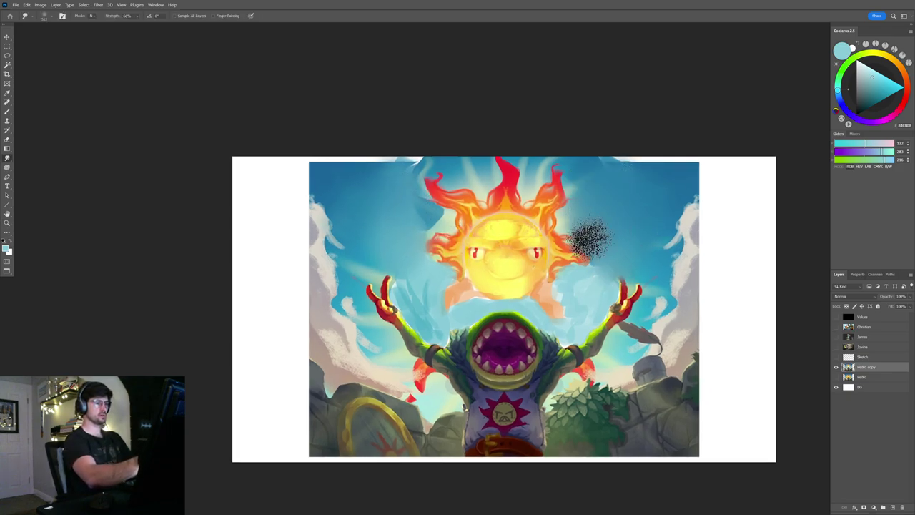
{"action": "scroll", "coordinate": [621, 248], "scroll_direction": "up", "scroll_amount": 1}
{"action": "left_click_drag", "start_coordinate": [597, 275], "coordinate": [604, 234]}
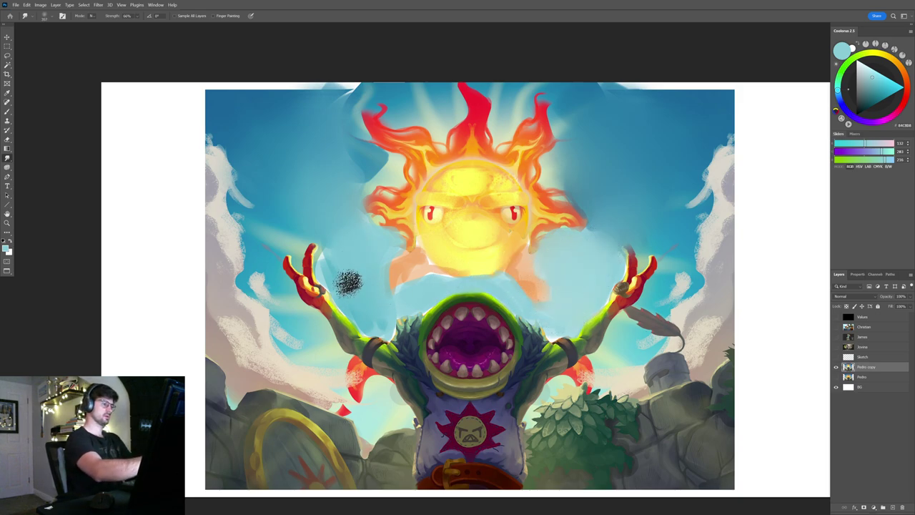
{"action": "scroll", "coordinate": [380, 289], "scroll_direction": "down", "scroll_amount": 2}
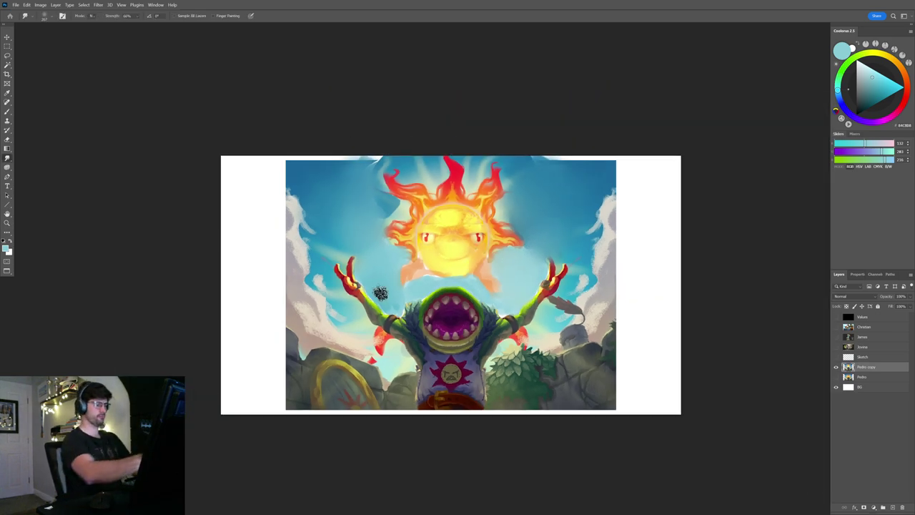
- Brush sampled light blues over the sky between the sun, the creature's head and its left raised arm
{"action": "scroll", "coordinate": [381, 291], "scroll_direction": "up", "scroll_amount": 5}
{"action": "key", "text": "b"}
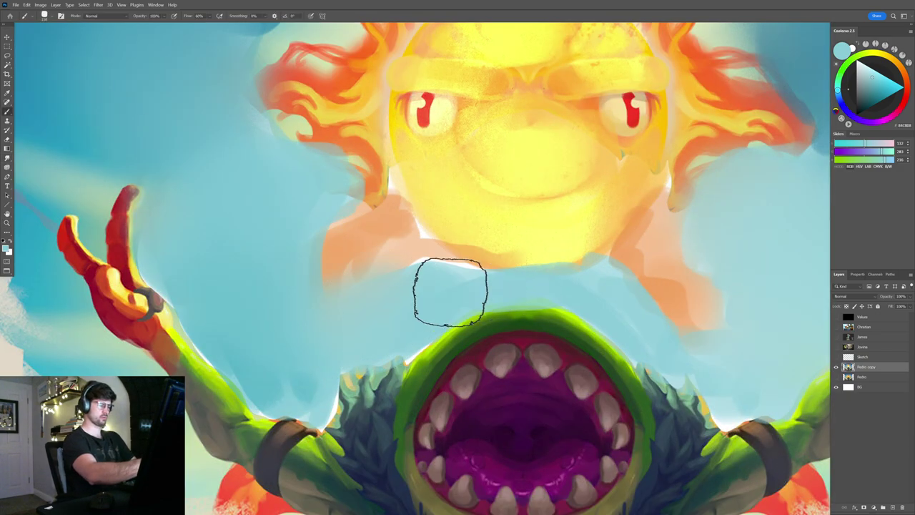
{"action": "left_click_drag", "start_coordinate": [453, 291], "coordinate": [539, 249]}
{"action": "left_click", "coordinate": [482, 183], "text": "alt"}
{"action": "left_click_drag", "start_coordinate": [485, 201], "coordinate": [395, 298]}
{"action": "left_click", "coordinate": [444, 270], "text": "alt"}
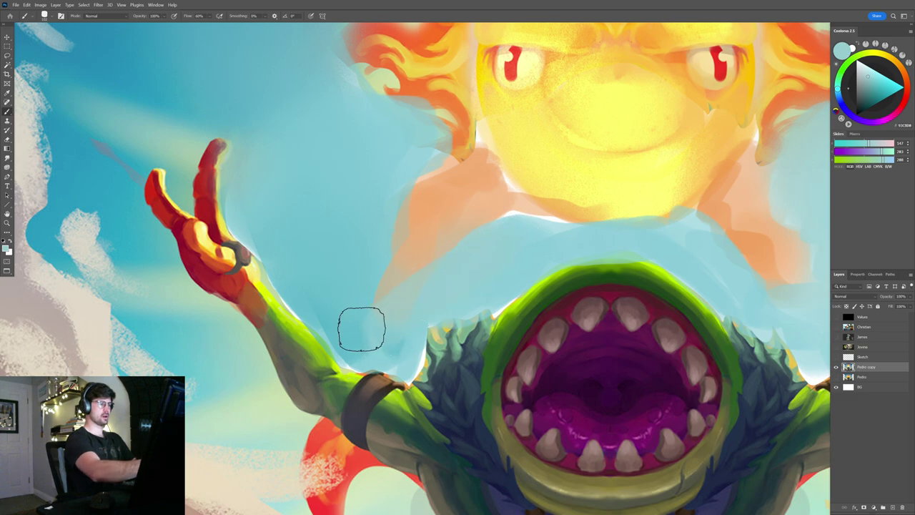
{"action": "left_click_drag", "start_coordinate": [603, 210], "coordinate": [532, 258]}
{"action": "left_click", "coordinate": [292, 294], "text": "alt"}
{"action": "left_click_drag", "start_coordinate": [436, 281], "coordinate": [458, 256]}
- Sample a stronger orange and repaint the two lower flames on either side of the sun's chin
{"action": "key", "text": "b"}
{"action": "left_click", "coordinate": [415, 225], "text": "alt"}
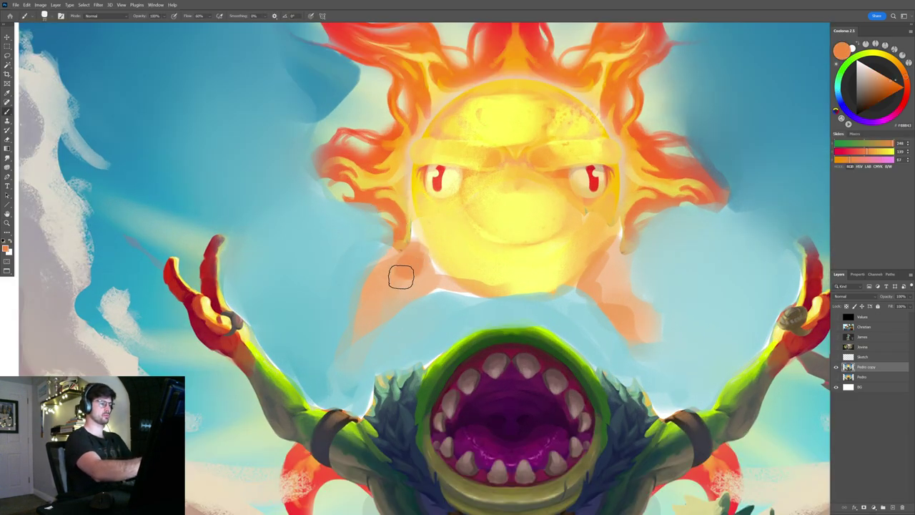
{"action": "left_click_drag", "start_coordinate": [405, 271], "coordinate": [366, 329]}
{"action": "left_click_drag", "start_coordinate": [598, 288], "coordinate": [661, 328]}
{"action": "left_click_drag", "start_coordinate": [624, 248], "coordinate": [670, 329]}
{"action": "left_click_drag", "start_coordinate": [699, 300], "coordinate": [676, 288]}
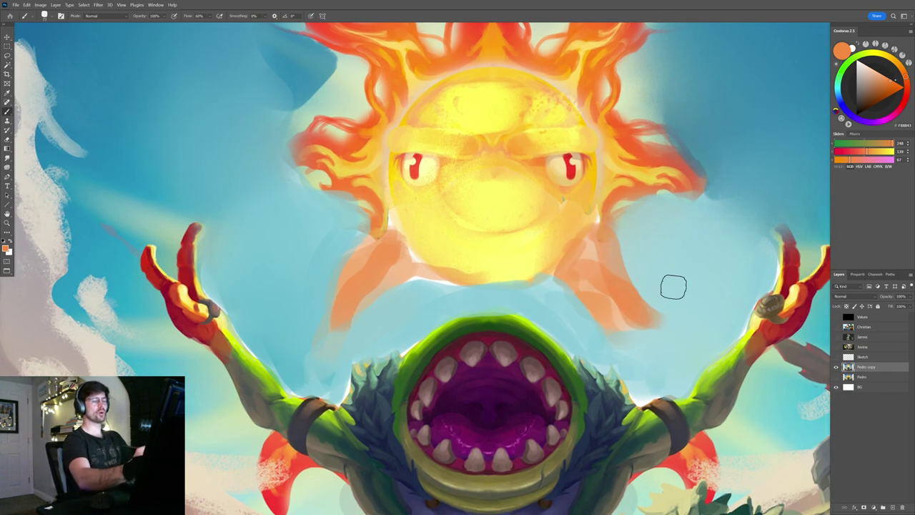
- Enlarge the brush and paint sampled yellow and golden tones over the sun's lower face to complete its cheeks and chin
{"action": "left_click", "coordinate": [664, 280], "text": "alt"}
{"action": "scroll", "coordinate": [665, 284], "scroll_direction": "down", "scroll_amount": 2}
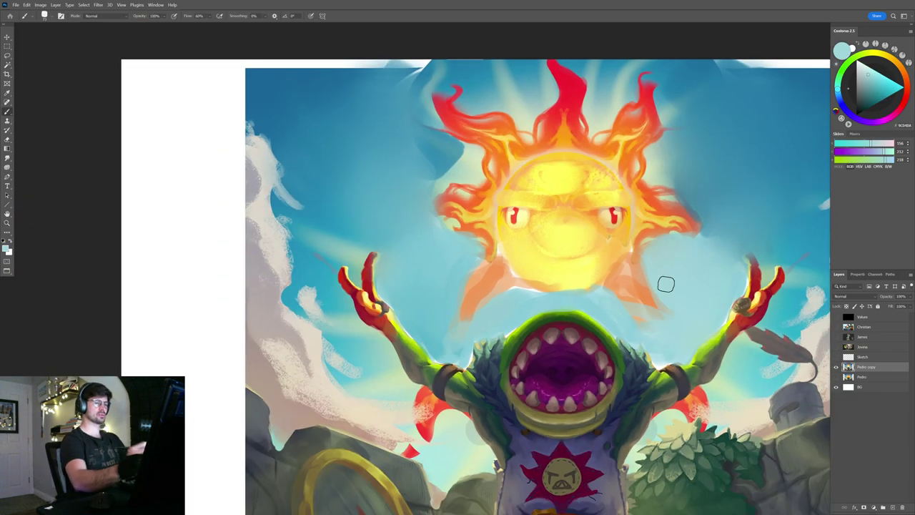
{"action": "left_click", "coordinate": [558, 267], "text": "alt"}
{"action": "key", "text": "bracketright"}
{"action": "key", "text": "bracketright"}
{"action": "key", "text": "bracketright"}
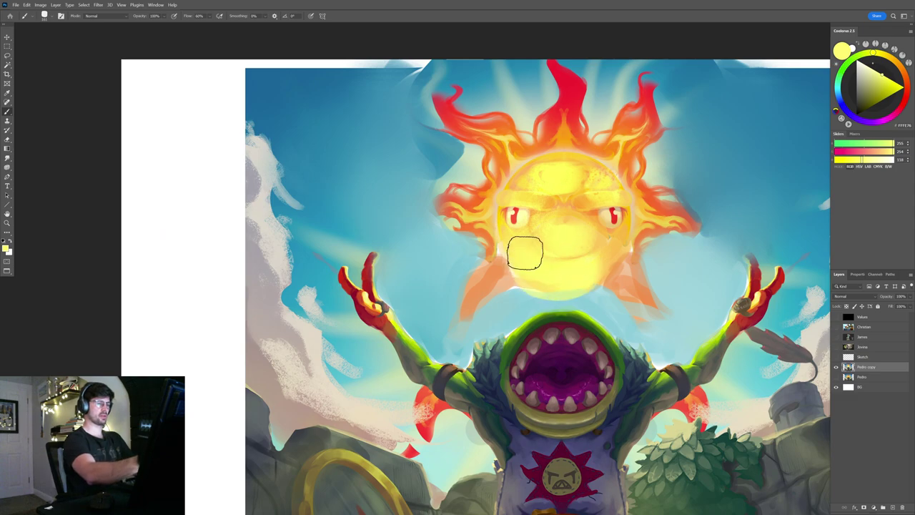
{"action": "left_click_drag", "start_coordinate": [582, 273], "coordinate": [600, 265]}
{"action": "mouse_move", "coordinate": [542, 280]}
{"action": "left_mouse_down"}
{"action": "mouse_move", "coordinate": [613, 259]}
{"action": "mouse_move", "coordinate": [619, 240]}
{"action": "mouse_move", "coordinate": [635, 249]}
{"action": "mouse_move", "coordinate": [593, 246]}
{"action": "left_mouse_up"}
{"action": "left_click_drag", "start_coordinate": [592, 245], "coordinate": [626, 251]}
{"action": "left_click_drag", "start_coordinate": [551, 233], "coordinate": [563, 229]}
{"action": "left_click", "coordinate": [532, 215], "text": "alt"}
{"action": "left_click_drag", "start_coordinate": [452, 241], "coordinate": [510, 247]}
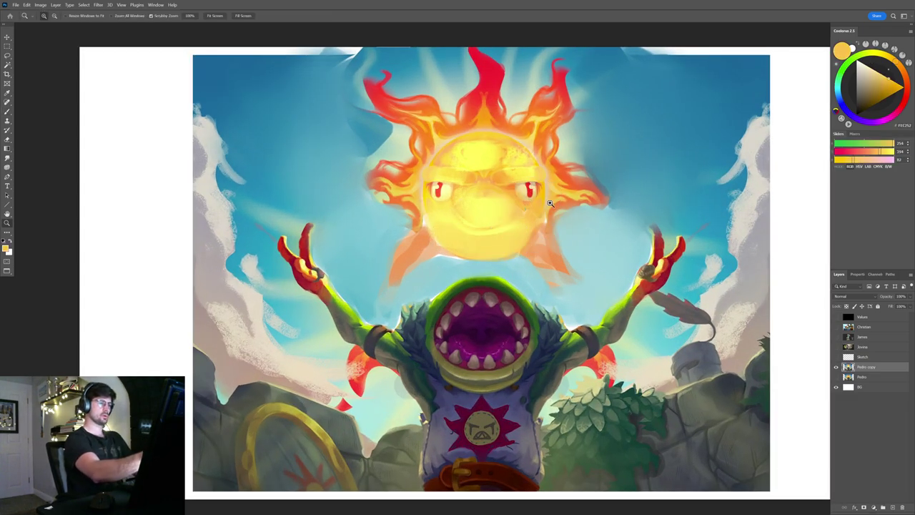
{"action": "left_click_drag", "start_coordinate": [550, 202], "coordinate": [538, 205]}
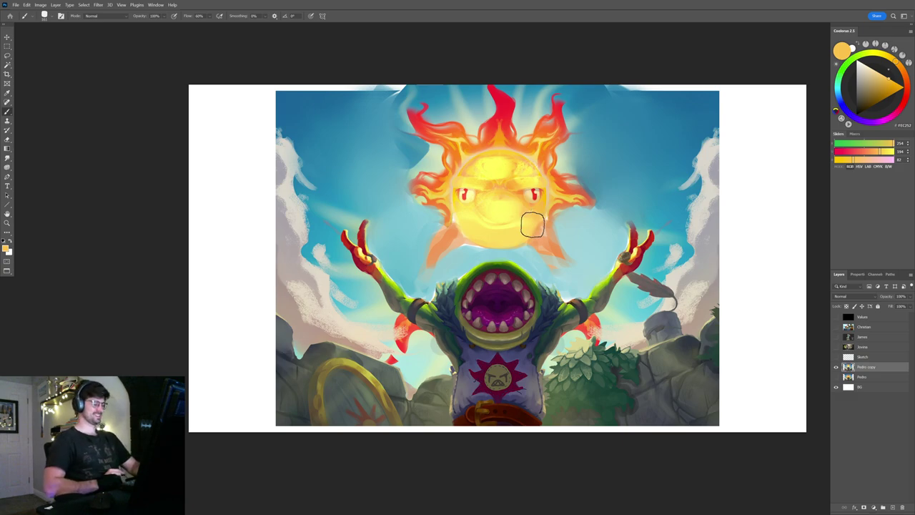
{"action": "left_click", "coordinate": [606, 188], "text": "alt"}
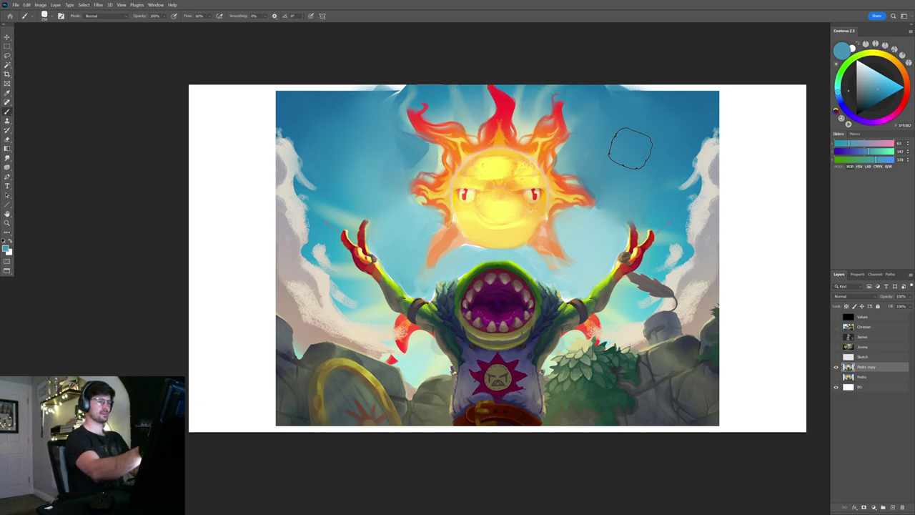
{"action": "scroll", "coordinate": [629, 145], "scroll_direction": "down", "scroll_amount": 3}
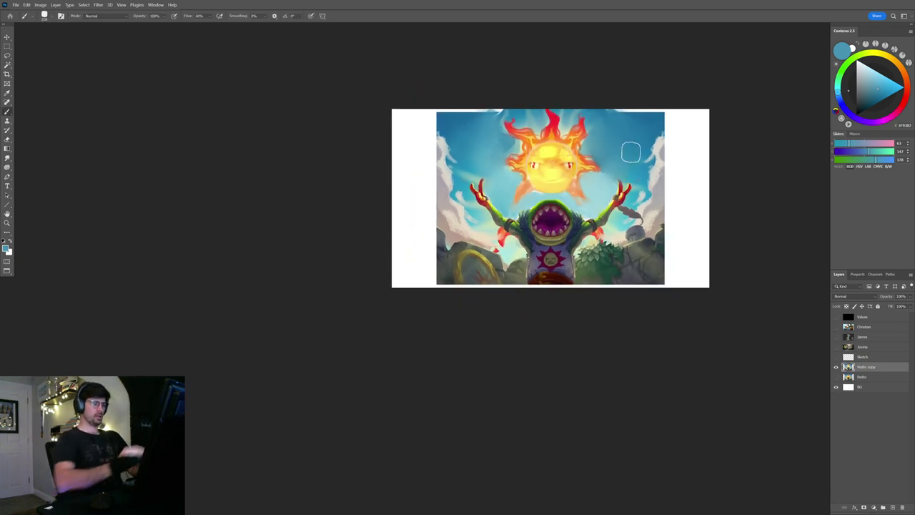
{"action": "scroll", "coordinate": [639, 191], "scroll_direction": "up", "scroll_amount": 3}
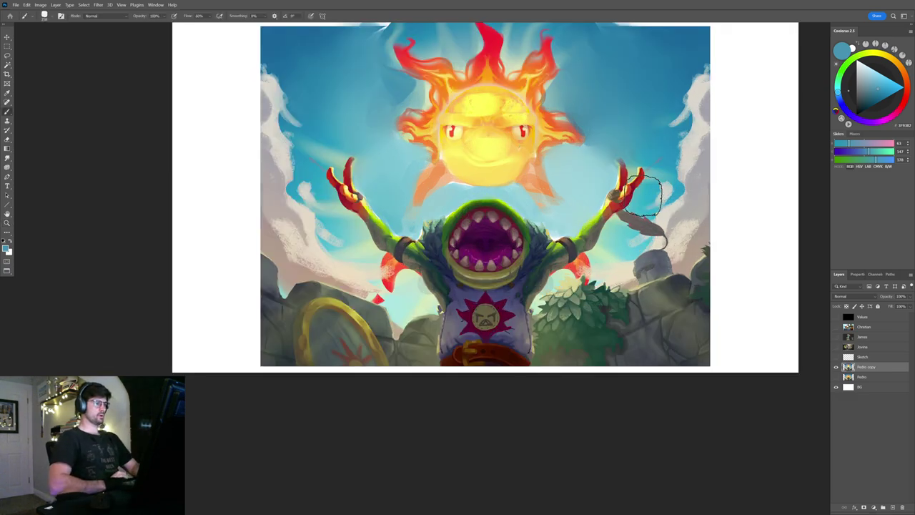
{"action": "key", "text": "r"}
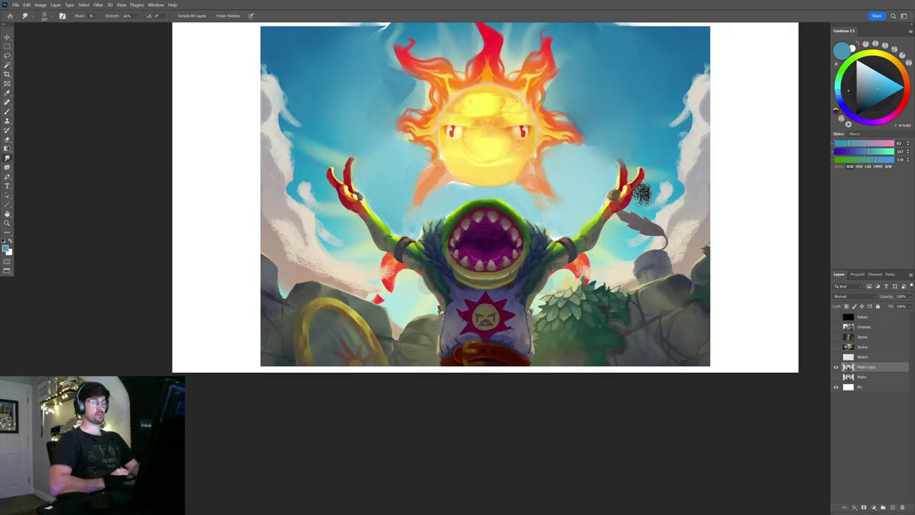
{"action": "mouse_move", "coordinate": [692, 232]}
{"action": "left_mouse_down"}
{"action": "mouse_move", "coordinate": [722, 225]}
{"action": "mouse_move", "coordinate": [647, 282]}
{"action": "left_mouse_up"}
- Sample the pale cloud colour and paint fuller, rounded puffs along the tall cloud behind the creature's left raised hand
{"action": "key", "text": "b"}
{"action": "left_click_drag", "start_coordinate": [622, 235], "coordinate": [584, 303]}
{"action": "left_click", "coordinate": [588, 141], "text": "alt"}
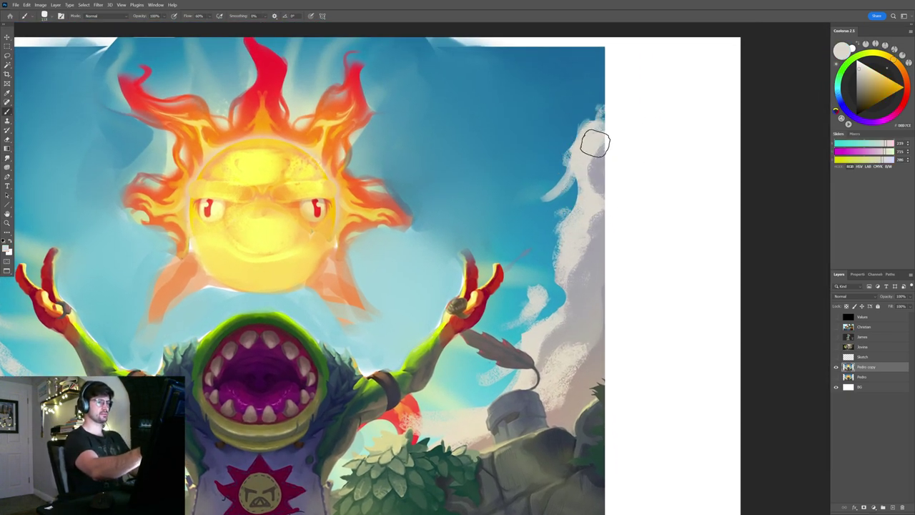
{"action": "mouse_move", "coordinate": [587, 183]}
{"action": "left_mouse_down"}
{"action": "mouse_move", "coordinate": [615, 147]}
{"action": "mouse_move", "coordinate": [586, 198]}
{"action": "mouse_move", "coordinate": [576, 141]}
{"action": "mouse_move", "coordinate": [594, 207]}
{"action": "mouse_move", "coordinate": [578, 203]}
{"action": "mouse_move", "coordinate": [592, 235]}
{"action": "mouse_move", "coordinate": [570, 285]}
{"action": "left_mouse_up"}
{"action": "mouse_move", "coordinate": [561, 231]}
{"action": "left_mouse_down"}
{"action": "mouse_move", "coordinate": [563, 282]}
{"action": "mouse_move", "coordinate": [596, 144]}
{"action": "left_mouse_up"}
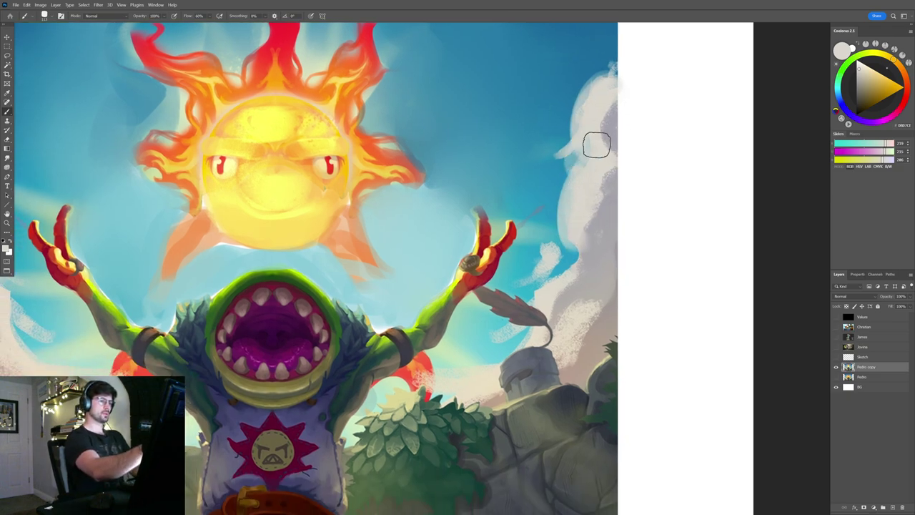
{"action": "mouse_move", "coordinate": [565, 175]}
{"action": "left_mouse_down"}
{"action": "mouse_move", "coordinate": [582, 139]}
{"action": "mouse_move", "coordinate": [564, 179]}
{"action": "left_mouse_up"}
{"action": "mouse_move", "coordinate": [570, 257]}
{"action": "left_mouse_down"}
{"action": "mouse_move", "coordinate": [546, 298]}
{"action": "mouse_move", "coordinate": [547, 248]}
{"action": "left_mouse_up"}
{"action": "mouse_move", "coordinate": [582, 253]}
{"action": "left_mouse_down"}
{"action": "mouse_move", "coordinate": [584, 229]}
{"action": "mouse_move", "coordinate": [621, 176]}
{"action": "left_mouse_up"}
- Fade the feather above the stone helmet by brushing the pale cloud colour and sampled turquoise sky over it
{"action": "left_click_drag", "start_coordinate": [563, 243], "coordinate": [541, 215]}
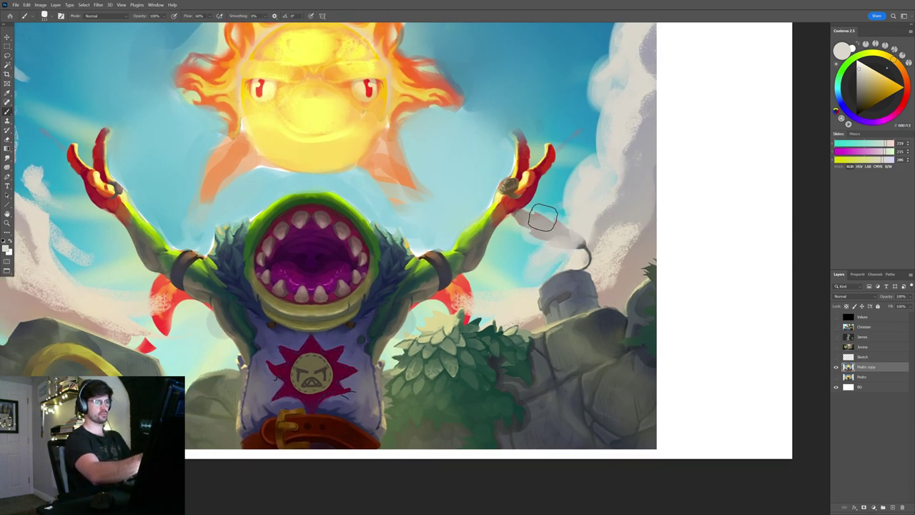
{"action": "left_click", "coordinate": [555, 198], "text": "alt"}
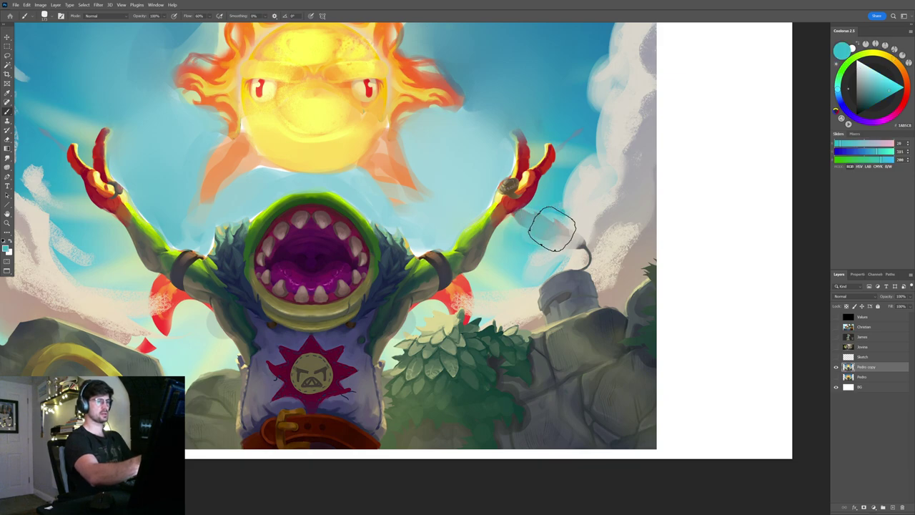
{"action": "scroll", "coordinate": [583, 236], "scroll_direction": "down", "scroll_amount": 1}
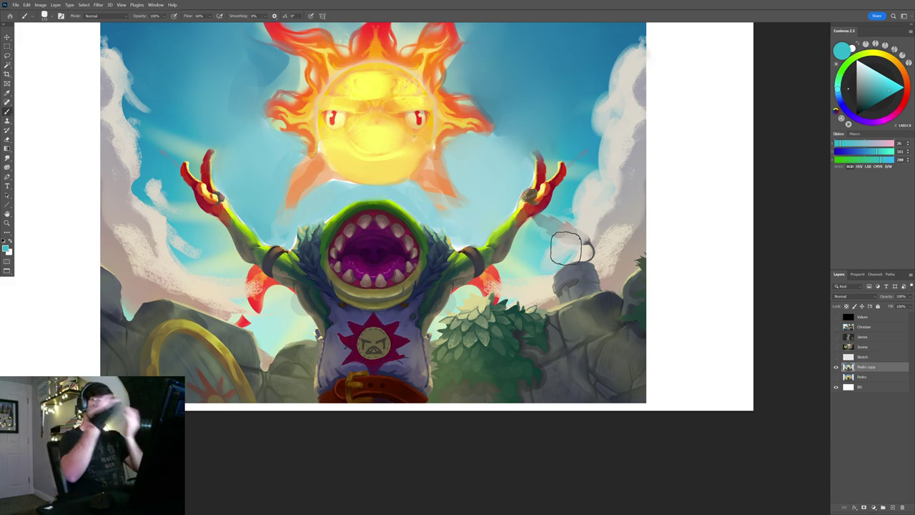
{"action": "left_click_drag", "start_coordinate": [572, 279], "coordinate": [594, 274]}
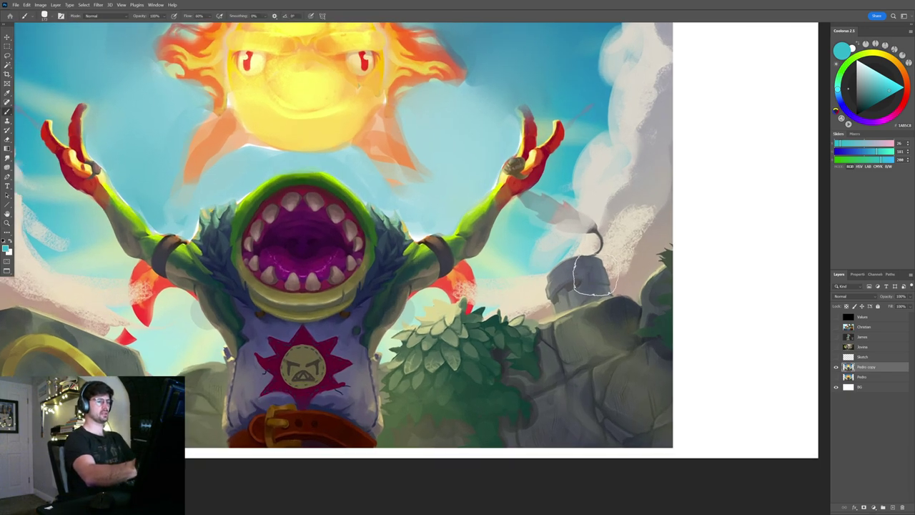
- Sample a light cloud tone and glaze it over the stone helmet to push it into the background
{"action": "left_click", "coordinate": [627, 250], "text": "alt"}
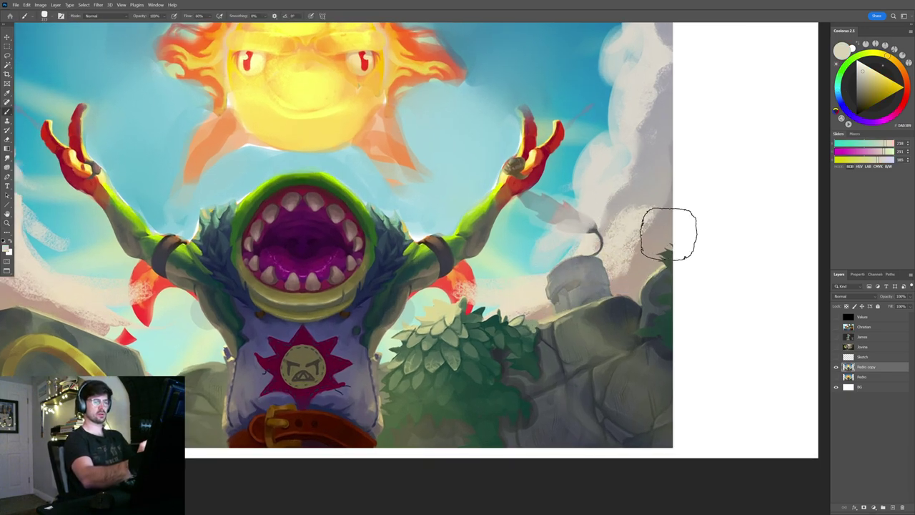
{"action": "scroll", "coordinate": [668, 234], "scroll_direction": "up", "scroll_amount": 2}
{"action": "left_click_drag", "start_coordinate": [530, 274], "coordinate": [581, 232]}
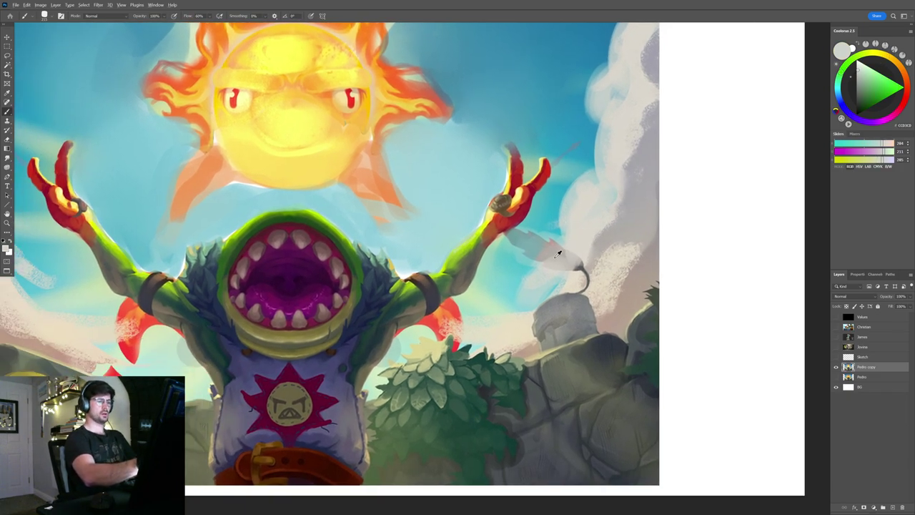
- Sample cream from the low cloud, paint soft puffs around the feather and stone helmet, and undo the last stroke
{"action": "left_click", "coordinate": [536, 302], "text": "alt"}
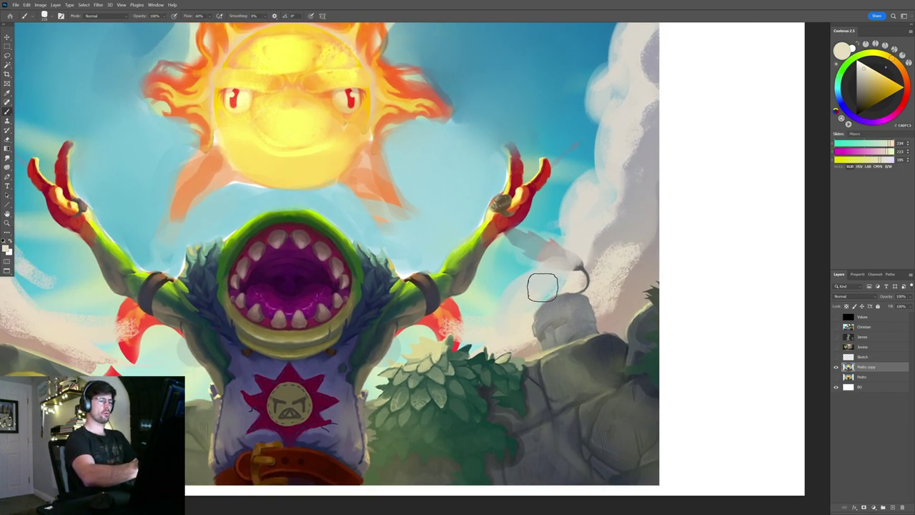
{"action": "left_click_drag", "start_coordinate": [599, 212], "coordinate": [539, 332]}
{"action": "left_click_drag", "start_coordinate": [511, 285], "coordinate": [515, 211]}
{"action": "left_click_drag", "start_coordinate": [555, 212], "coordinate": [579, 212]}
{"action": "key", "text": "ctrl+z"}
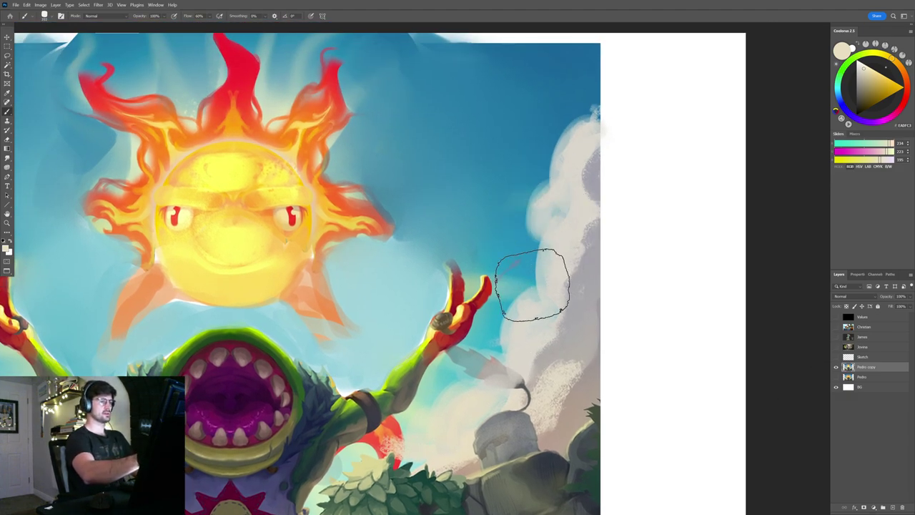
- Brush broad cream strokes to widen the tall cloud outward into the blue sky, undoing one unwanted stroke
{"action": "left_click_drag", "start_coordinate": [535, 286], "coordinate": [558, 216]}
{"action": "left_click_drag", "start_coordinate": [552, 169], "coordinate": [602, 139]}
{"action": "left_click_drag", "start_coordinate": [511, 203], "coordinate": [586, 198]}
{"action": "left_click_drag", "start_coordinate": [617, 233], "coordinate": [572, 204]}
{"action": "mouse_move", "coordinate": [586, 171]}
{"action": "left_mouse_down"}
{"action": "mouse_move", "coordinate": [602, 191]}
{"action": "mouse_move", "coordinate": [563, 228]}
{"action": "left_mouse_up"}
{"action": "key", "text": "ctrl+z"}
{"action": "left_click_drag", "start_coordinate": [619, 169], "coordinate": [572, 239]}
{"action": "mouse_move", "coordinate": [613, 286]}
{"action": "left_mouse_down"}
{"action": "mouse_move", "coordinate": [626, 284]}
{"action": "mouse_move", "coordinate": [619, 303]}
{"action": "left_mouse_up"}
- Smudge the newly painted puffs along the outer side of the tall cloud to soften them
{"action": "key", "text": "r"}
{"action": "mouse_move", "coordinate": [596, 319]}
{"action": "left_mouse_down"}
{"action": "mouse_move", "coordinate": [604, 320]}
{"action": "mouse_move", "coordinate": [592, 310]}
{"action": "mouse_move", "coordinate": [583, 339]}
{"action": "left_mouse_up"}
{"action": "mouse_move", "coordinate": [609, 283]}
{"action": "left_mouse_down"}
{"action": "mouse_move", "coordinate": [595, 260]}
{"action": "mouse_move", "coordinate": [619, 173]}
{"action": "mouse_move", "coordinate": [617, 230]}
{"action": "left_mouse_up"}
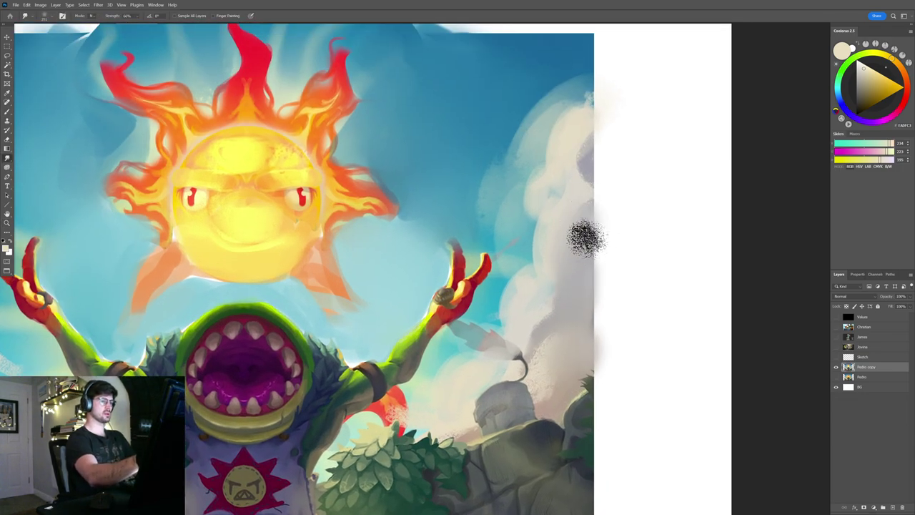
{"action": "scroll", "coordinate": [621, 157], "scroll_direction": "down", "scroll_amount": 3}
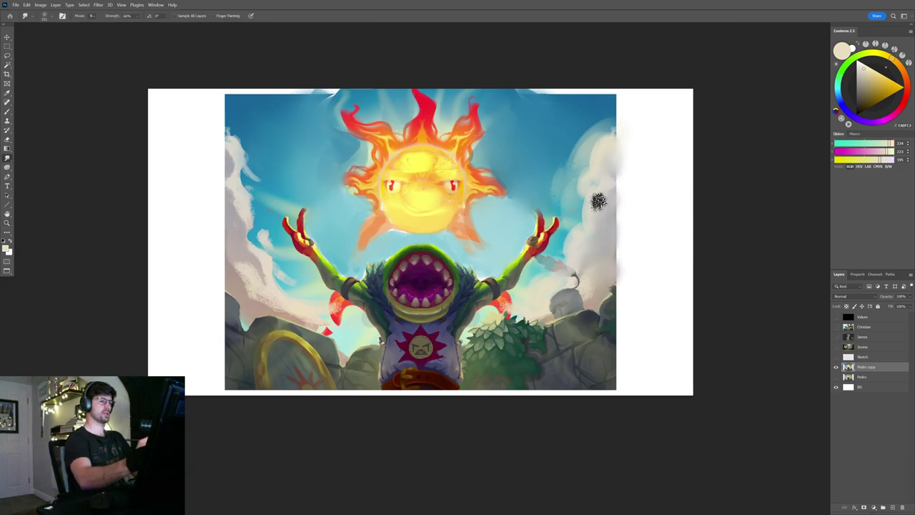
{"action": "scroll", "coordinate": [607, 166], "scroll_direction": "up", "scroll_amount": 3}
{"action": "scroll", "coordinate": [617, 187], "scroll_direction": "down", "scroll_amount": 3}
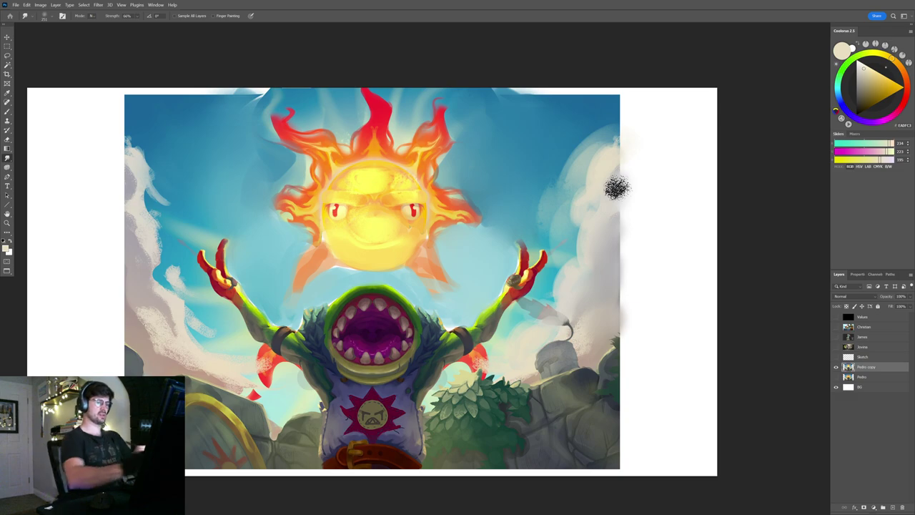
- Smudge the grainy cloud texture between the stone helmet and the painting's edge into smooth tones
{"action": "scroll", "coordinate": [529, 375], "scroll_direction": "up", "scroll_amount": 3}
{"action": "left_click_drag", "start_coordinate": [720, 262], "coordinate": [701, 273]}
{"action": "left_click_drag", "start_coordinate": [782, 232], "coordinate": [683, 275]}
{"action": "left_click_drag", "start_coordinate": [635, 266], "coordinate": [647, 267]}
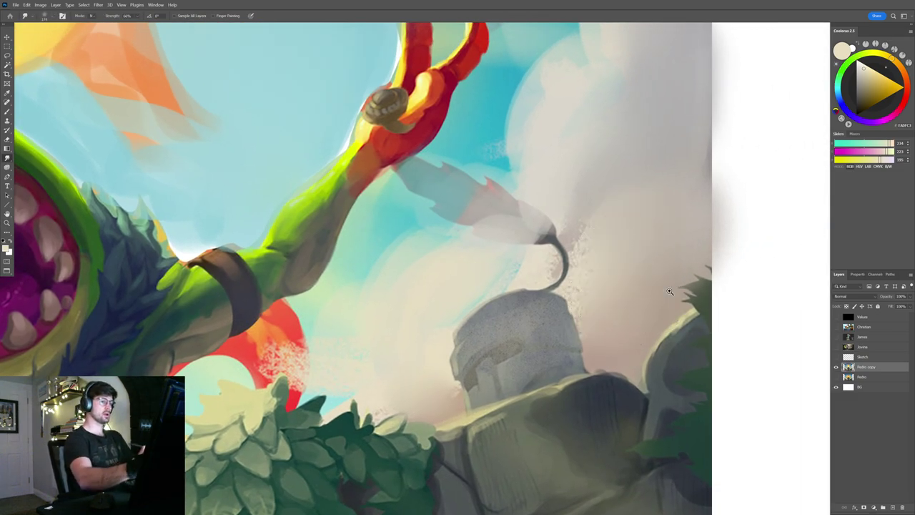
{"action": "scroll", "coordinate": [666, 289], "scroll_direction": "down", "scroll_amount": 4}
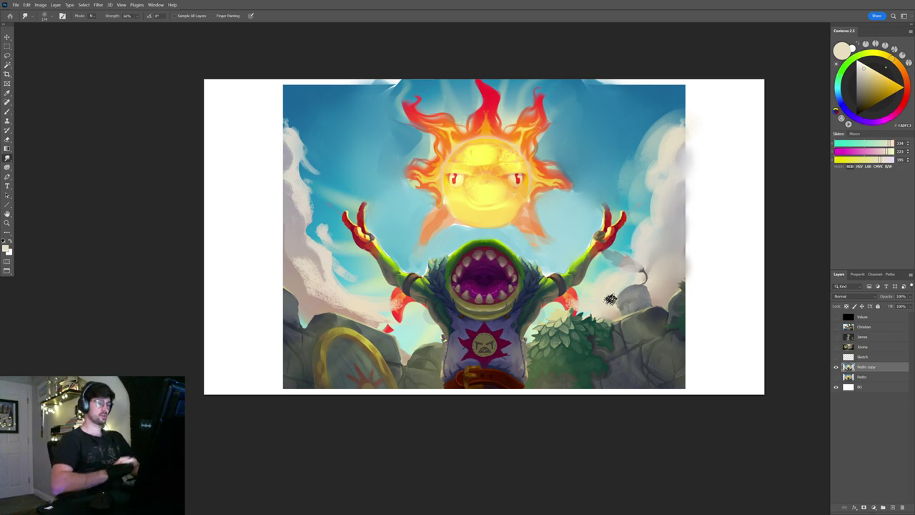
- Sample a light cloud tone and brush more defined puffs into the middle and lower parts of the tall cloud
{"action": "key", "text": "b"}
{"action": "left_click", "coordinate": [635, 239], "text": "alt"}
{"action": "mouse_move", "coordinate": [654, 223]}
{"action": "left_mouse_down"}
{"action": "mouse_move", "coordinate": [668, 227]}
{"action": "mouse_move", "coordinate": [610, 238]}
{"action": "left_mouse_up"}
{"action": "left_click_drag", "start_coordinate": [643, 206], "coordinate": [664, 172]}
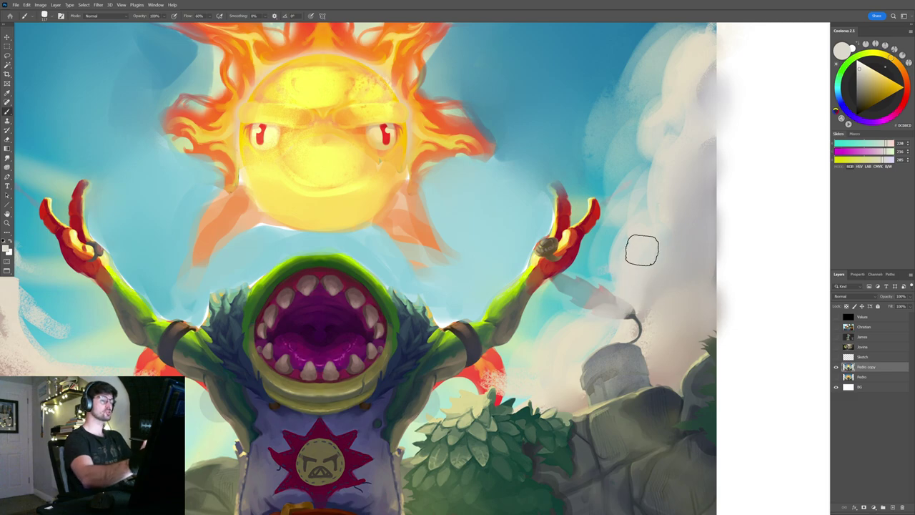
{"action": "mouse_move", "coordinate": [669, 260]}
{"action": "left_mouse_down"}
{"action": "mouse_move", "coordinate": [673, 237]}
{"action": "mouse_move", "coordinate": [698, 205]}
{"action": "left_mouse_up"}
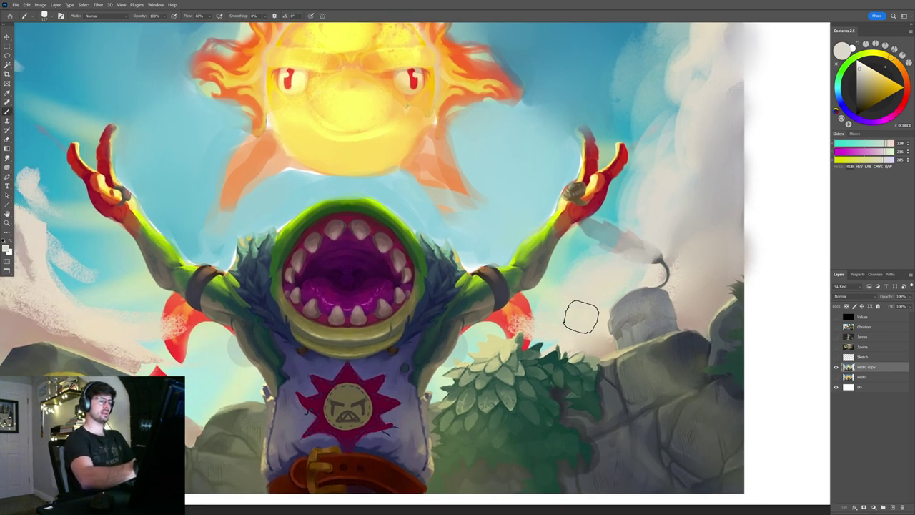
{"action": "scroll", "coordinate": [593, 322], "scroll_direction": "down", "scroll_amount": 3}
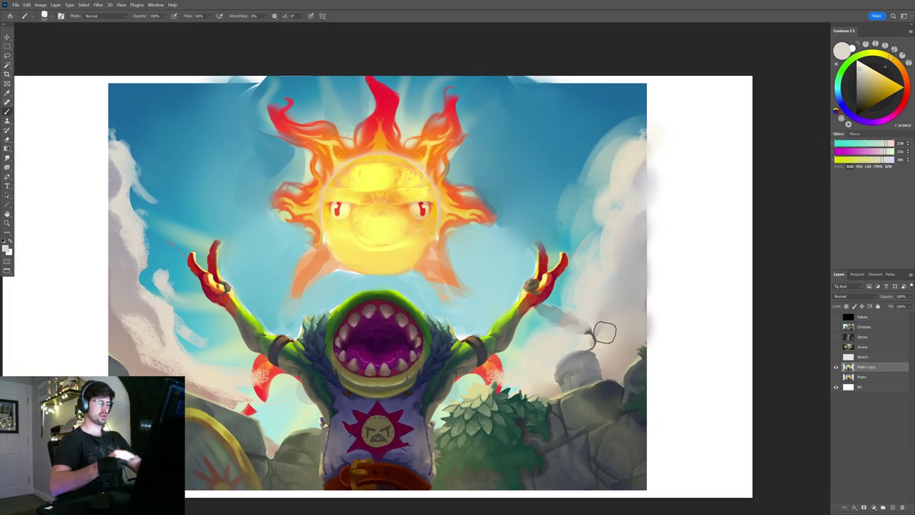
- Lasso a curved strip along the tall cloud's upper outer edge, including some of the adjoining blue sky
{"action": "key", "text": "l"}
{"action": "mouse_move", "coordinate": [617, 205]}
{"action": "left_mouse_down"}
{"action": "mouse_move", "coordinate": [647, 164]}
{"action": "mouse_move", "coordinate": [616, 205]}
{"action": "mouse_move", "coordinate": [610, 188]}
{"action": "left_mouse_up"}
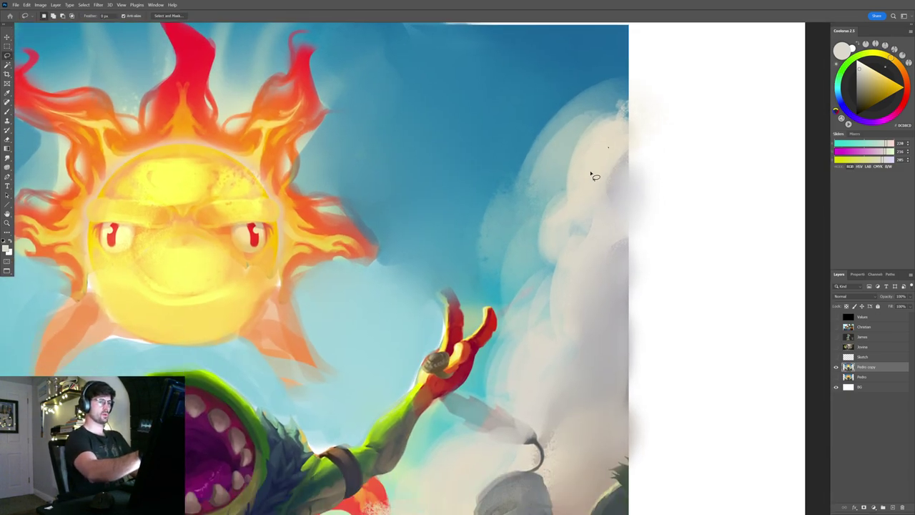
{"action": "scroll", "coordinate": [563, 141], "scroll_direction": "up", "scroll_amount": 2}
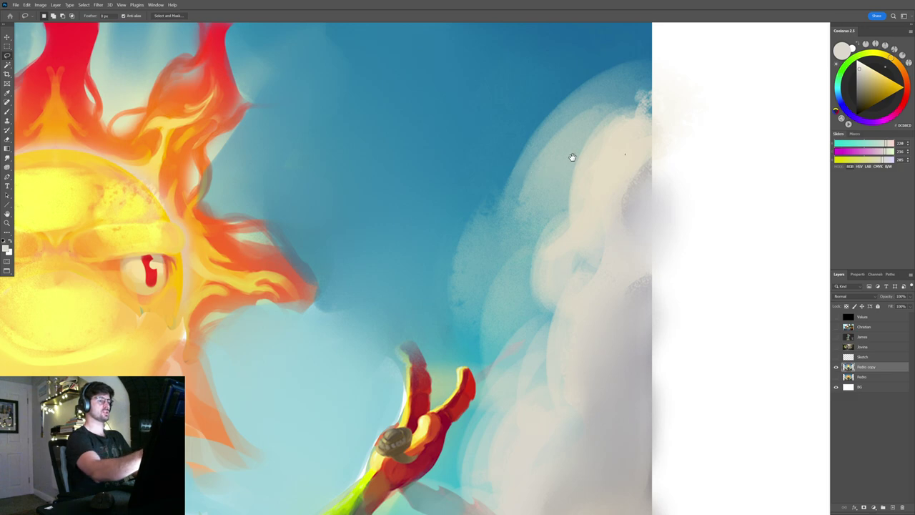
{"action": "left_click_drag", "start_coordinate": [572, 156], "coordinate": [539, 215]}
{"action": "left_click_drag", "start_coordinate": [576, 104], "coordinate": [573, 104]}
{"action": "left_click_drag", "start_coordinate": [617, 160], "coordinate": [598, 191]}
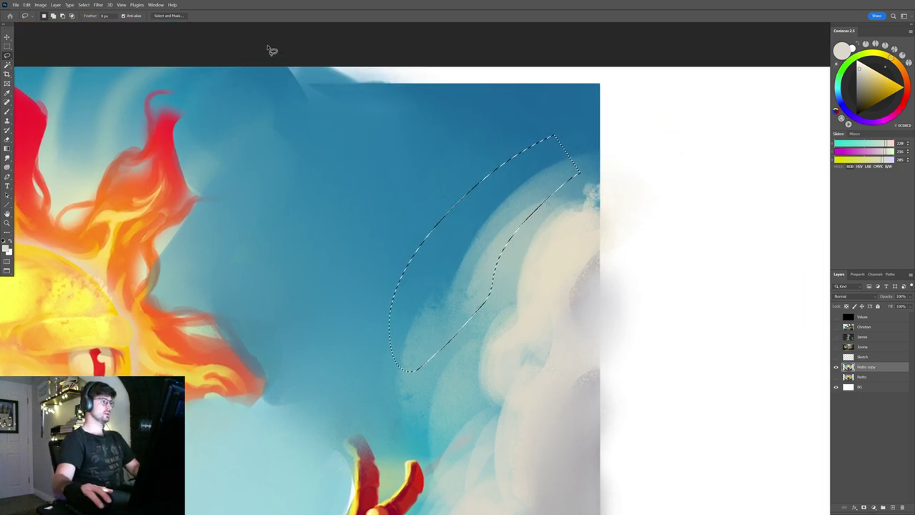
- Apply Motion Blur to the selected cloud edge with an adjusted angle, then clear the selection
{"action": "left_click", "coordinate": [97, 5]}
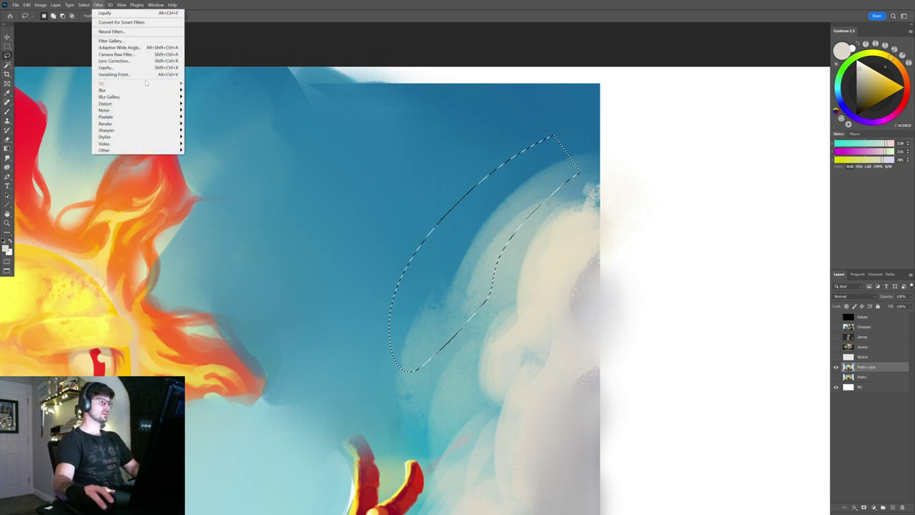
{"action": "mouse_move", "coordinate": [150, 91]}
{"action": "left_click", "coordinate": [205, 131]}
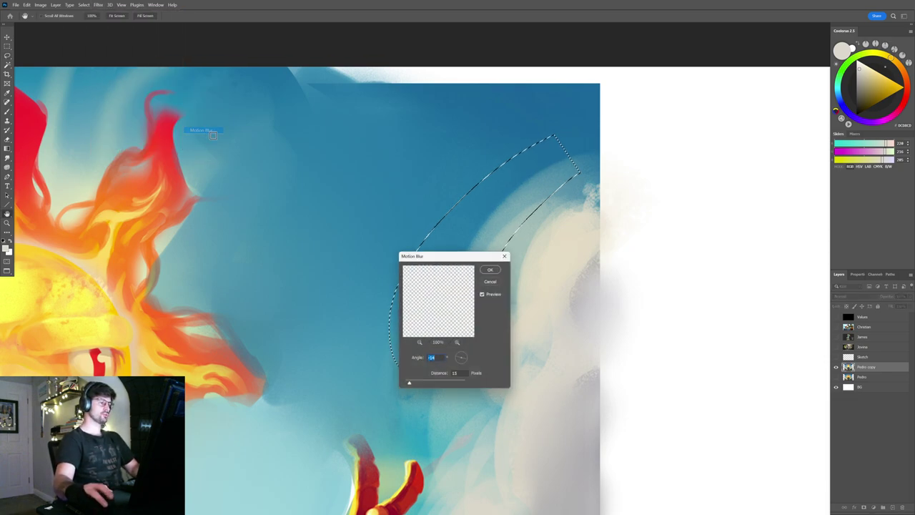
{"action": "left_click_drag", "start_coordinate": [466, 255], "coordinate": [627, 288]}
{"action": "left_click", "coordinate": [629, 396]}
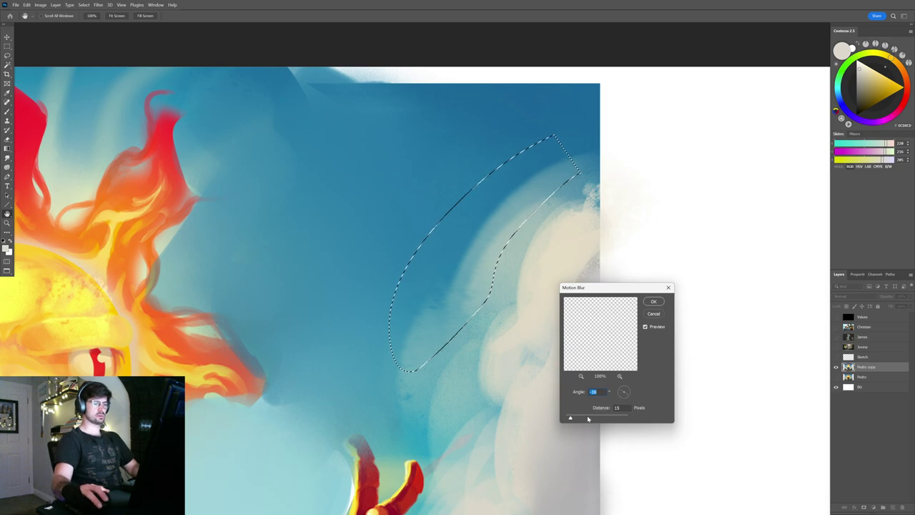
{"action": "left_click", "coordinate": [653, 302]}
{"action": "key", "text": "ctrl+d"}
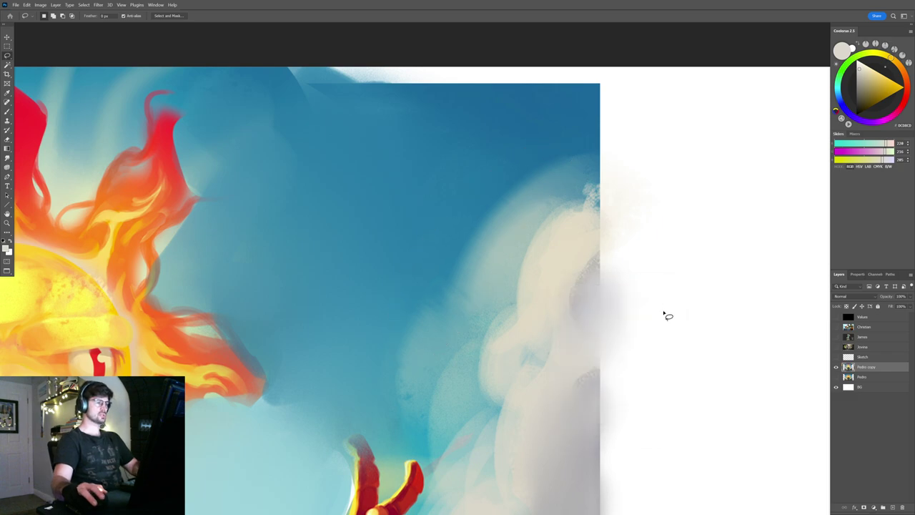
- Sample the hand's red and repaint the faded fingertips on the creature's raised hands
{"action": "scroll", "coordinate": [674, 315], "scroll_direction": "down", "scroll_amount": 5}
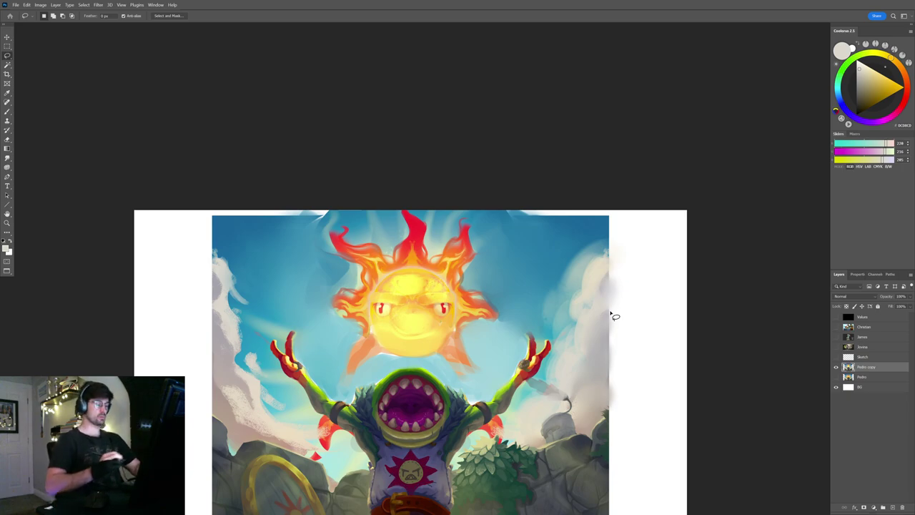
{"action": "key", "text": "b"}
{"action": "mouse_move", "coordinate": [537, 345]}
{"action": "left_mouse_down"}
{"action": "mouse_move", "coordinate": [601, 344]}
{"action": "mouse_move", "coordinate": [500, 338]}
{"action": "left_mouse_up"}
{"action": "left_click", "coordinate": [522, 343], "text": "alt"}
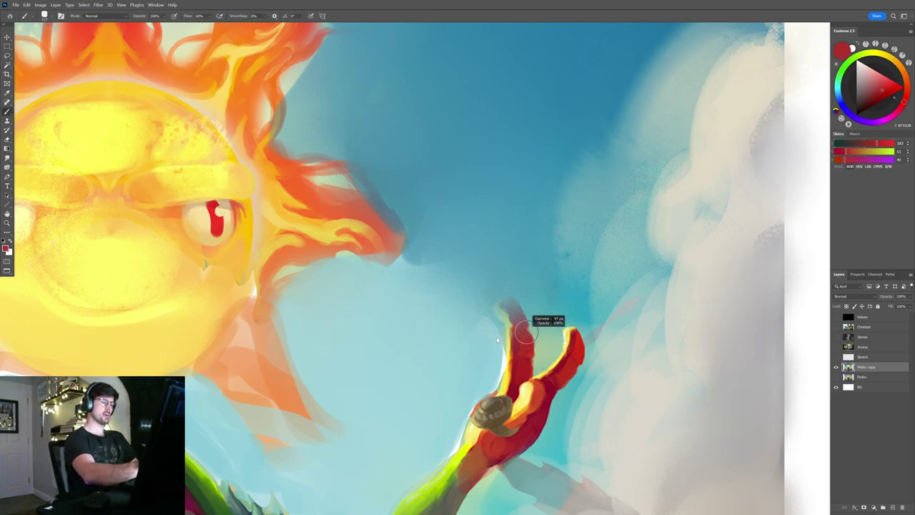
{"action": "left_click_drag", "start_coordinate": [591, 327], "coordinate": [567, 306]}
{"action": "left_click_drag", "start_coordinate": [443, 314], "coordinate": [529, 264]}
{"action": "left_click_drag", "start_coordinate": [431, 264], "coordinate": [661, 234]}
{"action": "left_click_drag", "start_coordinate": [556, 232], "coordinate": [577, 230]}
{"action": "mouse_move", "coordinate": [553, 242]}
{"action": "left_mouse_down"}
{"action": "mouse_move", "coordinate": [546, 275]}
{"action": "mouse_move", "coordinate": [561, 259]}
{"action": "left_mouse_up"}
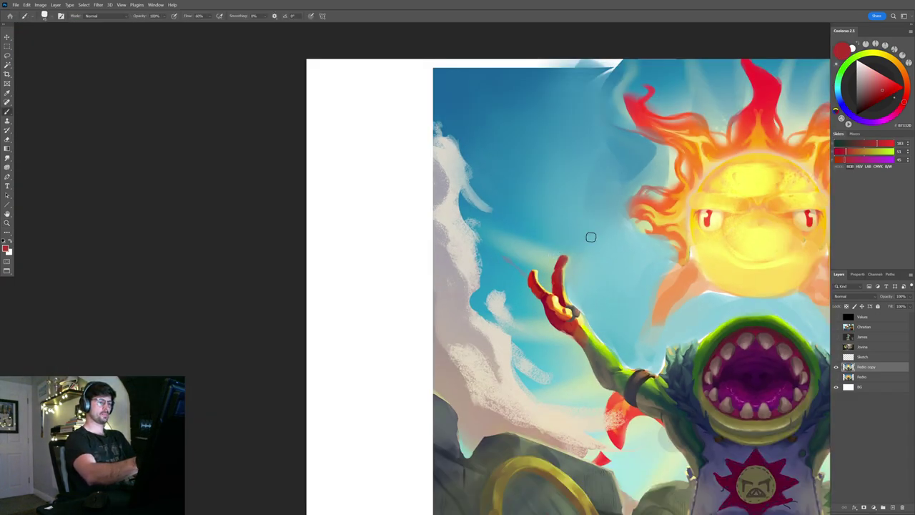
{"action": "left_click_drag", "start_coordinate": [603, 234], "coordinate": [534, 211]}
- Smudge the grainy texture of the cloud on the shield side into smooth tones, from its upper part down to the stones
{"action": "key", "text": "r"}
{"action": "mouse_move", "coordinate": [389, 235]}
{"action": "left_mouse_down"}
{"action": "mouse_move", "coordinate": [400, 239]}
{"action": "mouse_move", "coordinate": [375, 201]}
{"action": "mouse_move", "coordinate": [412, 331]}
{"action": "mouse_move", "coordinate": [421, 299]}
{"action": "mouse_move", "coordinate": [383, 168]}
{"action": "mouse_move", "coordinate": [423, 198]}
{"action": "left_mouse_up"}
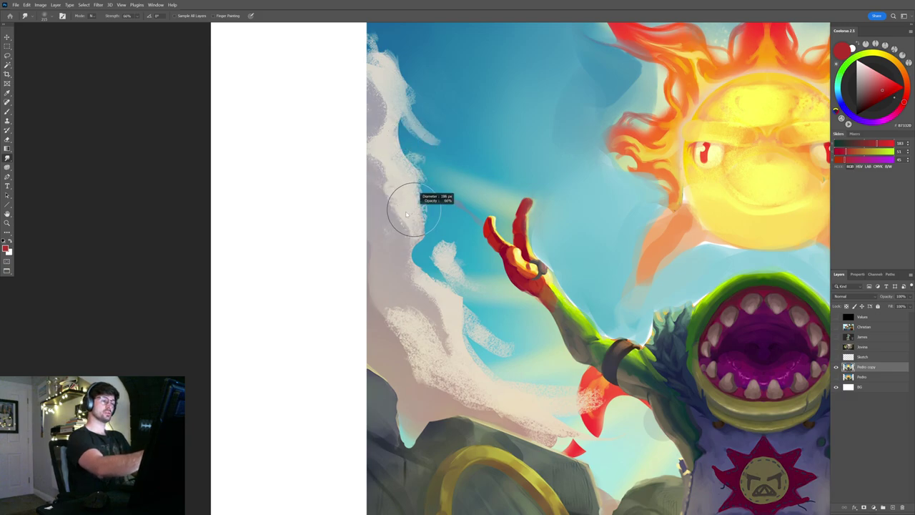
{"action": "left_click_drag", "start_coordinate": [408, 141], "coordinate": [415, 180]}
{"action": "mouse_move", "coordinate": [402, 171]}
{"action": "left_mouse_down"}
{"action": "mouse_move", "coordinate": [384, 168]}
{"action": "mouse_move", "coordinate": [390, 134]}
{"action": "mouse_move", "coordinate": [428, 158]}
{"action": "mouse_move", "coordinate": [400, 121]}
{"action": "left_mouse_up"}
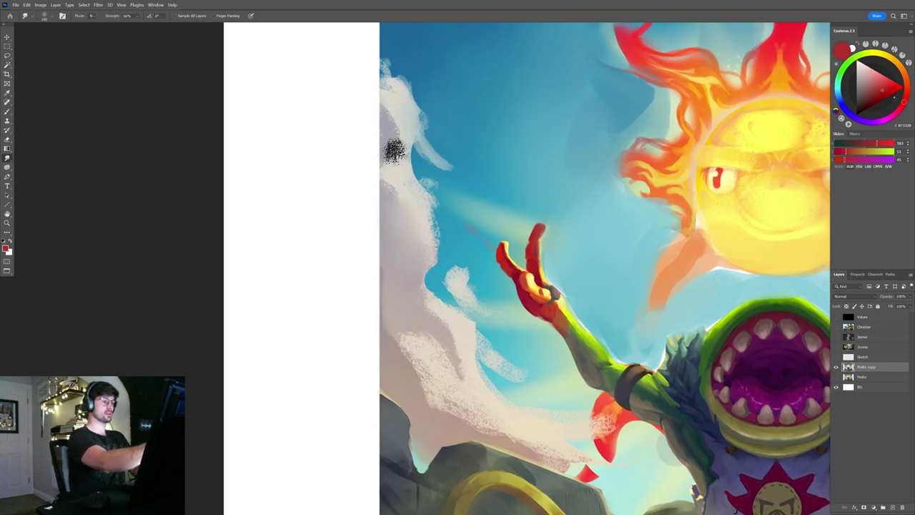
{"action": "scroll", "coordinate": [450, 243], "scroll_direction": "down", "scroll_amount": 2}
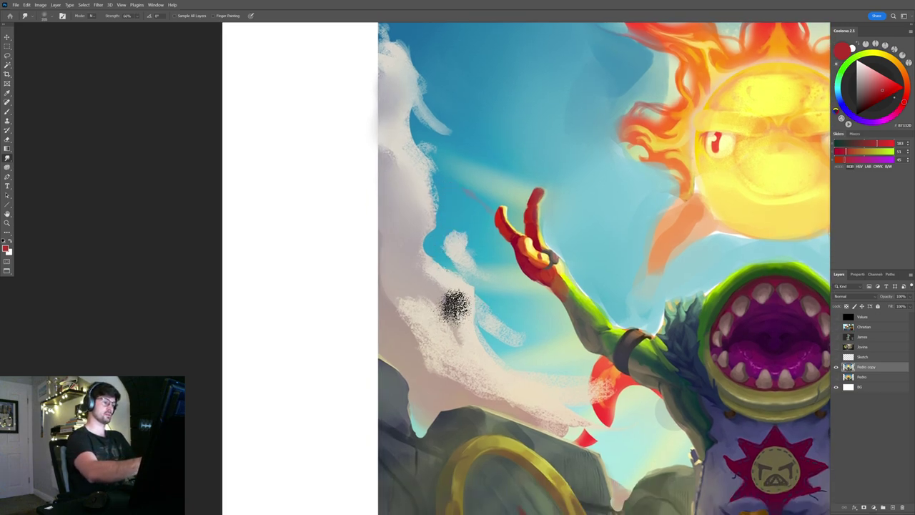
{"action": "scroll", "coordinate": [429, 268], "scroll_direction": "down", "scroll_amount": 2}
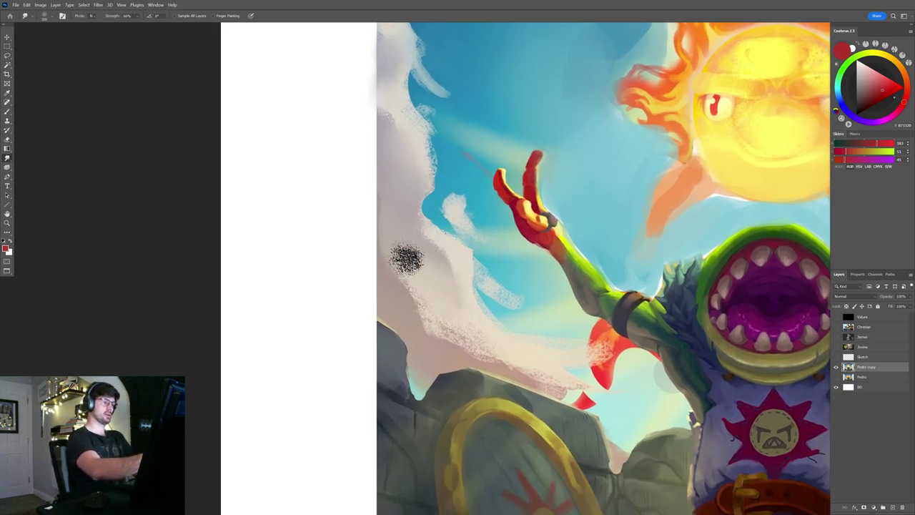
{"action": "scroll", "coordinate": [465, 307], "scroll_direction": "down", "scroll_amount": 2}
{"action": "mouse_move", "coordinate": [551, 311]}
{"action": "left_mouse_down"}
{"action": "mouse_move", "coordinate": [522, 309]}
{"action": "mouse_move", "coordinate": [586, 315]}
{"action": "left_mouse_up"}
- Sample the cloud's muted pink-grey tones and brush them over the cloud base around the gap between the stones
{"action": "key", "text": "b"}
{"action": "mouse_move", "coordinate": [378, 341]}
{"action": "left_mouse_down"}
{"action": "mouse_move", "coordinate": [413, 288]}
{"action": "mouse_move", "coordinate": [423, 295]}
{"action": "mouse_move", "coordinate": [400, 318]}
{"action": "mouse_move", "coordinate": [406, 333]}
{"action": "mouse_move", "coordinate": [394, 279]}
{"action": "left_mouse_up"}
{"action": "left_click", "coordinate": [368, 281], "text": "alt"}
{"action": "mouse_move", "coordinate": [375, 332]}
{"action": "left_mouse_down"}
{"action": "mouse_move", "coordinate": [373, 274]}
{"action": "mouse_move", "coordinate": [327, 215]}
{"action": "left_mouse_up"}
{"action": "left_click", "coordinate": [416, 273], "text": "alt"}
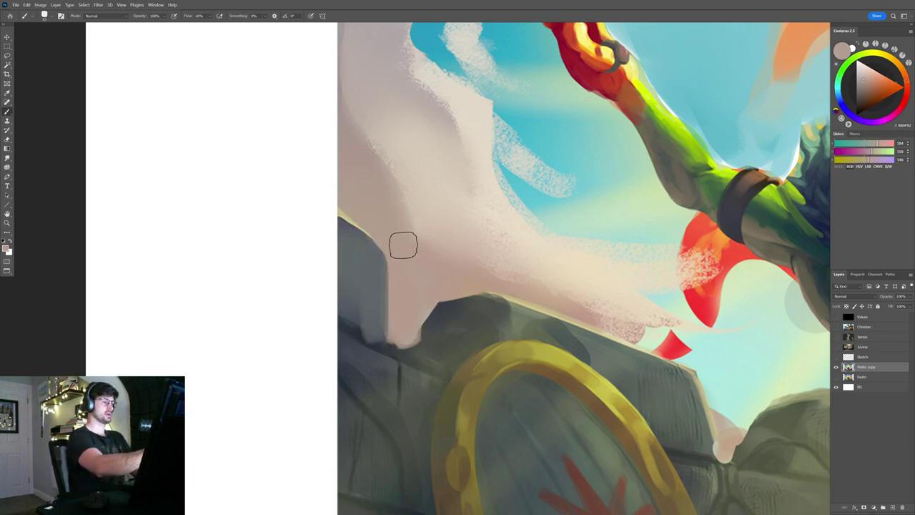
{"action": "left_click_drag", "start_coordinate": [401, 258], "coordinate": [355, 224]}
{"action": "left_click_drag", "start_coordinate": [446, 226], "coordinate": [455, 196]}
- Sample nearby colours and repaint the upper edge of the stone wall above the golden shield
{"action": "left_click", "coordinate": [445, 296], "text": "alt"}
{"action": "mouse_move", "coordinate": [440, 266]}
{"action": "left_mouse_down"}
{"action": "mouse_move", "coordinate": [444, 312]}
{"action": "mouse_move", "coordinate": [483, 270]}
{"action": "mouse_move", "coordinate": [471, 260]}
{"action": "mouse_move", "coordinate": [510, 247]}
{"action": "mouse_move", "coordinate": [508, 301]}
{"action": "left_mouse_up"}
{"action": "key", "text": "ctrl+z"}
{"action": "mouse_move", "coordinate": [534, 249]}
{"action": "left_mouse_down"}
{"action": "mouse_move", "coordinate": [483, 228]}
{"action": "mouse_move", "coordinate": [490, 274]}
{"action": "left_mouse_up"}
{"action": "left_click", "coordinate": [478, 261], "text": "alt"}
{"action": "left_click_drag", "start_coordinate": [477, 239], "coordinate": [609, 293]}
{"action": "mouse_move", "coordinate": [514, 272]}
{"action": "left_mouse_down"}
{"action": "mouse_move", "coordinate": [424, 238]}
{"action": "mouse_move", "coordinate": [478, 246]}
{"action": "mouse_move", "coordinate": [545, 286]}
{"action": "mouse_move", "coordinate": [562, 323]}
{"action": "left_mouse_up"}
{"action": "left_click_drag", "start_coordinate": [557, 279], "coordinate": [570, 342]}
{"action": "scroll", "coordinate": [594, 337], "scroll_direction": "down", "scroll_amount": 4}
{"action": "left_click_drag", "start_coordinate": [643, 282], "coordinate": [547, 196]}
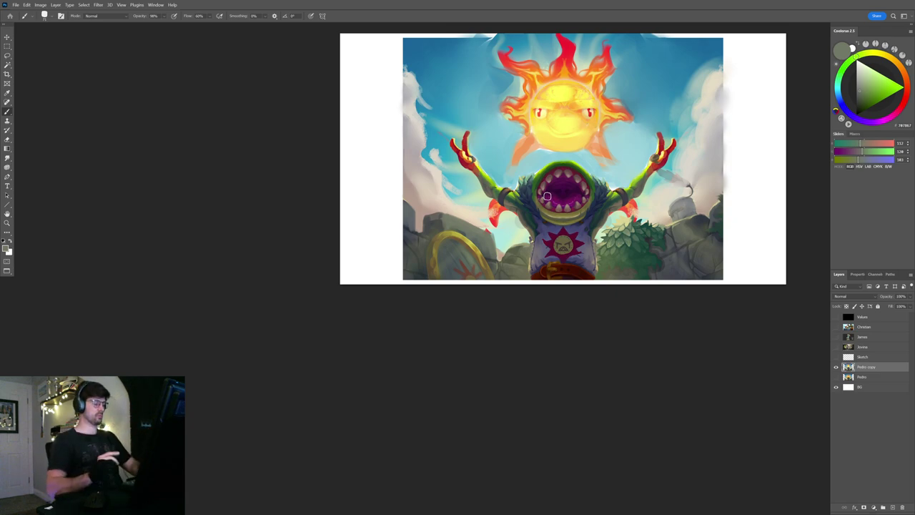
- Sample a light cloud tone and brush fuller shapes over the loose wisps beside the shield-side cloud
{"action": "scroll", "coordinate": [443, 122], "scroll_direction": "up", "scroll_amount": 5}
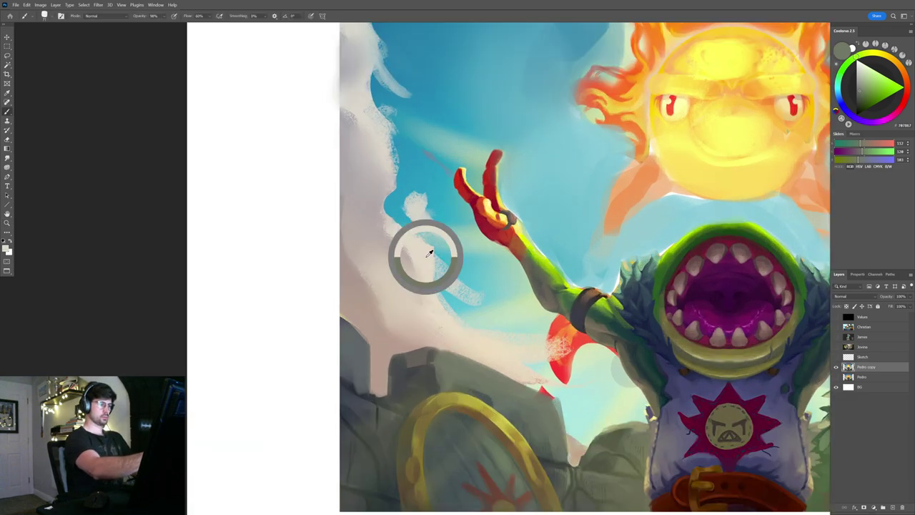
{"action": "left_click", "coordinate": [426, 257], "text": "alt"}
{"action": "mouse_move", "coordinate": [432, 248]}
{"action": "left_mouse_down"}
{"action": "mouse_move", "coordinate": [403, 231]}
{"action": "mouse_move", "coordinate": [400, 245]}
{"action": "left_mouse_up"}
{"action": "mouse_move", "coordinate": [430, 280]}
{"action": "left_mouse_down"}
{"action": "mouse_move", "coordinate": [457, 328]}
{"action": "mouse_move", "coordinate": [487, 288]}
{"action": "mouse_move", "coordinate": [537, 352]}
{"action": "left_mouse_up"}
{"action": "right_click", "coordinate": [496, 274], "text": "alt"}
{"action": "mouse_move", "coordinate": [412, 248]}
{"action": "left_mouse_down"}
{"action": "mouse_move", "coordinate": [412, 163]}
{"action": "mouse_move", "coordinate": [417, 190]}
{"action": "left_mouse_up"}
{"action": "left_click_drag", "start_coordinate": [430, 156], "coordinate": [448, 224]}
- Resample cloud tones and build soft, overlapping puffs down the middle and lower slope of the shield-side cloud
{"action": "left_click", "coordinate": [473, 280], "text": "alt"}
{"action": "mouse_move", "coordinate": [460, 287]}
{"action": "left_mouse_down"}
{"action": "mouse_move", "coordinate": [451, 305]}
{"action": "mouse_move", "coordinate": [451, 265]}
{"action": "left_mouse_up"}
{"action": "left_click_drag", "start_coordinate": [439, 214], "coordinate": [442, 253]}
{"action": "mouse_move", "coordinate": [453, 302]}
{"action": "left_mouse_down"}
{"action": "mouse_move", "coordinate": [485, 327]}
{"action": "mouse_move", "coordinate": [469, 280]}
{"action": "mouse_move", "coordinate": [479, 225]}
{"action": "left_mouse_up"}
{"action": "left_click", "coordinate": [470, 355], "text": "alt"}
{"action": "left_click_drag", "start_coordinate": [479, 263], "coordinate": [522, 336]}
{"action": "left_click_drag", "start_coordinate": [502, 283], "coordinate": [524, 330]}
{"action": "mouse_move", "coordinate": [468, 241]}
{"action": "left_mouse_down"}
{"action": "mouse_move", "coordinate": [442, 180]}
{"action": "mouse_move", "coordinate": [469, 248]}
{"action": "mouse_move", "coordinate": [446, 205]}
{"action": "left_mouse_up"}
{"action": "left_click_drag", "start_coordinate": [409, 174], "coordinate": [444, 271]}
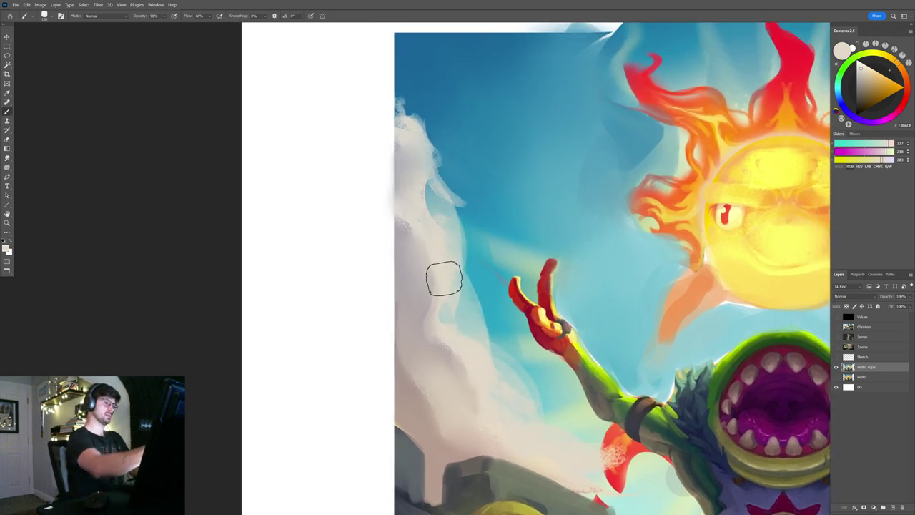
- Brush the light tone into the top of the shield-side cloud and extend the puffs along its lower outer edge
{"action": "left_click_drag", "start_coordinate": [485, 250], "coordinate": [460, 313]}
{"action": "mouse_move", "coordinate": [392, 266]}
{"action": "left_mouse_down"}
{"action": "mouse_move", "coordinate": [407, 295]}
{"action": "mouse_move", "coordinate": [397, 208]}
{"action": "mouse_move", "coordinate": [409, 262]}
{"action": "mouse_move", "coordinate": [405, 192]}
{"action": "mouse_move", "coordinate": [386, 155]}
{"action": "left_mouse_up"}
{"action": "left_click_drag", "start_coordinate": [463, 218], "coordinate": [439, 208]}
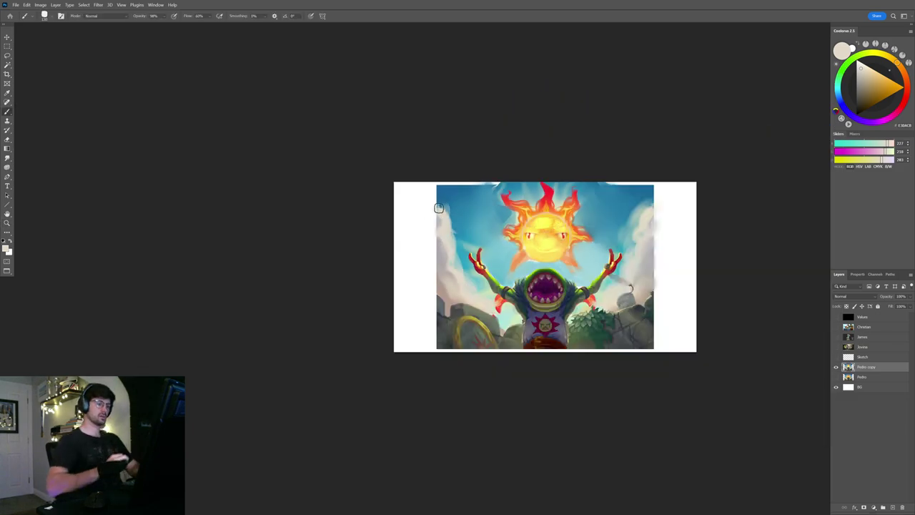
{"action": "scroll", "coordinate": [487, 268], "scroll_direction": "up", "scroll_amount": 5}
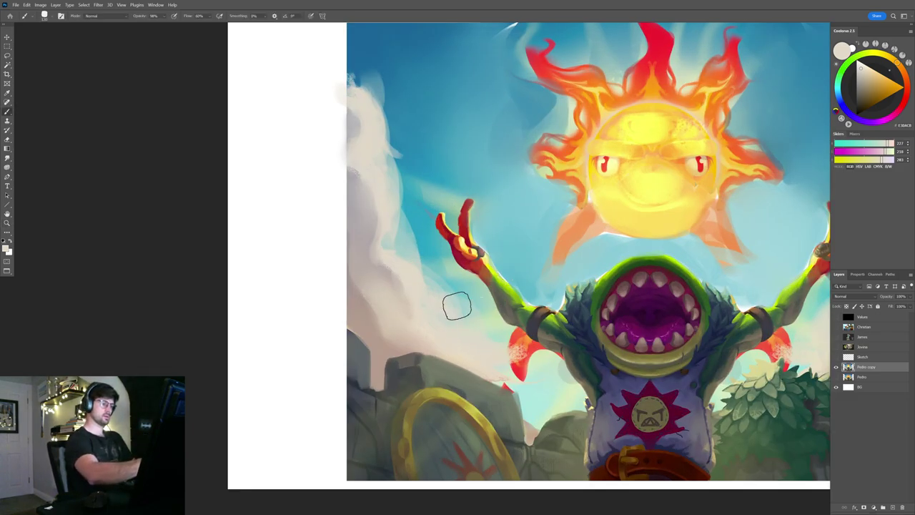
{"action": "left_click_drag", "start_coordinate": [426, 288], "coordinate": [411, 246]}
{"action": "left_click_drag", "start_coordinate": [437, 314], "coordinate": [440, 273]}
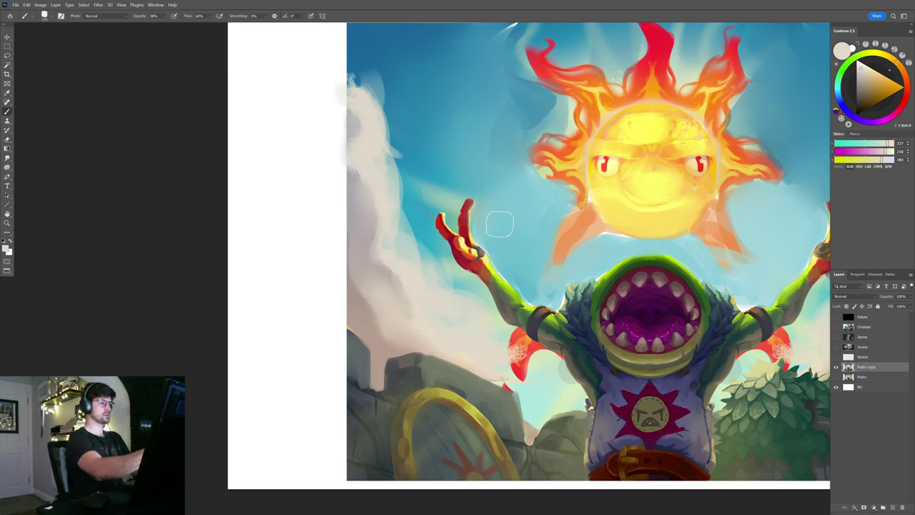
{"action": "scroll", "coordinate": [524, 224], "scroll_direction": "down", "scroll_amount": 4}
{"action": "scroll", "coordinate": [525, 279], "scroll_direction": "up", "scroll_amount": 5}
- Paint over the red shape behind the shield-side arm with sampled pale cloud and sky tones
{"action": "scroll", "coordinate": [510, 332], "scroll_direction": "down", "scroll_amount": 2}
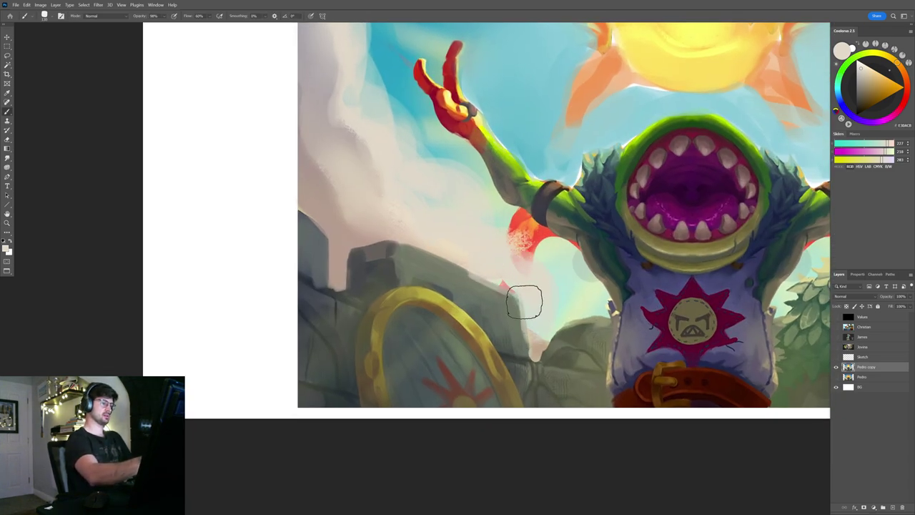
{"action": "left_click", "coordinate": [502, 313], "text": "alt"}
{"action": "mouse_move", "coordinate": [550, 278]}
{"action": "left_mouse_down"}
{"action": "mouse_move", "coordinate": [502, 263]}
{"action": "mouse_move", "coordinate": [458, 219]}
{"action": "left_mouse_up"}
{"action": "left_click", "coordinate": [510, 264], "text": "alt"}
{"action": "left_click", "coordinate": [451, 244], "text": "alt"}
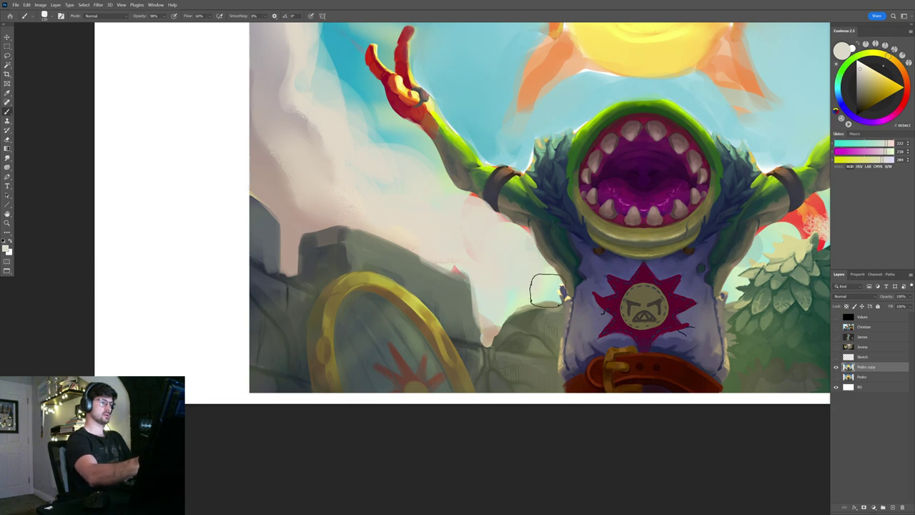
{"action": "scroll", "coordinate": [514, 285], "scroll_direction": "down", "scroll_amount": 5}
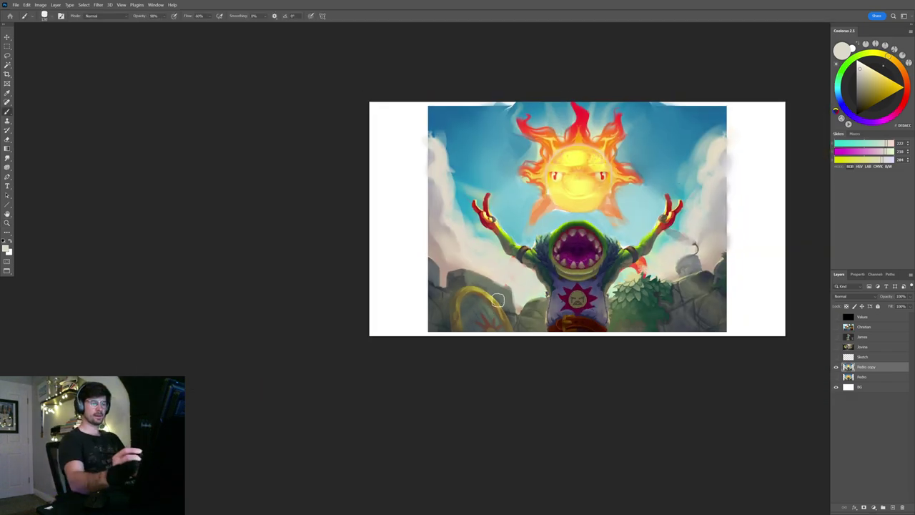
- Sample the deep sky blue, brush it across the upper sky on the shield side, and smudge it smooth
{"action": "scroll", "coordinate": [465, 107], "scroll_direction": "up", "scroll_amount": 5}
{"action": "left_click", "coordinate": [425, 118], "text": "alt"}
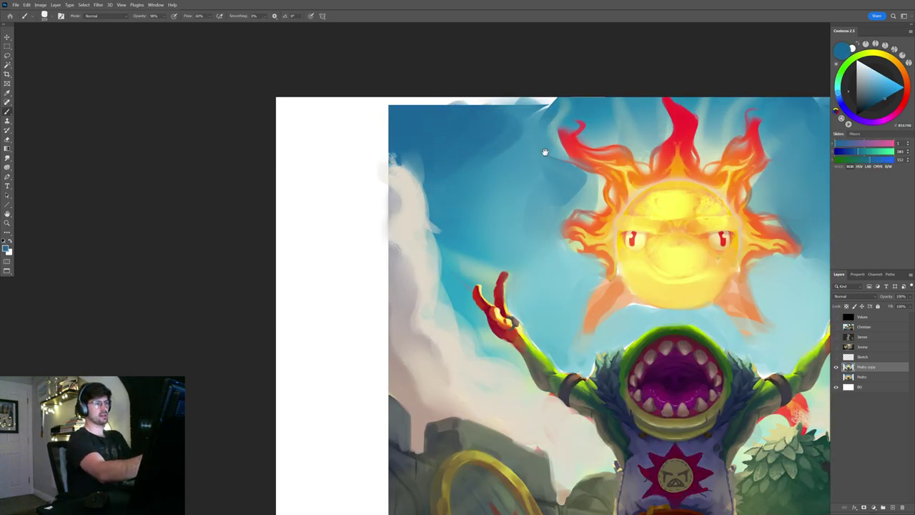
{"action": "left_click_drag", "start_coordinate": [543, 152], "coordinate": [389, 218]}
{"action": "left_click_drag", "start_coordinate": [699, 192], "coordinate": [629, 183]}
{"action": "mouse_move", "coordinate": [370, 194]}
{"action": "left_mouse_down"}
{"action": "mouse_move", "coordinate": [426, 194]}
{"action": "mouse_move", "coordinate": [493, 167]}
{"action": "left_mouse_up"}
{"action": "key", "text": "r"}
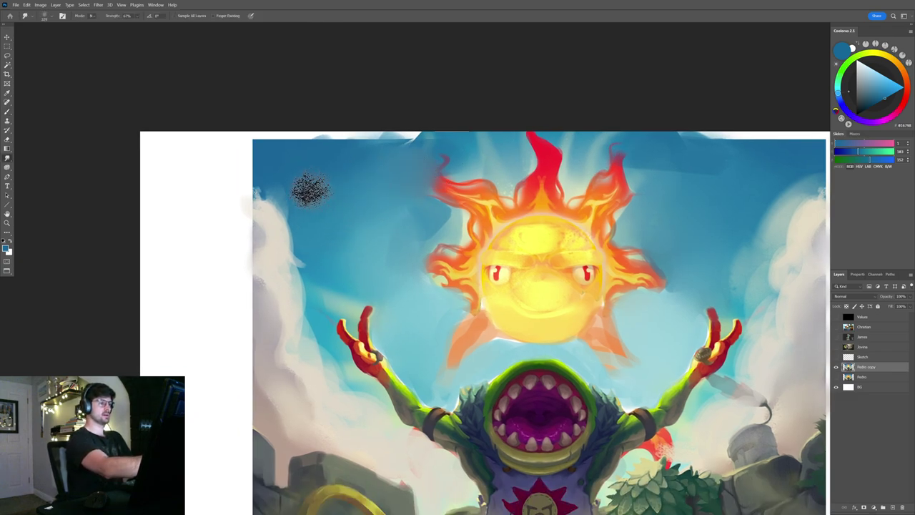
{"action": "scroll", "coordinate": [536, 172], "scroll_direction": "right", "scroll_amount": 3}
{"action": "scroll", "coordinate": [547, 183], "scroll_direction": "down", "scroll_amount": 3}
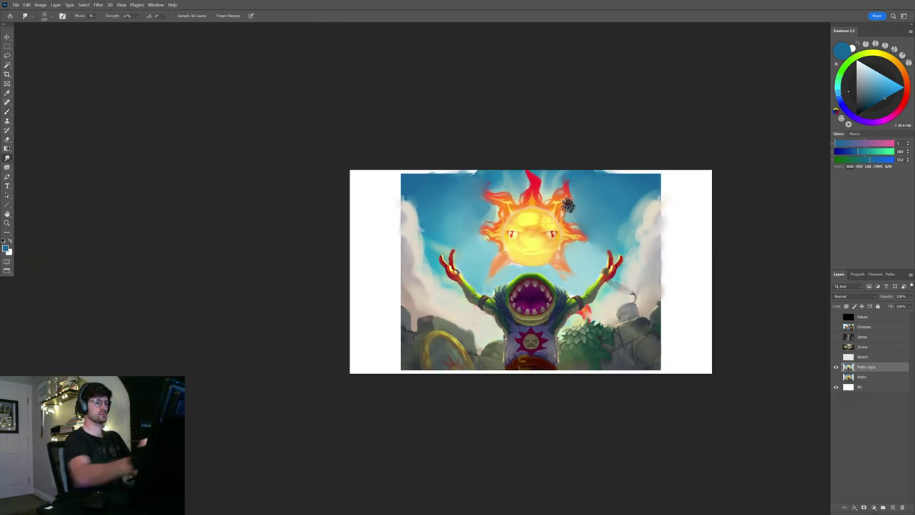
- Select the painting's rectangular frame, clear the stray paint outside it, and deselect
{"action": "key", "text": "m"}
{"action": "scroll", "coordinate": [569, 205], "scroll_direction": "up", "scroll_amount": 1}
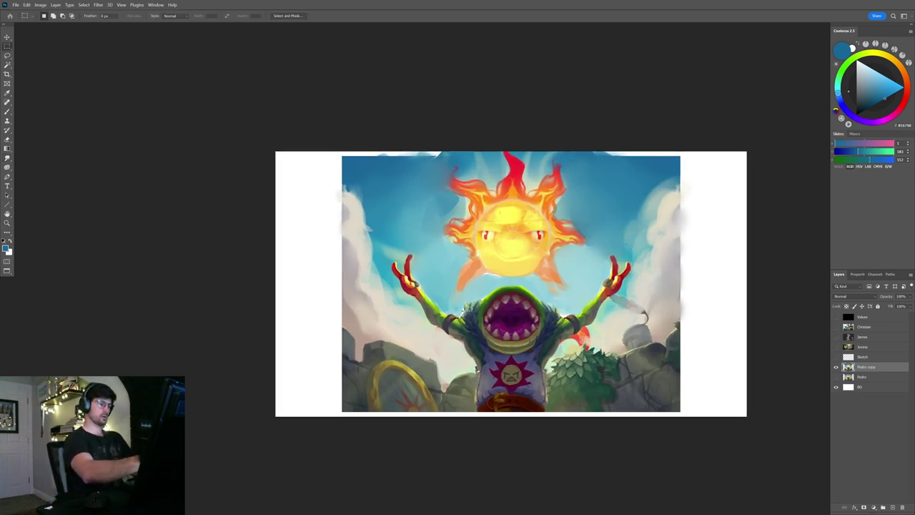
{"action": "left_click_drag", "start_coordinate": [420, 307], "coordinate": [681, 154]}
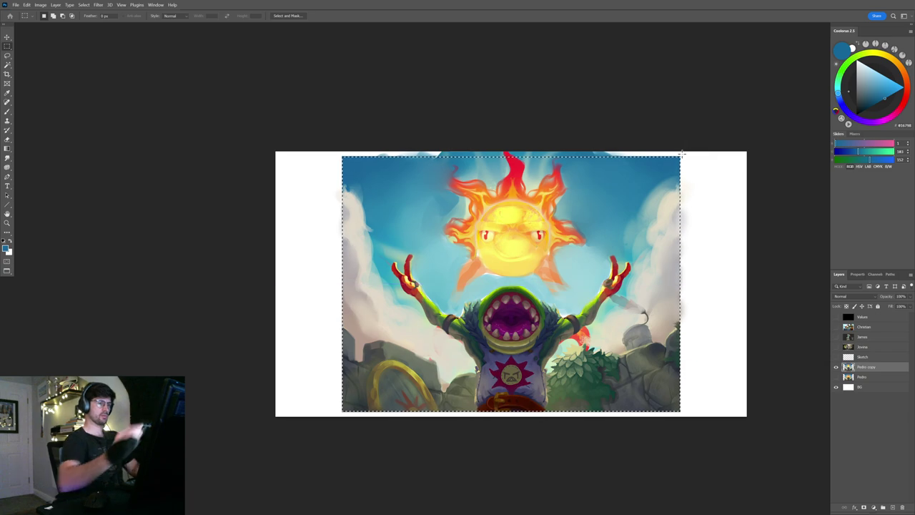
{"action": "key", "text": "ctrl+d"}
{"action": "key", "text": "b"}
{"action": "scroll", "coordinate": [607, 259], "scroll_direction": "down", "scroll_amount": 6}
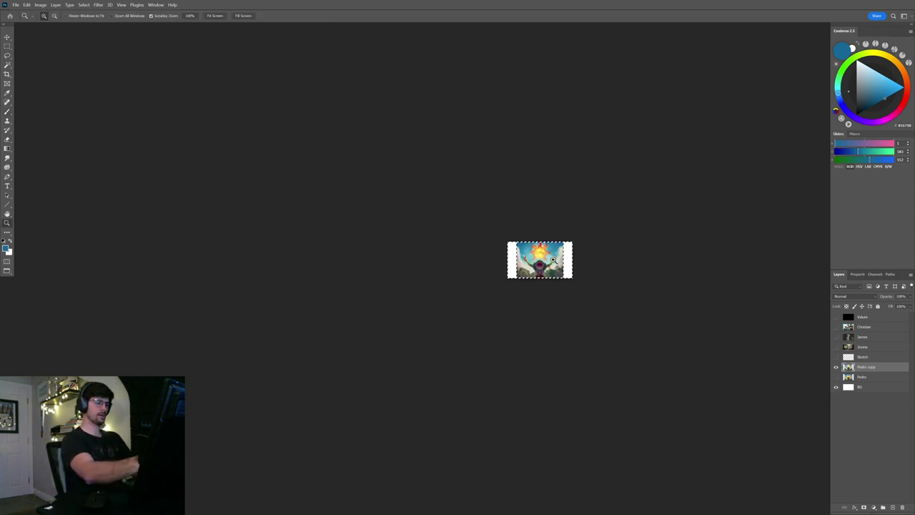
{"action": "scroll", "coordinate": [585, 266], "scroll_direction": "up", "scroll_amount": 5}
{"action": "scroll", "coordinate": [619, 281], "scroll_direction": "up", "scroll_amount": 2}
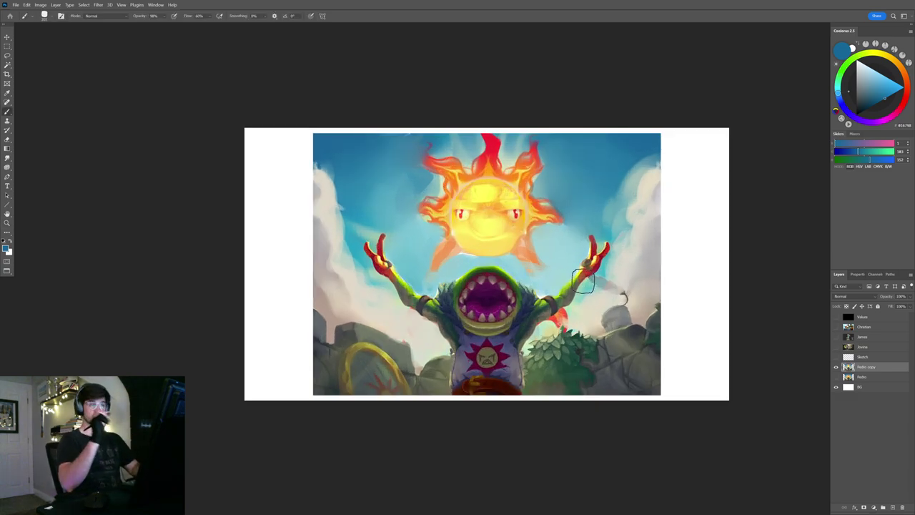
- Draw a straight blue guide stroke through the sun's eyes, then an arched one over them, undoing each
{"action": "scroll", "coordinate": [521, 241], "scroll_direction": "up", "scroll_amount": 3}
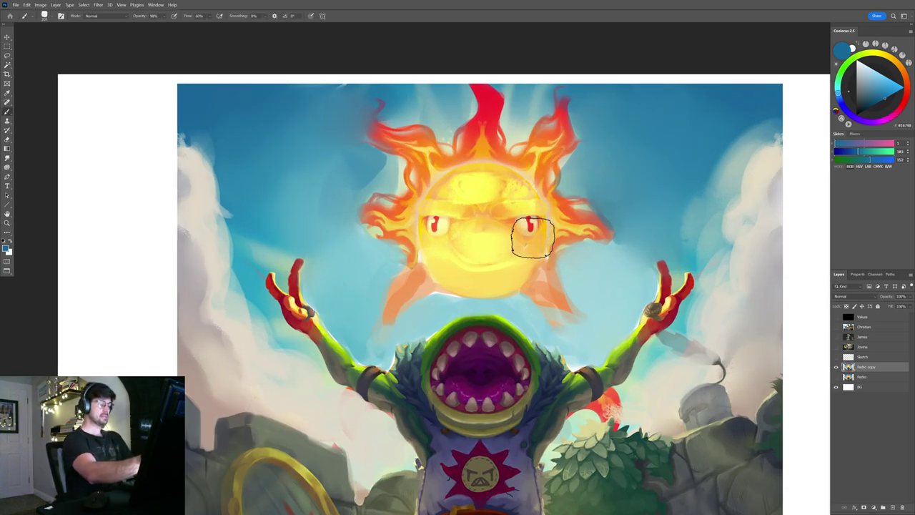
{"action": "scroll", "coordinate": [500, 228], "scroll_direction": "up", "scroll_amount": 2}
{"action": "left_click_drag", "start_coordinate": [520, 230], "coordinate": [540, 207]}
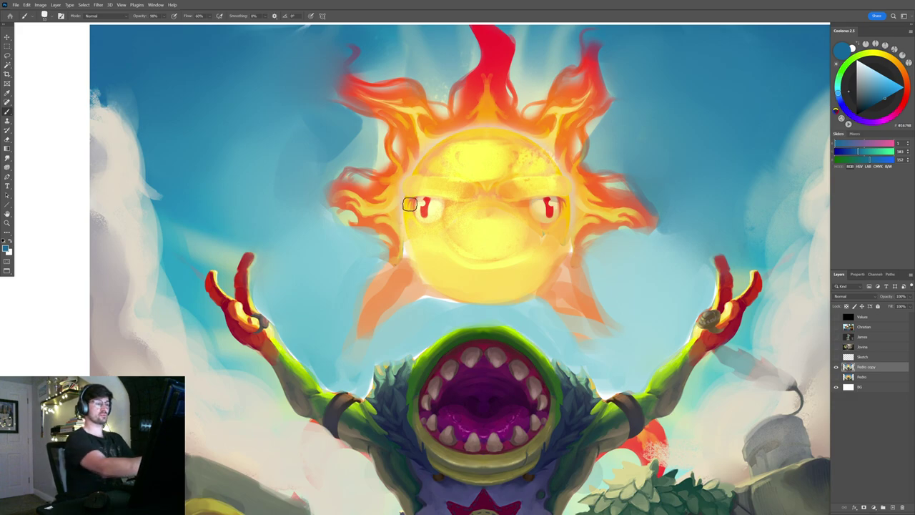
{"action": "left_click_drag", "start_coordinate": [399, 207], "coordinate": [614, 204]}
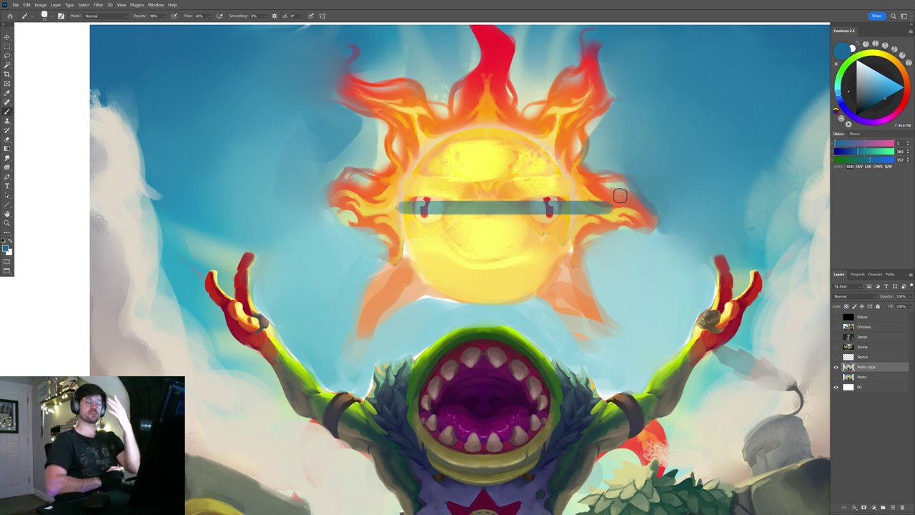
{"action": "key", "text": "ctrl+z"}
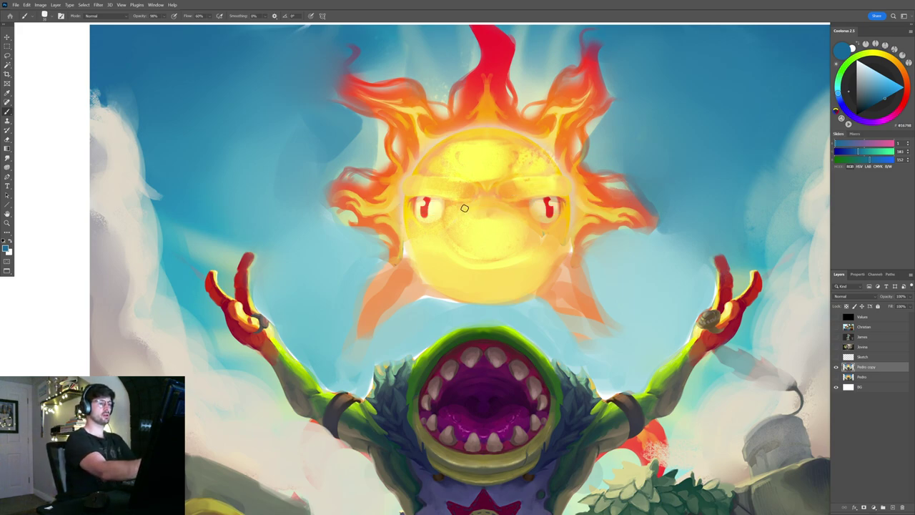
{"action": "left_click_drag", "start_coordinate": [401, 213], "coordinate": [568, 209]}
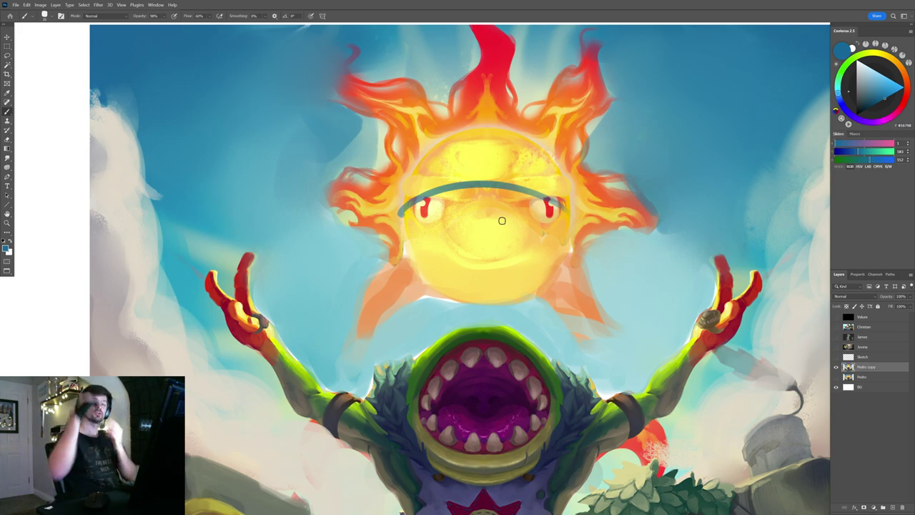
{"action": "key", "text": "ctrl+z"}
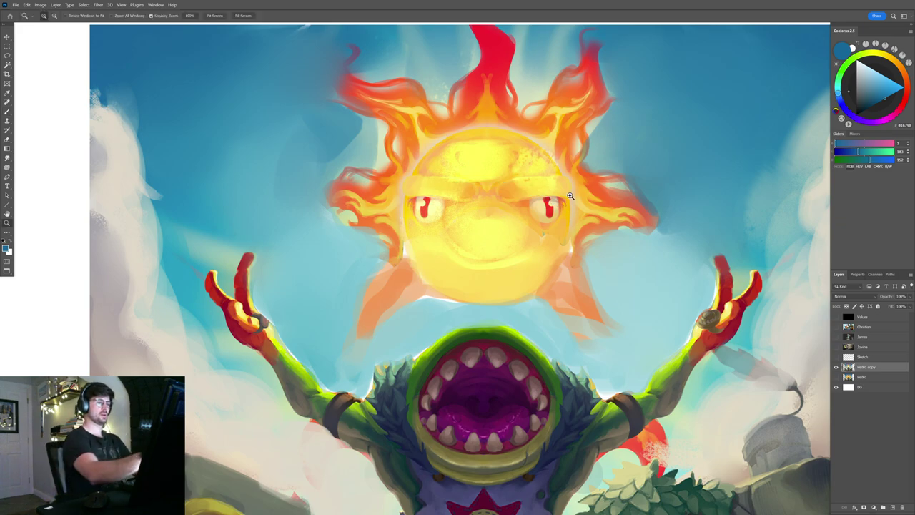
- Open the Liquify filter and warp the sun's brow and eyes into a curve that follows the round face
{"action": "key", "text": "ctrl+0"}
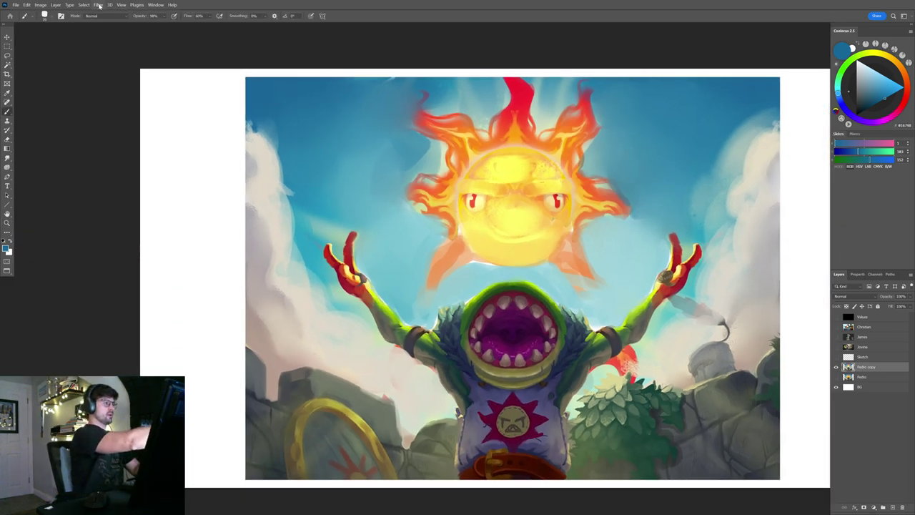
{"action": "left_click", "coordinate": [98, 5]}
{"action": "left_click", "coordinate": [107, 67]}
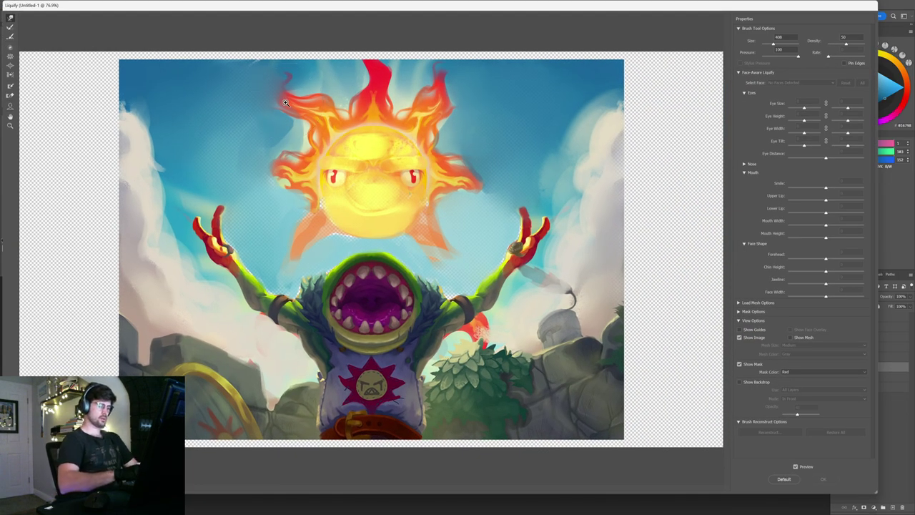
{"action": "key", "text": "ctrl+plus"}
{"action": "key", "text": "ctrl+plus"}
{"action": "left_click_drag", "start_coordinate": [491, 273], "coordinate": [521, 272]}
{"action": "mouse_move", "coordinate": [413, 284]}
{"action": "left_mouse_down"}
{"action": "mouse_move", "coordinate": [415, 258]}
{"action": "mouse_move", "coordinate": [546, 215]}
{"action": "mouse_move", "coordinate": [344, 258]}
{"action": "mouse_move", "coordinate": [345, 237]}
{"action": "mouse_move", "coordinate": [357, 230]}
{"action": "mouse_move", "coordinate": [521, 206]}
{"action": "mouse_move", "coordinate": [494, 255]}
{"action": "mouse_move", "coordinate": [458, 260]}
{"action": "mouse_move", "coordinate": [467, 221]}
{"action": "mouse_move", "coordinate": [495, 195]}
{"action": "mouse_move", "coordinate": [486, 220]}
{"action": "mouse_move", "coordinate": [434, 232]}
{"action": "left_mouse_up"}
{"action": "left_click_drag", "start_coordinate": [376, 242], "coordinate": [378, 237]}
{"action": "mouse_move", "coordinate": [465, 242]}
{"action": "left_mouse_down"}
{"action": "mouse_move", "coordinate": [449, 238]}
{"action": "mouse_move", "coordinate": [449, 227]}
{"action": "left_mouse_up"}
{"action": "mouse_move", "coordinate": [525, 225]}
{"action": "left_mouse_down"}
{"action": "mouse_move", "coordinate": [444, 221]}
{"action": "mouse_move", "coordinate": [496, 224]}
{"action": "mouse_move", "coordinate": [479, 248]}
{"action": "mouse_move", "coordinate": [470, 231]}
{"action": "mouse_move", "coordinate": [428, 229]}
{"action": "mouse_move", "coordinate": [319, 249]}
{"action": "mouse_move", "coordinate": [404, 207]}
{"action": "mouse_move", "coordinate": [517, 249]}
{"action": "mouse_move", "coordinate": [493, 260]}
{"action": "mouse_move", "coordinate": [504, 230]}
{"action": "left_mouse_up"}
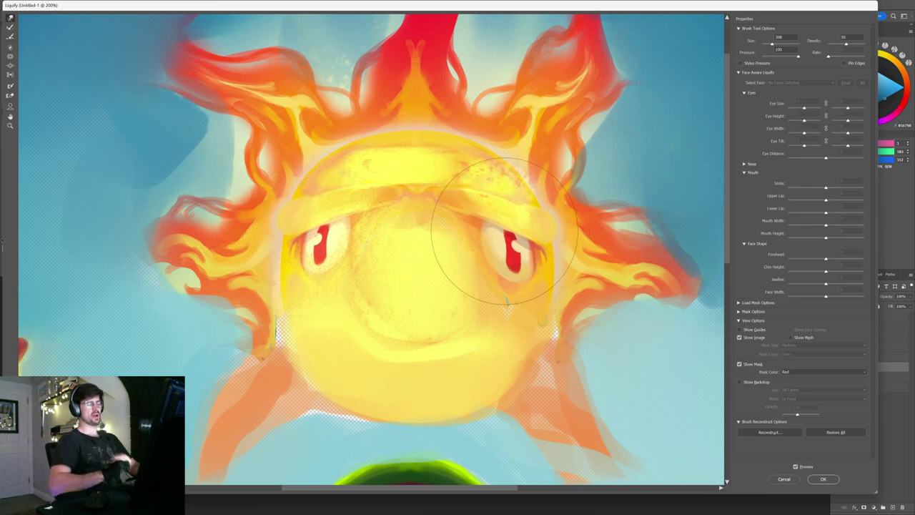
- Nudge the warped brow slightly more, compare it with the preview off and on, and apply Liquify
{"action": "key", "text": "b"}
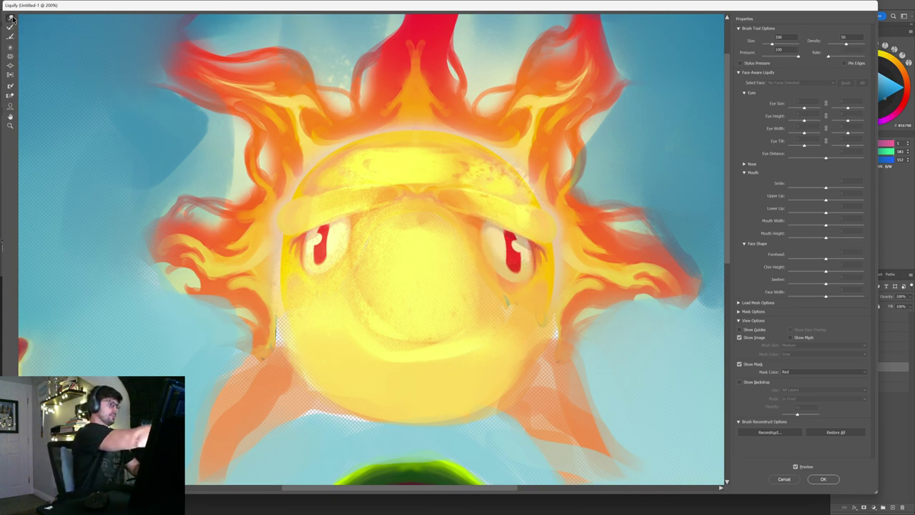
{"action": "left_click_drag", "start_coordinate": [478, 217], "coordinate": [482, 218]}
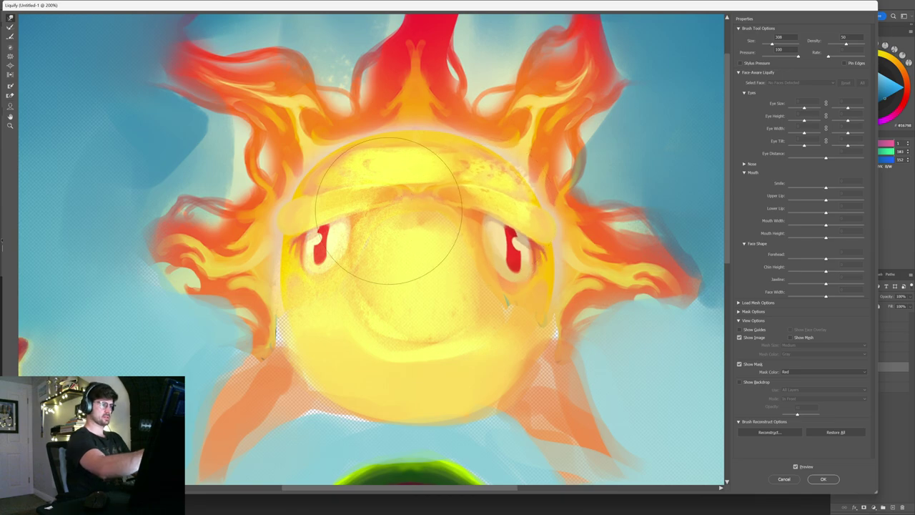
{"action": "left_click", "coordinate": [794, 466]}
{"action": "left_click", "coordinate": [794, 467]}
{"action": "left_click", "coordinate": [823, 479]}
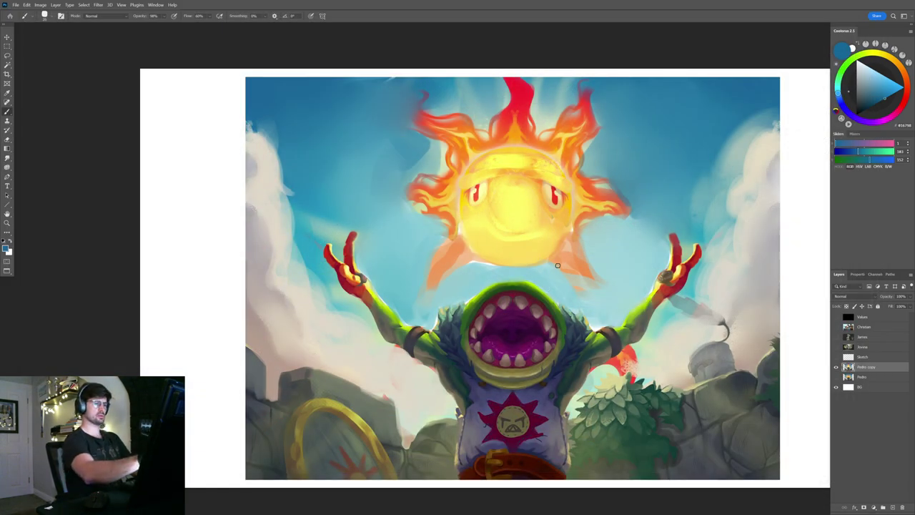
- Paint over the pupil and white of the sun's eye opposite the shield side with sampled cream tones
{"action": "left_click_drag", "start_coordinate": [558, 183], "coordinate": [572, 196]}
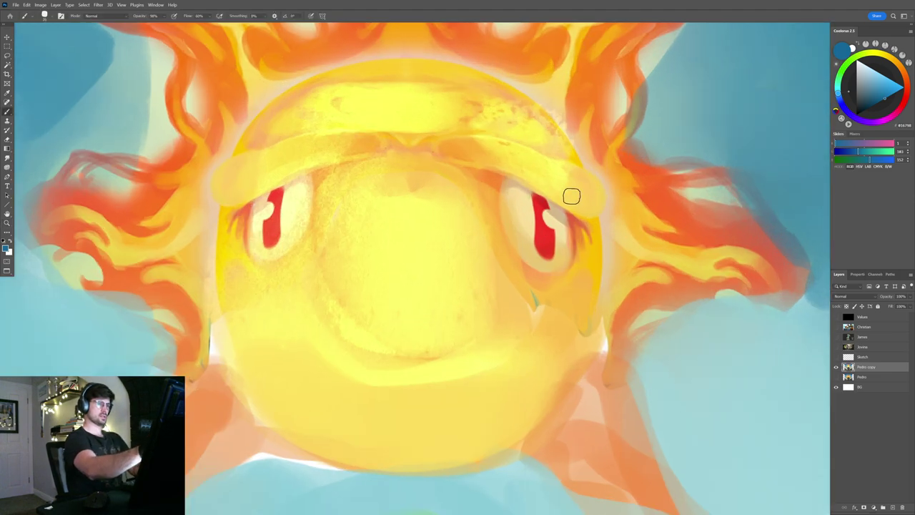
{"action": "left_click", "coordinate": [560, 243], "text": "alt"}
{"action": "left_click", "coordinate": [522, 204], "text": "alt"}
{"action": "mouse_move", "coordinate": [486, 184]}
{"action": "left_mouse_down"}
{"action": "mouse_move", "coordinate": [525, 239]}
{"action": "mouse_move", "coordinate": [500, 233]}
{"action": "mouse_move", "coordinate": [512, 212]}
{"action": "mouse_move", "coordinate": [550, 253]}
{"action": "mouse_move", "coordinate": [489, 227]}
{"action": "mouse_move", "coordinate": [550, 247]}
{"action": "left_mouse_up"}
{"action": "left_click", "coordinate": [559, 263], "text": "alt"}
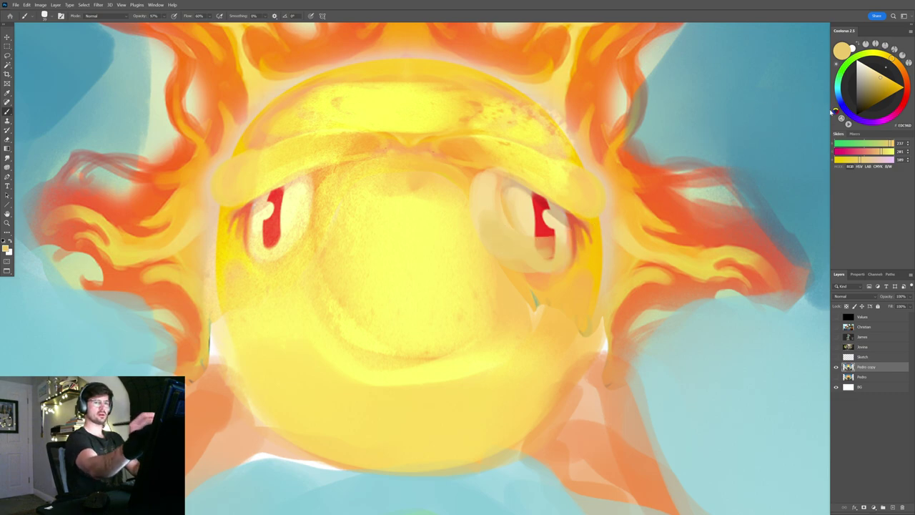
{"action": "left_click", "coordinate": [880, 81]}
{"action": "mouse_move", "coordinate": [495, 231]}
{"action": "left_mouse_down"}
{"action": "mouse_move", "coordinate": [541, 265]}
{"action": "mouse_move", "coordinate": [498, 203]}
{"action": "mouse_move", "coordinate": [551, 228]}
{"action": "mouse_move", "coordinate": [507, 221]}
{"action": "mouse_move", "coordinate": [499, 191]}
{"action": "mouse_move", "coordinate": [561, 248]}
{"action": "mouse_move", "coordinate": [548, 207]}
{"action": "left_mouse_up"}
{"action": "left_click", "coordinate": [476, 185], "text": "alt"}
{"action": "mouse_move", "coordinate": [493, 214]}
{"action": "left_mouse_down"}
{"action": "mouse_move", "coordinate": [555, 233]}
{"action": "mouse_move", "coordinate": [539, 227]}
{"action": "mouse_move", "coordinate": [511, 246]}
{"action": "mouse_move", "coordinate": [556, 249]}
{"action": "left_mouse_up"}
- Repaint the sun's shield-side eye and the skin around both eyes with sampled cream and yellow tones
{"action": "mouse_move", "coordinate": [270, 224]}
{"action": "left_mouse_down"}
{"action": "mouse_move", "coordinate": [313, 220]}
{"action": "mouse_move", "coordinate": [319, 175]}
{"action": "mouse_move", "coordinate": [431, 176]}
{"action": "left_mouse_up"}
{"action": "left_click", "coordinate": [341, 194], "text": "alt"}
{"action": "mouse_move", "coordinate": [341, 194]}
{"action": "left_mouse_down"}
{"action": "mouse_move", "coordinate": [397, 205]}
{"action": "mouse_move", "coordinate": [380, 227]}
{"action": "left_mouse_up"}
{"action": "mouse_move", "coordinate": [493, 192]}
{"action": "left_mouse_down"}
{"action": "mouse_move", "coordinate": [468, 196]}
{"action": "mouse_move", "coordinate": [459, 210]}
{"action": "mouse_move", "coordinate": [482, 206]}
{"action": "left_mouse_up"}
{"action": "mouse_move", "coordinate": [409, 219]}
{"action": "left_mouse_down"}
{"action": "mouse_move", "coordinate": [394, 198]}
{"action": "mouse_move", "coordinate": [439, 221]}
{"action": "mouse_move", "coordinate": [463, 209]}
{"action": "left_mouse_up"}
{"action": "left_click", "coordinate": [382, 215], "text": "alt"}
{"action": "left_click_drag", "start_coordinate": [477, 183], "coordinate": [500, 182]}
{"action": "left_click", "coordinate": [383, 201], "text": "alt"}
{"action": "mouse_move", "coordinate": [383, 200]}
{"action": "left_mouse_down"}
{"action": "mouse_move", "coordinate": [358, 165]}
{"action": "mouse_move", "coordinate": [461, 129]}
{"action": "left_mouse_up"}
- Sample a warm orange and brush a curved shadow under the sun's brow, above both eyes
{"action": "scroll", "coordinate": [369, 176], "scroll_direction": "down", "scroll_amount": 5}
{"action": "left_click", "coordinate": [496, 98], "text": "alt"}
{"action": "scroll", "coordinate": [329, 178], "scroll_direction": "up", "scroll_amount": 5}
{"action": "left_click_drag", "start_coordinate": [328, 177], "coordinate": [520, 121]}
{"action": "left_click_drag", "start_coordinate": [591, 168], "coordinate": [421, 184]}
{"action": "left_click_drag", "start_coordinate": [468, 159], "coordinate": [606, 246]}
{"action": "key", "text": "ctrl+z"}
{"action": "mouse_move", "coordinate": [473, 159]}
{"action": "left_mouse_down"}
{"action": "mouse_move", "coordinate": [596, 230]}
{"action": "mouse_move", "coordinate": [585, 207]}
{"action": "left_mouse_up"}
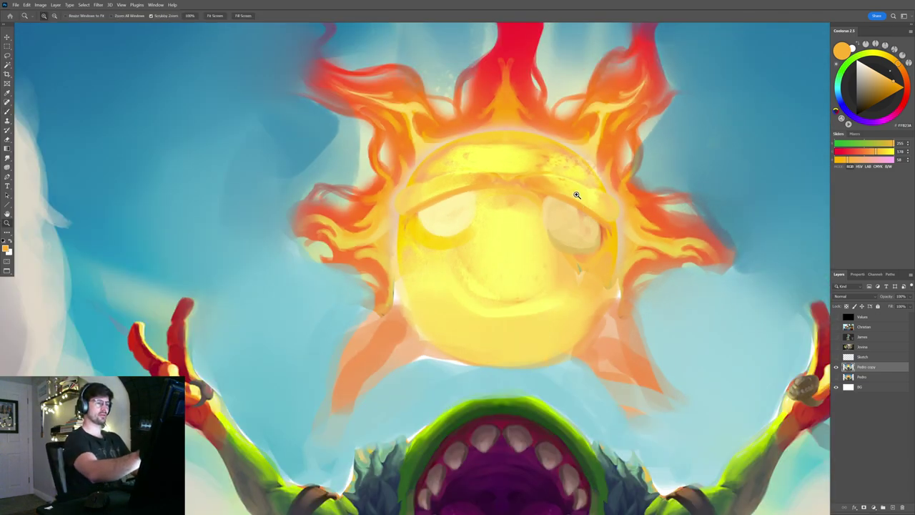
- Sample the shield-side eye's pale yellow and brighten the white of the other eye with it
{"action": "scroll", "coordinate": [584, 207], "scroll_direction": "up", "scroll_amount": 4}
{"action": "left_click", "coordinate": [328, 213], "text": "alt"}
{"action": "mouse_move", "coordinate": [557, 234]}
{"action": "left_mouse_down"}
{"action": "mouse_move", "coordinate": [608, 262]}
{"action": "mouse_move", "coordinate": [533, 251]}
{"action": "mouse_move", "coordinate": [580, 267]}
{"action": "left_mouse_up"}
{"action": "scroll", "coordinate": [613, 214], "scroll_direction": "down", "scroll_amount": 5}
{"action": "scroll", "coordinate": [613, 214], "scroll_direction": "up", "scroll_amount": 6}
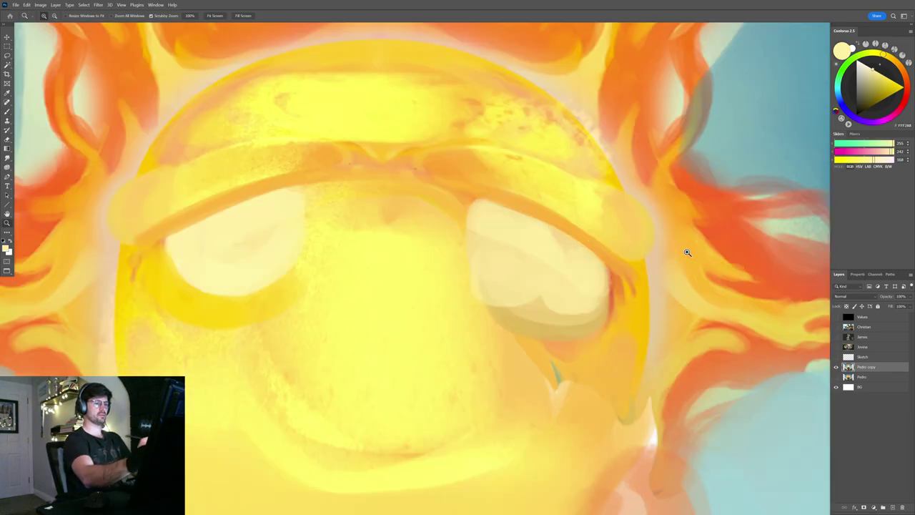
{"action": "scroll", "coordinate": [500, 236], "scroll_direction": "down", "scroll_amount": 5}
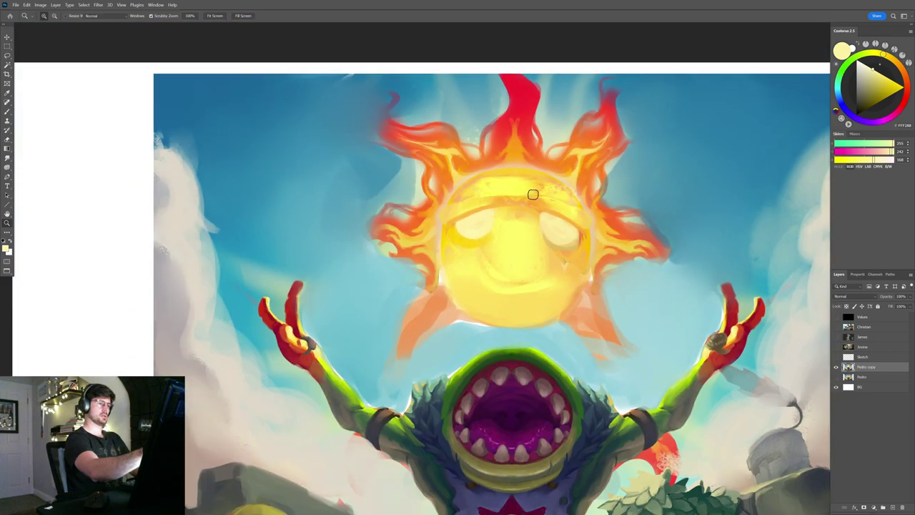
- Sample red from the top flame and paint a new pupil in each of the sun's eyes
{"action": "scroll", "coordinate": [541, 221], "scroll_direction": "up", "scroll_amount": 4}
{"action": "left_click", "coordinate": [515, 49], "text": "alt"}
{"action": "scroll", "coordinate": [462, 219], "scroll_direction": "up", "scroll_amount": 2}
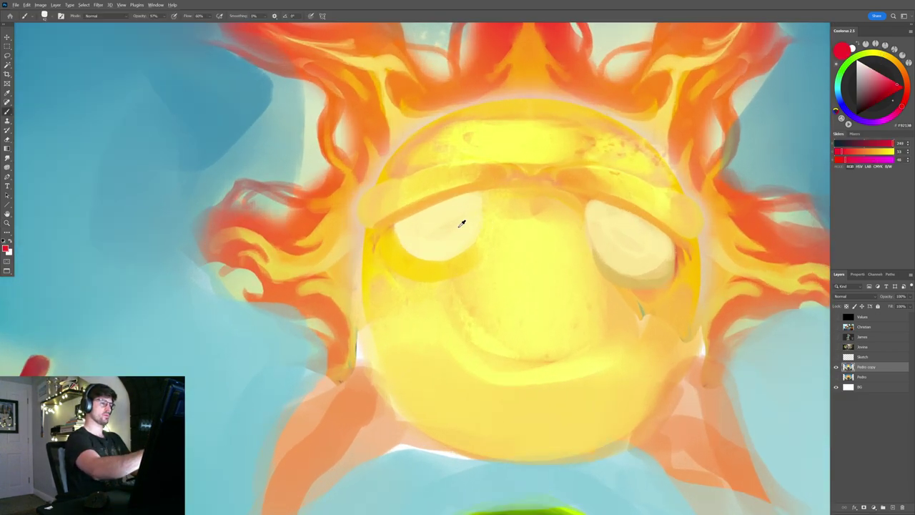
{"action": "left_click_drag", "start_coordinate": [441, 210], "coordinate": [447, 221]}
{"action": "left_click_drag", "start_coordinate": [640, 219], "coordinate": [567, 196]}
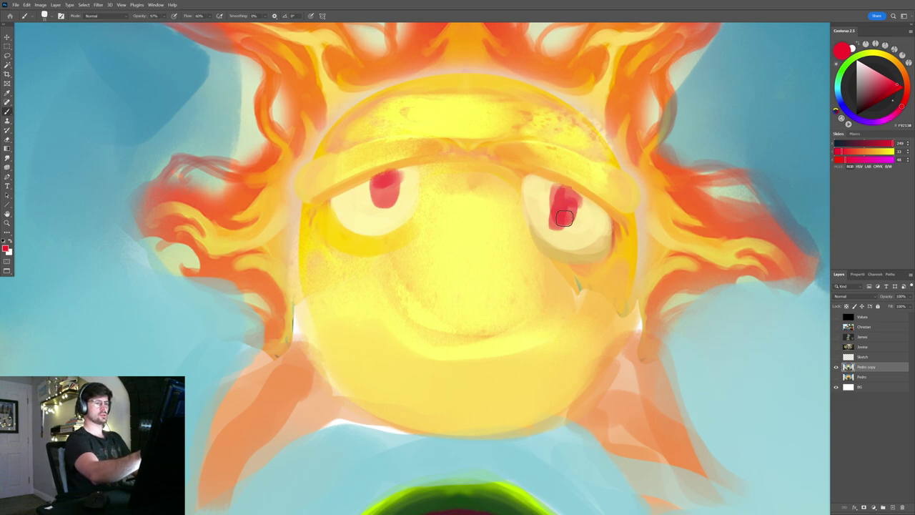
- Reshape the pupil of the sun's eye opposite the shield side with sampled cream and red
{"action": "left_click", "coordinate": [545, 195], "text": "alt"}
{"action": "key", "text": "ctrl+0"}
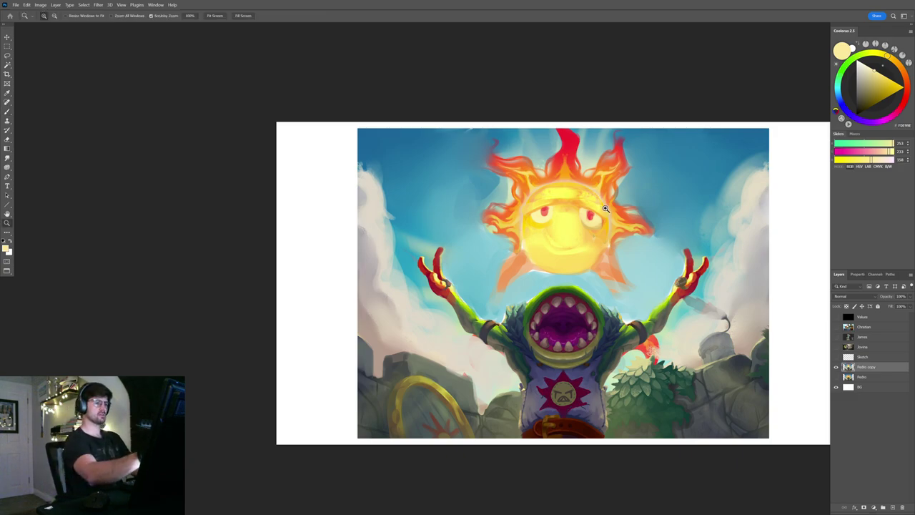
{"action": "scroll", "coordinate": [572, 215], "scroll_direction": "up", "scroll_amount": 10}
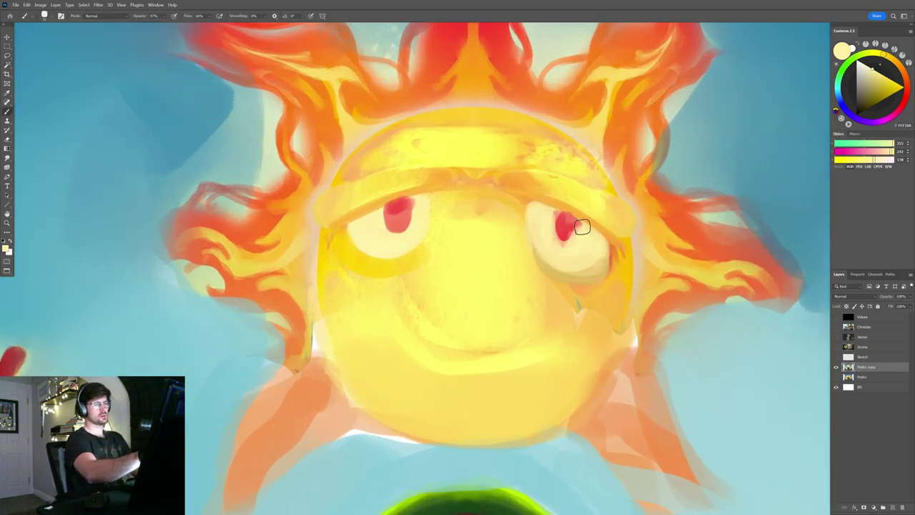
{"action": "left_click_drag", "start_coordinate": [607, 227], "coordinate": [530, 217]}
{"action": "mouse_move", "coordinate": [479, 228]}
{"action": "left_mouse_down"}
{"action": "mouse_move", "coordinate": [496, 224]}
{"action": "mouse_move", "coordinate": [480, 227]}
{"action": "left_mouse_up"}
{"action": "left_click", "coordinate": [512, 232], "text": "alt"}
{"action": "key", "text": "z"}
{"action": "mouse_move", "coordinate": [532, 206]}
{"action": "left_mouse_down"}
{"action": "mouse_move", "coordinate": [504, 205]}
{"action": "mouse_move", "coordinate": [571, 184]}
{"action": "mouse_move", "coordinate": [552, 220]}
{"action": "left_mouse_up"}
{"action": "key", "text": "z"}
{"action": "left_click_drag", "start_coordinate": [511, 241], "coordinate": [517, 217]}
- Sample red from the flames and paint curved eyebrows above both of the sun's eyes
{"action": "left_click", "coordinate": [505, 187], "text": "alt"}
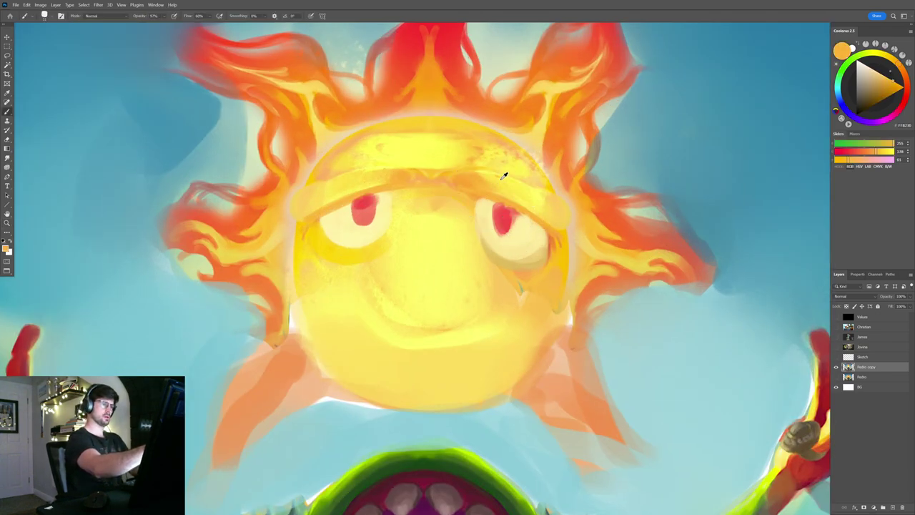
{"action": "left_click", "coordinate": [463, 37], "text": "alt"}
{"action": "left_click_drag", "start_coordinate": [433, 191], "coordinate": [525, 201]}
{"action": "left_click_drag", "start_coordinate": [418, 195], "coordinate": [306, 209]}
{"action": "scroll", "coordinate": [487, 162], "scroll_direction": "down", "scroll_amount": 5}
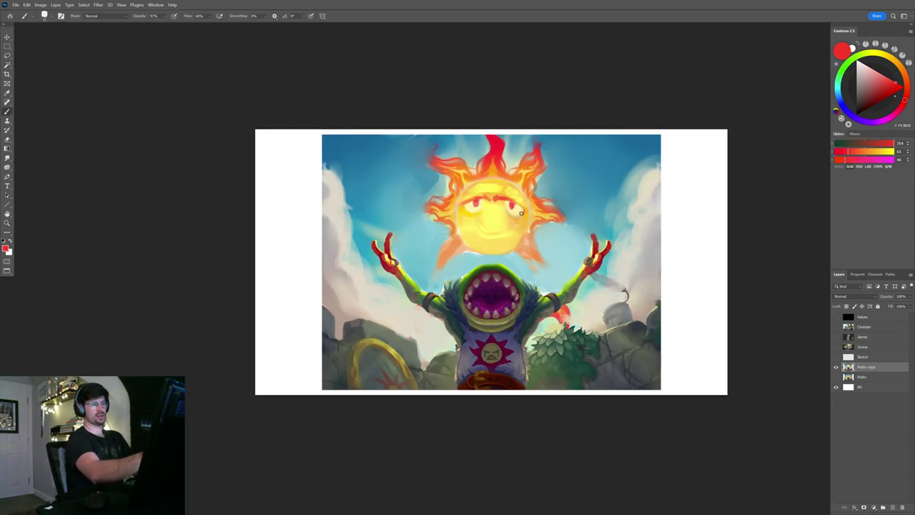
- Paint red corners on both ends of the sun's smile and sample the light orange beside them
{"action": "scroll", "coordinate": [523, 212], "scroll_direction": "up", "scroll_amount": 5}
{"action": "left_click_drag", "start_coordinate": [425, 246], "coordinate": [436, 256]}
{"action": "left_click_drag", "start_coordinate": [521, 257], "coordinate": [504, 262]}
{"action": "scroll", "coordinate": [547, 229], "scroll_direction": "down", "scroll_amount": 5}
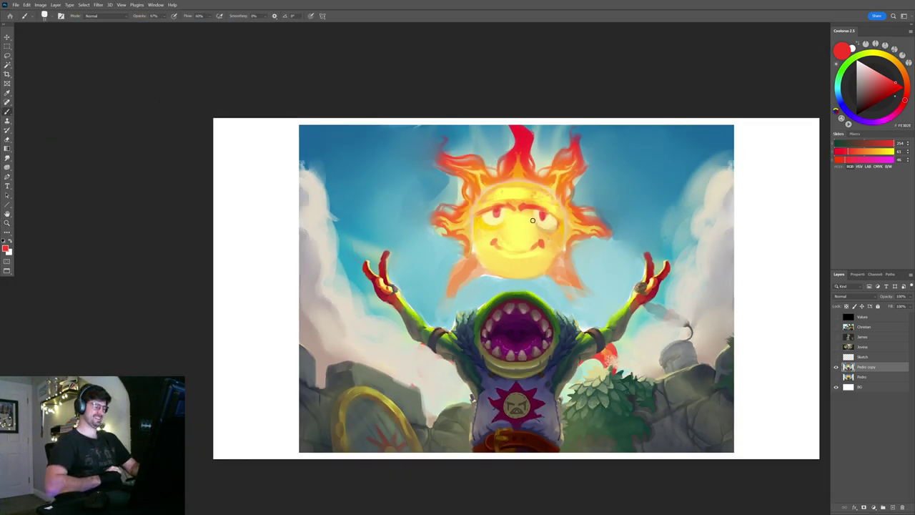
{"action": "scroll", "coordinate": [532, 220], "scroll_direction": "up", "scroll_amount": 5}
{"action": "left_click", "coordinate": [578, 235], "text": "alt"}
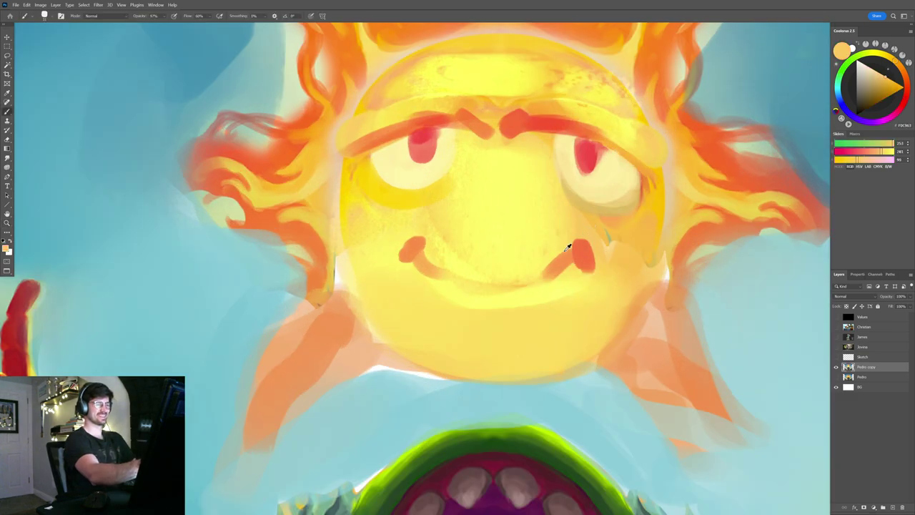
{"action": "scroll", "coordinate": [423, 248], "scroll_direction": "down", "scroll_amount": 5}
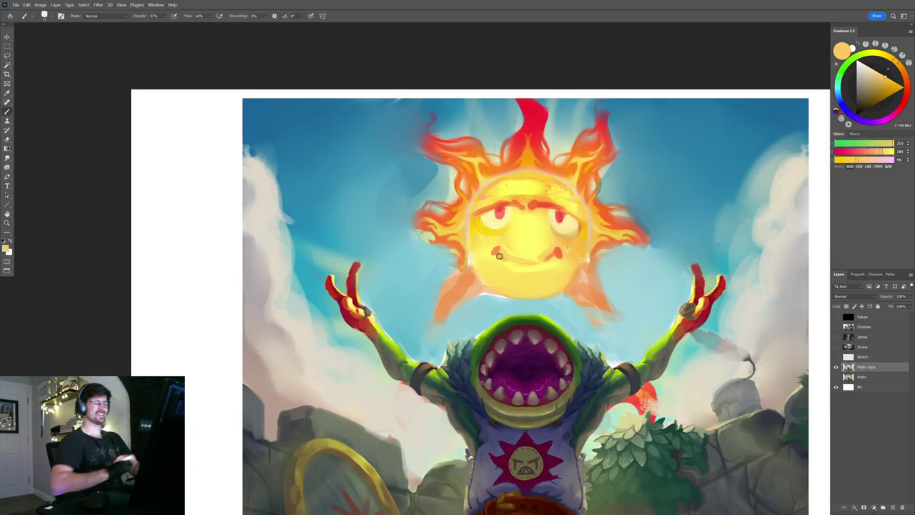
{"action": "scroll", "coordinate": [499, 256], "scroll_direction": "down", "scroll_amount": 5}
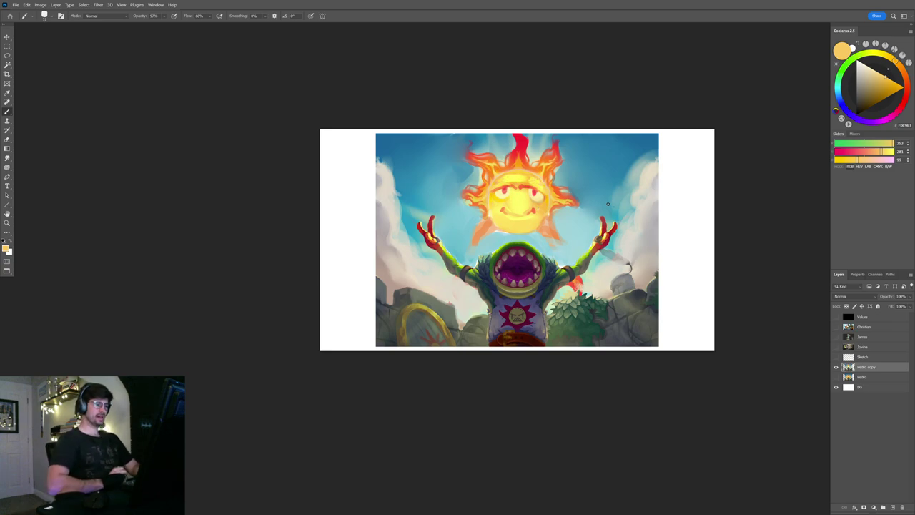
- Show the Values layer, examine the creature and sky in grayscale, and hide the layer again
{"action": "key", "text": "ctrl+plus"}
{"action": "left_click", "coordinate": [836, 317]}
{"action": "key", "text": "ctrl+plus"}
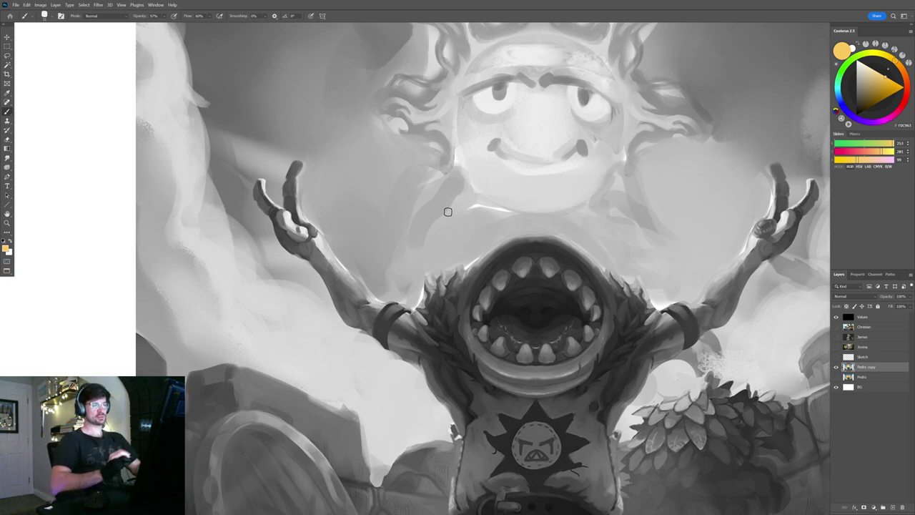
{"action": "mouse_move", "coordinate": [706, 275]}
{"action": "left_mouse_down"}
{"action": "mouse_move", "coordinate": [736, 282]}
{"action": "mouse_move", "coordinate": [651, 255]}
{"action": "mouse_move", "coordinate": [527, 259]}
{"action": "left_mouse_up"}
{"action": "left_click_drag", "start_coordinate": [507, 276], "coordinate": [516, 278]}
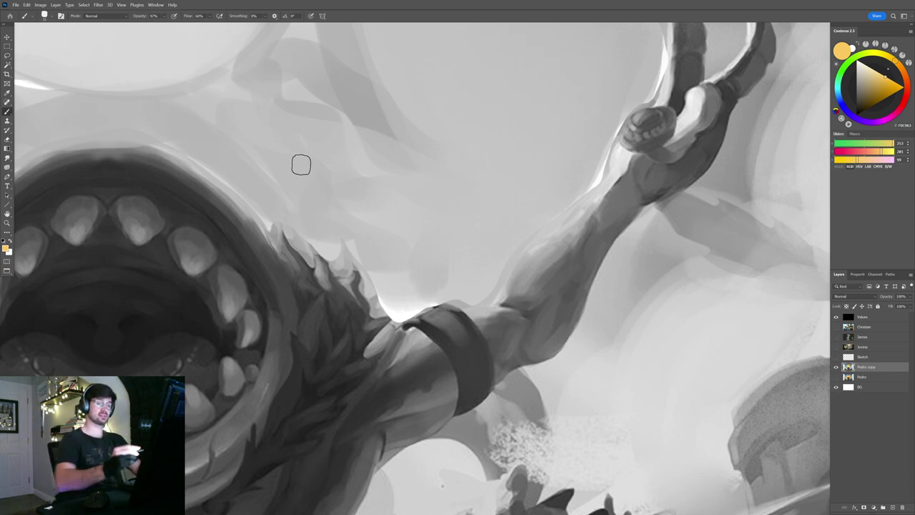
{"action": "left_click", "coordinate": [836, 317]}
- Sample green from the raised arm opposite the shield, lighten it to #E8FFC7, and brush a highlight near the elbow with a larger brush
{"action": "scroll", "coordinate": [622, 273], "scroll_direction": "down", "scroll_amount": 5}
{"action": "key", "text": "v"}
{"action": "scroll", "coordinate": [593, 288], "scroll_direction": "up", "scroll_amount": 2}
{"action": "key", "text": "b"}
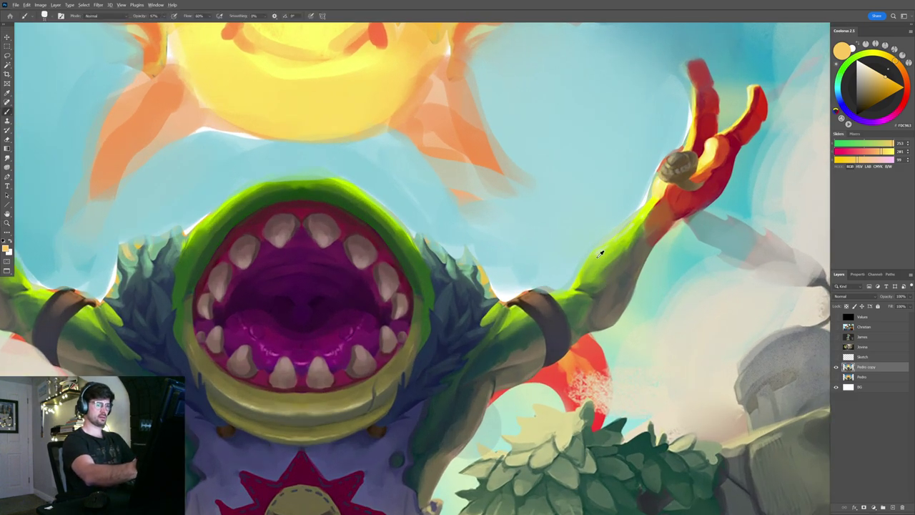
{"action": "left_click", "coordinate": [599, 248], "text": "alt"}
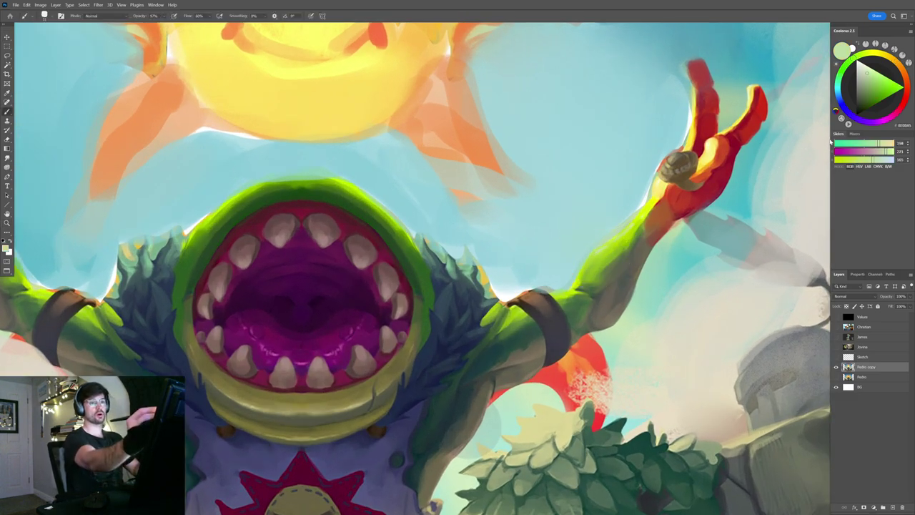
{"action": "left_click_drag", "start_coordinate": [867, 67], "coordinate": [867, 66]}
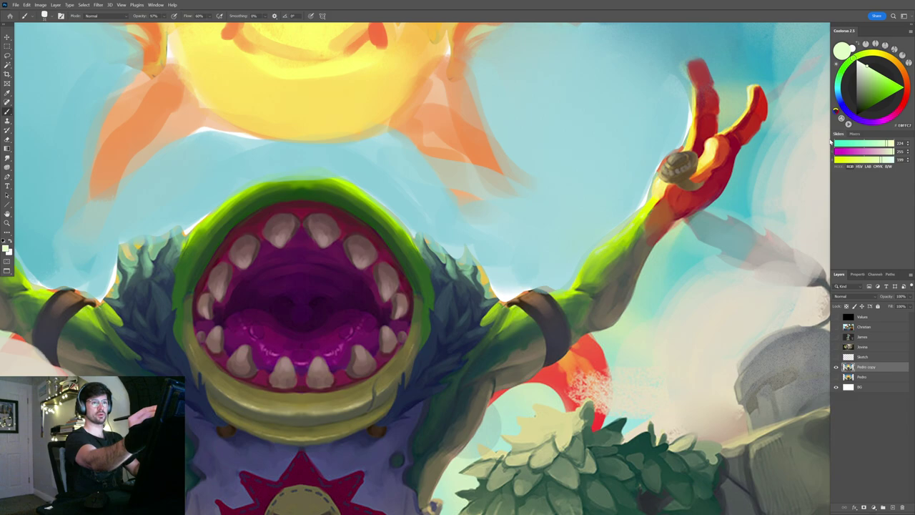
{"action": "scroll", "coordinate": [529, 298], "scroll_direction": "up", "scroll_amount": 2}
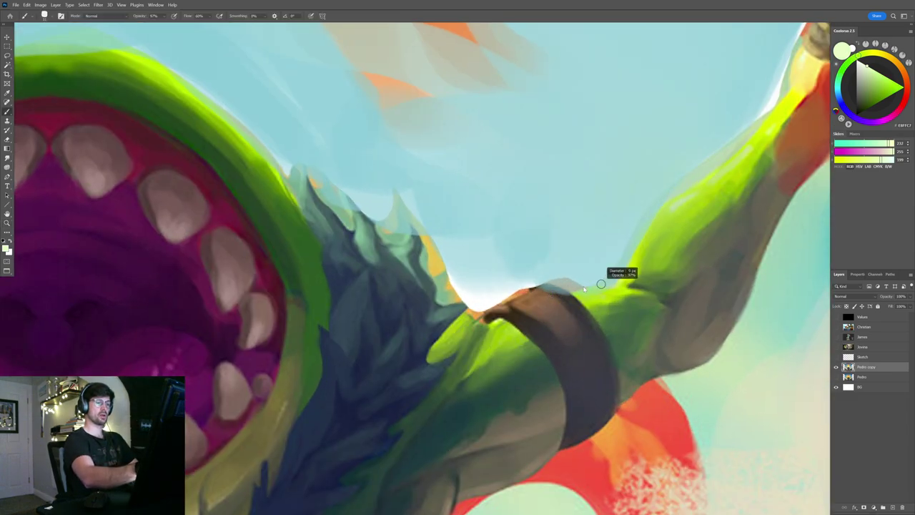
{"action": "left_click_drag", "start_coordinate": [674, 275], "coordinate": [589, 328]}
{"action": "key", "text": "bracketright"}
{"action": "key", "text": "bracketright"}
{"action": "key", "text": "bracketright"}
{"action": "mouse_move", "coordinate": [495, 348]}
{"action": "left_mouse_down"}
{"action": "mouse_move", "coordinate": [561, 329]}
{"action": "mouse_move", "coordinate": [580, 268]}
{"action": "left_mouse_up"}
{"action": "key", "text": "ctrl+z"}
{"action": "left_click_drag", "start_coordinate": [532, 327], "coordinate": [559, 278]}
{"action": "left_click_drag", "start_coordinate": [541, 310], "coordinate": [608, 248]}
- Extend the pale green highlight along the forearm's upper edge toward the wrist
{"action": "left_click_drag", "start_coordinate": [673, 240], "coordinate": [621, 269]}
{"action": "left_click_drag", "start_coordinate": [539, 278], "coordinate": [636, 193]}
{"action": "left_click_drag", "start_coordinate": [574, 263], "coordinate": [645, 177]}
{"action": "left_click_drag", "start_coordinate": [525, 293], "coordinate": [665, 105]}
{"action": "key", "text": "ctrl+z"}
{"action": "left_click_drag", "start_coordinate": [515, 304], "coordinate": [672, 107]}
- Smudge the pale green highlight into the forearm's green from the elbow toward the wrist
{"action": "key", "text": "r"}
{"action": "left_click_drag", "start_coordinate": [518, 337], "coordinate": [561, 334]}
{"action": "left_click_drag", "start_coordinate": [537, 300], "coordinate": [511, 300]}
{"action": "left_click_drag", "start_coordinate": [559, 277], "coordinate": [513, 284]}
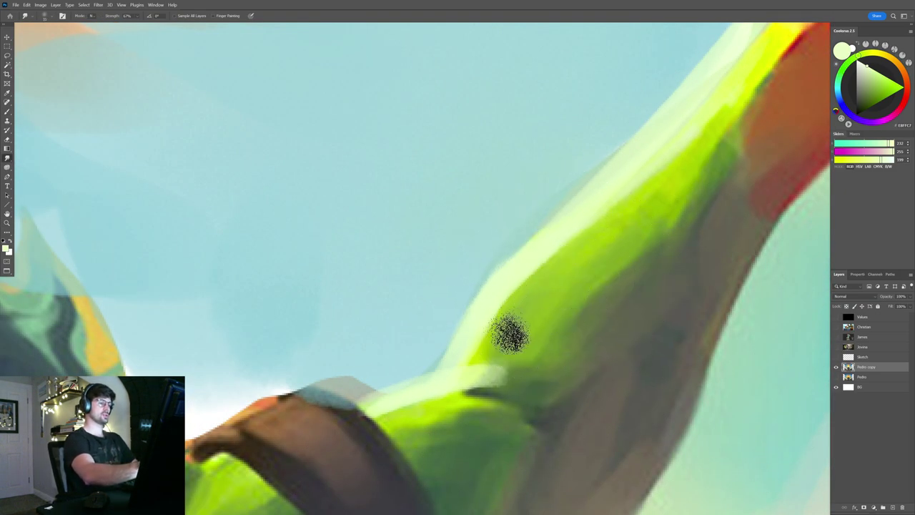
{"action": "left_click_drag", "start_coordinate": [495, 346], "coordinate": [592, 238]}
{"action": "left_click_drag", "start_coordinate": [580, 278], "coordinate": [531, 321]}
{"action": "mouse_move", "coordinate": [505, 293]}
{"action": "left_mouse_down"}
{"action": "mouse_move", "coordinate": [444, 384]}
{"action": "mouse_move", "coordinate": [615, 219]}
{"action": "left_mouse_up"}
{"action": "left_click_drag", "start_coordinate": [564, 271], "coordinate": [743, 38]}
{"action": "left_click_drag", "start_coordinate": [441, 371], "coordinate": [433, 406]}
{"action": "mouse_move", "coordinate": [504, 342]}
{"action": "left_mouse_down"}
{"action": "mouse_move", "coordinate": [433, 343]}
{"action": "mouse_move", "coordinate": [508, 371]}
{"action": "mouse_move", "coordinate": [531, 351]}
{"action": "left_mouse_up"}
{"action": "mouse_move", "coordinate": [448, 370]}
{"action": "left_mouse_down"}
{"action": "mouse_move", "coordinate": [563, 335]}
{"action": "mouse_move", "coordinate": [598, 238]}
{"action": "left_mouse_up"}
- Enlarge the Smudge brush and smooth the forearm's light-to-dark transition into a rounded form
{"action": "key", "text": "bracketright"}
{"action": "key", "text": "bracketright"}
{"action": "key", "text": "bracketright"}
{"action": "key", "text": "bracketright"}
{"action": "left_click_drag", "start_coordinate": [541, 288], "coordinate": [534, 312]}
{"action": "left_click_drag", "start_coordinate": [670, 210], "coordinate": [574, 303]}
{"action": "mouse_move", "coordinate": [539, 300]}
{"action": "left_mouse_down"}
{"action": "mouse_move", "coordinate": [560, 296]}
{"action": "mouse_move", "coordinate": [586, 231]}
{"action": "left_mouse_up"}
{"action": "left_click_drag", "start_coordinate": [643, 234], "coordinate": [583, 266]}
{"action": "key", "text": "r"}
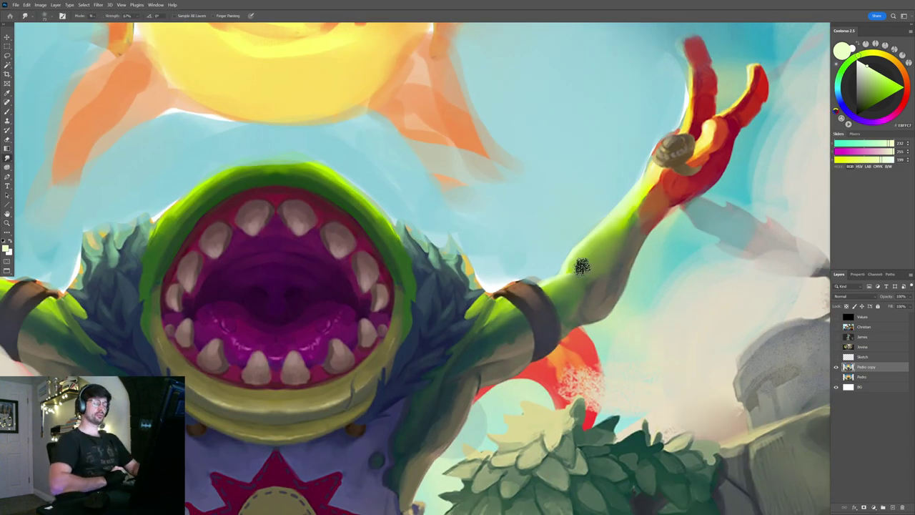
- Trim the bulge on the elbow's underside by painting pale sky green over its edge
{"action": "key", "text": "b"}
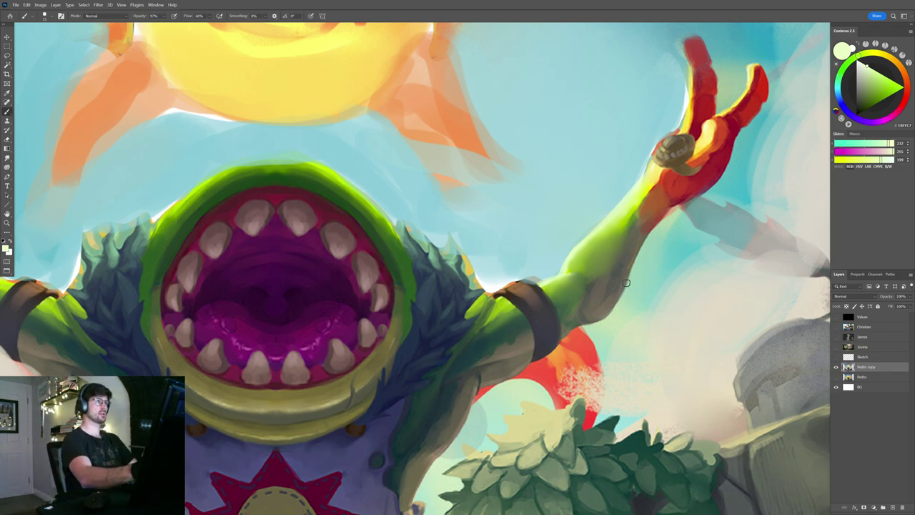
{"action": "scroll", "coordinate": [636, 310], "scroll_direction": "up", "scroll_amount": 3}
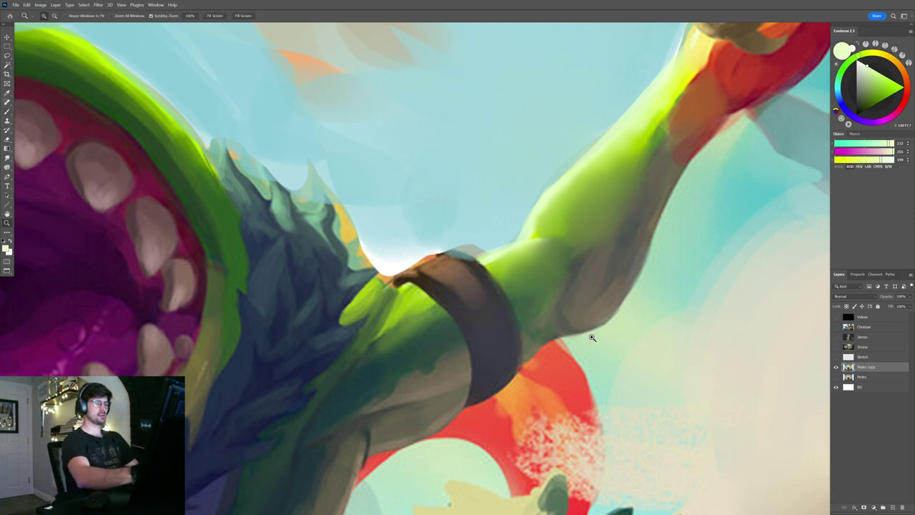
{"action": "scroll", "coordinate": [627, 331], "scroll_direction": "up", "scroll_amount": 2}
{"action": "mouse_move", "coordinate": [605, 276]}
{"action": "left_mouse_down"}
{"action": "mouse_move", "coordinate": [586, 309]}
{"action": "mouse_move", "coordinate": [529, 321]}
{"action": "mouse_move", "coordinate": [593, 305]}
{"action": "mouse_move", "coordinate": [543, 318]}
{"action": "mouse_move", "coordinate": [600, 277]}
{"action": "mouse_move", "coordinate": [598, 306]}
{"action": "left_mouse_up"}
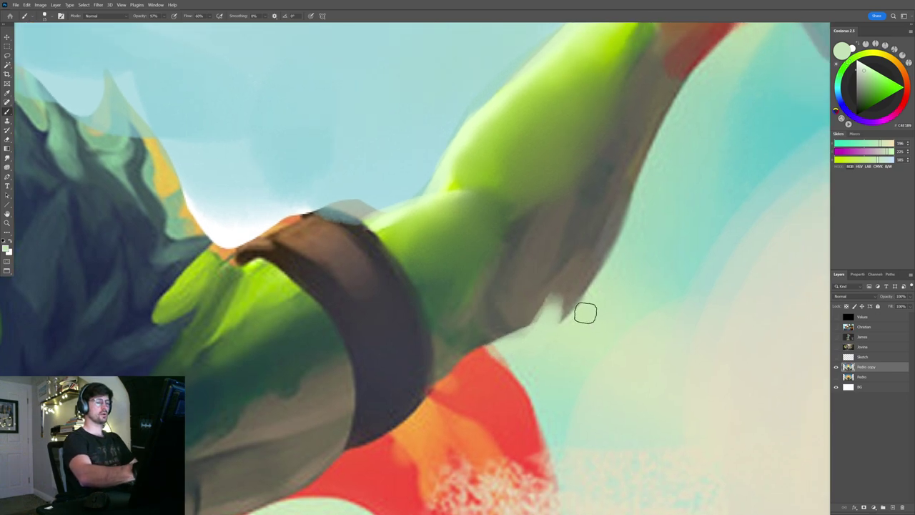
{"action": "mouse_move", "coordinate": [534, 337]}
{"action": "left_mouse_down"}
{"action": "mouse_move", "coordinate": [560, 296]}
{"action": "mouse_move", "coordinate": [546, 331]}
{"action": "mouse_move", "coordinate": [574, 293]}
{"action": "mouse_move", "coordinate": [577, 302]}
{"action": "mouse_move", "coordinate": [609, 275]}
{"action": "mouse_move", "coordinate": [562, 317]}
{"action": "mouse_move", "coordinate": [639, 264]}
{"action": "mouse_move", "coordinate": [560, 327]}
{"action": "mouse_move", "coordinate": [592, 249]}
{"action": "left_mouse_up"}
{"action": "left_click_drag", "start_coordinate": [561, 312], "coordinate": [588, 244]}
{"action": "left_click_drag", "start_coordinate": [517, 360], "coordinate": [538, 336]}
{"action": "left_click_drag", "start_coordinate": [617, 290], "coordinate": [558, 302]}
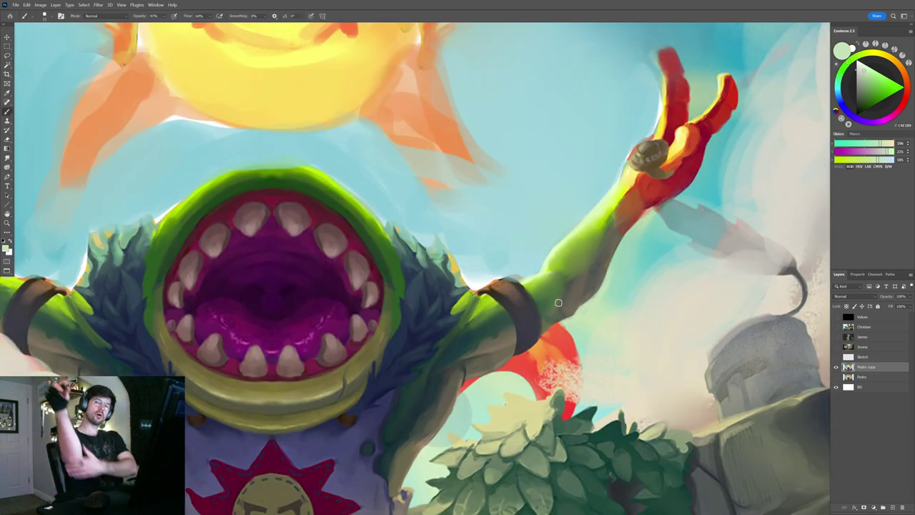
- Sample the arm's dark brown-gray and repaint the forearm's shadowed underside from the elbow toward the wrist
{"action": "left_click_drag", "start_coordinate": [631, 238], "coordinate": [649, 250]}
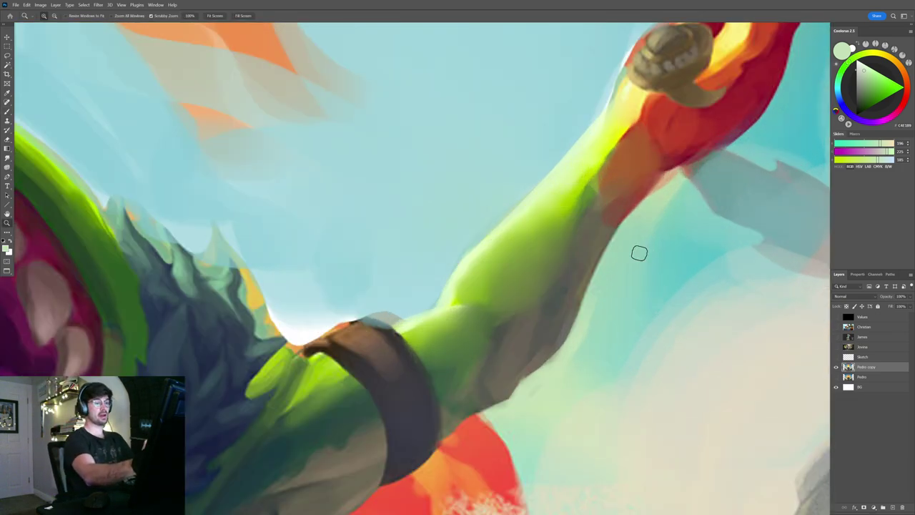
{"action": "left_click", "coordinate": [573, 299], "text": "alt"}
{"action": "left_click_drag", "start_coordinate": [560, 326], "coordinate": [624, 212]}
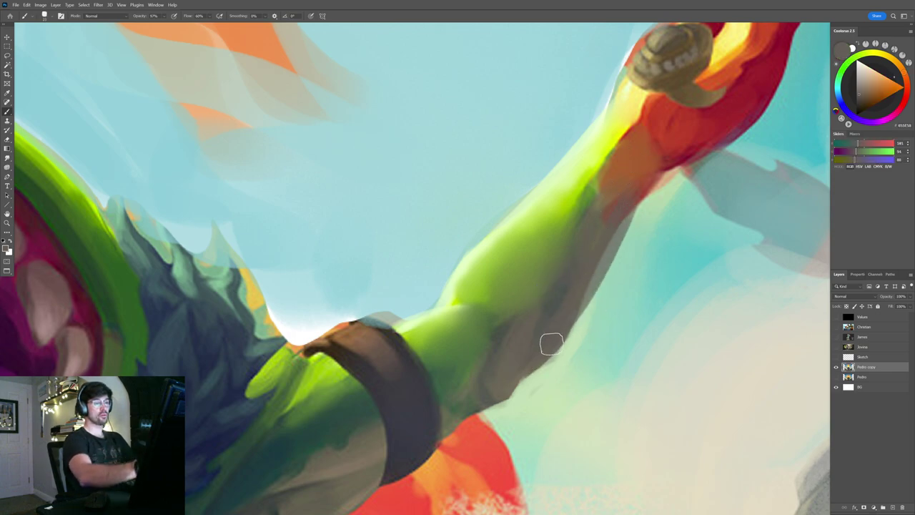
- Extend the gray-brown shadow along the forearm's lower edge, then glaze sampled orange-brown down from the wrist with a larger brush
{"action": "left_click_drag", "start_coordinate": [547, 347], "coordinate": [636, 204]}
{"action": "key", "text": "bracketright"}
{"action": "key", "text": "bracketright"}
{"action": "key", "text": "bracketright"}
{"action": "key", "text": "bracketright"}
{"action": "key", "text": "bracketright"}
{"action": "left_click", "coordinate": [627, 167], "text": "alt"}
{"action": "mouse_move", "coordinate": [649, 168]}
{"action": "left_mouse_down"}
{"action": "mouse_move", "coordinate": [606, 225]}
{"action": "mouse_move", "coordinate": [629, 157]}
{"action": "mouse_move", "coordinate": [564, 294]}
{"action": "left_mouse_up"}
{"action": "mouse_move", "coordinate": [619, 167]}
{"action": "left_mouse_down"}
{"action": "mouse_move", "coordinate": [563, 297]}
{"action": "mouse_move", "coordinate": [605, 270]}
{"action": "mouse_move", "coordinate": [566, 285]}
{"action": "mouse_move", "coordinate": [561, 308]}
{"action": "mouse_move", "coordinate": [607, 180]}
{"action": "mouse_move", "coordinate": [539, 329]}
{"action": "mouse_move", "coordinate": [603, 183]}
{"action": "left_mouse_up"}
- Sample the muted gray-green at mid-forearm and blend the transition between the lit green and the shadowed underside
{"action": "key", "text": "r"}
{"action": "mouse_move", "coordinate": [633, 247]}
{"action": "left_mouse_down"}
{"action": "mouse_move", "coordinate": [580, 301]}
{"action": "mouse_move", "coordinate": [661, 266]}
{"action": "left_mouse_up"}
{"action": "key", "text": "b"}
{"action": "left_click", "coordinate": [599, 297], "text": "alt"}
{"action": "left_click_drag", "start_coordinate": [597, 292], "coordinate": [576, 296]}
- Sample the wrist's orange-brown and paint warm reflected light along the forearm's underside with an enlarged brush
{"action": "left_click", "coordinate": [643, 178], "text": "alt"}
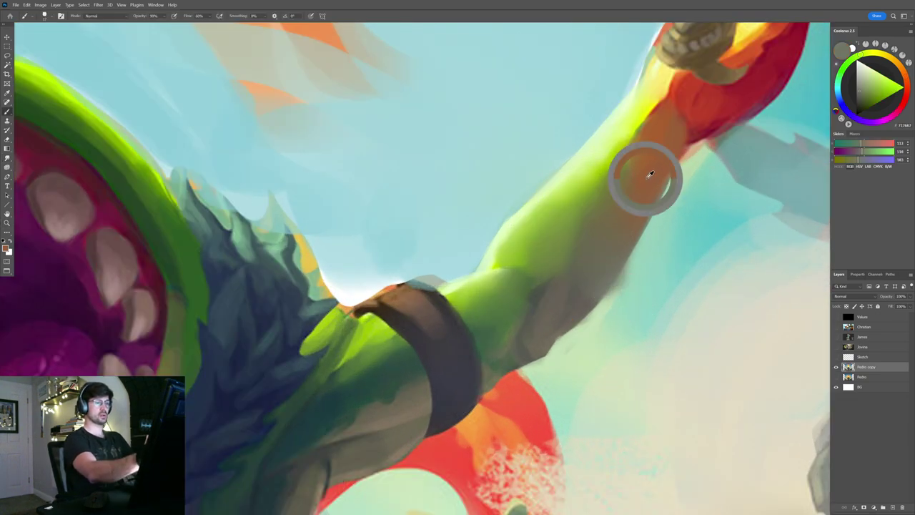
{"action": "mouse_move", "coordinate": [569, 333]}
{"action": "left_mouse_down"}
{"action": "mouse_move", "coordinate": [606, 287]}
{"action": "mouse_move", "coordinate": [597, 272]}
{"action": "mouse_move", "coordinate": [635, 235]}
{"action": "mouse_move", "coordinate": [643, 158]}
{"action": "left_mouse_up"}
{"action": "key", "text": "bracketright"}
{"action": "key", "text": "bracketright"}
{"action": "key", "text": "bracketright"}
{"action": "mouse_move", "coordinate": [574, 312]}
{"action": "left_mouse_down"}
{"action": "mouse_move", "coordinate": [641, 178]}
{"action": "mouse_move", "coordinate": [647, 207]}
{"action": "left_mouse_up"}
{"action": "key", "text": "r"}
{"action": "left_click_drag", "start_coordinate": [581, 297], "coordinate": [597, 308]}
{"action": "mouse_move", "coordinate": [623, 267]}
{"action": "left_mouse_down"}
{"action": "mouse_move", "coordinate": [575, 286]}
{"action": "mouse_move", "coordinate": [678, 277]}
{"action": "mouse_move", "coordinate": [699, 286]}
{"action": "left_mouse_up"}
{"action": "key", "text": "b"}
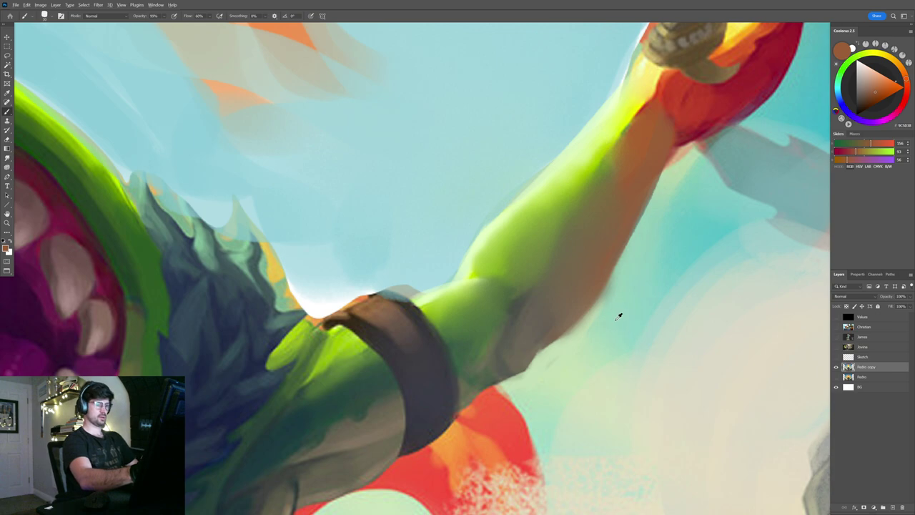
- Trim the forearm's lower contour with sampled pale sky green and carry the sampled brown down to the elbow
{"action": "left_click", "coordinate": [557, 357], "text": "alt"}
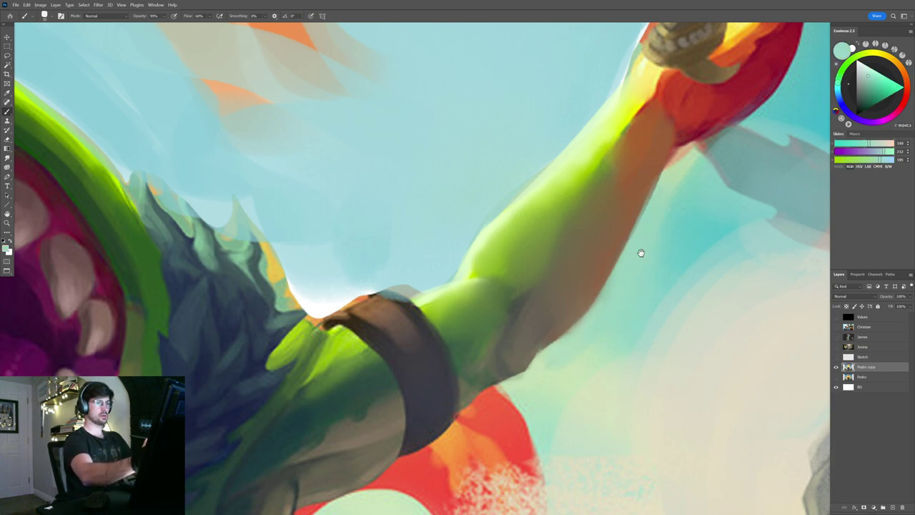
{"action": "left_click_drag", "start_coordinate": [603, 290], "coordinate": [577, 322]}
{"action": "left_click", "coordinate": [562, 321], "text": "alt"}
{"action": "left_click_drag", "start_coordinate": [517, 372], "coordinate": [633, 153]}
{"action": "left_click_drag", "start_coordinate": [572, 313], "coordinate": [632, 204]}
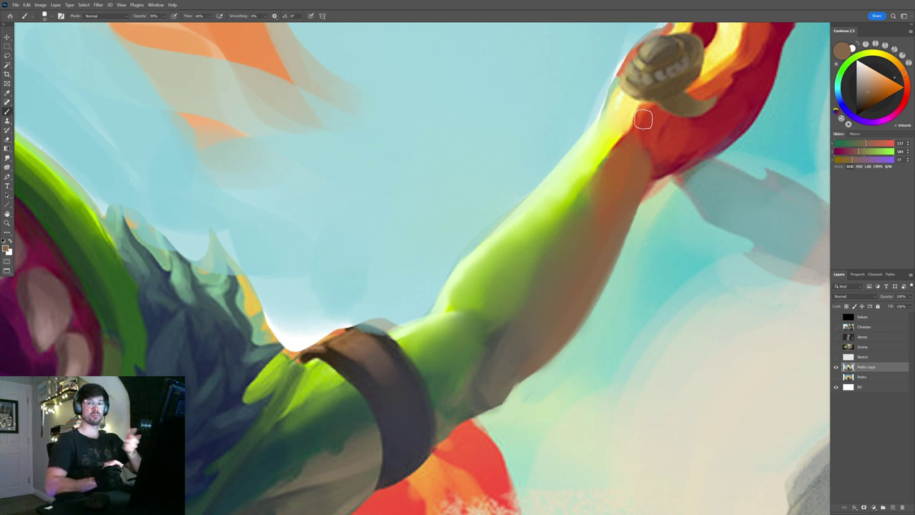
- Choose a dark brown color, then show the Sketch layer and make it active
{"action": "scroll", "coordinate": [554, 230], "scroll_direction": "down", "scroll_amount": 2}
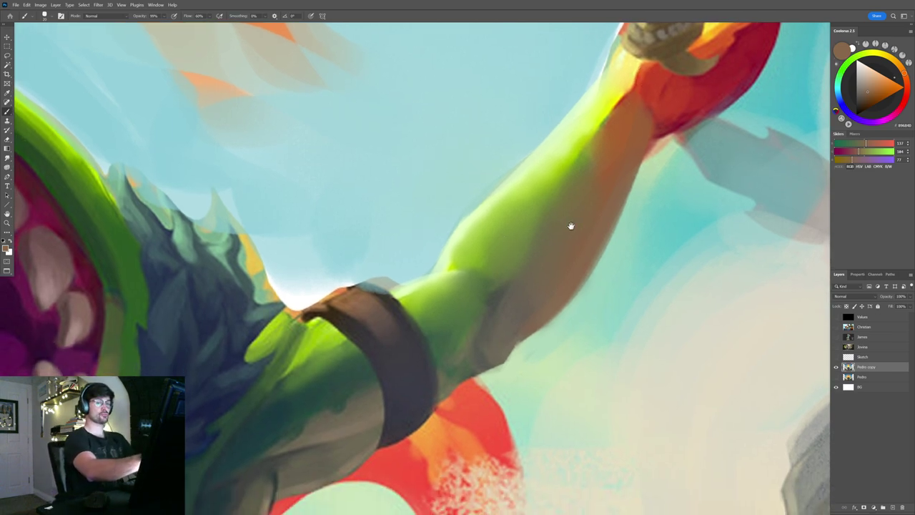
{"action": "left_click_drag", "start_coordinate": [859, 102], "coordinate": [860, 101]}
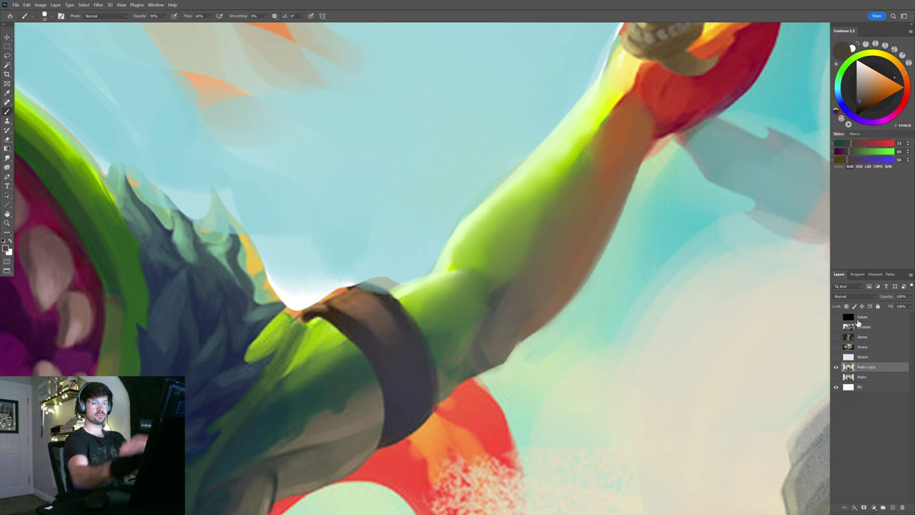
{"action": "left_click", "coordinate": [836, 357]}
{"action": "left_click", "coordinate": [887, 355]}
{"action": "left_click_drag", "start_coordinate": [477, 297], "coordinate": [541, 258]}
{"action": "left_click_drag", "start_coordinate": [540, 258], "coordinate": [539, 259]}
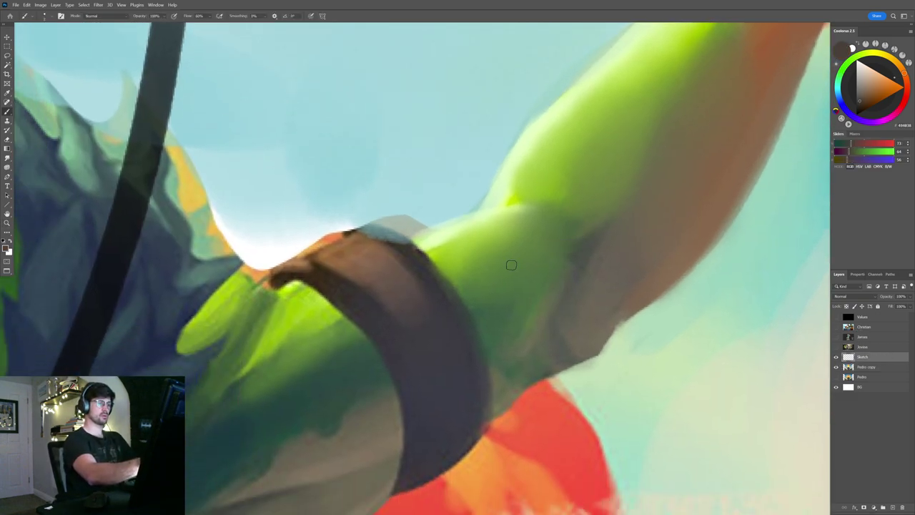
- Sketch curves over the upper arm and under the forearm, with one arrow to the elbow and one up the forearm
{"action": "left_click_drag", "start_coordinate": [407, 243], "coordinate": [541, 232]}
{"action": "mouse_move", "coordinate": [440, 237]}
{"action": "left_mouse_down"}
{"action": "mouse_move", "coordinate": [603, 310]}
{"action": "mouse_move", "coordinate": [610, 288]}
{"action": "mouse_move", "coordinate": [612, 332]}
{"action": "left_mouse_up"}
{"action": "mouse_move", "coordinate": [574, 363]}
{"action": "left_mouse_down"}
{"action": "mouse_move", "coordinate": [684, 264]}
{"action": "mouse_move", "coordinate": [706, 213]}
{"action": "left_mouse_up"}
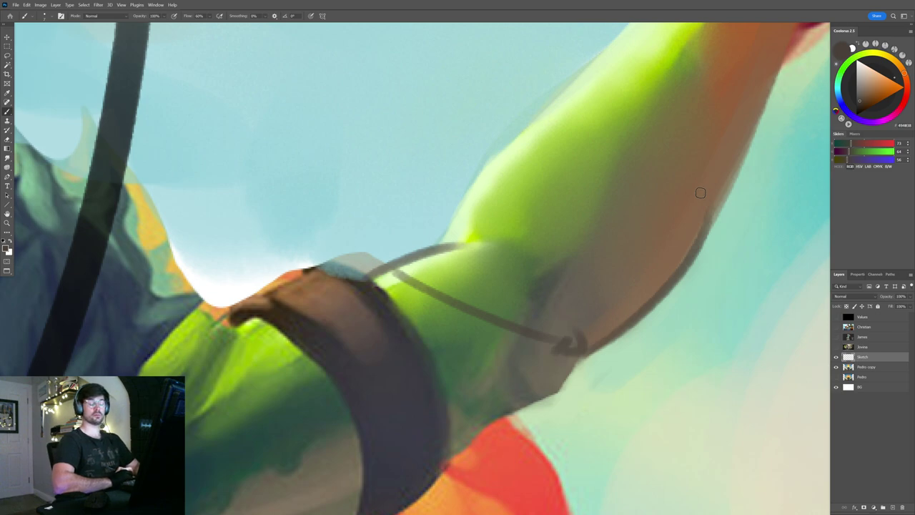
{"action": "left_click_drag", "start_coordinate": [646, 199], "coordinate": [532, 321]}
{"action": "mouse_move", "coordinate": [502, 443]}
{"action": "left_mouse_down"}
{"action": "mouse_move", "coordinate": [495, 216]}
{"action": "mouse_move", "coordinate": [490, 232]}
{"action": "left_mouse_up"}
{"action": "left_click_drag", "start_coordinate": [478, 264], "coordinate": [539, 264]}
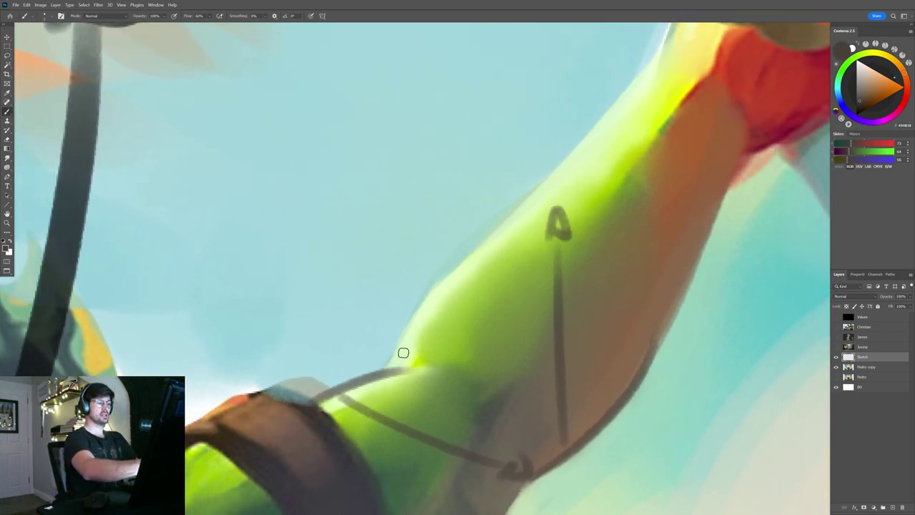
- Redraw the bulging contour on the forearm's upper edge and add a second arrow rising from the elbow toward it
{"action": "left_click_drag", "start_coordinate": [389, 371], "coordinate": [472, 252]}
{"action": "key", "text": "ctrl+z"}
{"action": "key", "text": "ctrl+z"}
{"action": "mouse_move", "coordinate": [373, 380]}
{"action": "left_mouse_down"}
{"action": "mouse_move", "coordinate": [391, 342]}
{"action": "mouse_move", "coordinate": [462, 269]}
{"action": "left_mouse_up"}
{"action": "left_click_drag", "start_coordinate": [557, 256], "coordinate": [582, 195]}
{"action": "key", "text": "ctrl+z"}
{"action": "mouse_move", "coordinate": [416, 308]}
{"action": "left_mouse_down"}
{"action": "mouse_move", "coordinate": [453, 235]}
{"action": "mouse_move", "coordinate": [512, 176]}
{"action": "left_mouse_up"}
{"action": "left_click_drag", "start_coordinate": [505, 211], "coordinate": [549, 387]}
{"action": "left_click_drag", "start_coordinate": [494, 239], "coordinate": [514, 212]}
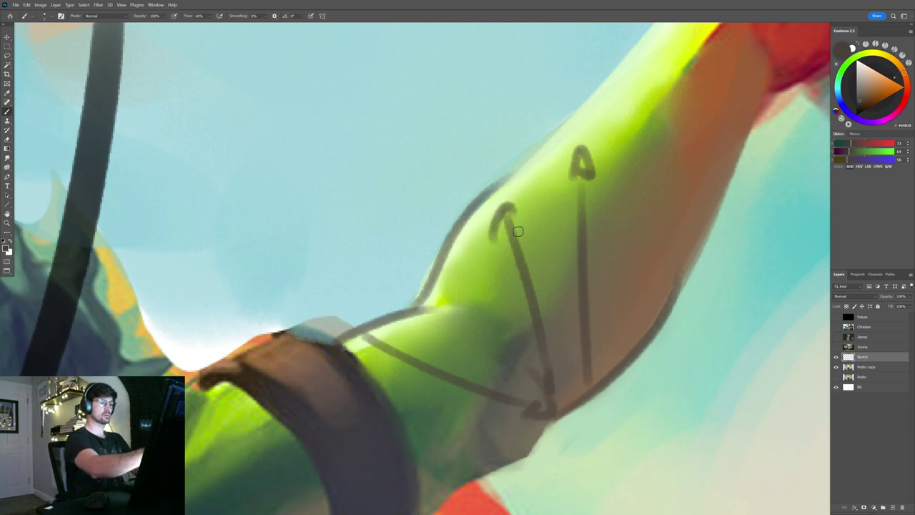
- Extend the sketched contour along the forearm's upper edge to the wrist and undo the surplus strokes
{"action": "left_click_drag", "start_coordinate": [557, 184], "coordinate": [521, 288]}
{"action": "left_click_drag", "start_coordinate": [441, 303], "coordinate": [613, 133]}
{"action": "left_click_drag", "start_coordinate": [616, 195], "coordinate": [556, 272]}
{"action": "left_click_drag", "start_coordinate": [473, 315], "coordinate": [575, 181]}
{"action": "mouse_move", "coordinate": [472, 310]}
{"action": "left_mouse_down"}
{"action": "mouse_move", "coordinate": [585, 172]}
{"action": "mouse_move", "coordinate": [610, 160]}
{"action": "left_mouse_up"}
{"action": "left_click_drag", "start_coordinate": [617, 225], "coordinate": [573, 219]}
{"action": "key", "text": "ctrl+z"}
{"action": "key", "text": "ctrl+z"}
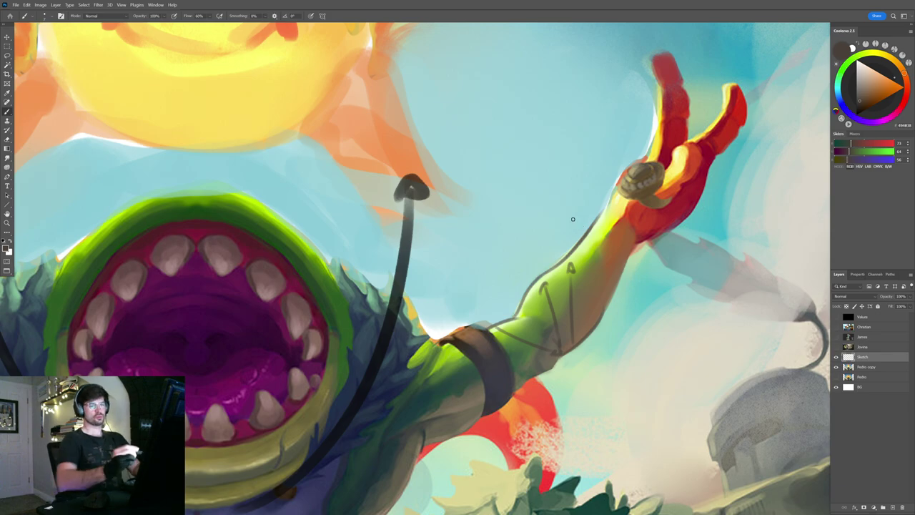
- Hide the Sketch layer, return to the duplicate painting layer, and trim the forearm's upper edge with sampled sky blue
{"action": "left_click", "coordinate": [837, 356]}
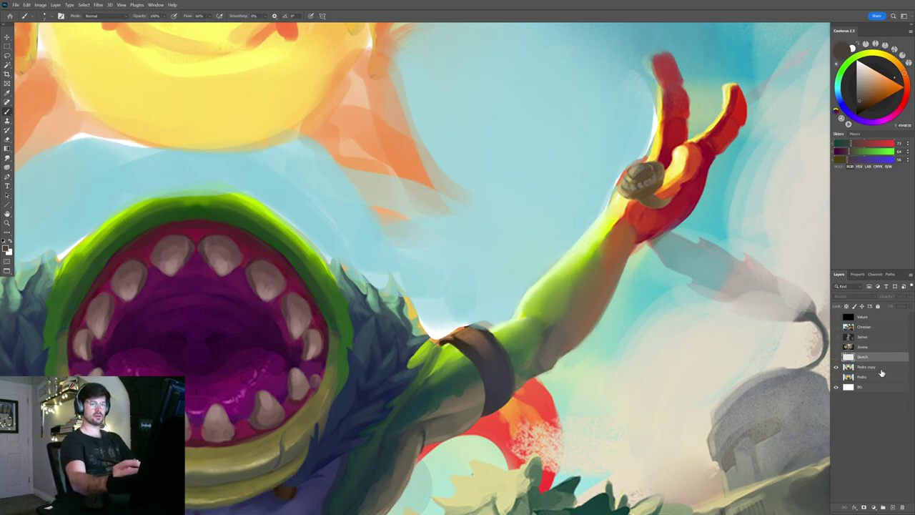
{"action": "left_click", "coordinate": [892, 363]}
{"action": "scroll", "coordinate": [577, 254], "scroll_direction": "up", "scroll_amount": 3}
{"action": "left_click", "coordinate": [535, 247], "text": "alt"}
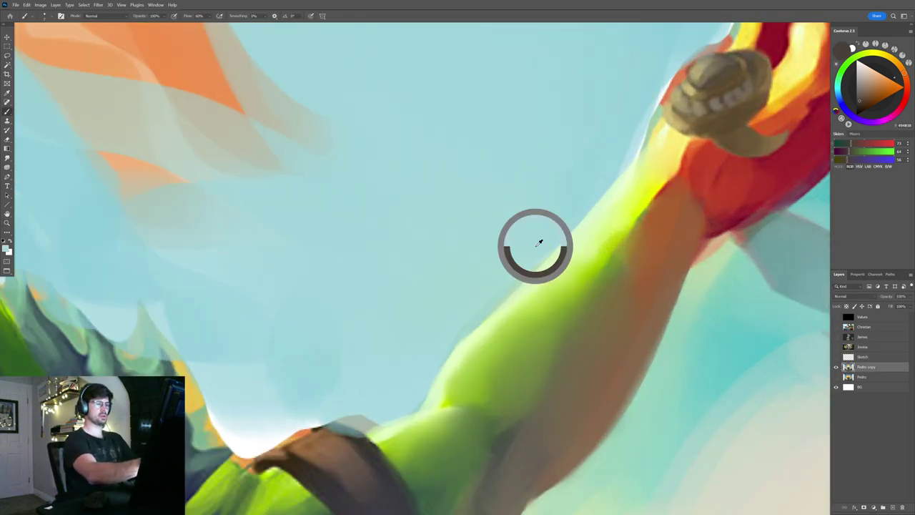
{"action": "left_click_drag", "start_coordinate": [468, 314], "coordinate": [627, 127]}
{"action": "mouse_move", "coordinate": [494, 289]}
{"action": "left_mouse_down"}
{"action": "mouse_move", "coordinate": [593, 153]}
{"action": "mouse_move", "coordinate": [629, 127]}
{"action": "left_mouse_up"}
{"action": "left_click_drag", "start_coordinate": [582, 222], "coordinate": [612, 184]}
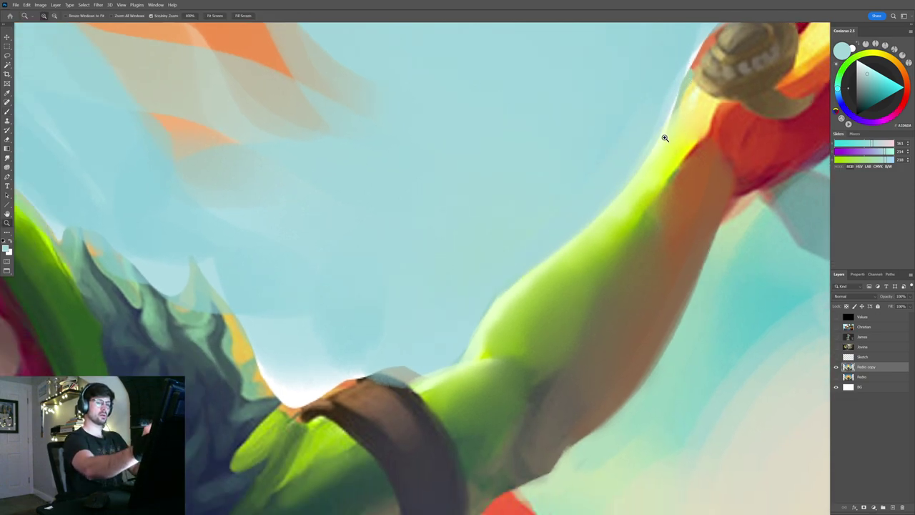
{"action": "scroll", "coordinate": [632, 163], "scroll_direction": "down", "scroll_amount": 4}
{"action": "scroll", "coordinate": [671, 216], "scroll_direction": "up", "scroll_amount": 3}
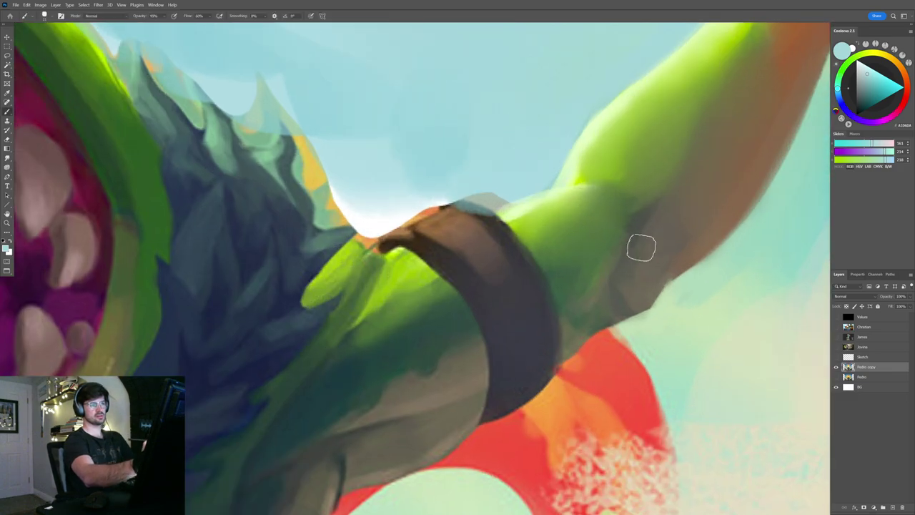
- Sample the arm's brown and a dark green, and repaint the shadow between the upper arm and elbow
{"action": "left_click", "coordinate": [624, 260], "text": "alt"}
{"action": "mouse_move", "coordinate": [598, 273]}
{"action": "left_mouse_down"}
{"action": "mouse_move", "coordinate": [633, 241]}
{"action": "mouse_move", "coordinate": [606, 206]}
{"action": "mouse_move", "coordinate": [651, 194]}
{"action": "mouse_move", "coordinate": [613, 251]}
{"action": "mouse_move", "coordinate": [652, 207]}
{"action": "mouse_move", "coordinate": [655, 221]}
{"action": "left_mouse_up"}
{"action": "left_click", "coordinate": [486, 298], "text": "alt"}
{"action": "key", "text": "r"}
{"action": "left_click_drag", "start_coordinate": [654, 259], "coordinate": [704, 260]}
{"action": "key", "text": "b"}
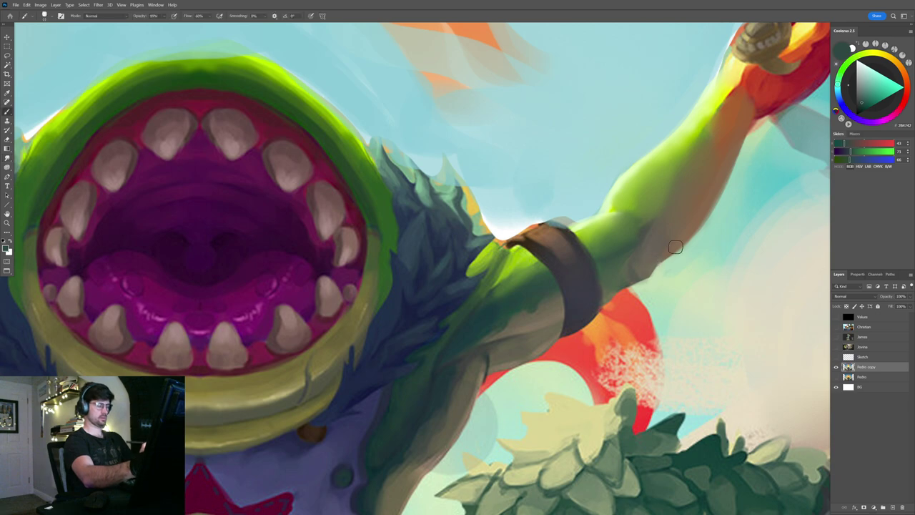
- Paint a sampled dark gray-green crease at the inner elbow and blend it into the surrounding green
{"action": "left_click_drag", "start_coordinate": [667, 216], "coordinate": [682, 218]}
{"action": "left_click", "coordinate": [622, 241], "text": "alt"}
{"action": "left_click_drag", "start_coordinate": [618, 249], "coordinate": [593, 286]}
{"action": "key", "text": "bracketright"}
{"action": "key", "text": "bracketright"}
{"action": "key", "text": "bracketright"}
{"action": "key", "text": "bracketright"}
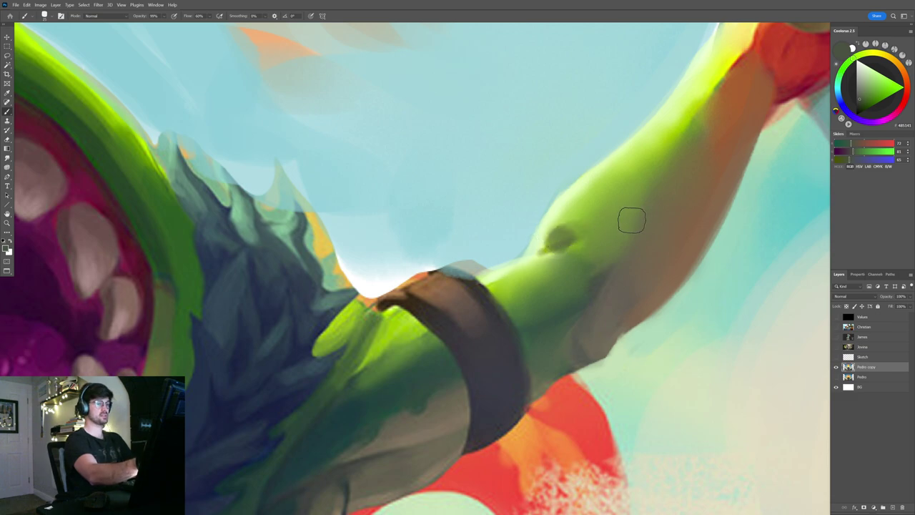
{"action": "key", "text": "r"}
{"action": "left_click_drag", "start_coordinate": [592, 228], "coordinate": [609, 229]}
{"action": "mouse_move", "coordinate": [549, 241]}
{"action": "left_mouse_down"}
{"action": "mouse_move", "coordinate": [576, 233]}
{"action": "mouse_move", "coordinate": [555, 235]}
{"action": "mouse_move", "coordinate": [586, 221]}
{"action": "mouse_move", "coordinate": [582, 212]}
{"action": "left_mouse_up"}
{"action": "key", "text": "r"}
{"action": "key", "text": "b"}
- Sample a pale green and brush light along the upper arm's top edge beside the inner elbow crease
{"action": "left_click", "coordinate": [492, 268], "text": "alt"}
{"action": "mouse_move", "coordinate": [507, 259]}
{"action": "left_mouse_down"}
{"action": "mouse_move", "coordinate": [497, 261]}
{"action": "mouse_move", "coordinate": [572, 220]}
{"action": "left_mouse_up"}
{"action": "key", "text": "ctrl+z"}
{"action": "mouse_move", "coordinate": [524, 242]}
{"action": "left_mouse_down"}
{"action": "mouse_move", "coordinate": [560, 188]}
{"action": "mouse_move", "coordinate": [543, 225]}
{"action": "mouse_move", "coordinate": [557, 235]}
{"action": "mouse_move", "coordinate": [623, 228]}
{"action": "mouse_move", "coordinate": [529, 266]}
{"action": "left_mouse_up"}
{"action": "key", "text": "z"}
{"action": "key", "text": "s"}
{"action": "key", "text": "z"}
{"action": "key", "text": "r"}
{"action": "left_click_drag", "start_coordinate": [602, 198], "coordinate": [583, 259]}
{"action": "key", "text": "z"}
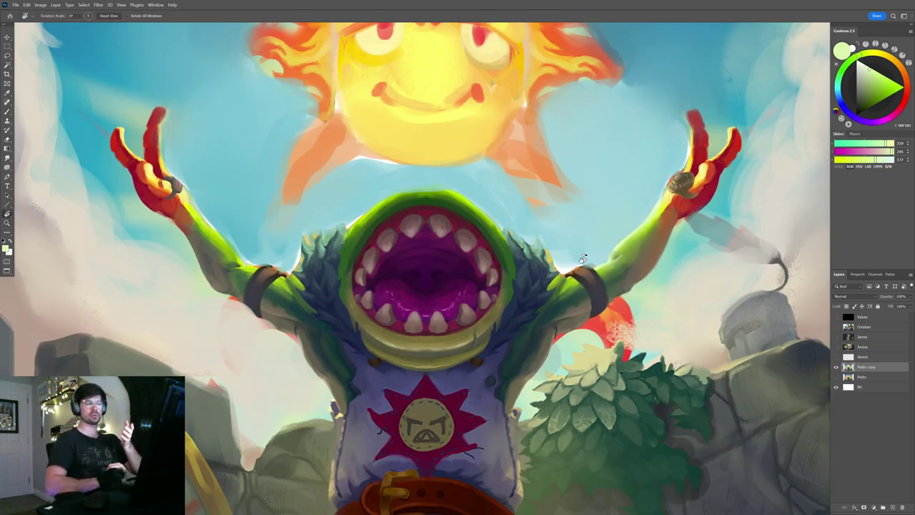
- Sample a pale yellow-green and brighten the highlight along the upper edges of the forearm and upper arm
{"action": "key", "text": "b"}
{"action": "key", "text": "z"}
{"action": "left_click_drag", "start_coordinate": [609, 254], "coordinate": [637, 260]}
{"action": "left_click", "coordinate": [589, 304], "text": "alt"}
{"action": "left_click", "coordinate": [641, 234], "text": "alt"}
{"action": "mouse_move", "coordinate": [596, 295]}
{"action": "left_mouse_down"}
{"action": "mouse_move", "coordinate": [623, 253]}
{"action": "mouse_move", "coordinate": [657, 235]}
{"action": "left_mouse_up"}
{"action": "mouse_move", "coordinate": [617, 273]}
{"action": "left_mouse_down"}
{"action": "mouse_move", "coordinate": [655, 217]}
{"action": "mouse_move", "coordinate": [651, 224]}
{"action": "left_mouse_up"}
{"action": "left_click_drag", "start_coordinate": [624, 270], "coordinate": [662, 219]}
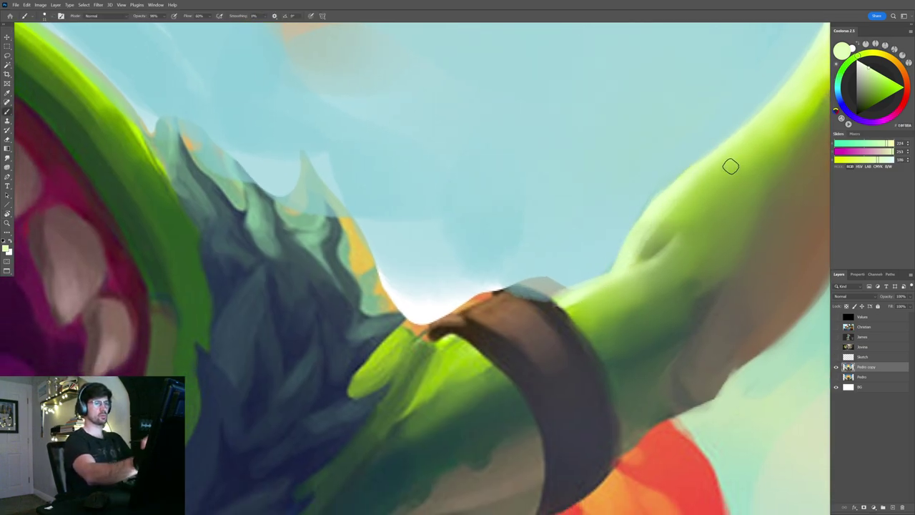
{"action": "left_click_drag", "start_coordinate": [719, 225], "coordinate": [662, 256]}
{"action": "left_click_drag", "start_coordinate": [589, 281], "coordinate": [619, 242]}
- Mark the repainted arm with a rough pale green ellipse around it
{"action": "scroll", "coordinate": [695, 214], "scroll_direction": "down", "scroll_amount": 8}
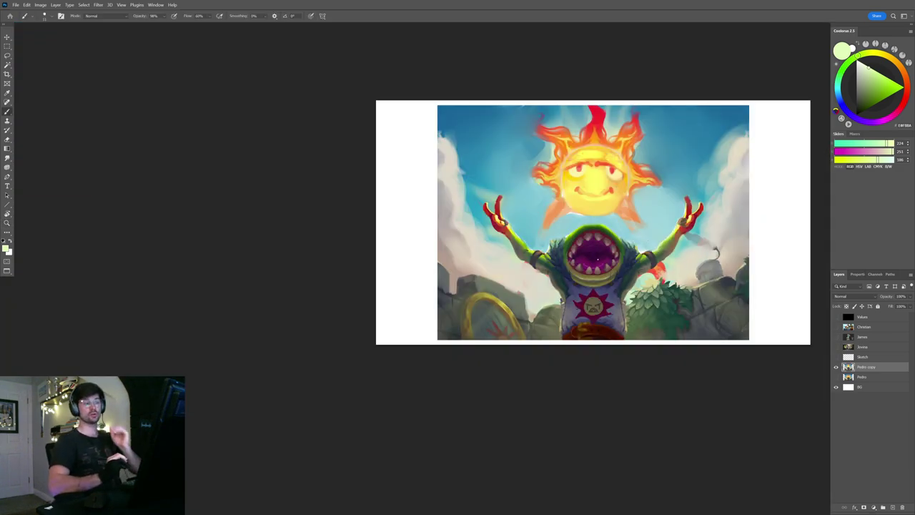
{"action": "left_click_drag", "start_coordinate": [679, 233], "coordinate": [740, 234]}
{"action": "mouse_move", "coordinate": [635, 223]}
{"action": "left_mouse_down"}
{"action": "mouse_move", "coordinate": [606, 357]}
{"action": "mouse_move", "coordinate": [599, 242]}
{"action": "left_mouse_up"}
{"action": "left_click_drag", "start_coordinate": [524, 234], "coordinate": [576, 220]}
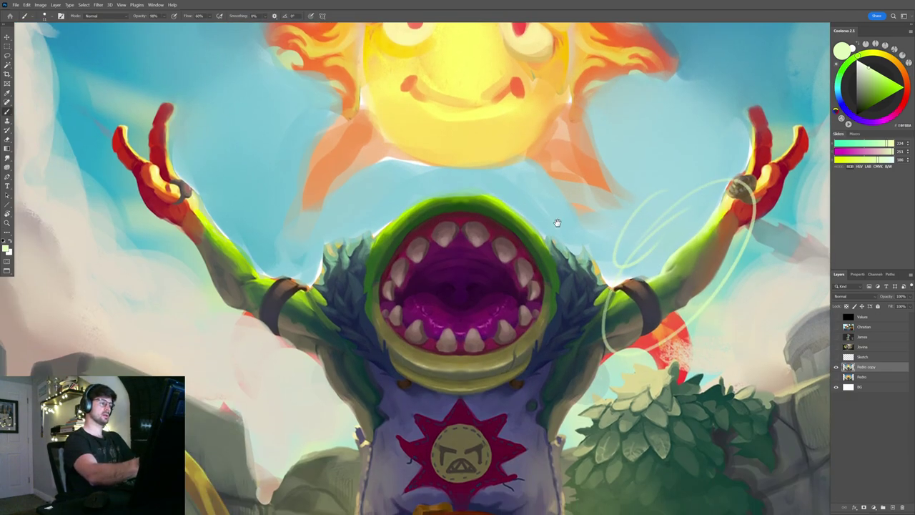
{"action": "scroll", "coordinate": [411, 215], "scroll_direction": "down", "scroll_amount": 8}
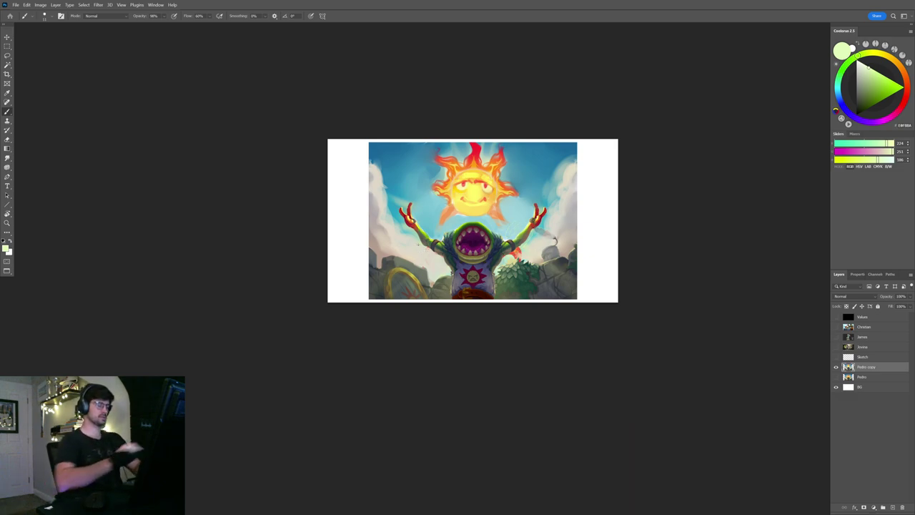
- Paint a pale yellow-green rim light along the top edge of the creature's head and down its right side
{"action": "left_click_drag", "start_coordinate": [513, 238], "coordinate": [574, 235]}
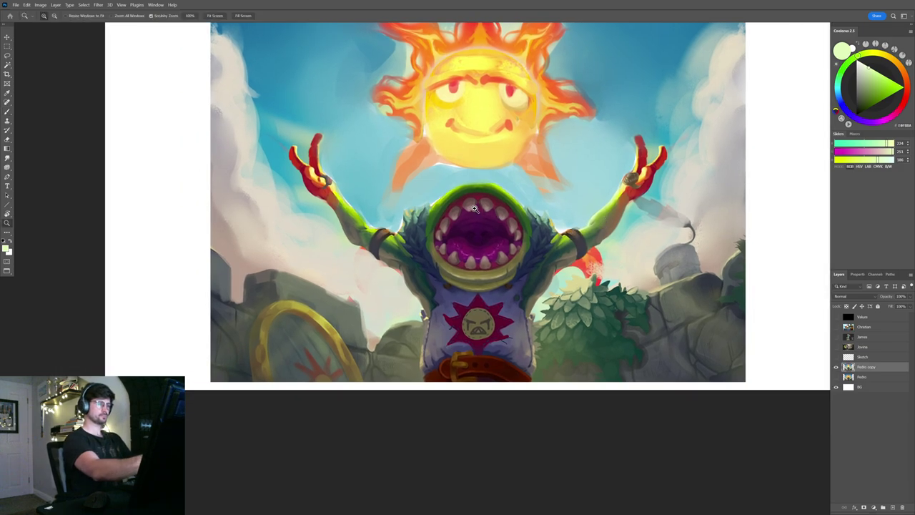
{"action": "left_click", "coordinate": [481, 210]}
{"action": "key", "text": "b"}
{"action": "left_click", "coordinate": [448, 176]}
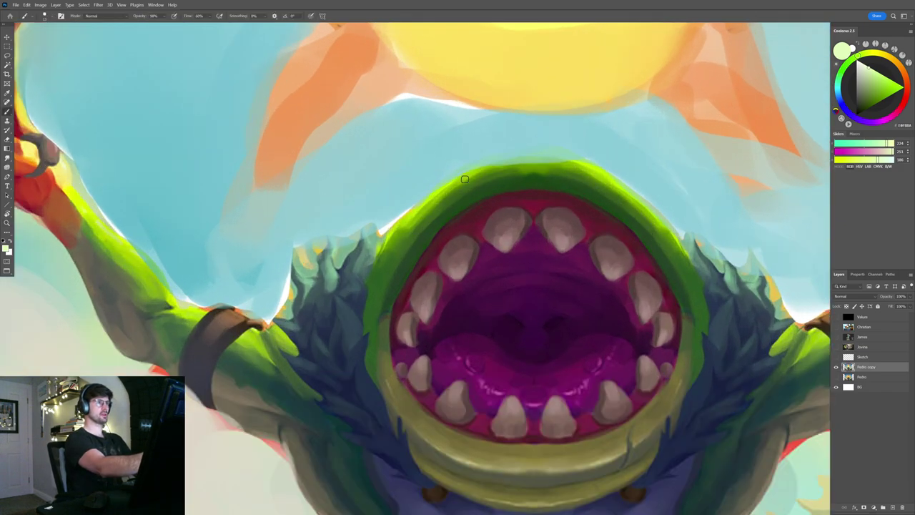
{"action": "mouse_move", "coordinate": [386, 233]}
{"action": "left_mouse_down"}
{"action": "mouse_move", "coordinate": [472, 167]}
{"action": "mouse_move", "coordinate": [532, 174]}
{"action": "mouse_move", "coordinate": [579, 157]}
{"action": "left_mouse_up"}
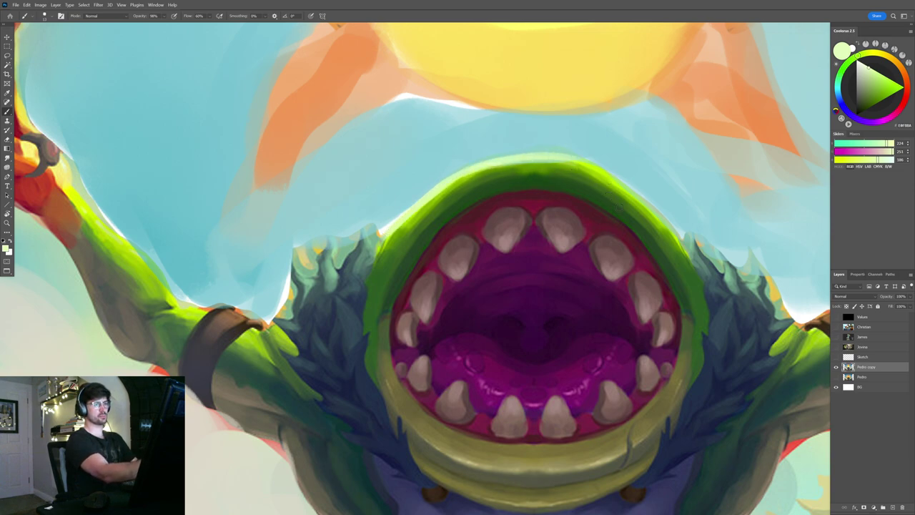
{"action": "left_click_drag", "start_coordinate": [628, 190], "coordinate": [557, 180]}
{"action": "mouse_move", "coordinate": [487, 150]}
{"action": "left_mouse_down"}
{"action": "mouse_move", "coordinate": [525, 156]}
{"action": "mouse_move", "coordinate": [621, 248]}
{"action": "left_mouse_up"}
{"action": "key", "text": "ctrl+z"}
{"action": "left_click_drag", "start_coordinate": [547, 178], "coordinate": [629, 267]}
{"action": "mouse_move", "coordinate": [349, 188]}
{"action": "left_mouse_down"}
{"action": "mouse_move", "coordinate": [320, 221]}
{"action": "mouse_move", "coordinate": [336, 202]}
{"action": "left_mouse_up"}
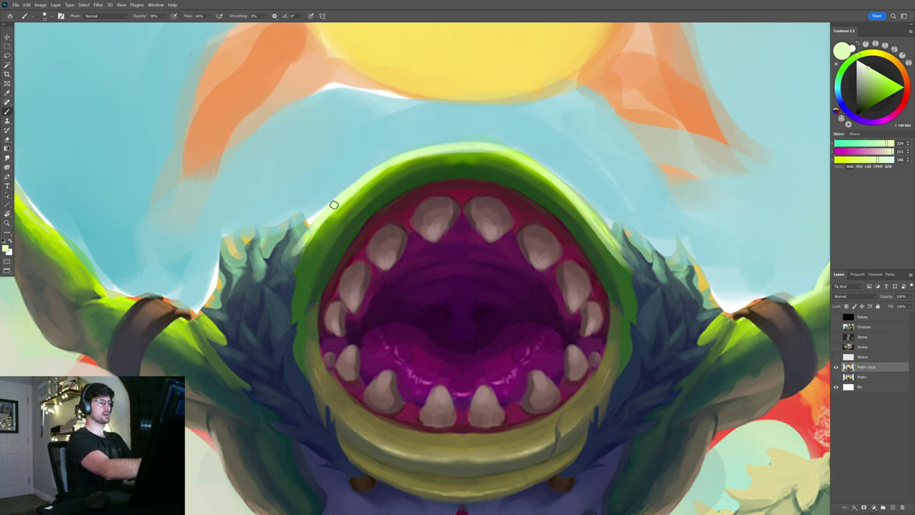
- Undo the thin rim stroke, enlarge the brush, and paint a broader pale highlight on the left side of the head
{"action": "left_click_drag", "start_coordinate": [300, 265], "coordinate": [359, 193]}
{"action": "right_click", "coordinate": [352, 204]}
{"action": "key", "text": "Escape"}
{"action": "key", "text": "ctrl+z"}
{"action": "key", "text": "bracketright"}
{"action": "key", "text": "bracketright"}
{"action": "key", "text": "bracketright"}
{"action": "left_click_drag", "start_coordinate": [304, 259], "coordinate": [360, 191]}
- Continue the broad pale rim light over the head's crown and down its right side, redoing unsatisfactory strokes
{"action": "mouse_move", "coordinate": [323, 231]}
{"action": "left_mouse_down"}
{"action": "mouse_move", "coordinate": [412, 167]}
{"action": "mouse_move", "coordinate": [471, 157]}
{"action": "left_mouse_up"}
{"action": "key", "text": "ctrl+z"}
{"action": "left_click_drag", "start_coordinate": [390, 169], "coordinate": [479, 157]}
{"action": "key", "text": "ctrl+z"}
{"action": "key", "text": "ctrl+z"}
{"action": "mouse_move", "coordinate": [381, 175]}
{"action": "left_mouse_down"}
{"action": "mouse_move", "coordinate": [540, 167]}
{"action": "mouse_move", "coordinate": [446, 164]}
{"action": "mouse_move", "coordinate": [463, 152]}
{"action": "mouse_move", "coordinate": [561, 197]}
{"action": "left_mouse_up"}
{"action": "key", "text": "ctrl+z"}
{"action": "left_click_drag", "start_coordinate": [477, 157], "coordinate": [561, 194]}
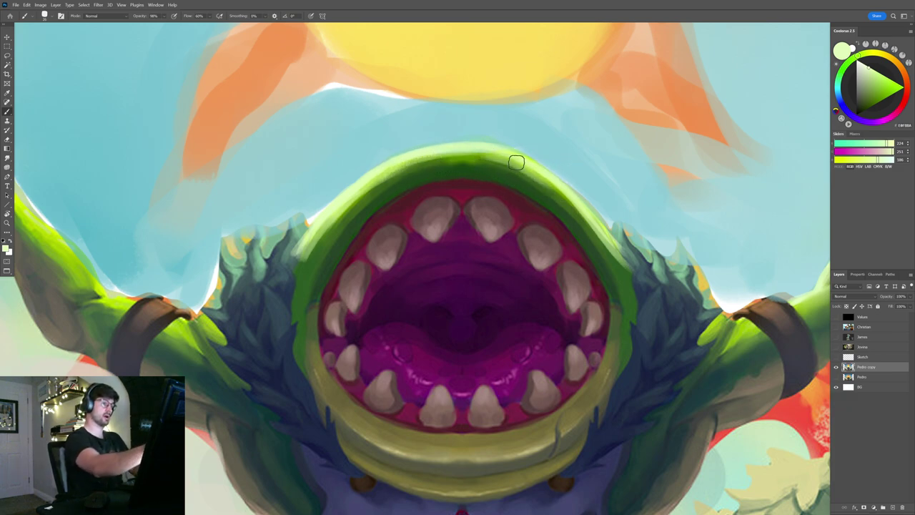
{"action": "left_click_drag", "start_coordinate": [521, 165], "coordinate": [649, 295]}
{"action": "key", "text": "ctrl+0"}
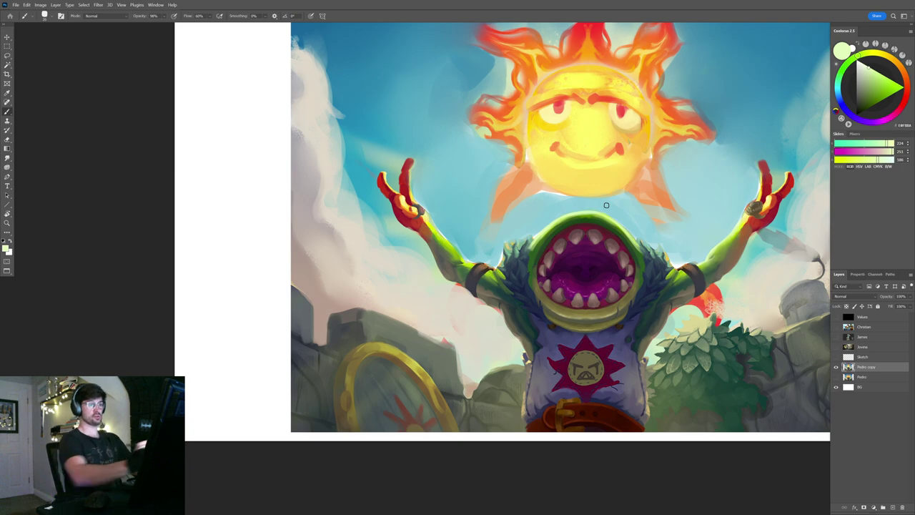
- Reinforce the pale rim highlight on the right side of the head down toward the fur collar
{"action": "scroll", "coordinate": [606, 205], "scroll_direction": "up", "scroll_amount": 4}
{"action": "left_click_drag", "start_coordinate": [505, 283], "coordinate": [670, 150]}
{"action": "mouse_move", "coordinate": [692, 196]}
{"action": "left_mouse_down"}
{"action": "mouse_move", "coordinate": [448, 186]}
{"action": "mouse_move", "coordinate": [367, 198]}
{"action": "left_mouse_up"}
{"action": "left_click_drag", "start_coordinate": [505, 167], "coordinate": [632, 299]}
{"action": "mouse_move", "coordinate": [540, 197]}
{"action": "left_mouse_down"}
{"action": "mouse_move", "coordinate": [645, 307]}
{"action": "mouse_move", "coordinate": [646, 298]}
{"action": "left_mouse_up"}
{"action": "left_click_drag", "start_coordinate": [700, 290], "coordinate": [602, 259]}
- Enlarge the brush and paint sampled sky blue over the light fringe around the right fur collar
{"action": "key", "text": "]"}
{"action": "key", "text": "]"}
{"action": "key", "text": "]"}
{"action": "key", "text": "]"}
{"action": "key", "text": "]"}
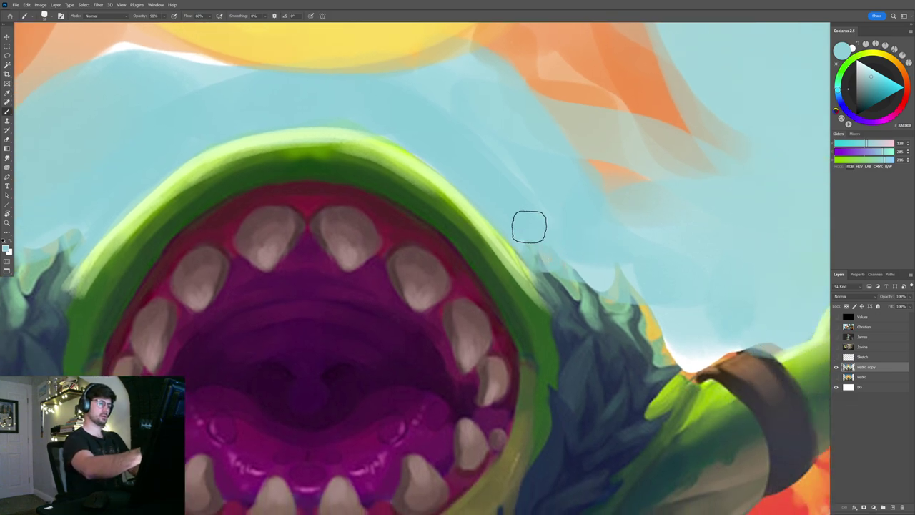
{"action": "key", "text": "z"}
{"action": "left_click", "coordinate": [627, 248], "text": "alt"}
{"action": "left_click_drag", "start_coordinate": [627, 248], "coordinate": [572, 248]}
{"action": "left_click_drag", "start_coordinate": [465, 258], "coordinate": [525, 256]}
- Paint sampled sky blue over the fringe around the left fur collar and shoulder, then sample the left forearm's bright green
{"action": "left_click", "coordinate": [477, 229], "text": "alt"}
{"action": "mouse_move", "coordinate": [414, 301]}
{"action": "left_mouse_down"}
{"action": "mouse_move", "coordinate": [460, 243]}
{"action": "mouse_move", "coordinate": [486, 247]}
{"action": "mouse_move", "coordinate": [520, 211]}
{"action": "mouse_move", "coordinate": [505, 235]}
{"action": "mouse_move", "coordinate": [446, 249]}
{"action": "mouse_move", "coordinate": [455, 240]}
{"action": "mouse_move", "coordinate": [447, 273]}
{"action": "mouse_move", "coordinate": [420, 307]}
{"action": "left_mouse_up"}
{"action": "left_click_drag", "start_coordinate": [419, 275], "coordinate": [353, 257]}
{"action": "mouse_move", "coordinate": [391, 298]}
{"action": "left_mouse_down"}
{"action": "mouse_move", "coordinate": [412, 300]}
{"action": "mouse_move", "coordinate": [375, 288]}
{"action": "mouse_move", "coordinate": [355, 293]}
{"action": "mouse_move", "coordinate": [324, 274]}
{"action": "mouse_move", "coordinate": [284, 198]}
{"action": "mouse_move", "coordinate": [334, 211]}
{"action": "mouse_move", "coordinate": [336, 275]}
{"action": "left_mouse_up"}
{"action": "left_click", "coordinate": [304, 205], "text": "alt"}
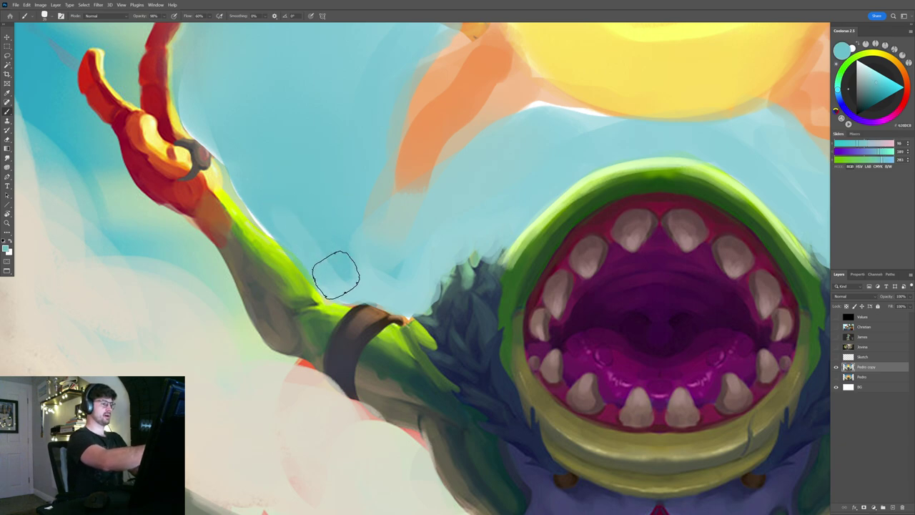
{"action": "left_click", "coordinate": [290, 268], "text": "alt"}
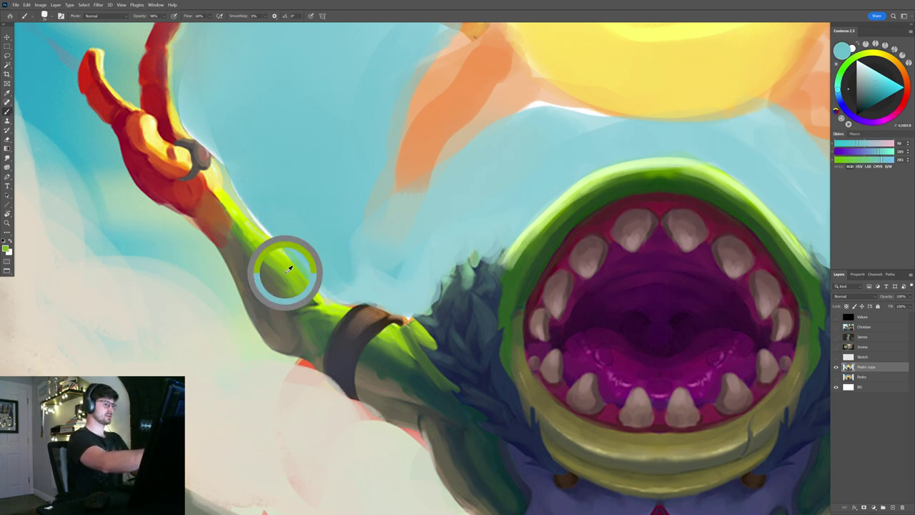
{"action": "key", "text": "ctrl+0"}
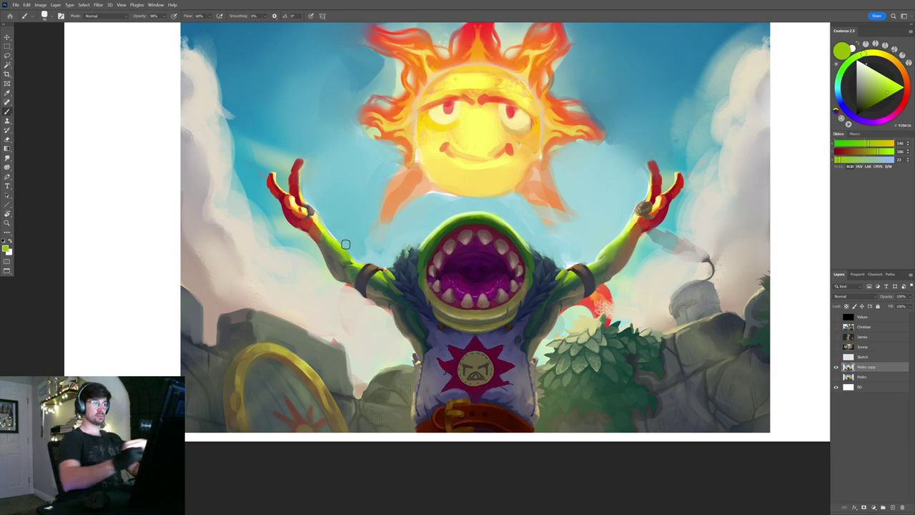
- Show and select the Sketch layer, then sketch black contour strokes along the torso side below the right arm, undoing unsatisfactory ones
{"action": "left_click_drag", "start_coordinate": [547, 356], "coordinate": [668, 349]}
{"action": "left_click_drag", "start_coordinate": [563, 239], "coordinate": [550, 242]}
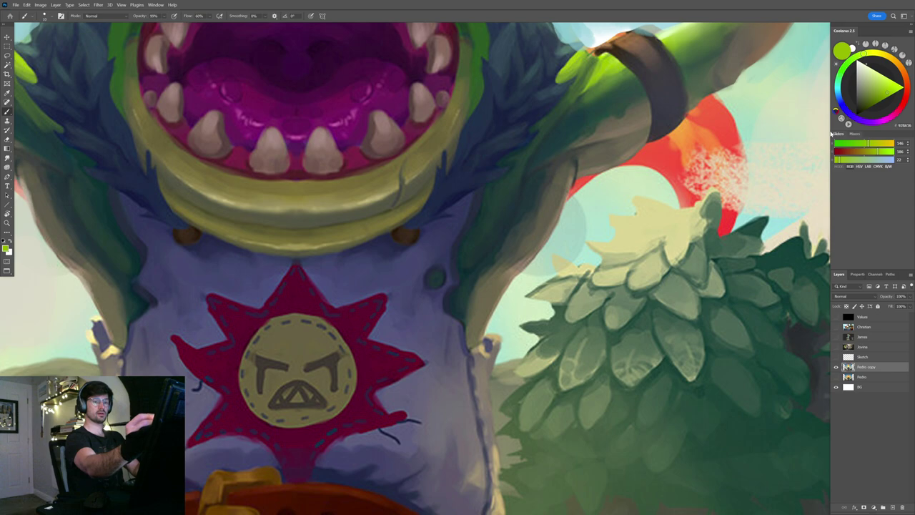
{"action": "left_click", "coordinate": [836, 356]}
{"action": "left_click", "coordinate": [862, 356]}
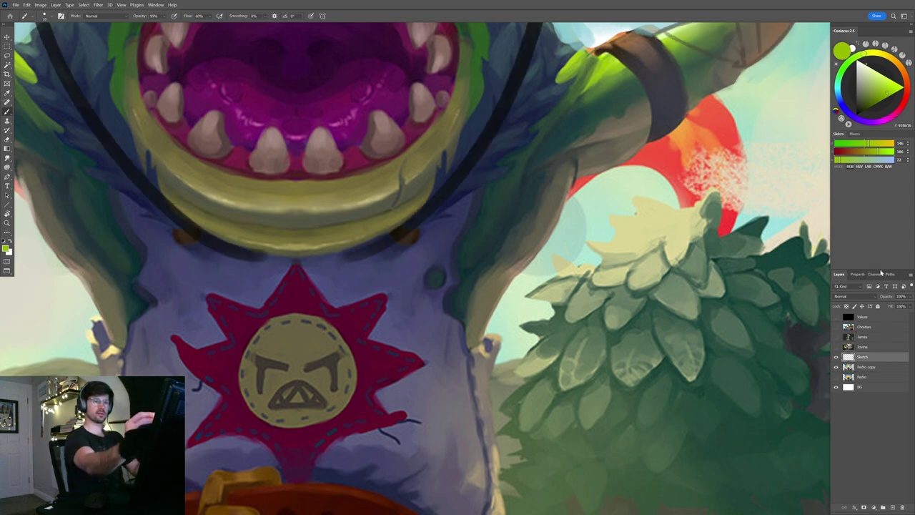
{"action": "key", "text": "d"}
{"action": "left_click_drag", "start_coordinate": [550, 260], "coordinate": [533, 286]}
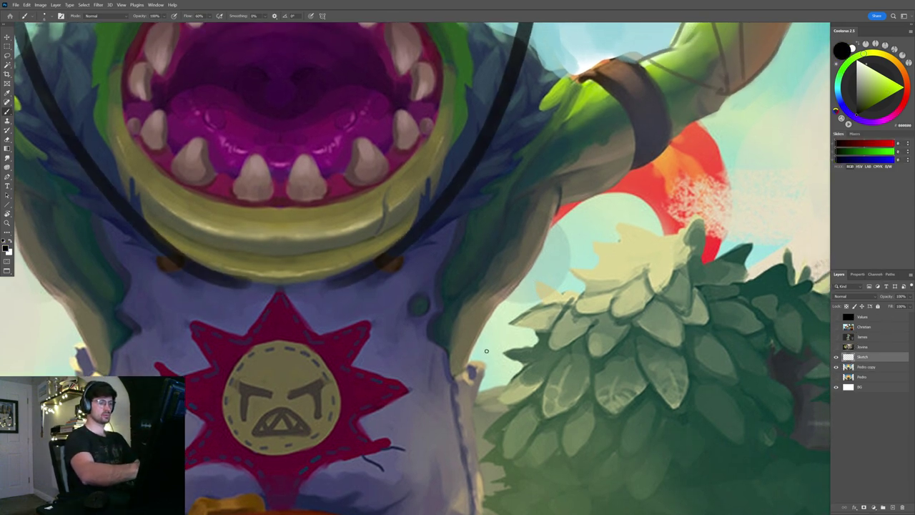
{"action": "left_click_drag", "start_coordinate": [463, 368], "coordinate": [503, 290]}
{"action": "key", "text": "ctrl+z"}
{"action": "left_click_drag", "start_coordinate": [462, 371], "coordinate": [506, 288]}
{"action": "mouse_move", "coordinate": [466, 368]}
{"action": "left_mouse_down"}
{"action": "mouse_move", "coordinate": [506, 291]}
{"action": "mouse_move", "coordinate": [485, 326]}
{"action": "mouse_move", "coordinate": [518, 290]}
{"action": "mouse_move", "coordinate": [497, 311]}
{"action": "mouse_move", "coordinate": [562, 190]}
{"action": "left_mouse_up"}
{"action": "left_click_drag", "start_coordinate": [500, 300], "coordinate": [557, 214]}
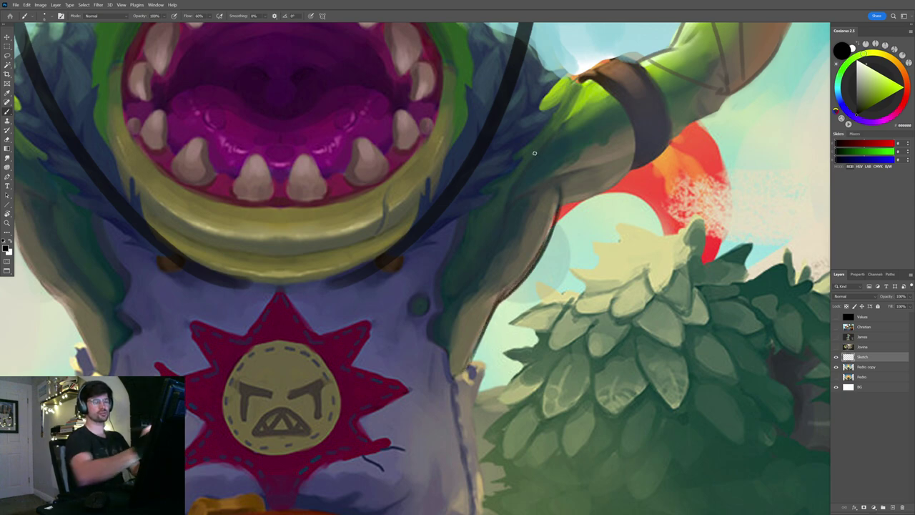
{"action": "key", "text": "ctrl+z"}
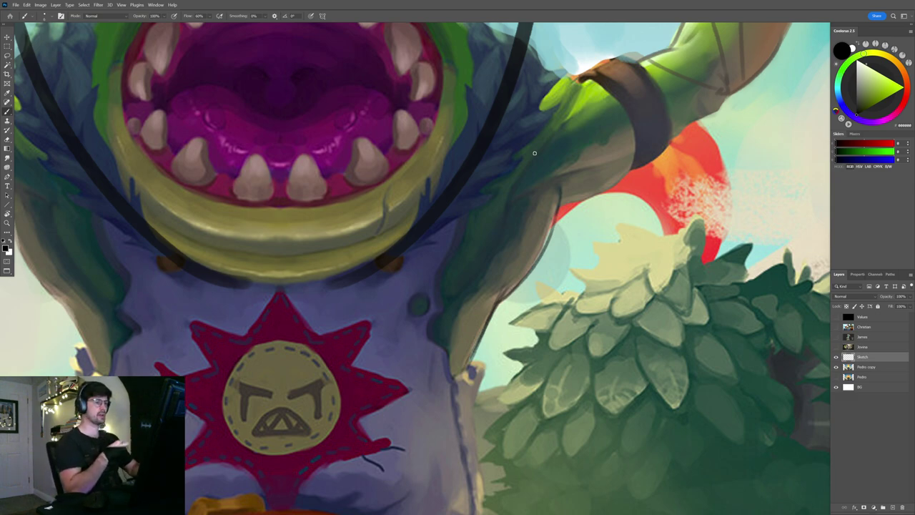
- Redraw the curved black contour from the right armpit down to the waist, undoing unsatisfactory strokes
{"action": "left_click_drag", "start_coordinate": [535, 217], "coordinate": [544, 220]}
{"action": "key", "text": "ctrl+z"}
{"action": "key", "text": "ctrl+z"}
{"action": "key", "text": "ctrl+z"}
{"action": "left_click_drag", "start_coordinate": [560, 272], "coordinate": [572, 303]}
{"action": "left_click_drag", "start_coordinate": [570, 206], "coordinate": [504, 348]}
{"action": "left_click_drag", "start_coordinate": [560, 230], "coordinate": [518, 331]}
{"action": "mouse_move", "coordinate": [581, 235]}
{"action": "left_mouse_down"}
{"action": "mouse_move", "coordinate": [599, 169]}
{"action": "mouse_move", "coordinate": [528, 286]}
{"action": "left_mouse_up"}
{"action": "key", "text": "ctrl+z"}
{"action": "left_click_drag", "start_coordinate": [547, 247], "coordinate": [532, 272]}
{"action": "left_click_drag", "start_coordinate": [578, 153], "coordinate": [547, 243]}
{"action": "left_click_drag", "start_coordinate": [564, 192], "coordinate": [502, 293]}
{"action": "key", "text": "ctrl+z"}
{"action": "key", "text": "ctrl+z"}
{"action": "key", "text": "ctrl+z"}
{"action": "left_click_drag", "start_coordinate": [568, 188], "coordinate": [513, 291]}
{"action": "mouse_move", "coordinate": [568, 180]}
{"action": "left_mouse_down"}
{"action": "mouse_move", "coordinate": [551, 232]}
{"action": "mouse_move", "coordinate": [514, 287]}
{"action": "left_mouse_up"}
{"action": "left_click_drag", "start_coordinate": [562, 259], "coordinate": [590, 193]}
{"action": "left_click_drag", "start_coordinate": [549, 220], "coordinate": [522, 296]}
{"action": "scroll", "coordinate": [522, 297], "scroll_direction": "down", "scroll_amount": 5}
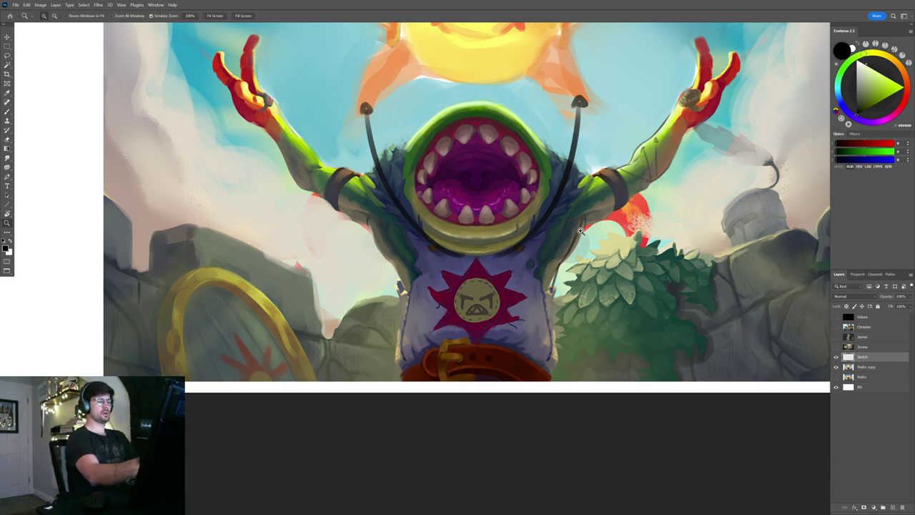
- Sketch the curved underside of the right upper arm from the armpit to the armband, redoing poor strokes
{"action": "scroll", "coordinate": [583, 228], "scroll_direction": "up", "scroll_amount": 5}
{"action": "left_click_drag", "start_coordinate": [677, 164], "coordinate": [646, 190]}
{"action": "key", "text": "ctrl+z"}
{"action": "mouse_move", "coordinate": [561, 221]}
{"action": "left_mouse_down"}
{"action": "mouse_move", "coordinate": [545, 264]}
{"action": "mouse_move", "coordinate": [531, 273]}
{"action": "mouse_move", "coordinate": [610, 221]}
{"action": "left_mouse_up"}
{"action": "left_click_drag", "start_coordinate": [533, 262], "coordinate": [612, 218]}
{"action": "key", "text": "ctrl+z"}
{"action": "key", "text": "ctrl+z"}
{"action": "left_click_drag", "start_coordinate": [519, 259], "coordinate": [607, 220]}
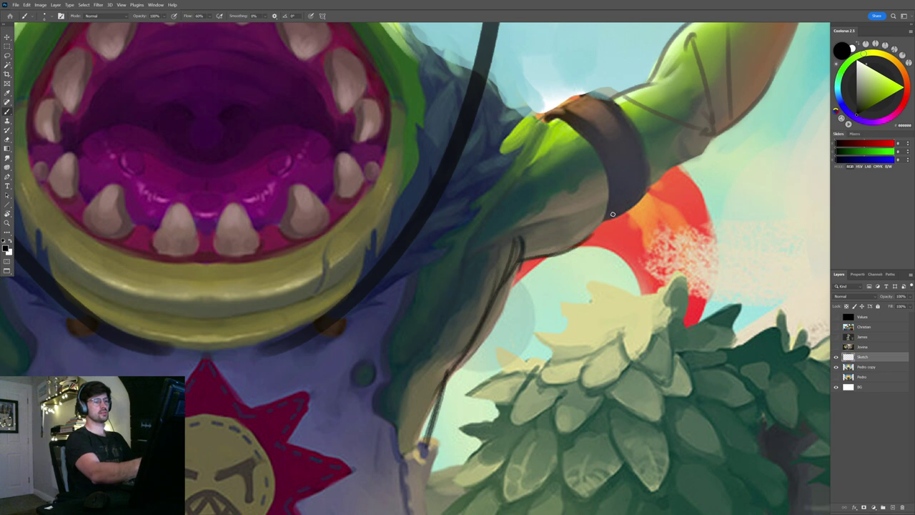
{"action": "mouse_move", "coordinate": [545, 257]}
{"action": "left_mouse_down"}
{"action": "mouse_move", "coordinate": [633, 188]}
{"action": "mouse_move", "coordinate": [588, 241]}
{"action": "left_mouse_up"}
{"action": "left_click_drag", "start_coordinate": [533, 276], "coordinate": [593, 214]}
{"action": "left_click_drag", "start_coordinate": [561, 242], "coordinate": [549, 273]}
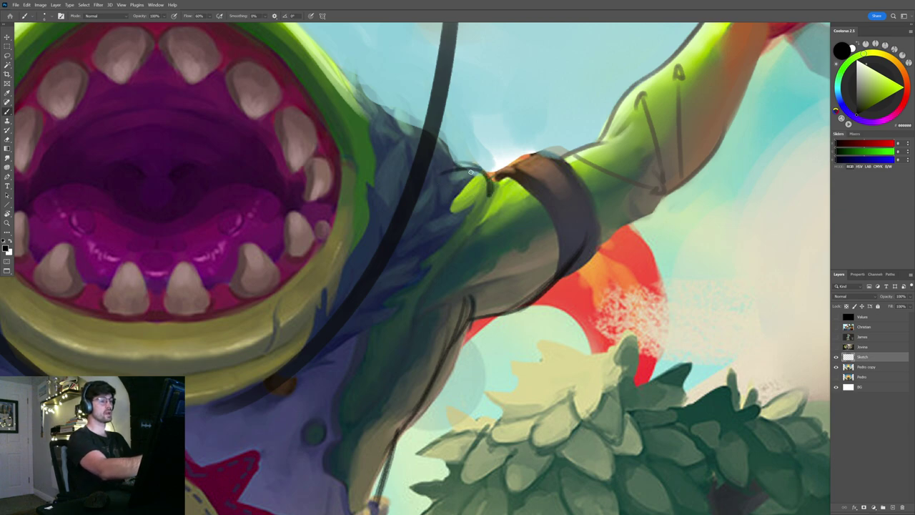
- Sketch the shoulder line across the right fur collar to the top of the armband and begin the arm's inner contour
{"action": "mouse_move", "coordinate": [420, 199]}
{"action": "left_mouse_down"}
{"action": "mouse_move", "coordinate": [481, 189]}
{"action": "mouse_move", "coordinate": [490, 204]}
{"action": "left_mouse_up"}
{"action": "key", "text": "ctrl+z"}
{"action": "key", "text": "ctrl+z"}
{"action": "mouse_move", "coordinate": [417, 200]}
{"action": "left_mouse_down"}
{"action": "mouse_move", "coordinate": [506, 192]}
{"action": "mouse_move", "coordinate": [508, 176]}
{"action": "mouse_move", "coordinate": [536, 176]}
{"action": "left_mouse_up"}
{"action": "key", "text": "ctrl+z"}
{"action": "left_click_drag", "start_coordinate": [427, 165], "coordinate": [525, 154]}
{"action": "left_click_drag", "start_coordinate": [554, 181], "coordinate": [499, 202]}
{"action": "left_click_drag", "start_coordinate": [494, 156], "coordinate": [423, 233]}
{"action": "mouse_move", "coordinate": [499, 157]}
{"action": "left_mouse_down"}
{"action": "mouse_move", "coordinate": [436, 211]}
{"action": "mouse_move", "coordinate": [493, 147]}
{"action": "left_mouse_up"}
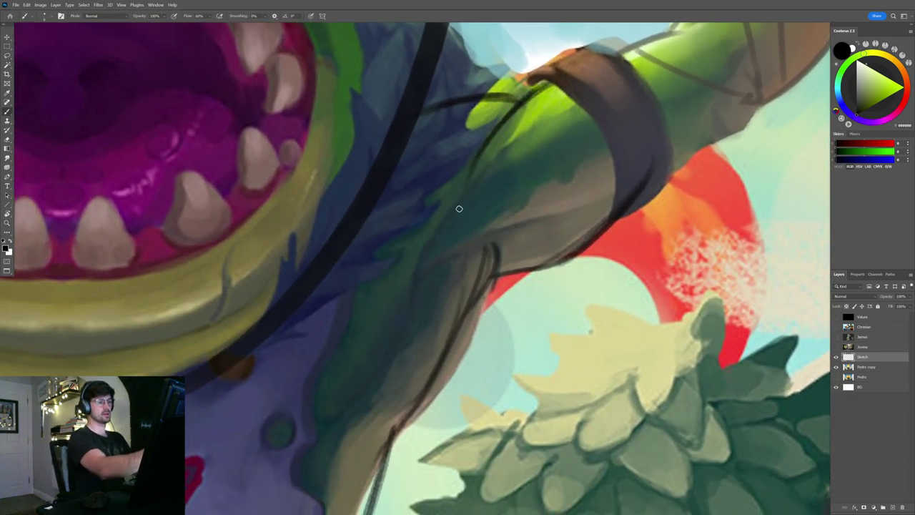
- Sketch and darken a sweeping contour from the top of the right armband down across the armpit into the torso side
{"action": "mouse_move", "coordinate": [502, 199]}
{"action": "left_mouse_down"}
{"action": "mouse_move", "coordinate": [514, 166]}
{"action": "mouse_move", "coordinate": [418, 306]}
{"action": "left_mouse_up"}
{"action": "left_click_drag", "start_coordinate": [453, 262], "coordinate": [492, 188]}
{"action": "left_click_drag", "start_coordinate": [505, 118], "coordinate": [419, 299]}
{"action": "key", "text": "ctrl+z"}
{"action": "left_click_drag", "start_coordinate": [506, 108], "coordinate": [395, 308]}
{"action": "mouse_move", "coordinate": [450, 276]}
{"action": "left_mouse_down"}
{"action": "mouse_move", "coordinate": [424, 305]}
{"action": "mouse_move", "coordinate": [448, 220]}
{"action": "mouse_move", "coordinate": [446, 256]}
{"action": "left_mouse_up"}
{"action": "left_click_drag", "start_coordinate": [421, 288], "coordinate": [508, 87]}
{"action": "left_click_drag", "start_coordinate": [451, 218], "coordinate": [480, 138]}
{"action": "left_click_drag", "start_coordinate": [578, 142], "coordinate": [546, 145]}
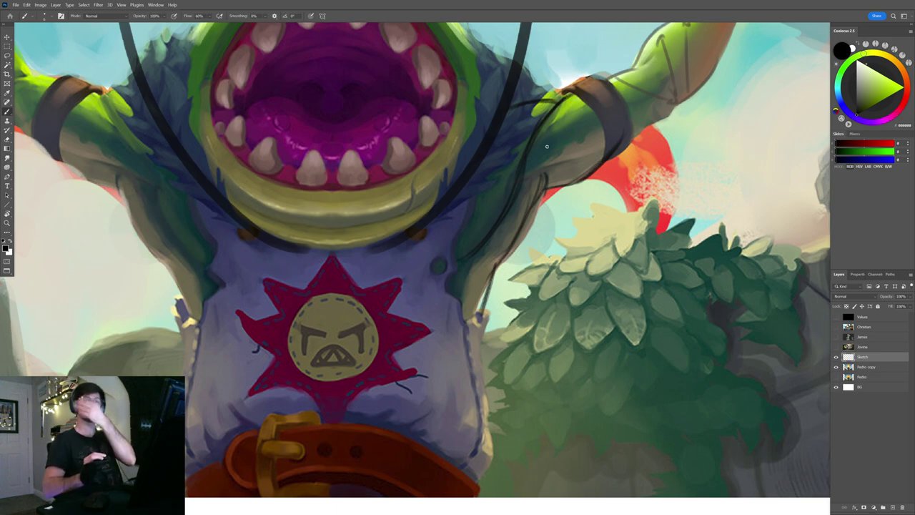
{"action": "mouse_move", "coordinate": [537, 98]}
{"action": "left_mouse_down"}
{"action": "mouse_move", "coordinate": [568, 103]}
{"action": "mouse_move", "coordinate": [509, 206]}
{"action": "left_mouse_up"}
{"action": "left_click_drag", "start_coordinate": [564, 168], "coordinate": [588, 142]}
{"action": "mouse_move", "coordinate": [494, 93]}
{"action": "left_mouse_down"}
{"action": "mouse_move", "coordinate": [619, 78]}
{"action": "mouse_move", "coordinate": [523, 161]}
{"action": "left_mouse_up"}
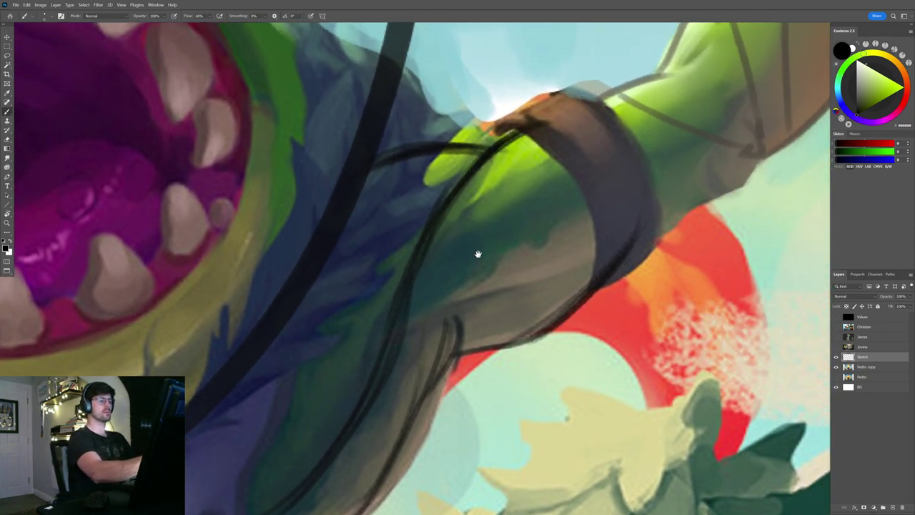
{"action": "scroll", "coordinate": [477, 258], "scroll_direction": "up", "scroll_amount": 2}
- Sketch a long muscle division line along the right upper arm, across the armband and into the forearm, redoing poor strokes
{"action": "mouse_move", "coordinate": [501, 255]}
{"action": "left_mouse_down"}
{"action": "mouse_move", "coordinate": [516, 205]}
{"action": "mouse_move", "coordinate": [626, 168]}
{"action": "left_mouse_up"}
{"action": "left_click_drag", "start_coordinate": [647, 177], "coordinate": [595, 219]}
{"action": "left_click_drag", "start_coordinate": [497, 232], "coordinate": [647, 155]}
{"action": "left_click_drag", "start_coordinate": [695, 124], "coordinate": [614, 210]}
{"action": "key", "text": "ctrl+z"}
{"action": "mouse_move", "coordinate": [407, 317]}
{"action": "left_mouse_down"}
{"action": "mouse_move", "coordinate": [469, 294]}
{"action": "mouse_move", "coordinate": [569, 214]}
{"action": "left_mouse_up"}
{"action": "key", "text": "ctrl+z"}
{"action": "key", "text": "ctrl+z"}
{"action": "mouse_move", "coordinate": [335, 336]}
{"action": "left_mouse_down"}
{"action": "mouse_move", "coordinate": [574, 197]}
{"action": "mouse_move", "coordinate": [600, 170]}
{"action": "left_mouse_up"}
{"action": "left_click_drag", "start_coordinate": [408, 282], "coordinate": [628, 157]}
{"action": "left_click_drag", "start_coordinate": [563, 186], "coordinate": [628, 120]}
{"action": "left_click_drag", "start_coordinate": [622, 143], "coordinate": [555, 225]}
{"action": "left_click_drag", "start_coordinate": [535, 242], "coordinate": [566, 178]}
{"action": "mouse_move", "coordinate": [588, 209]}
{"action": "left_mouse_down"}
{"action": "mouse_move", "coordinate": [568, 210]}
{"action": "mouse_move", "coordinate": [553, 264]}
{"action": "mouse_move", "coordinate": [605, 195]}
{"action": "left_mouse_up"}
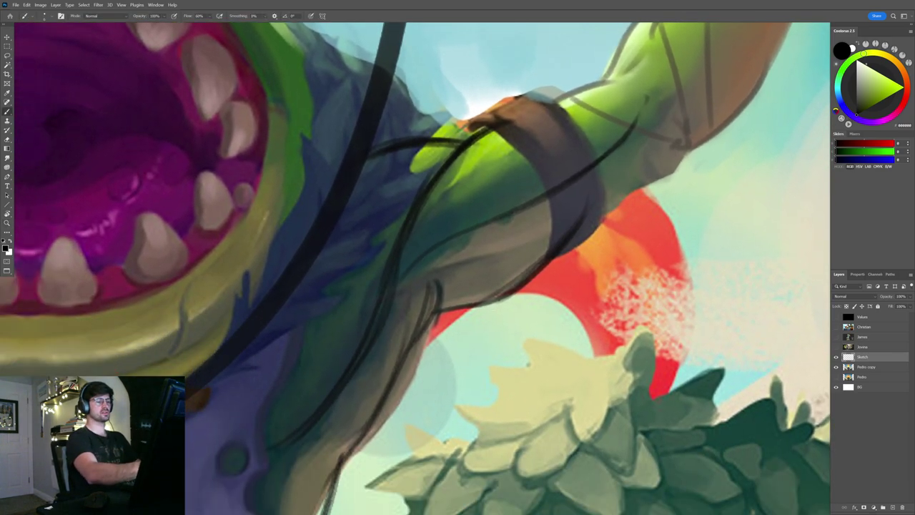
- Reinforce the lower contour of the right upper arm and extend it past the armband toward the forearm
{"action": "mouse_move", "coordinate": [466, 302]}
{"action": "left_mouse_down"}
{"action": "mouse_move", "coordinate": [607, 195]}
{"action": "mouse_move", "coordinate": [626, 192]}
{"action": "left_mouse_up"}
{"action": "left_click_drag", "start_coordinate": [567, 253], "coordinate": [635, 186]}
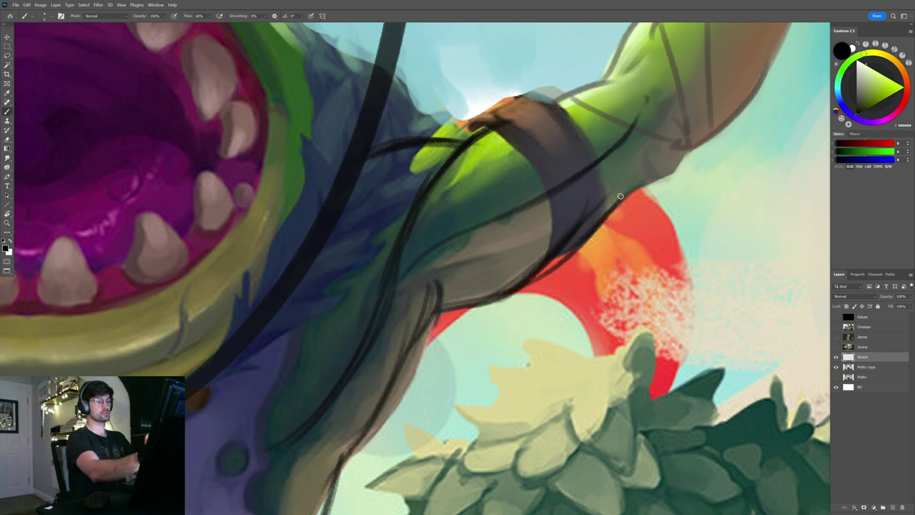
{"action": "left_click_drag", "start_coordinate": [465, 301], "coordinate": [522, 280]}
{"action": "mouse_move", "coordinate": [456, 259]}
{"action": "left_mouse_down"}
{"action": "mouse_move", "coordinate": [473, 260]}
{"action": "mouse_move", "coordinate": [491, 228]}
{"action": "mouse_move", "coordinate": [593, 160]}
{"action": "left_mouse_up"}
{"action": "left_click_drag", "start_coordinate": [626, 171], "coordinate": [574, 187]}
{"action": "key", "text": "ctrl+z"}
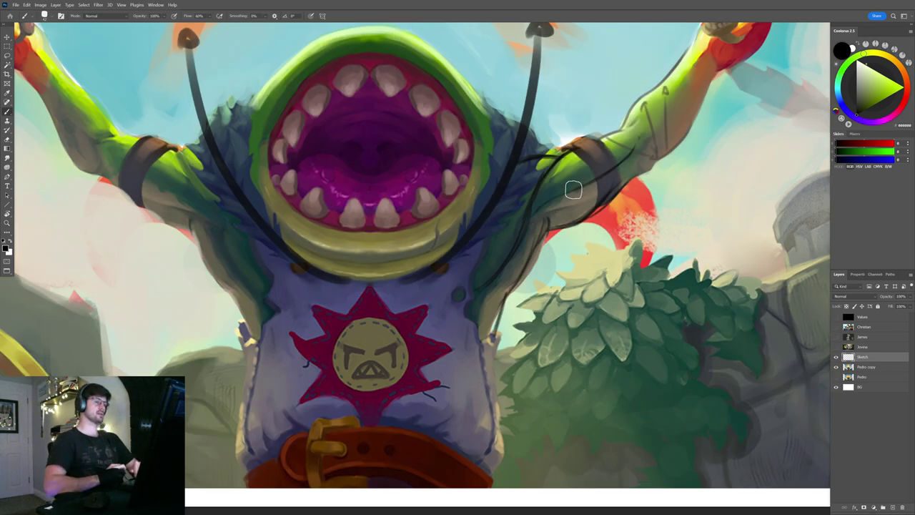
- Hide the Sketch layer and make the duplicate painting layer active again
{"action": "scroll", "coordinate": [573, 190], "scroll_direction": "down", "scroll_amount": 3}
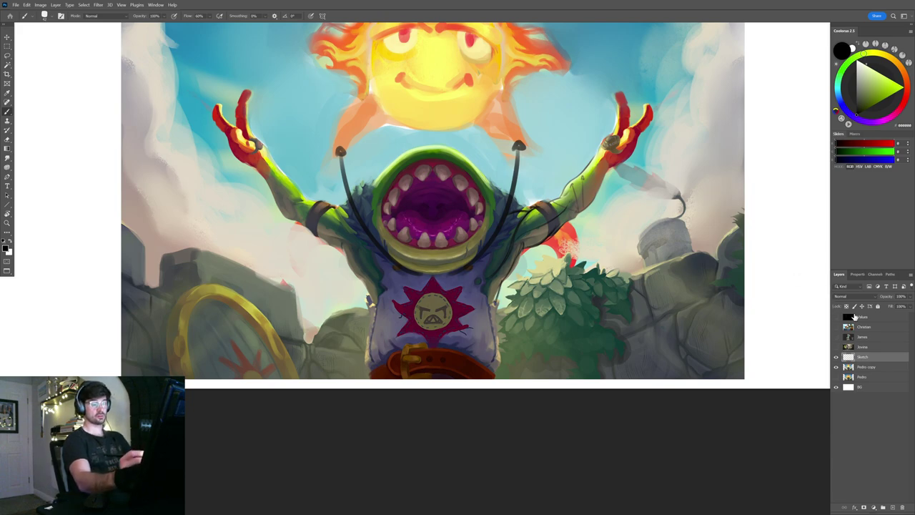
{"action": "left_click", "coordinate": [835, 357]}
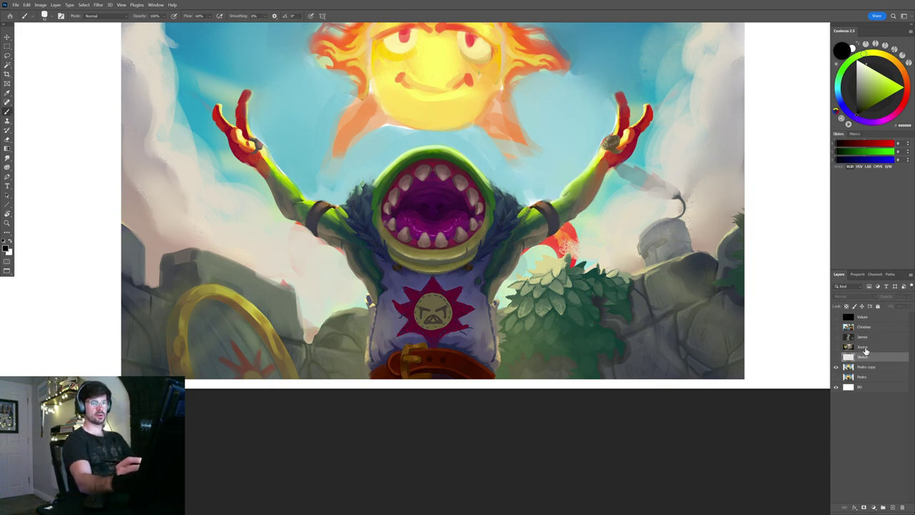
{"action": "left_click", "coordinate": [872, 366]}
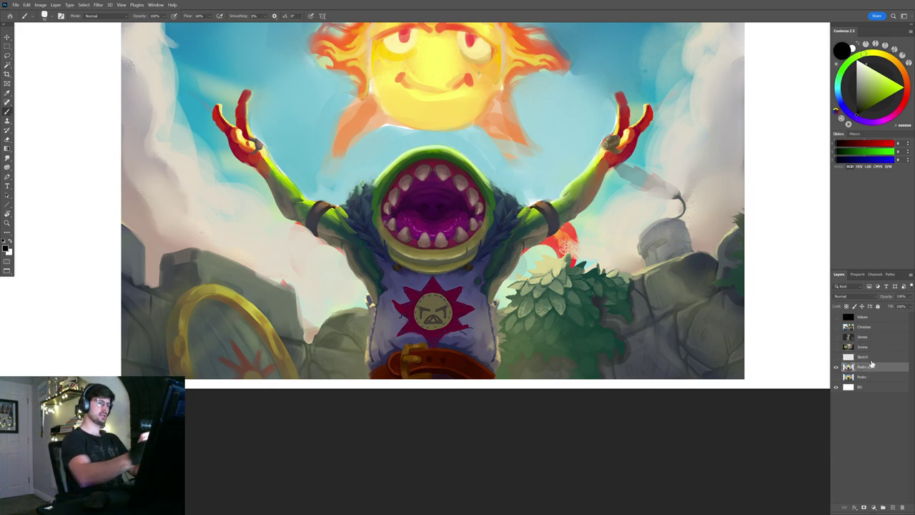
{"action": "left_click_drag", "start_coordinate": [608, 126], "coordinate": [619, 128]}
{"action": "left_click_drag", "start_coordinate": [538, 177], "coordinate": [620, 196]}
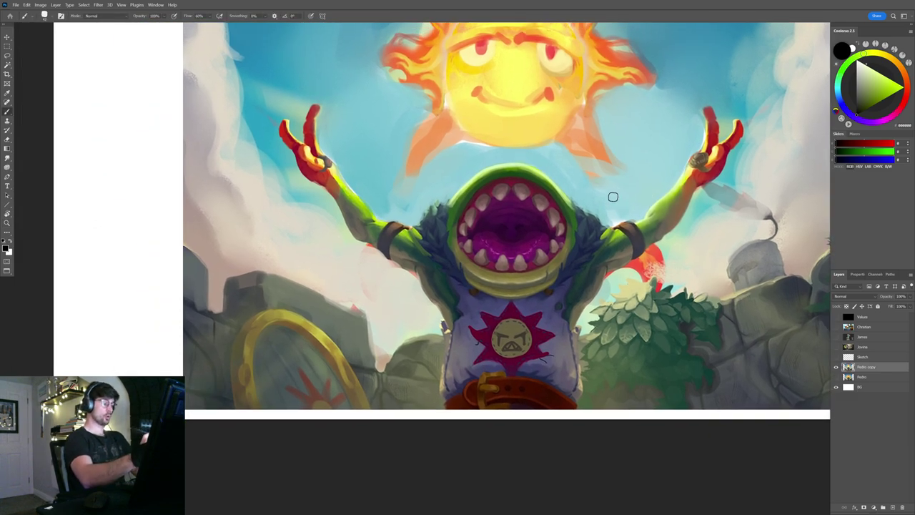
- Shrink the brush, sample the sky blue and touch up the sky around the creature's head and fur collar
{"action": "left_click_drag", "start_coordinate": [474, 177], "coordinate": [491, 180]}
{"action": "key", "text": "bracketleft"}
{"action": "key", "text": "bracketleft"}
{"action": "key", "text": "bracketleft"}
{"action": "key", "text": "bracketleft"}
{"action": "left_click", "coordinate": [430, 201], "text": "alt"}
{"action": "mouse_move", "coordinate": [381, 268]}
{"action": "left_mouse_down"}
{"action": "mouse_move", "coordinate": [419, 213]}
{"action": "mouse_move", "coordinate": [486, 170]}
{"action": "mouse_move", "coordinate": [461, 192]}
{"action": "left_mouse_up"}
{"action": "mouse_move", "coordinate": [624, 187]}
{"action": "left_mouse_down"}
{"action": "mouse_move", "coordinate": [558, 186]}
{"action": "mouse_move", "coordinate": [431, 220]}
{"action": "left_mouse_up"}
{"action": "mouse_move", "coordinate": [624, 311]}
{"action": "left_mouse_down"}
{"action": "mouse_move", "coordinate": [555, 218]}
{"action": "mouse_move", "coordinate": [479, 180]}
{"action": "left_mouse_up"}
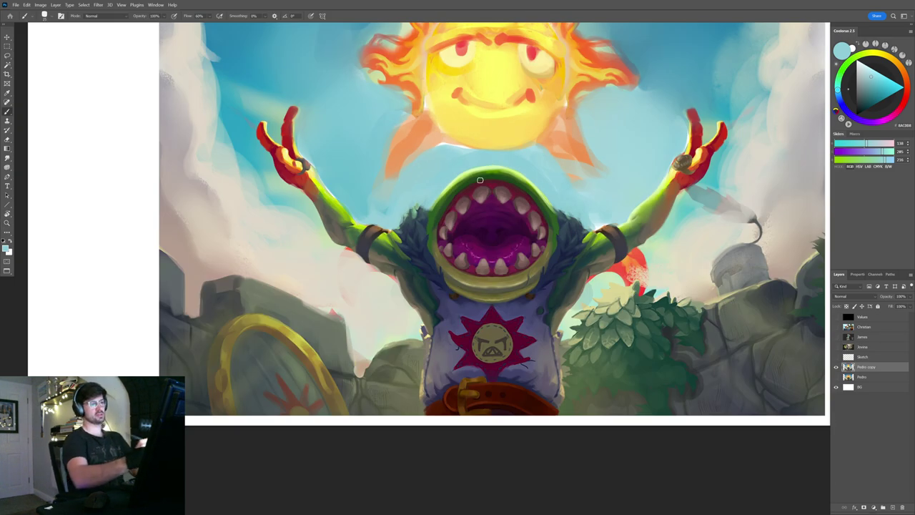
{"action": "left_click_drag", "start_coordinate": [495, 271], "coordinate": [546, 288]}
{"action": "left_click_drag", "start_coordinate": [533, 250], "coordinate": [513, 245]}
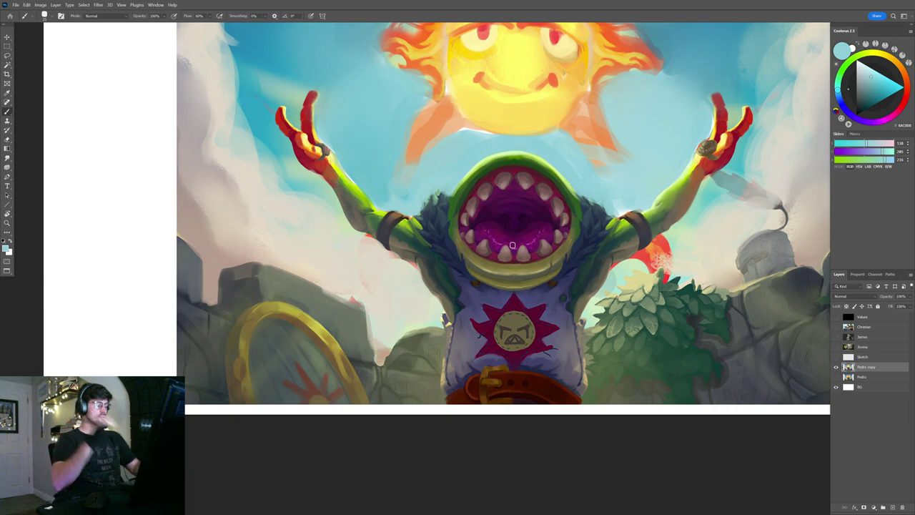
{"action": "left_click_drag", "start_coordinate": [526, 281], "coordinate": [561, 282]}
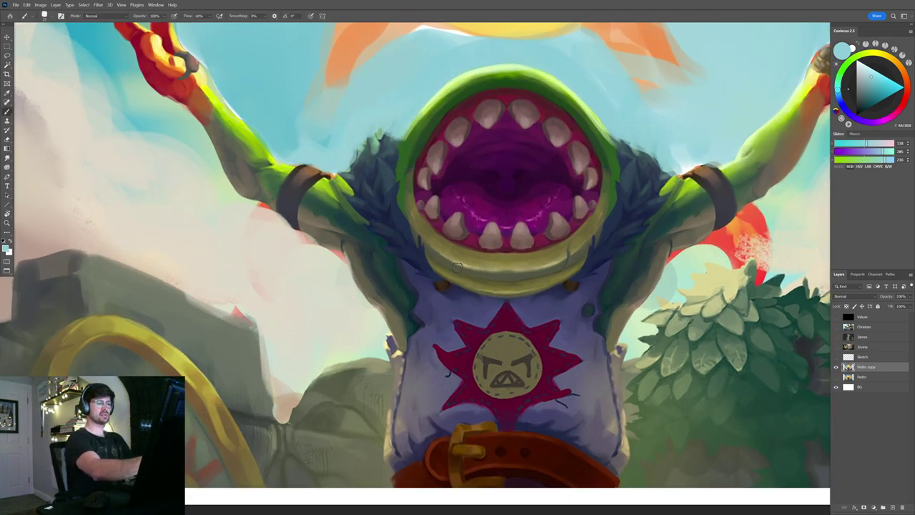
{"action": "left_click_drag", "start_coordinate": [458, 266], "coordinate": [544, 268]}
{"action": "left_click_drag", "start_coordinate": [424, 240], "coordinate": [588, 242]}
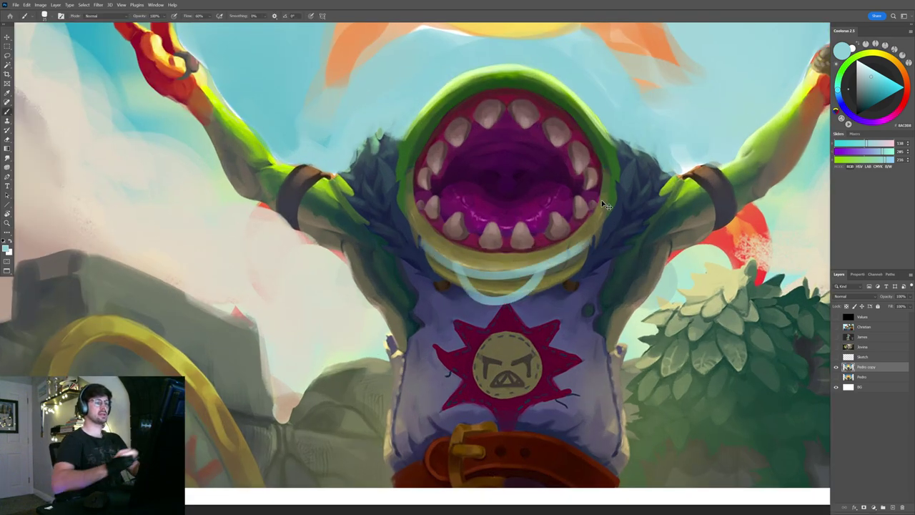
{"action": "key", "text": "ctrl+z"}
{"action": "key", "text": "ctrl+z"}
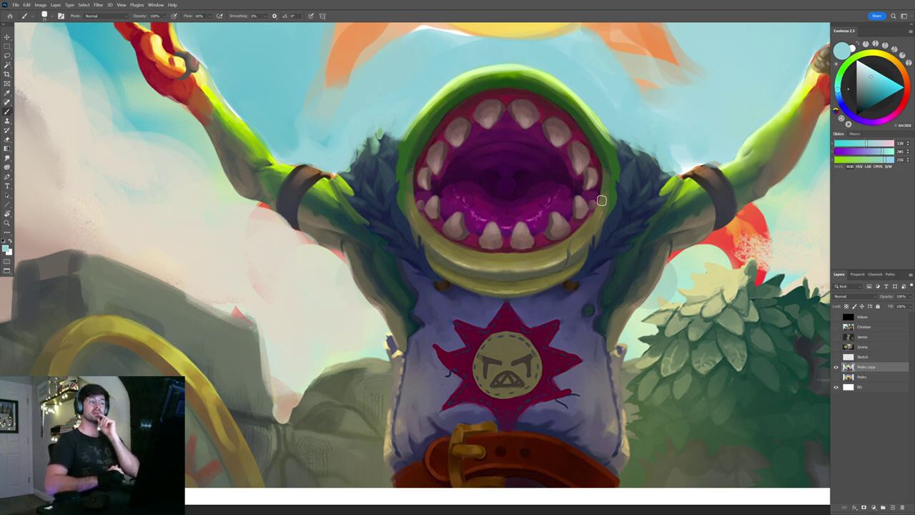
- Paint a flat olive jaw over the lower half of the open mouth, redoing strokes for a nearly straight upper edge
{"action": "scroll", "coordinate": [521, 153], "scroll_direction": "up", "scroll_amount": 3}
{"action": "mouse_move", "coordinate": [366, 226]}
{"action": "left_mouse_down"}
{"action": "mouse_move", "coordinate": [498, 245]}
{"action": "mouse_move", "coordinate": [594, 231]}
{"action": "left_mouse_up"}
{"action": "left_click_drag", "start_coordinate": [389, 238], "coordinate": [588, 243]}
{"action": "mouse_move", "coordinate": [538, 228]}
{"action": "left_mouse_down"}
{"action": "mouse_move", "coordinate": [597, 243]}
{"action": "mouse_move", "coordinate": [414, 243]}
{"action": "mouse_move", "coordinate": [538, 270]}
{"action": "mouse_move", "coordinate": [484, 237]}
{"action": "mouse_move", "coordinate": [427, 267]}
{"action": "mouse_move", "coordinate": [568, 236]}
{"action": "mouse_move", "coordinate": [383, 234]}
{"action": "mouse_move", "coordinate": [597, 249]}
{"action": "mouse_move", "coordinate": [464, 214]}
{"action": "mouse_move", "coordinate": [369, 220]}
{"action": "mouse_move", "coordinate": [502, 228]}
{"action": "mouse_move", "coordinate": [593, 200]}
{"action": "left_mouse_up"}
{"action": "key", "text": "ctrl+z"}
{"action": "left_click_drag", "start_coordinate": [370, 222], "coordinate": [608, 218]}
{"action": "scroll", "coordinate": [550, 223], "scroll_direction": "up", "scroll_amount": 2}
{"action": "key", "text": "ctrl+z"}
{"action": "left_click_drag", "start_coordinate": [338, 230], "coordinate": [570, 241]}
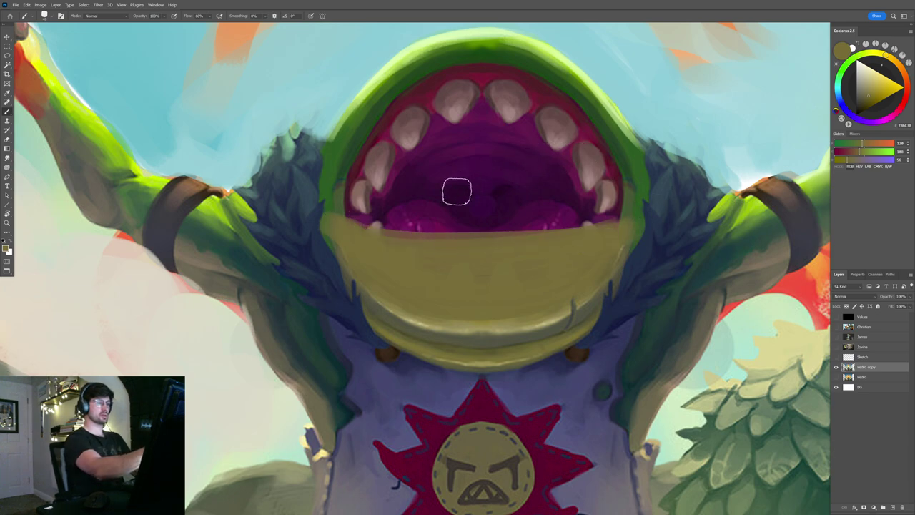
- Sample a tooth colour and paint a row of small lower teeth along the new jaw edge
{"action": "left_click", "coordinate": [378, 159], "text": "alt"}
{"action": "left_click_drag", "start_coordinate": [394, 222], "coordinate": [393, 230]}
{"action": "mouse_move", "coordinate": [476, 222]}
{"action": "left_mouse_down"}
{"action": "mouse_move", "coordinate": [474, 232]}
{"action": "mouse_move", "coordinate": [586, 227]}
{"action": "left_mouse_up"}
{"action": "left_click_drag", "start_coordinate": [436, 224], "coordinate": [418, 233]}
{"action": "scroll", "coordinate": [444, 228], "scroll_direction": "down", "scroll_amount": 3}
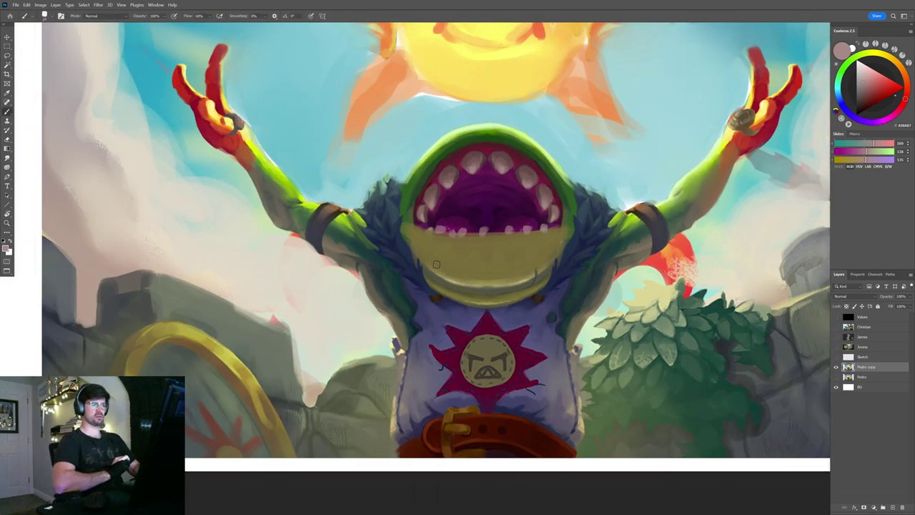
- Sample a darker olive, cover the old lip highlight, shade the underside of the jaw and blend it with the Smudge tool
{"action": "scroll", "coordinate": [436, 265], "scroll_direction": "up", "scroll_amount": 3}
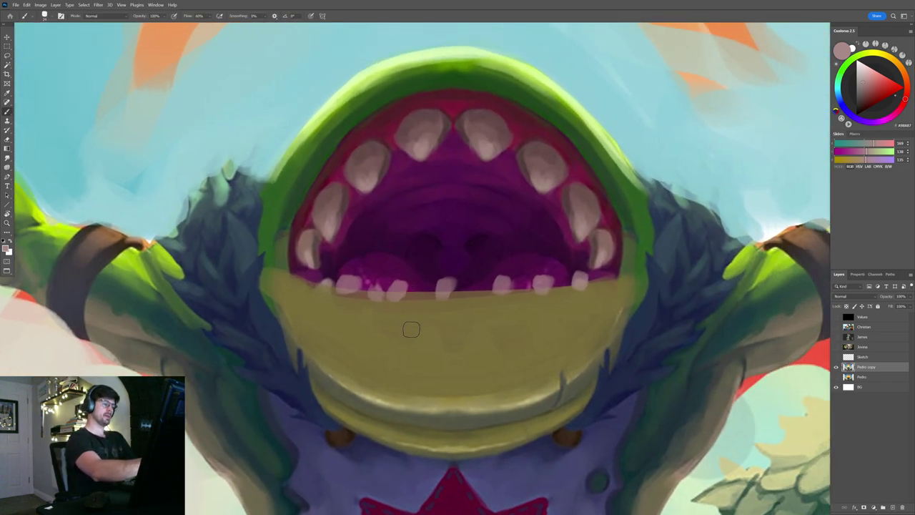
{"action": "left_click", "coordinate": [407, 414], "text": "alt"}
{"action": "left_click_drag", "start_coordinate": [406, 413], "coordinate": [423, 403]}
{"action": "mouse_move", "coordinate": [310, 343]}
{"action": "left_mouse_down"}
{"action": "mouse_move", "coordinate": [478, 399]}
{"action": "mouse_move", "coordinate": [515, 392]}
{"action": "left_mouse_up"}
{"action": "left_click_drag", "start_coordinate": [336, 380], "coordinate": [544, 393]}
{"action": "left_click_drag", "start_coordinate": [588, 307], "coordinate": [590, 280]}
{"action": "left_click_drag", "start_coordinate": [358, 369], "coordinate": [581, 340]}
{"action": "key", "text": "ctrl+z"}
{"action": "left_click_drag", "start_coordinate": [342, 343], "coordinate": [582, 339]}
{"action": "key", "text": "r"}
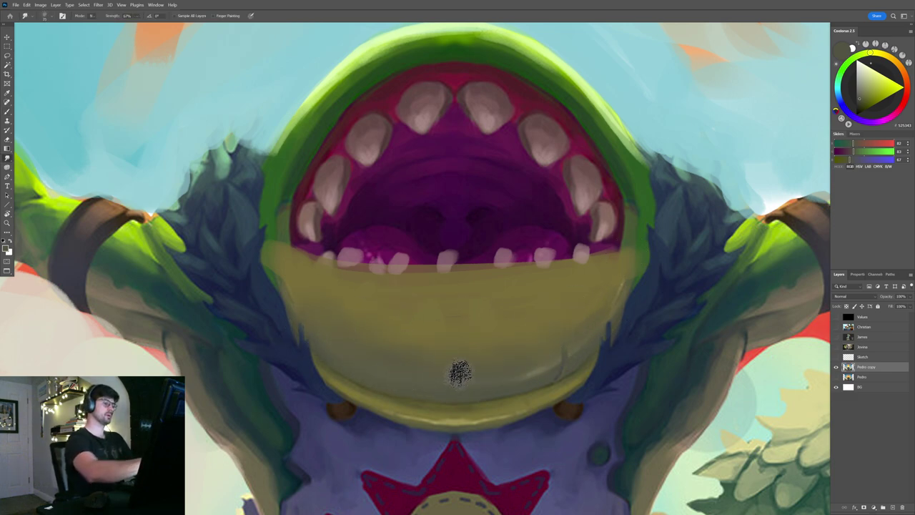
{"action": "scroll", "coordinate": [536, 251], "scroll_direction": "down", "scroll_amount": 5}
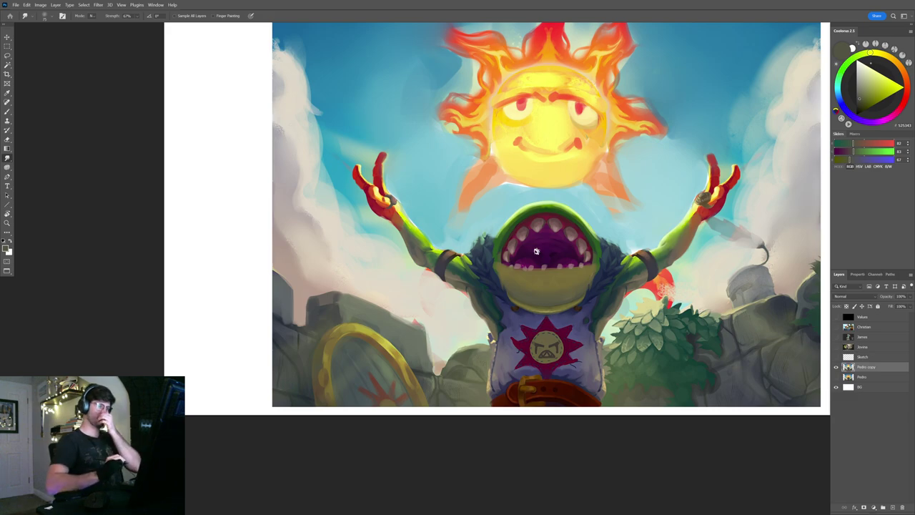
- Return to the Brush and repaint the jaw's lower contour as a rounder curve from side to side
{"action": "key", "text": "b"}
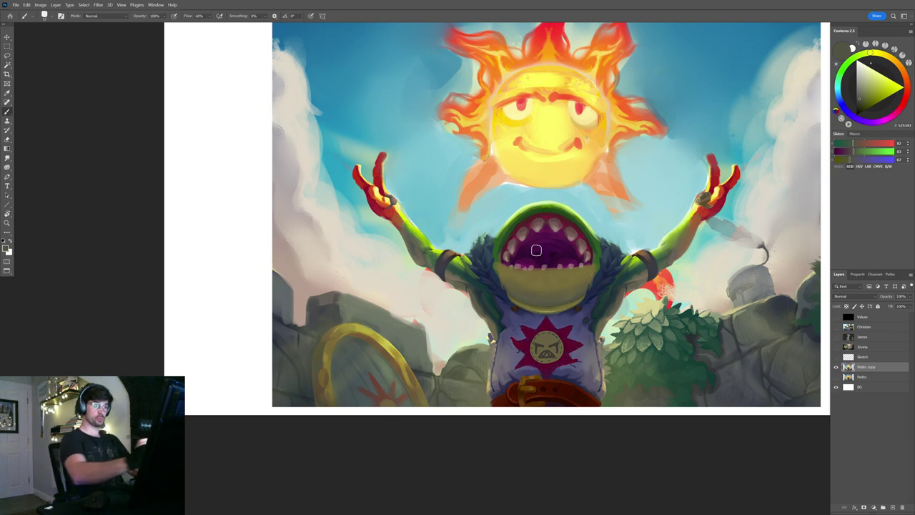
{"action": "scroll", "coordinate": [536, 251], "scroll_direction": "up", "scroll_amount": 5}
{"action": "left_click_drag", "start_coordinate": [388, 293], "coordinate": [383, 291]}
{"action": "left_click_drag", "start_coordinate": [302, 223], "coordinate": [415, 275]}
{"action": "key", "text": "ctrl+z"}
{"action": "mouse_move", "coordinate": [301, 228]}
{"action": "left_mouse_down"}
{"action": "mouse_move", "coordinate": [395, 275]}
{"action": "mouse_move", "coordinate": [401, 300]}
{"action": "mouse_move", "coordinate": [572, 311]}
{"action": "mouse_move", "coordinate": [581, 286]}
{"action": "mouse_move", "coordinate": [667, 217]}
{"action": "left_mouse_up"}
{"action": "left_click_drag", "start_coordinate": [611, 263], "coordinate": [652, 218]}
- Enlarge the brush and use sampled colours to shape a narrower throat beneath the rounded jaw
{"action": "left_click", "coordinate": [544, 275], "text": "alt"}
{"action": "key", "text": "bracketright"}
{"action": "left_click_drag", "start_coordinate": [432, 292], "coordinate": [517, 296]}
{"action": "left_click", "coordinate": [538, 240], "text": "alt"}
{"action": "left_click_drag", "start_coordinate": [430, 293], "coordinate": [555, 284]}
{"action": "left_click_drag", "start_coordinate": [582, 237], "coordinate": [520, 269]}
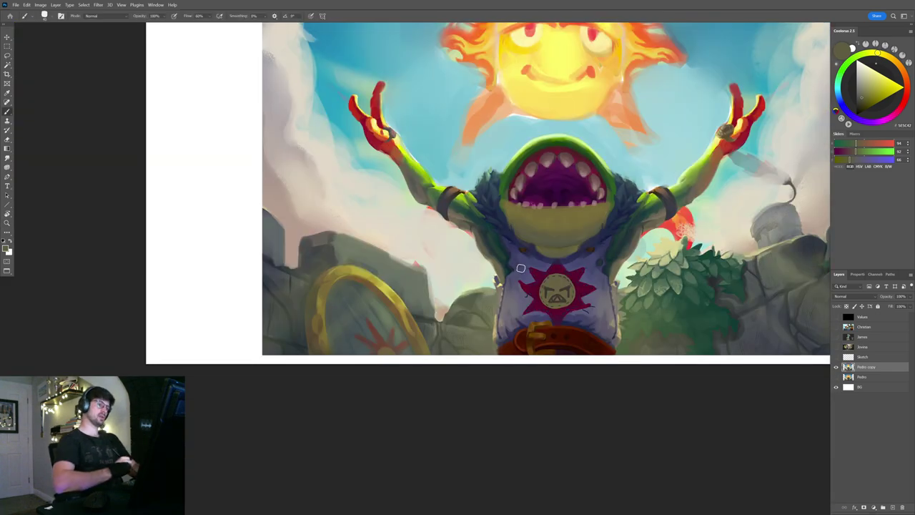
- Sample shirt, fur and olive jaw colours to tidy the jaw's lower edge against the collar, and soften it with the Smudge tool
{"action": "scroll", "coordinate": [521, 268], "scroll_direction": "up", "scroll_amount": 5}
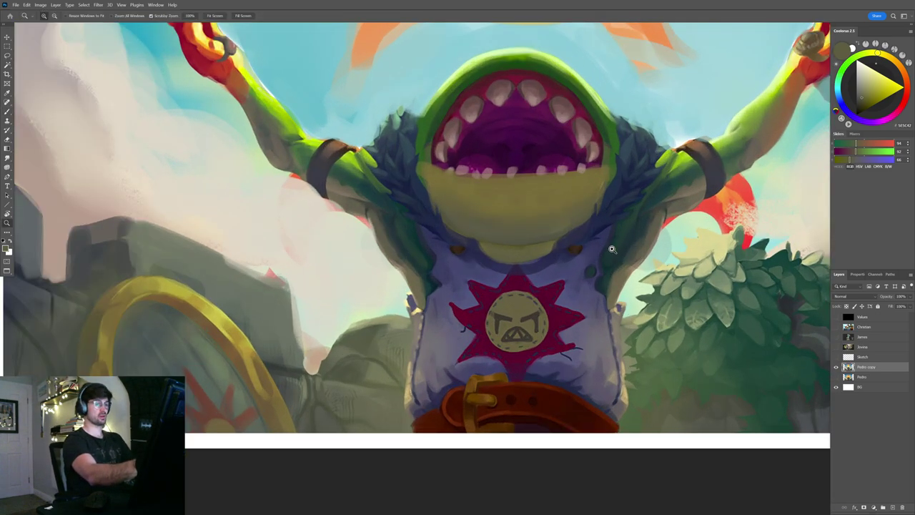
{"action": "left_click", "coordinate": [552, 272], "text": "alt"}
{"action": "scroll", "coordinate": [535, 265], "scroll_direction": "down", "scroll_amount": 5}
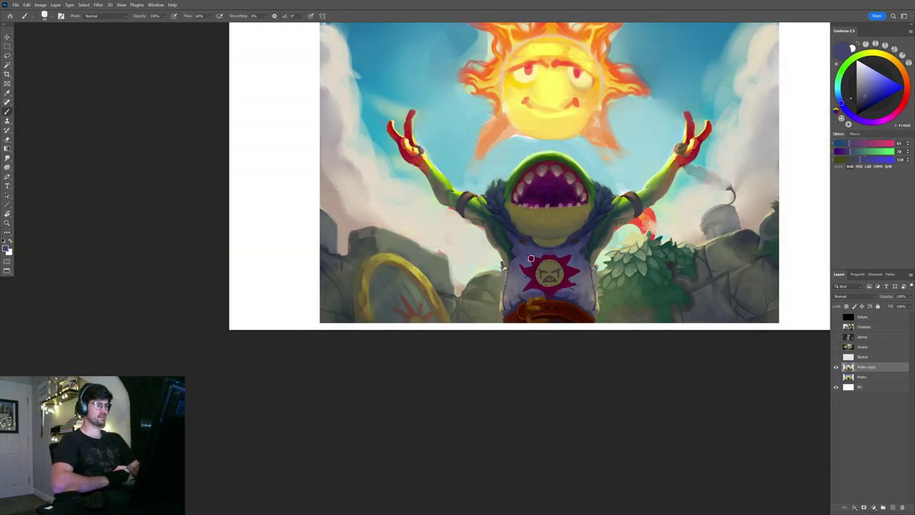
{"action": "scroll", "coordinate": [531, 259], "scroll_direction": "up", "scroll_amount": 5}
{"action": "left_click", "coordinate": [524, 272], "text": "alt"}
{"action": "left_click", "coordinate": [405, 254], "text": "alt"}
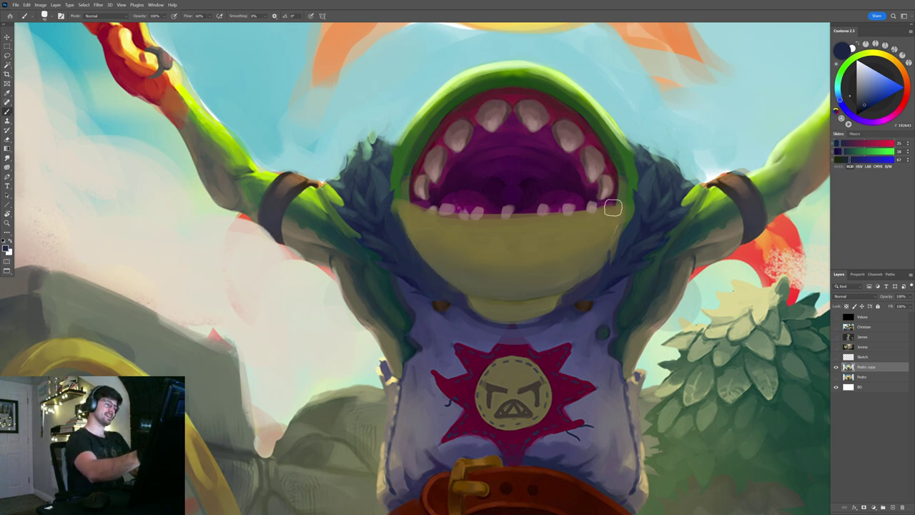
{"action": "left_click", "coordinate": [456, 273], "text": "alt"}
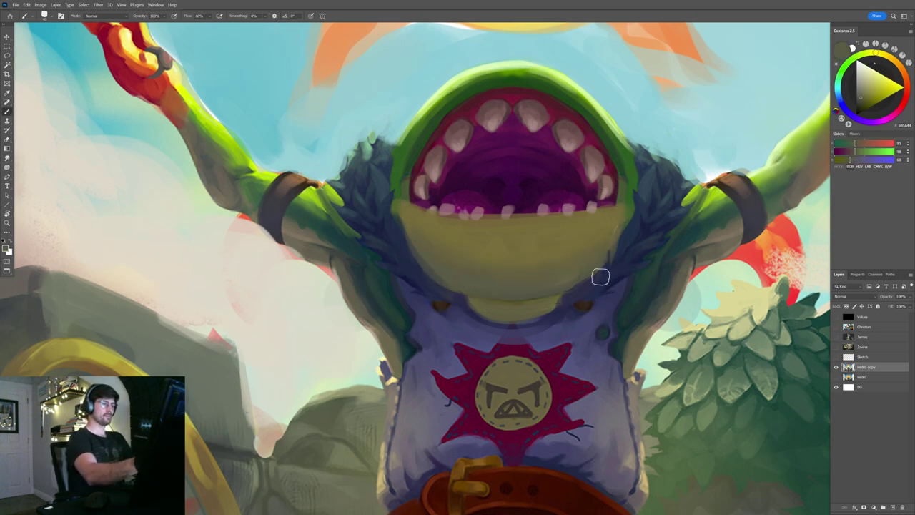
{"action": "scroll", "coordinate": [590, 238], "scroll_direction": "up", "scroll_amount": 1}
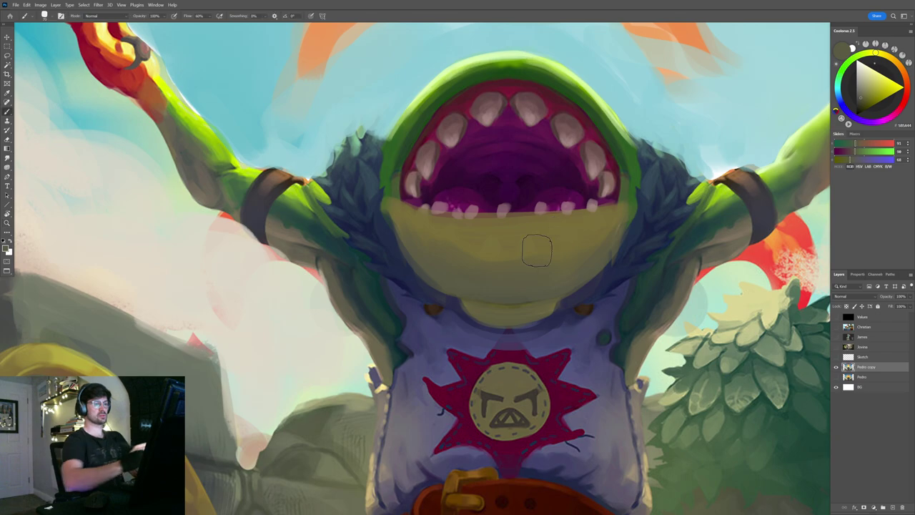
{"action": "key", "text": "r"}
{"action": "scroll", "coordinate": [499, 263], "scroll_direction": "down", "scroll_amount": 6}
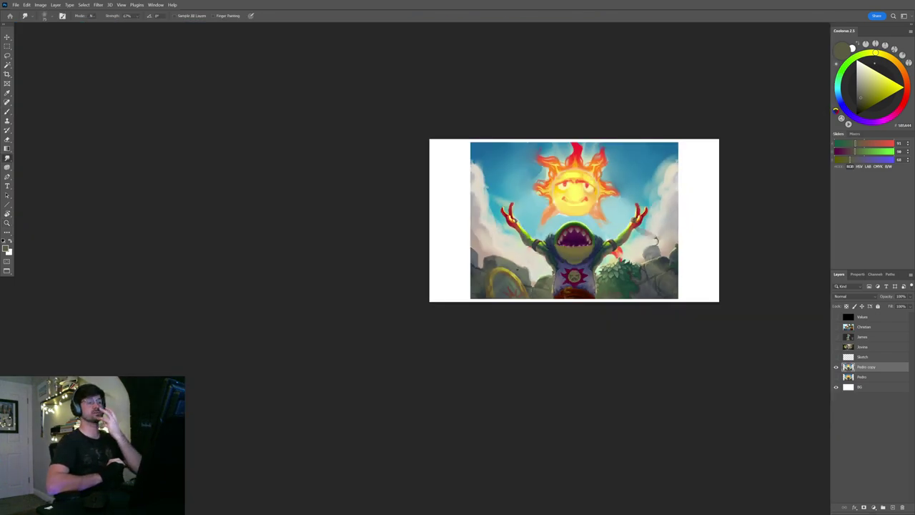
- Return to the Brush, sample the pale green rim colour and paint a brighter rim light over the top of the head and down both sides
{"action": "key", "text": "b"}
{"action": "mouse_move", "coordinate": [591, 224]}
{"action": "left_mouse_down"}
{"action": "mouse_move", "coordinate": [613, 228]}
{"action": "mouse_move", "coordinate": [579, 225]}
{"action": "mouse_move", "coordinate": [622, 225]}
{"action": "left_mouse_up"}
{"action": "left_click", "coordinate": [508, 194], "text": "alt"}
{"action": "left_click_drag", "start_coordinate": [501, 194], "coordinate": [474, 201]}
{"action": "left_click_drag", "start_coordinate": [412, 251], "coordinate": [419, 254]}
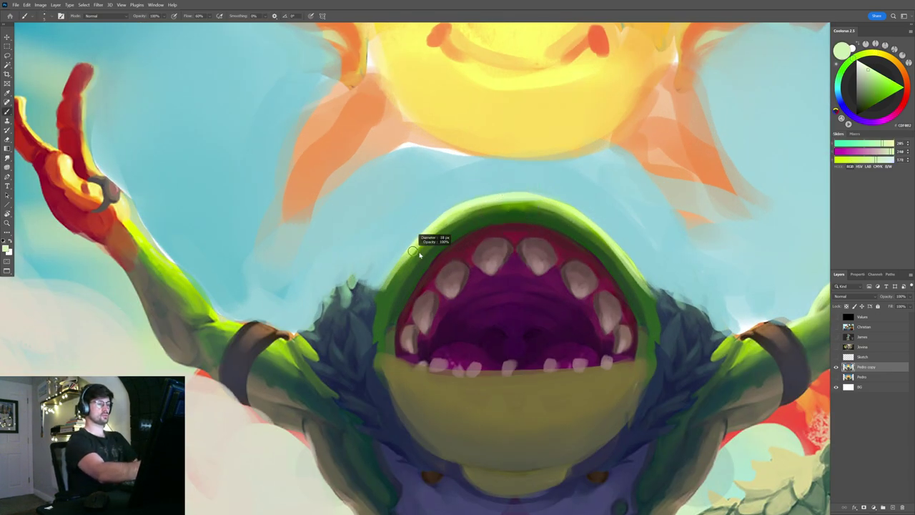
{"action": "mouse_move", "coordinate": [461, 200]}
{"action": "left_mouse_down"}
{"action": "mouse_move", "coordinate": [570, 199]}
{"action": "mouse_move", "coordinate": [618, 239]}
{"action": "left_mouse_up"}
{"action": "left_click_drag", "start_coordinate": [566, 205], "coordinate": [663, 314]}
{"action": "mouse_move", "coordinate": [486, 206]}
{"action": "left_mouse_down"}
{"action": "mouse_move", "coordinate": [398, 272]}
{"action": "mouse_move", "coordinate": [387, 299]}
{"action": "left_mouse_up"}
- Sample the head's darker green to refine the inner side of the rim light, and clean the head's outer edge with the adjacent fur colour
{"action": "mouse_move", "coordinate": [405, 262]}
{"action": "left_mouse_down"}
{"action": "mouse_move", "coordinate": [468, 231]}
{"action": "mouse_move", "coordinate": [443, 308]}
{"action": "mouse_move", "coordinate": [382, 316]}
{"action": "mouse_move", "coordinate": [413, 259]}
{"action": "left_mouse_up"}
{"action": "left_click", "coordinate": [384, 313], "text": "alt"}
{"action": "left_click_drag", "start_coordinate": [380, 311], "coordinate": [433, 239]}
{"action": "mouse_move", "coordinate": [604, 255]}
{"action": "left_mouse_down"}
{"action": "mouse_move", "coordinate": [660, 325]}
{"action": "mouse_move", "coordinate": [567, 217]}
{"action": "left_mouse_up"}
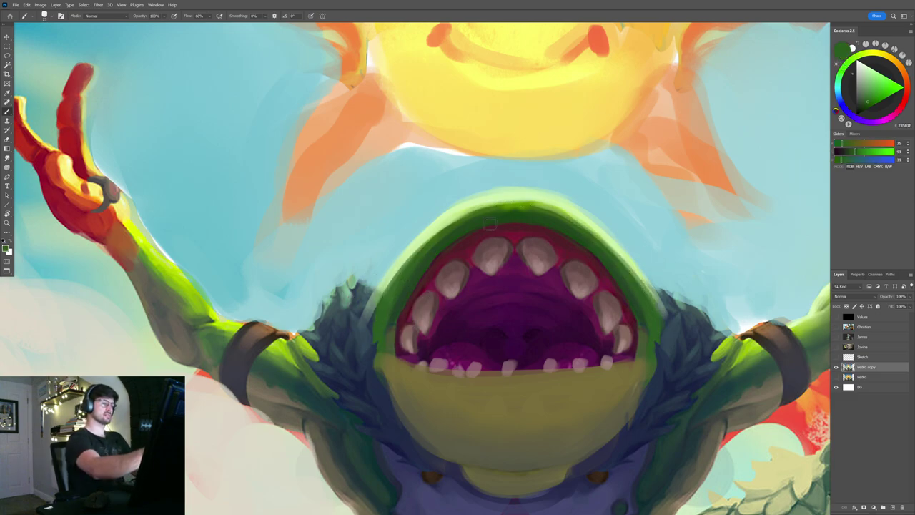
{"action": "left_click", "coordinate": [370, 327], "text": "alt"}
{"action": "left_click_drag", "start_coordinate": [374, 321], "coordinate": [363, 295]}
{"action": "key", "text": "z"}
{"action": "left_click_drag", "start_coordinate": [429, 331], "coordinate": [396, 330]}
{"action": "left_click", "coordinate": [396, 329], "text": "alt"}
{"action": "key", "text": "b"}
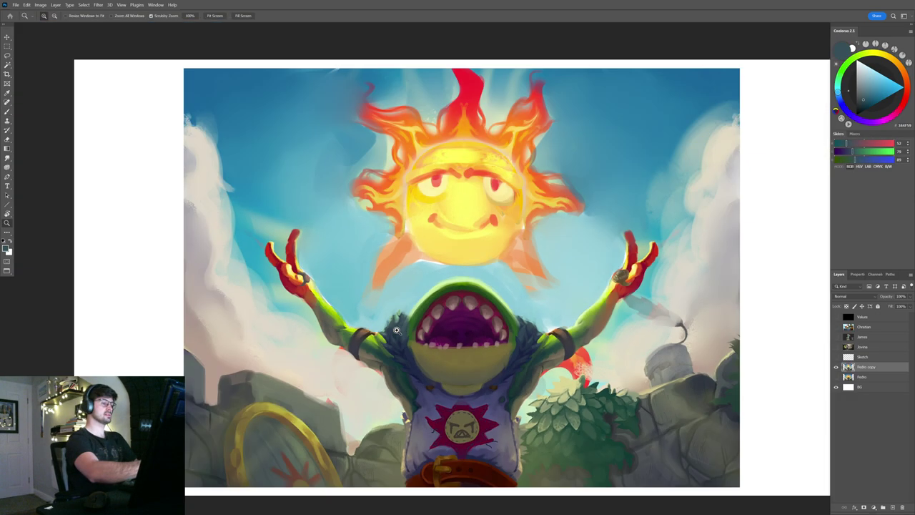
- With the Soft Round brush and a lighter, near-white green, paint a soft glow along the upper contour of the head
{"action": "key", "text": "z"}
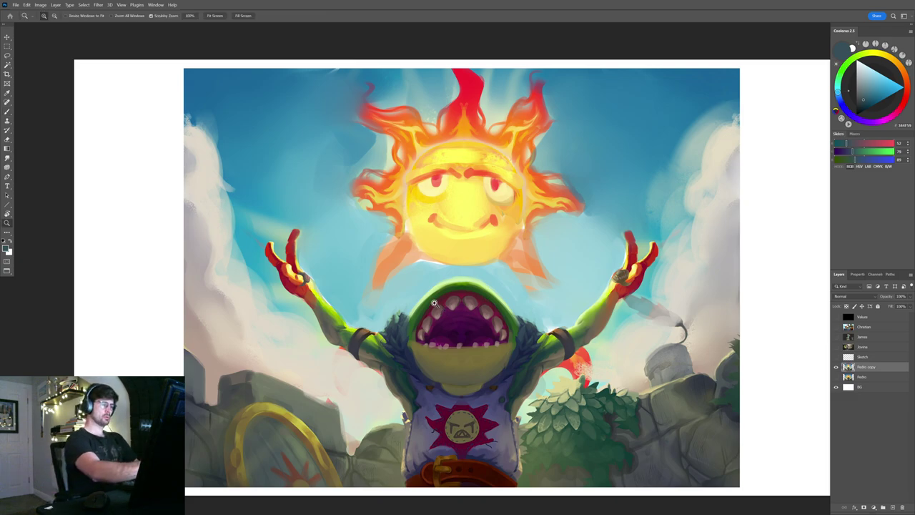
{"action": "left_click_drag", "start_coordinate": [432, 307], "coordinate": [446, 307]}
{"action": "key", "text": "b"}
{"action": "right_click", "coordinate": [445, 307]}
{"action": "left_click", "coordinate": [499, 331]}
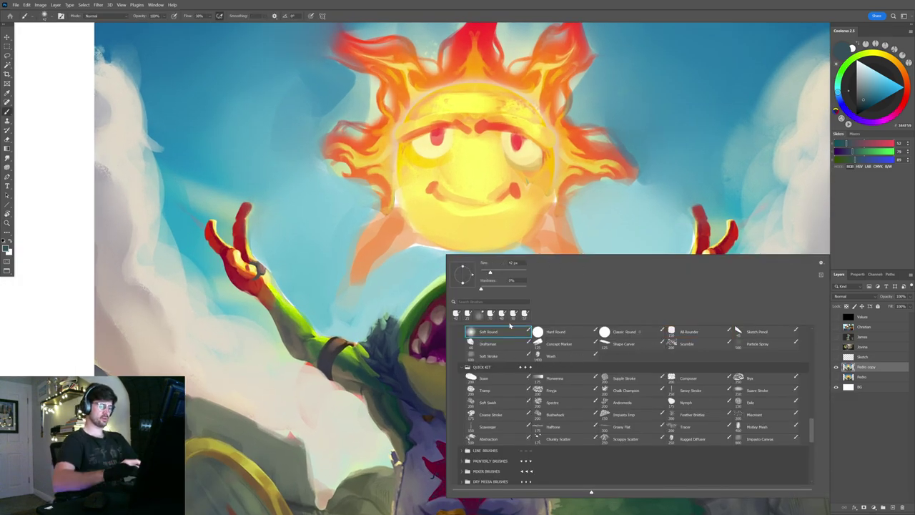
{"action": "key", "text": "Return"}
{"action": "scroll", "coordinate": [478, 255], "scroll_direction": "up", "scroll_amount": 2}
{"action": "left_click", "coordinate": [478, 255], "text": "alt"}
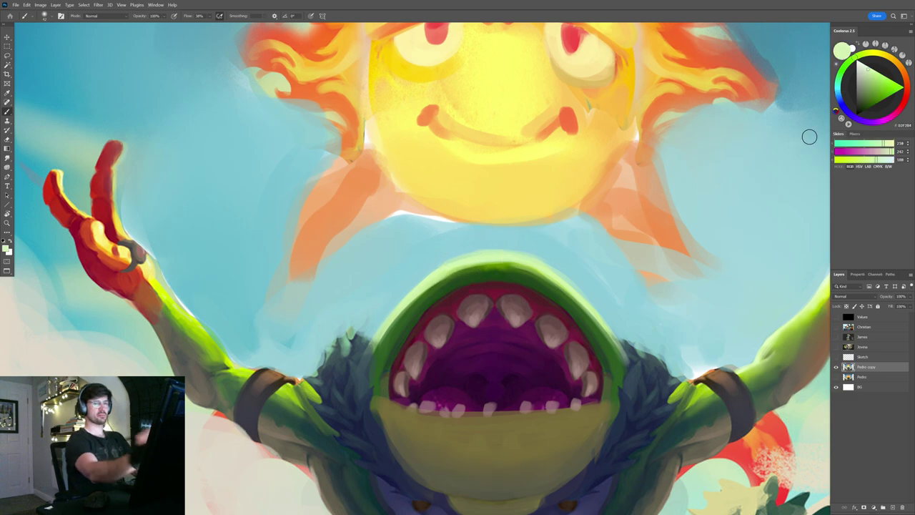
{"action": "left_click", "coordinate": [865, 66]}
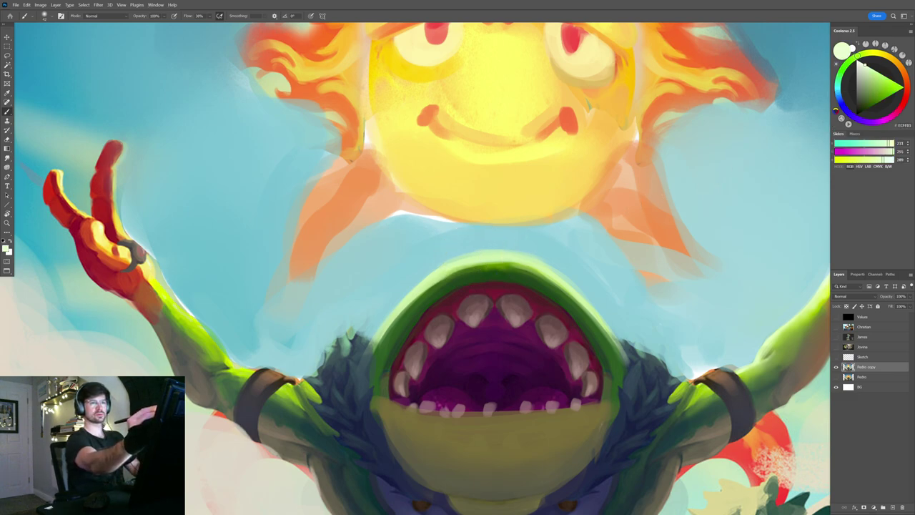
{"action": "left_click", "coordinate": [860, 55]}
{"action": "mouse_move", "coordinate": [464, 267]}
{"action": "left_mouse_down"}
{"action": "mouse_move", "coordinate": [483, 267]}
{"action": "mouse_move", "coordinate": [591, 342]}
{"action": "left_mouse_up"}
{"action": "mouse_move", "coordinate": [511, 247]}
{"action": "left_mouse_down"}
{"action": "mouse_move", "coordinate": [634, 343]}
{"action": "mouse_move", "coordinate": [576, 338]}
{"action": "left_mouse_up"}
{"action": "left_click_drag", "start_coordinate": [647, 264], "coordinate": [529, 179]}
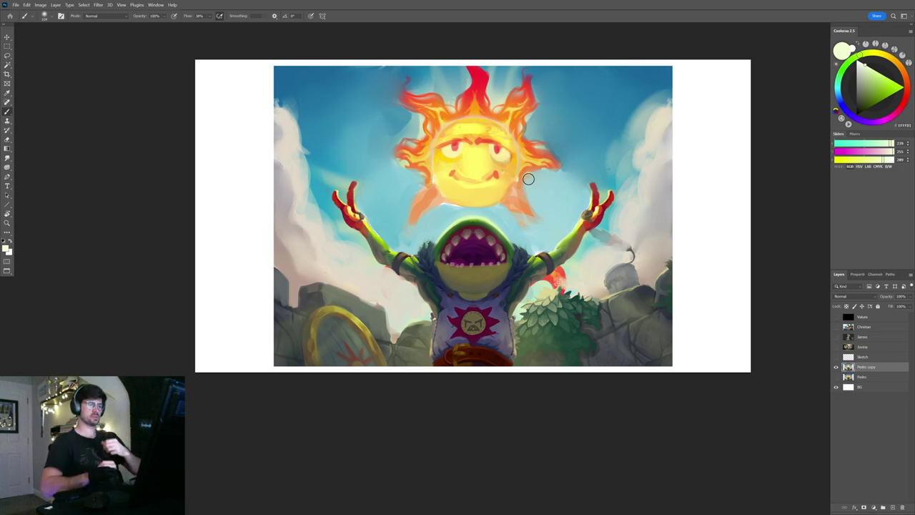
- Sample a pinkish-grey tooth colour, change to a harder brush preset, enlarge it and broaden the light areas on the upper teeth
{"action": "scroll", "coordinate": [488, 242], "scroll_direction": "up", "scroll_amount": 3}
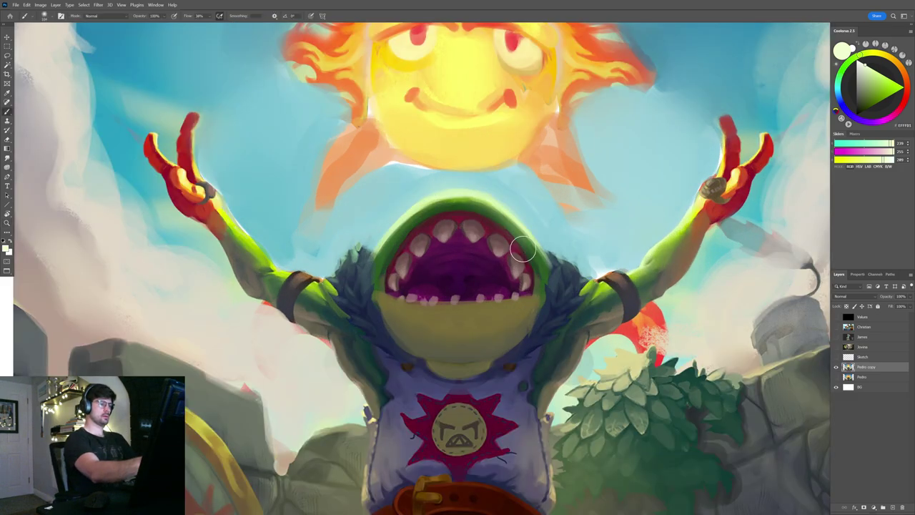
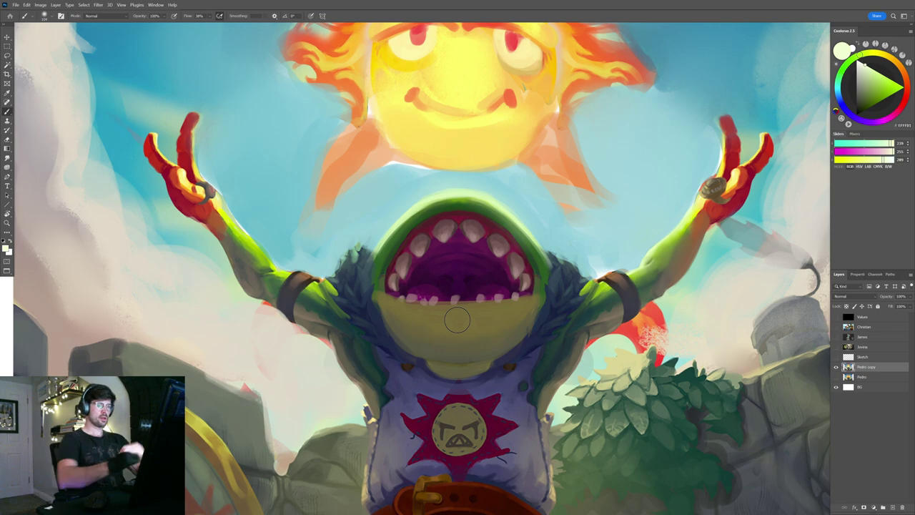
{"action": "scroll", "coordinate": [504, 283], "scroll_direction": "up", "scroll_amount": 1}
{"action": "left_click", "coordinate": [490, 219], "text": "alt"}
{"action": "left_click", "coordinate": [861, 77]}
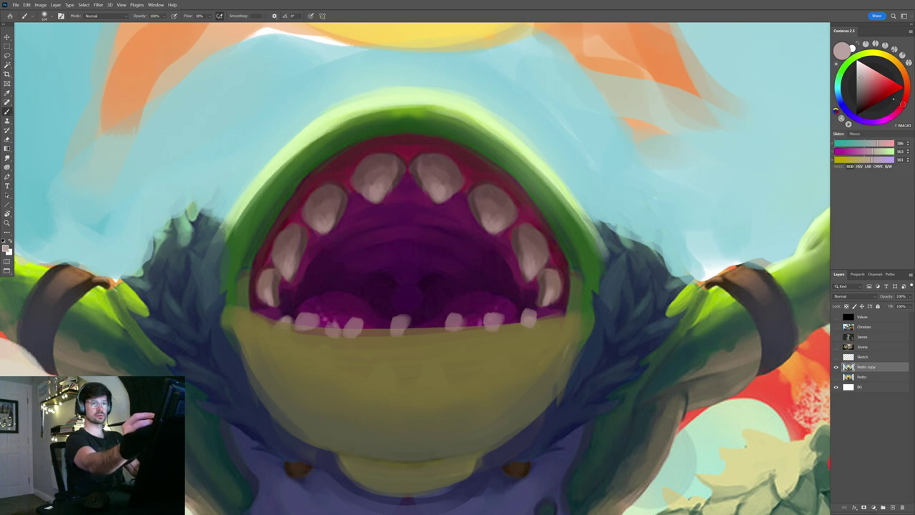
{"action": "scroll", "coordinate": [469, 183], "scroll_direction": "up", "scroll_amount": 1}
{"action": "right_click", "coordinate": [470, 187]}
{"action": "double_click", "coordinate": [722, 269]}
{"action": "left_click_drag", "start_coordinate": [483, 191], "coordinate": [403, 194]}
{"action": "left_click_drag", "start_coordinate": [441, 180], "coordinate": [475, 180]}
{"action": "key", "text": "bracketright"}
{"action": "key", "text": "bracketright"}
{"action": "key", "text": "bracketright"}
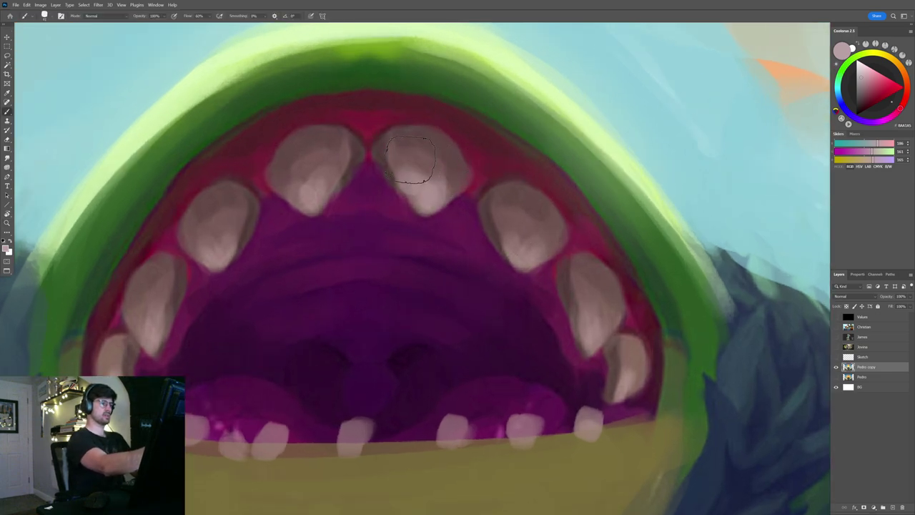
{"action": "left_click_drag", "start_coordinate": [416, 179], "coordinate": [437, 174]}
{"action": "left_click_drag", "start_coordinate": [525, 222], "coordinate": [539, 243]}
{"action": "mouse_move", "coordinate": [308, 184]}
{"action": "left_mouse_down"}
{"action": "mouse_move", "coordinate": [483, 171]}
{"action": "mouse_move", "coordinate": [491, 148]}
{"action": "left_mouse_up"}
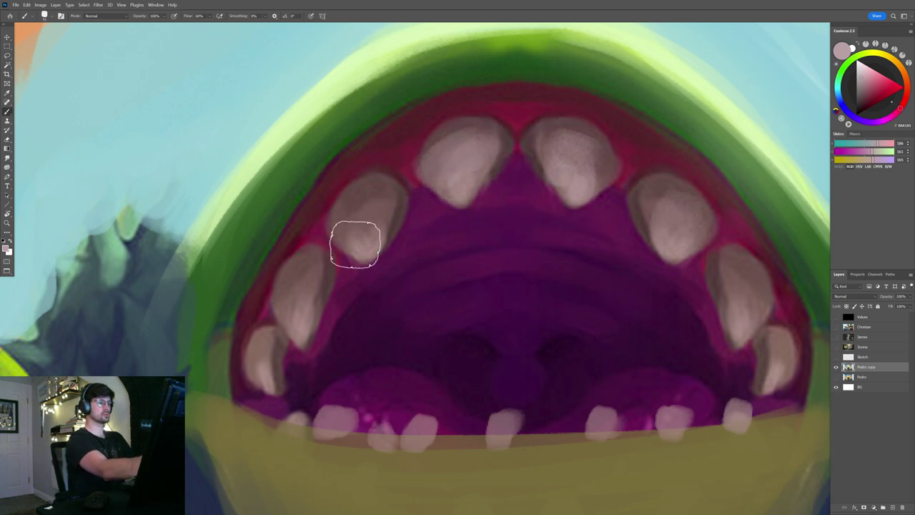
{"action": "scroll", "coordinate": [259, 373], "scroll_direction": "down", "scroll_amount": 3}
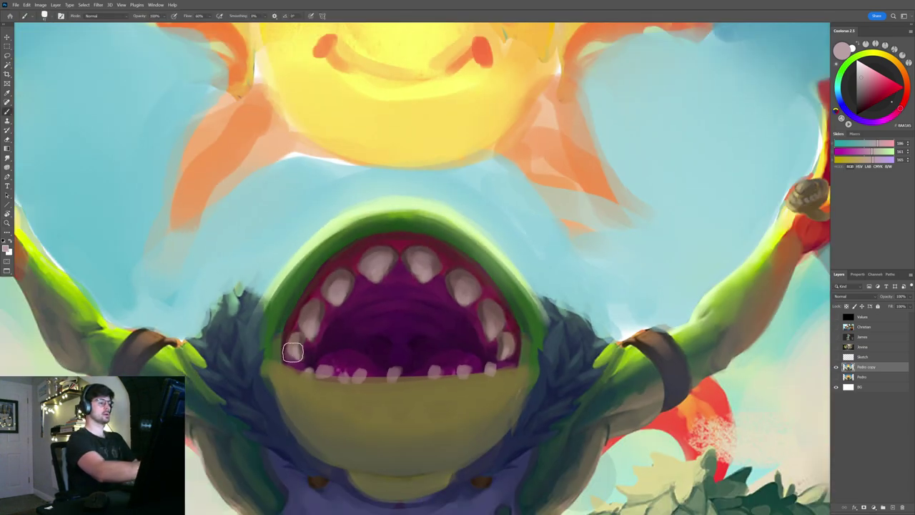
{"action": "scroll", "coordinate": [491, 309], "scroll_direction": "up", "scroll_amount": 2}
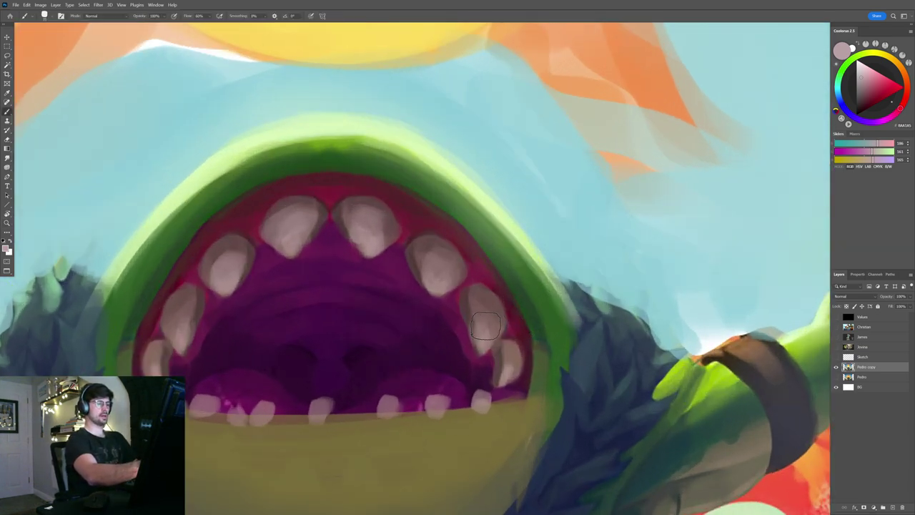
- Repaint the small lower teeth along the jaw edge with the same pinkish grey to make them more solid
{"action": "mouse_move", "coordinate": [329, 407]}
{"action": "left_mouse_down"}
{"action": "mouse_move", "coordinate": [319, 409]}
{"action": "mouse_move", "coordinate": [422, 345]}
{"action": "left_mouse_up"}
{"action": "left_click_drag", "start_coordinate": [284, 359], "coordinate": [320, 361]}
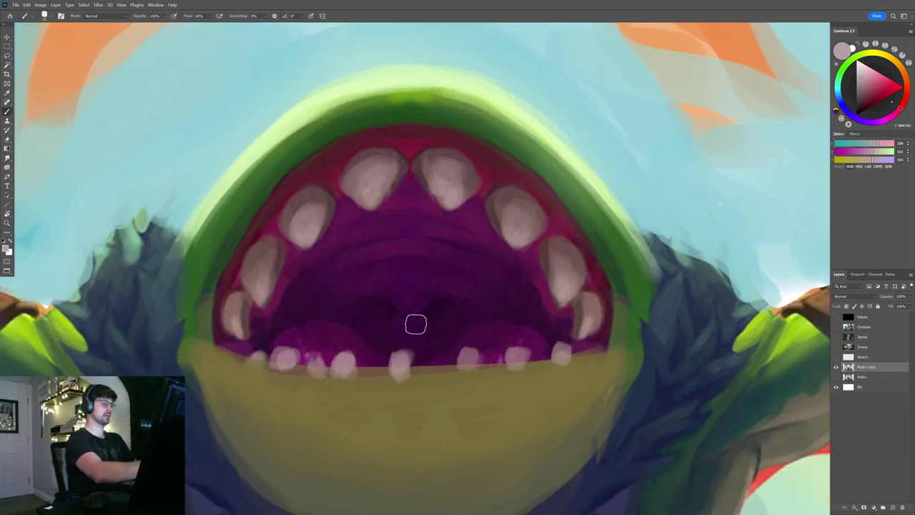
{"action": "mouse_move", "coordinate": [474, 361]}
{"action": "left_mouse_down"}
{"action": "mouse_move", "coordinate": [469, 356]}
{"action": "mouse_move", "coordinate": [514, 353]}
{"action": "left_mouse_up"}
{"action": "left_click_drag", "start_coordinate": [561, 353], "coordinate": [549, 295]}
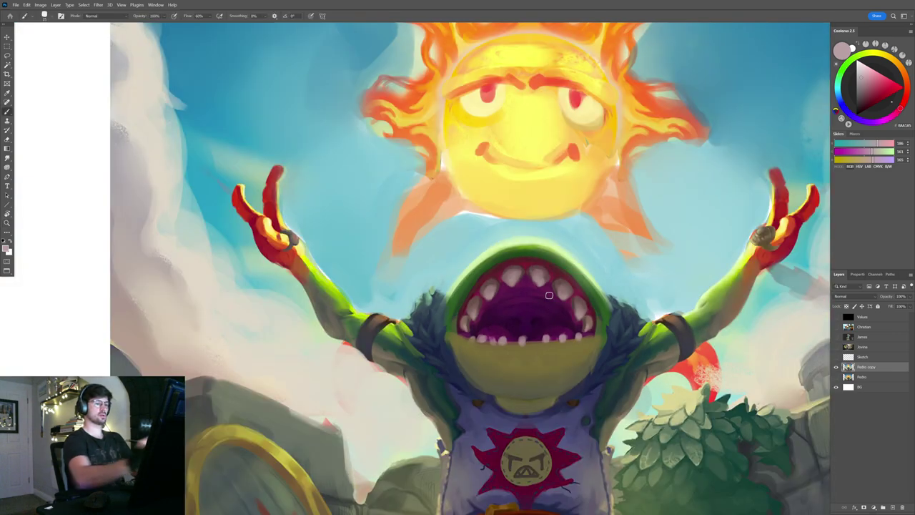
- Sample the jaw's olive, pick a slightly lighter tone and paint a thin lip band along the lower edge of the mouth
{"action": "mouse_move", "coordinate": [561, 346]}
{"action": "left_mouse_down"}
{"action": "mouse_move", "coordinate": [589, 356]}
{"action": "mouse_move", "coordinate": [611, 311]}
{"action": "mouse_move", "coordinate": [555, 206]}
{"action": "left_mouse_up"}
{"action": "key", "text": "r"}
{"action": "left_click", "coordinate": [572, 276], "text": "alt"}
{"action": "left_click_drag", "start_coordinate": [579, 276], "coordinate": [575, 235]}
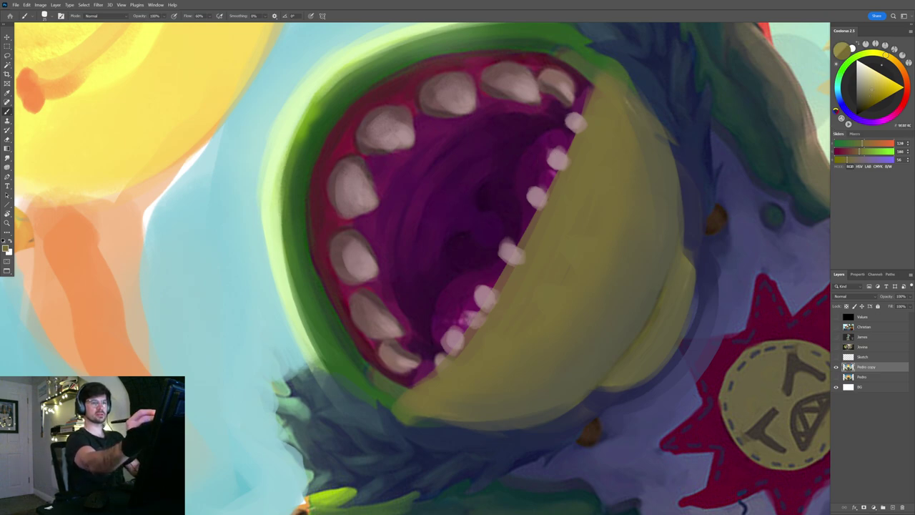
{"action": "left_click_drag", "start_coordinate": [871, 90], "coordinate": [873, 88]}
{"action": "mouse_move", "coordinate": [426, 391]}
{"action": "left_mouse_down"}
{"action": "mouse_move", "coordinate": [497, 289]}
{"action": "mouse_move", "coordinate": [565, 55]}
{"action": "left_mouse_up"}
{"action": "mouse_move", "coordinate": [444, 363]}
{"action": "left_mouse_down"}
{"action": "mouse_move", "coordinate": [497, 293]}
{"action": "mouse_move", "coordinate": [574, 63]}
{"action": "left_mouse_up"}
- Sample a darker olive, enlarge the brush, paint a shadow band beneath the lower lip and blend it with the Smudge tool
{"action": "left_click", "coordinate": [580, 214], "text": "alt"}
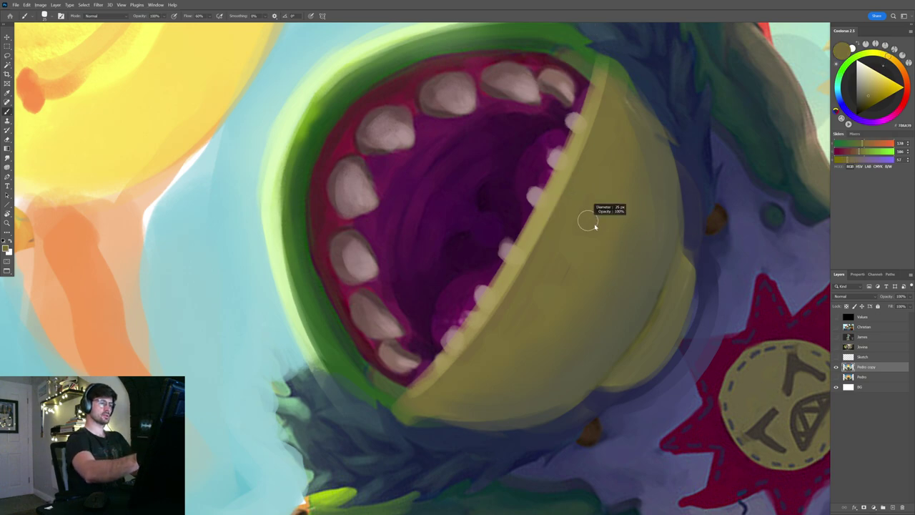
{"action": "left_click", "coordinate": [626, 322], "text": "alt"}
{"action": "key", "text": "]"}
{"action": "key", "text": "]"}
{"action": "key", "text": "]"}
{"action": "key", "text": "]"}
{"action": "key", "text": "]"}
{"action": "left_click_drag", "start_coordinate": [484, 356], "coordinate": [599, 139]}
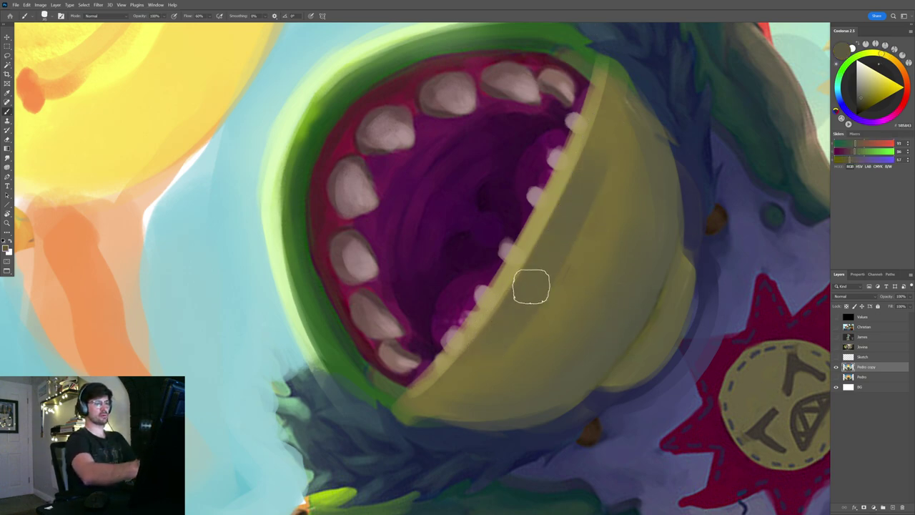
{"action": "left_click_drag", "start_coordinate": [506, 327], "coordinate": [602, 143]}
{"action": "key", "text": "r"}
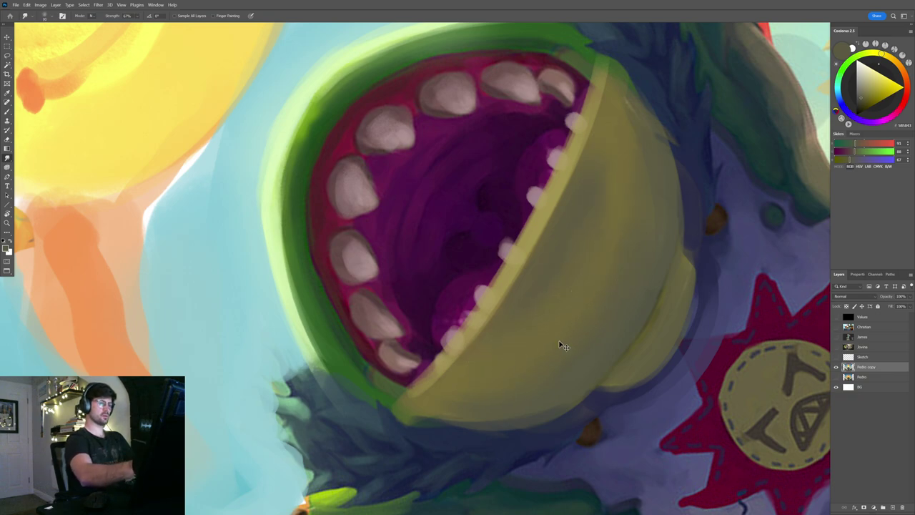
{"action": "key", "text": "r"}
{"action": "left_click_drag", "start_coordinate": [635, 198], "coordinate": [586, 369]}
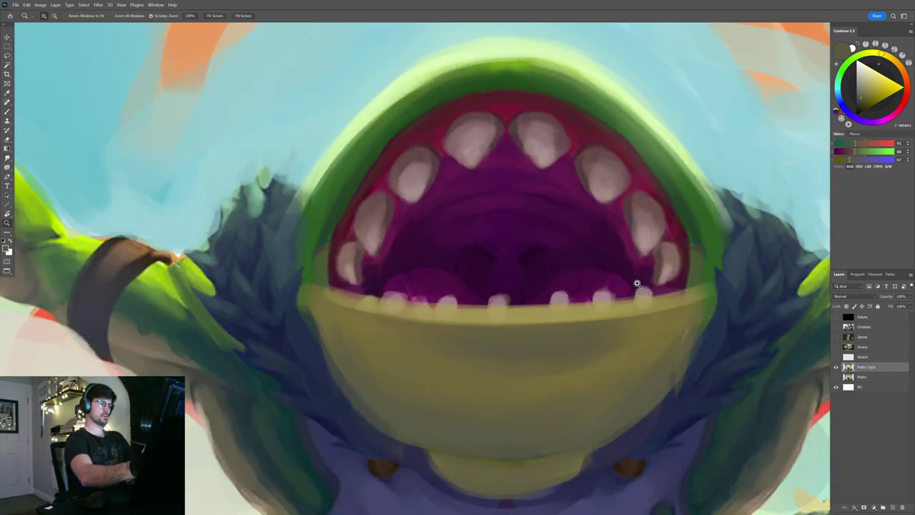
{"action": "left_click_drag", "start_coordinate": [638, 284], "coordinate": [550, 286]}
{"action": "left_click_drag", "start_coordinate": [669, 273], "coordinate": [622, 262]}
- Return to the Brush, pick a near-black purple and darken the two hollows at the back of the mouth
{"action": "key", "text": "b"}
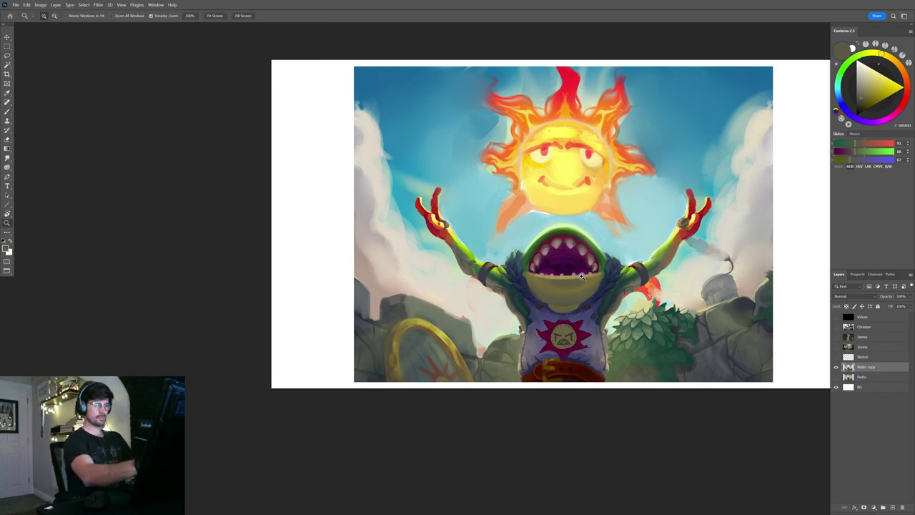
{"action": "scroll", "coordinate": [564, 260], "scroll_direction": "up", "scroll_amount": 6}
{"action": "left_click", "coordinate": [546, 235], "text": "alt"}
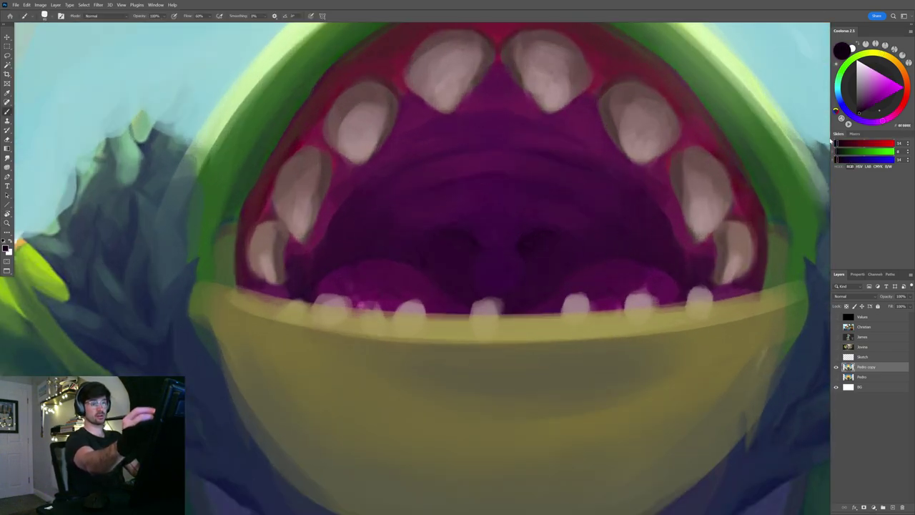
{"action": "left_click_drag", "start_coordinate": [497, 218], "coordinate": [475, 228]}
{"action": "mouse_move", "coordinate": [463, 250]}
{"action": "left_mouse_down"}
{"action": "mouse_move", "coordinate": [437, 261]}
{"action": "mouse_move", "coordinate": [463, 260]}
{"action": "mouse_move", "coordinate": [433, 256]}
{"action": "mouse_move", "coordinate": [473, 276]}
{"action": "left_mouse_up"}
{"action": "mouse_move", "coordinate": [596, 250]}
{"action": "left_mouse_down"}
{"action": "mouse_move", "coordinate": [536, 261]}
{"action": "mouse_move", "coordinate": [558, 251]}
{"action": "mouse_move", "coordinate": [539, 243]}
{"action": "mouse_move", "coordinate": [549, 282]}
{"action": "left_mouse_up"}
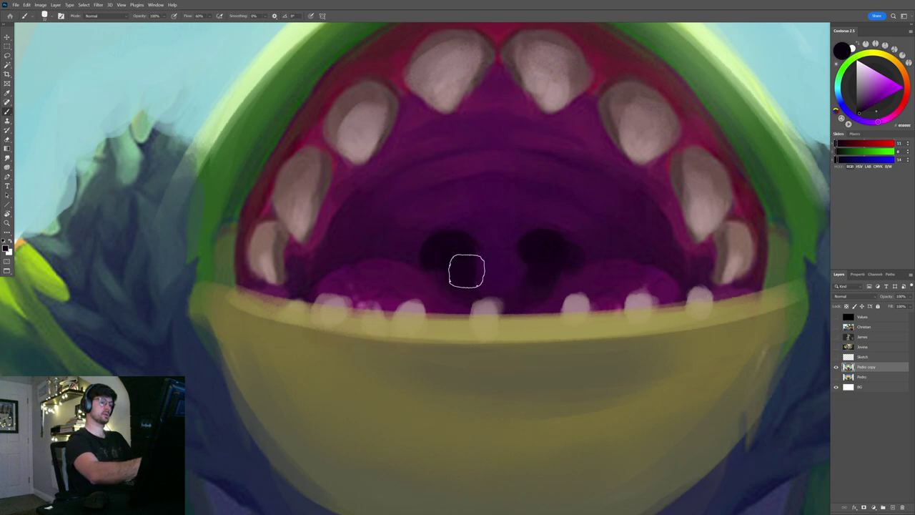
{"action": "scroll", "coordinate": [515, 272], "scroll_direction": "down", "scroll_amount": 5, "text": "alt"}
{"action": "scroll", "coordinate": [561, 261], "scroll_direction": "up", "scroll_amount": 5, "text": "alt"}
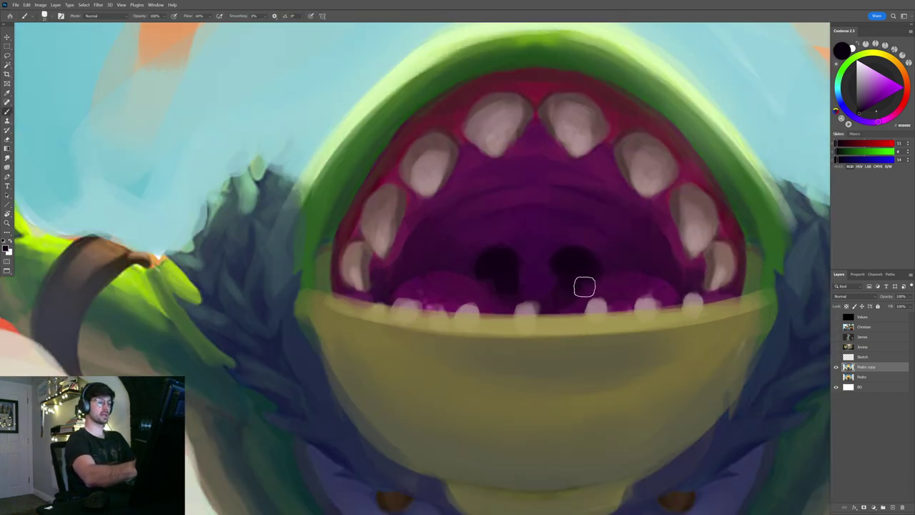
{"action": "scroll", "coordinate": [584, 287], "scroll_direction": "down", "scroll_amount": 5, "text": "alt"}
{"action": "scroll", "coordinate": [722, 237], "scroll_direction": "down", "scroll_amount": 3, "text": "alt"}
- Sample a tooth's shadow tone, adjust it to a muted dark reddish brown and shade the roots of the upper teeth
{"action": "scroll", "coordinate": [629, 236], "scroll_direction": "up", "scroll_amount": 8, "text": "alt"}
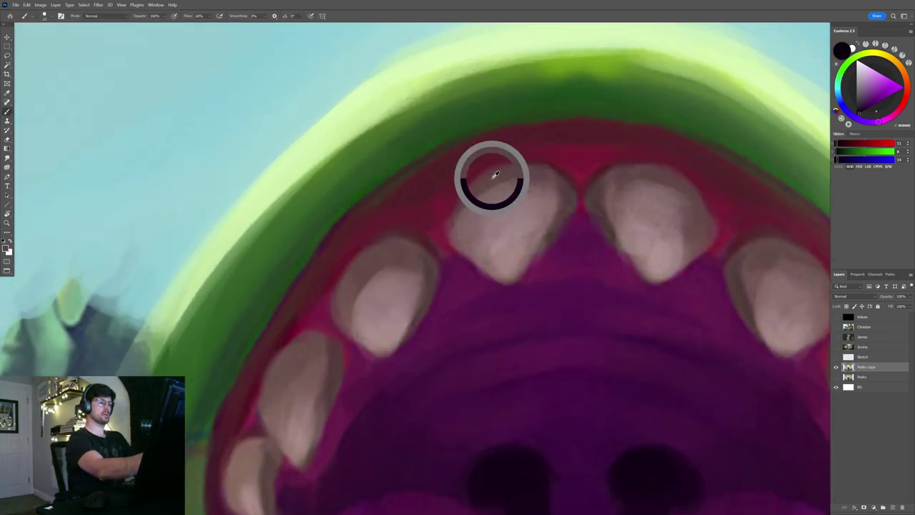
{"action": "left_click", "coordinate": [494, 175], "text": "alt"}
{"action": "left_click_drag", "start_coordinate": [862, 99], "coordinate": [863, 100]}
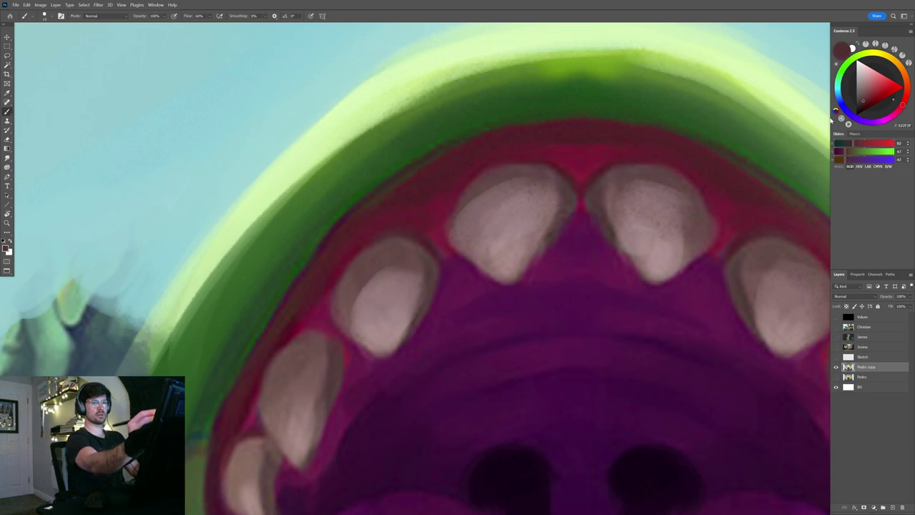
{"action": "left_click_drag", "start_coordinate": [495, 199], "coordinate": [489, 200], "text": "alt"}
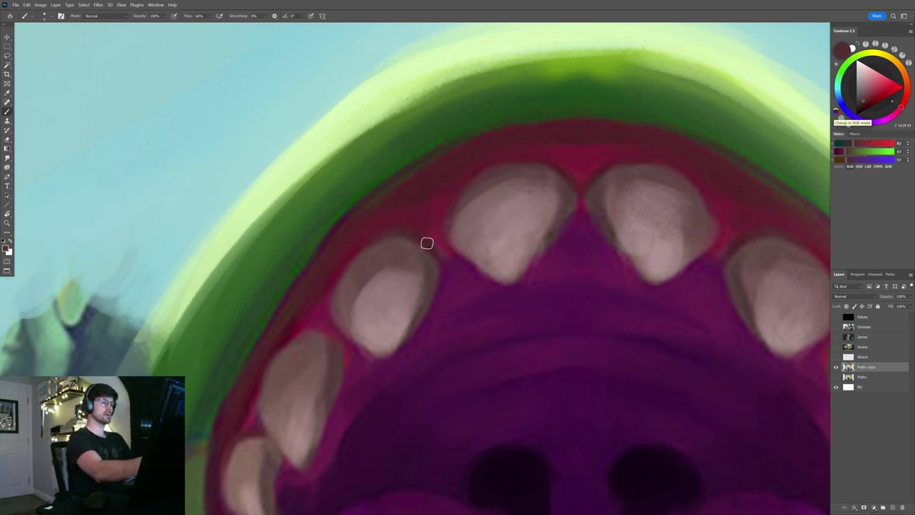
{"action": "mouse_move", "coordinate": [415, 239]}
{"action": "left_mouse_down"}
{"action": "mouse_move", "coordinate": [434, 260]}
{"action": "mouse_move", "coordinate": [474, 231]}
{"action": "left_mouse_up"}
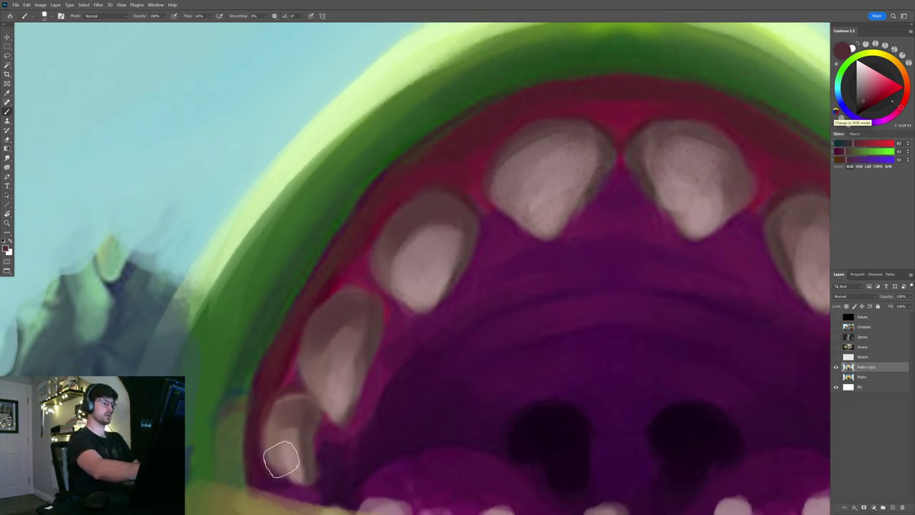
{"action": "scroll", "coordinate": [469, 256], "scroll_direction": "down", "scroll_amount": 3}
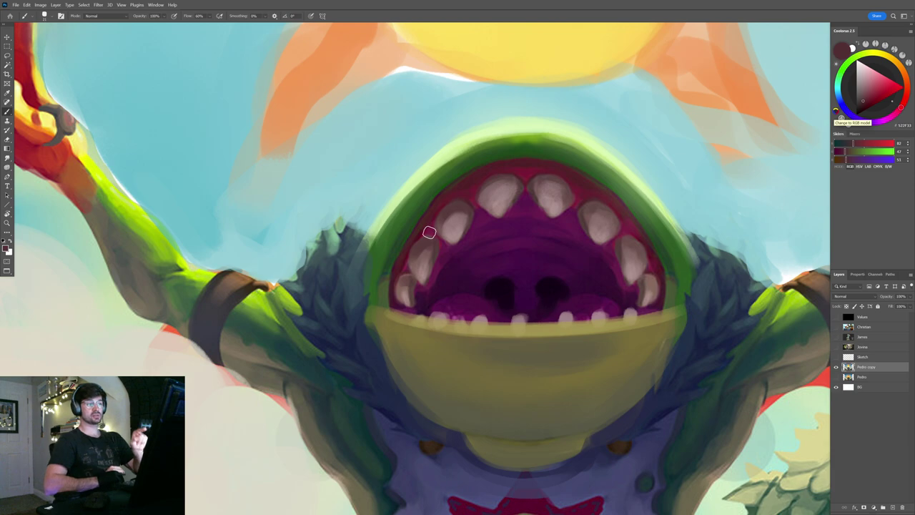
- Blend the shading on the three outer upper teeth on the mouth's left half with the Smudge tool
{"action": "key", "text": "r"}
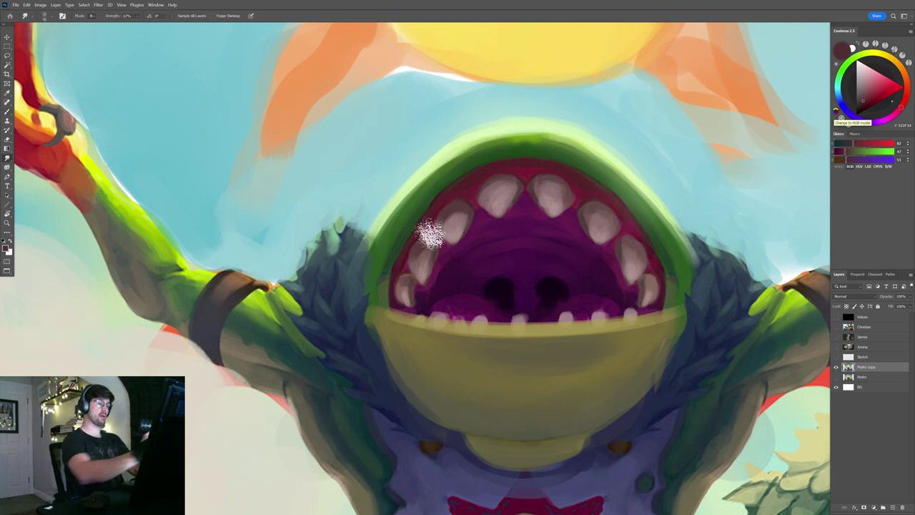
{"action": "left_click_drag", "start_coordinate": [453, 207], "coordinate": [478, 209]}
{"action": "left_click_drag", "start_coordinate": [478, 209], "coordinate": [435, 219]}
{"action": "left_click_drag", "start_coordinate": [444, 235], "coordinate": [464, 237]}
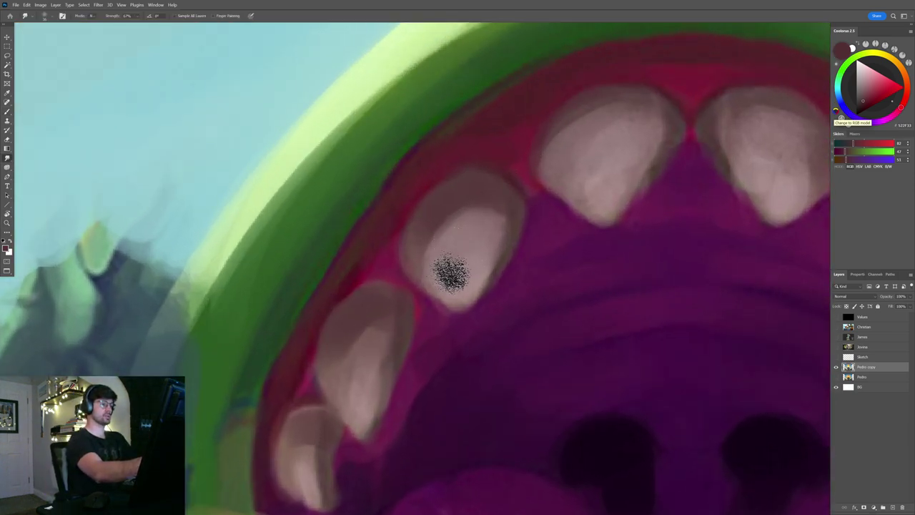
{"action": "left_click_drag", "start_coordinate": [453, 274], "coordinate": [491, 241]}
{"action": "mouse_move", "coordinate": [390, 355]}
{"action": "left_mouse_down"}
{"action": "mouse_move", "coordinate": [356, 385]}
{"action": "mouse_move", "coordinate": [392, 319]}
{"action": "left_mouse_up"}
{"action": "left_click_drag", "start_coordinate": [331, 438], "coordinate": [303, 465]}
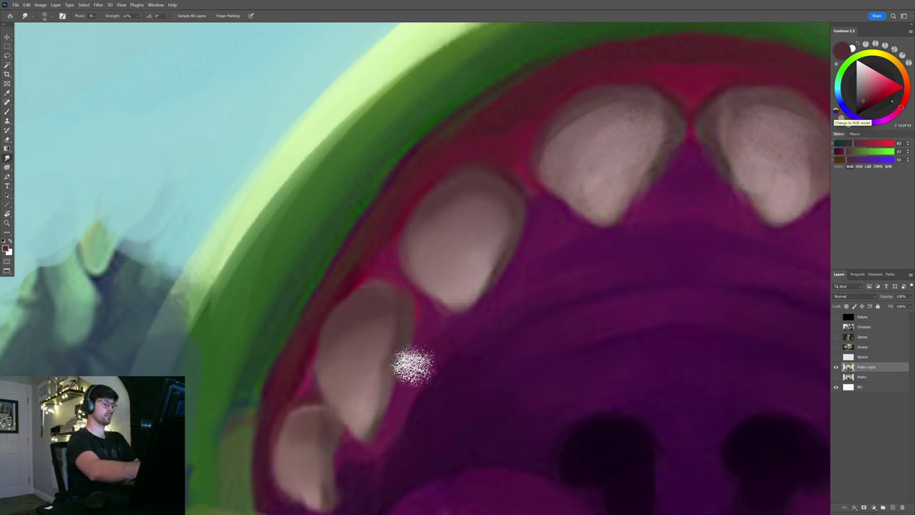
- Smudge the two central upper teeth to soften the transition between their shaded roots and pale tips
{"action": "left_click_drag", "start_coordinate": [511, 250], "coordinate": [465, 256]}
{"action": "left_click_drag", "start_coordinate": [535, 165], "coordinate": [512, 157]}
{"action": "left_click_drag", "start_coordinate": [631, 176], "coordinate": [535, 210]}
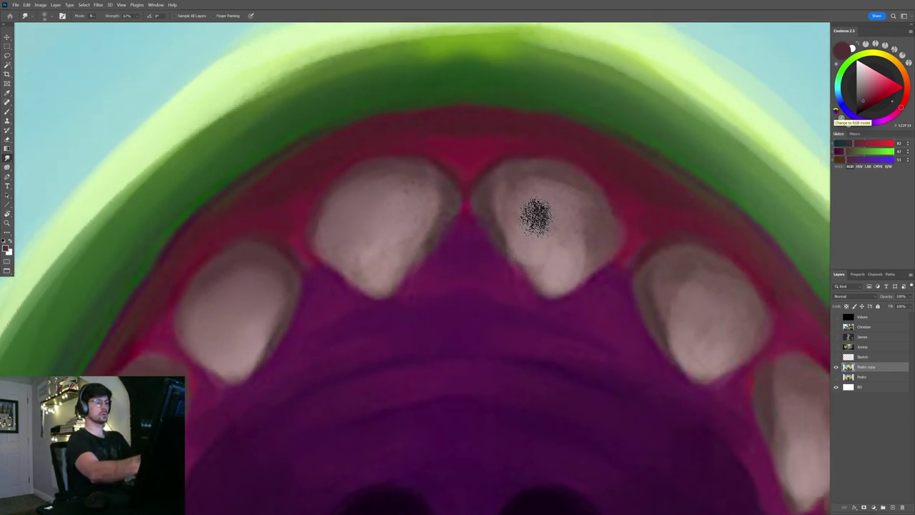
{"action": "left_click_drag", "start_coordinate": [649, 247], "coordinate": [565, 217]}
{"action": "left_click_drag", "start_coordinate": [639, 246], "coordinate": [619, 235]}
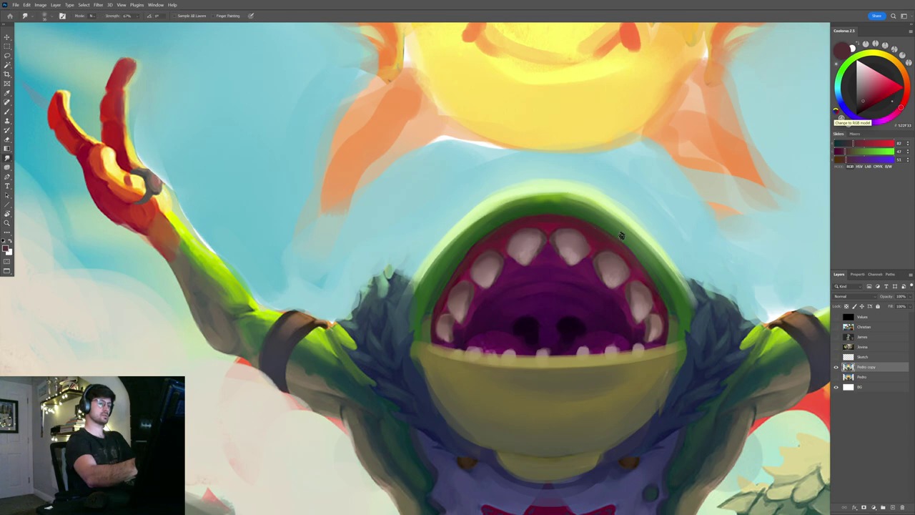
{"action": "left_click_drag", "start_coordinate": [658, 288], "coordinate": [675, 277]}
- Shade the upper teeth on the mouth's right half with the same reddish brown, alternating Brush and Smudge tool to blend
{"action": "key", "text": "b"}
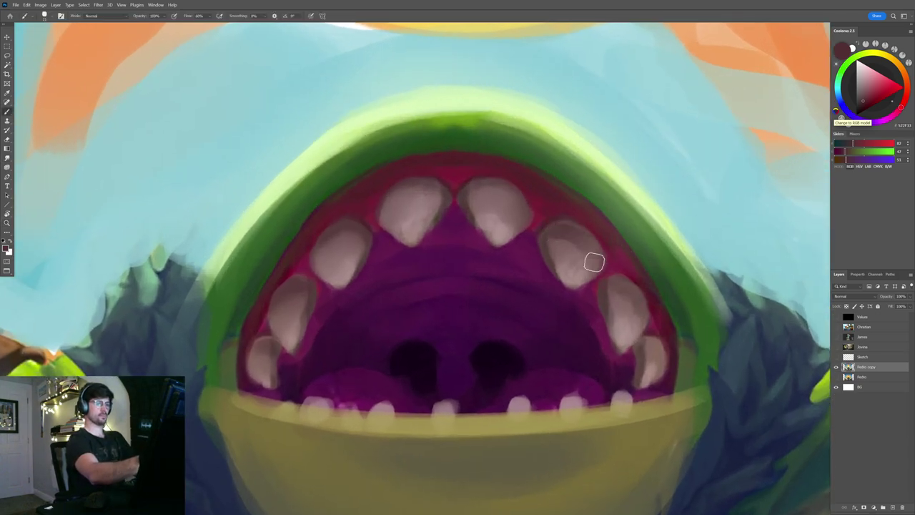
{"action": "scroll", "coordinate": [591, 262], "scroll_direction": "up", "scroll_amount": 3}
{"action": "key", "text": "r"}
{"action": "left_click_drag", "start_coordinate": [501, 219], "coordinate": [472, 197]}
{"action": "left_click_drag", "start_coordinate": [620, 261], "coordinate": [557, 227]}
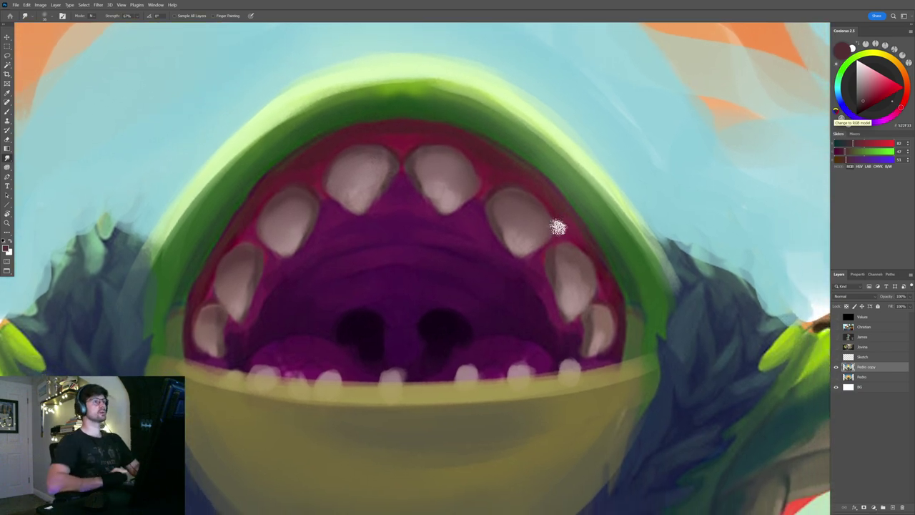
{"action": "key", "text": "b"}
{"action": "mouse_move", "coordinate": [609, 290]}
{"action": "left_mouse_down"}
{"action": "mouse_move", "coordinate": [627, 290]}
{"action": "mouse_move", "coordinate": [562, 265]}
{"action": "mouse_move", "coordinate": [582, 225]}
{"action": "left_mouse_up"}
{"action": "key", "text": "r"}
{"action": "key", "text": "b"}
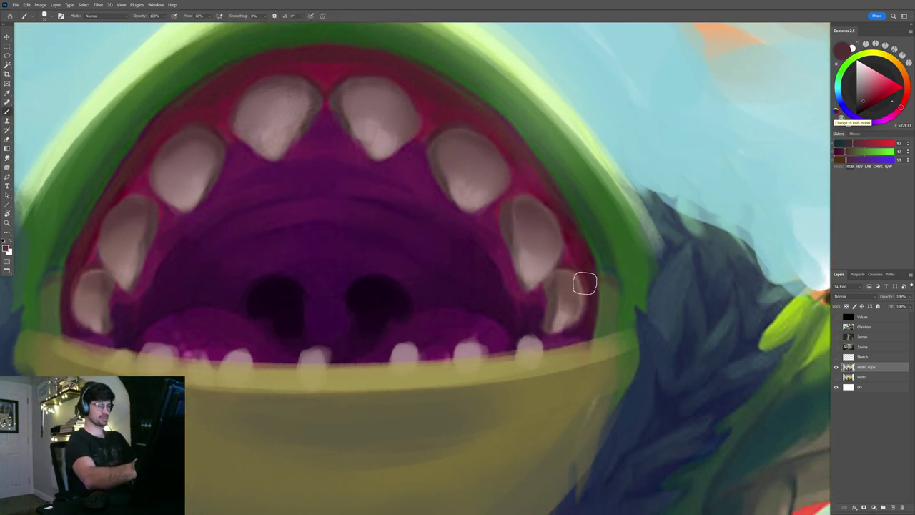
{"action": "scroll", "coordinate": [618, 259], "scroll_direction": "down", "scroll_amount": 5}
{"action": "scroll", "coordinate": [619, 259], "scroll_direction": "down", "scroll_amount": 6}
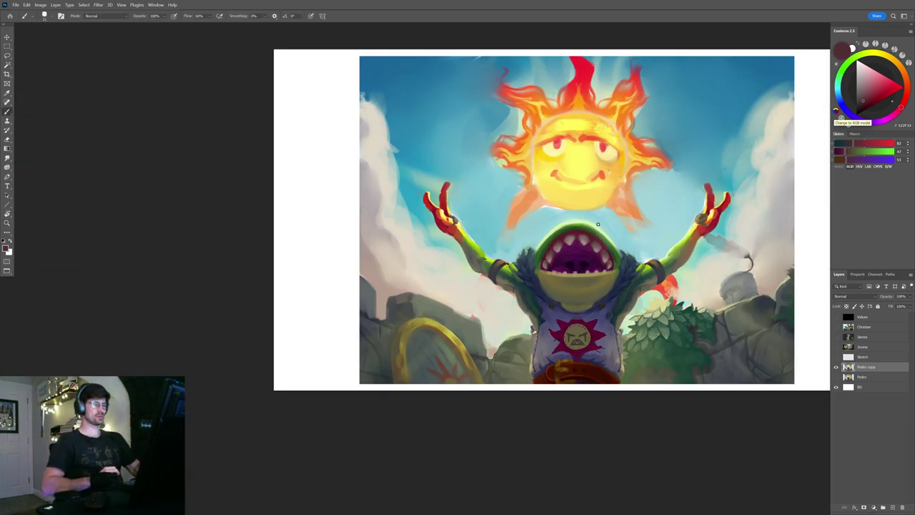
- Pick a near-black purple and paint a thin dark line along the upper rim of the mouth where gum meets green lip
{"action": "scroll", "coordinate": [563, 258], "scroll_direction": "up", "scroll_amount": 6}
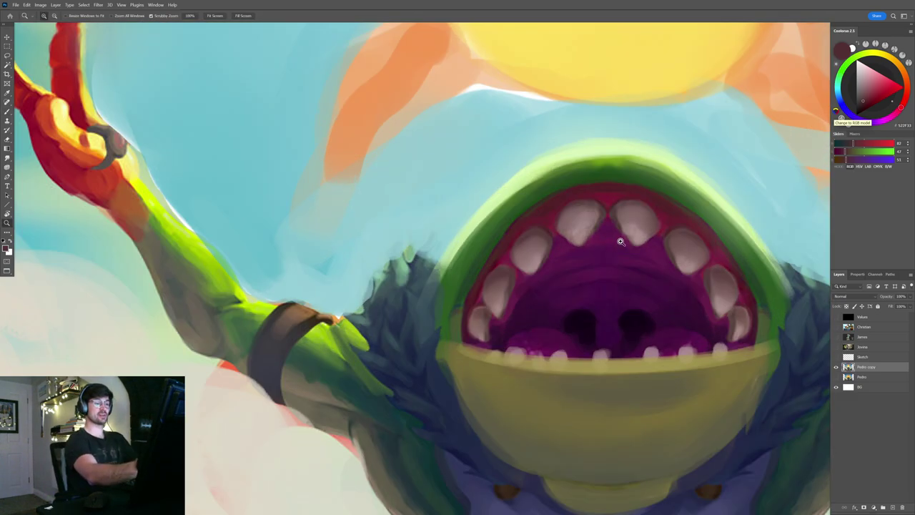
{"action": "scroll", "coordinate": [588, 318], "scroll_direction": "up", "scroll_amount": 2}
{"action": "left_click_drag", "start_coordinate": [548, 193], "coordinate": [535, 196]}
{"action": "mouse_move", "coordinate": [416, 341]}
{"action": "left_mouse_down"}
{"action": "mouse_move", "coordinate": [539, 207]}
{"action": "mouse_move", "coordinate": [516, 230]}
{"action": "left_mouse_up"}
{"action": "key", "text": "ctrl+z"}
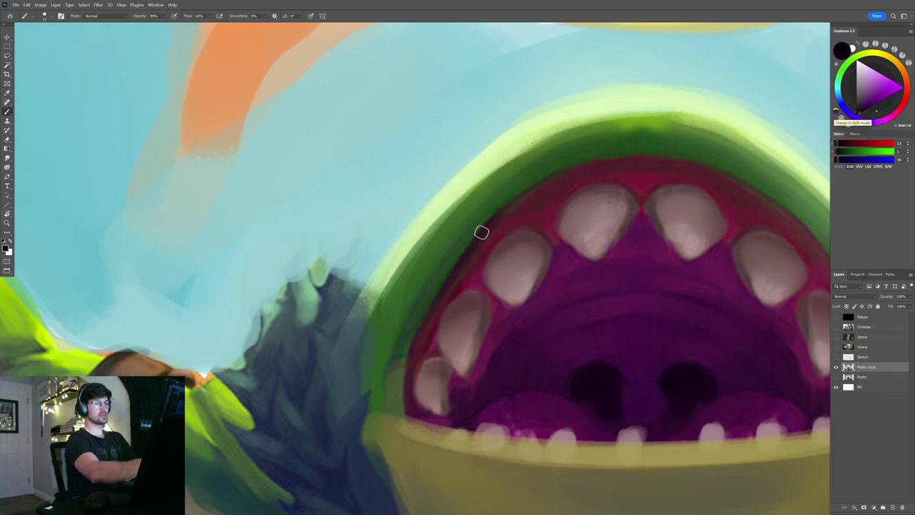
{"action": "mouse_move", "coordinate": [688, 153]}
{"action": "left_mouse_down"}
{"action": "mouse_move", "coordinate": [617, 183]}
{"action": "mouse_move", "coordinate": [417, 197]}
{"action": "left_mouse_up"}
{"action": "left_click_drag", "start_coordinate": [517, 213], "coordinate": [615, 329]}
{"action": "mouse_move", "coordinate": [662, 307]}
{"action": "left_mouse_down"}
{"action": "mouse_move", "coordinate": [631, 274]}
{"action": "mouse_move", "coordinate": [627, 252]}
{"action": "left_mouse_up"}
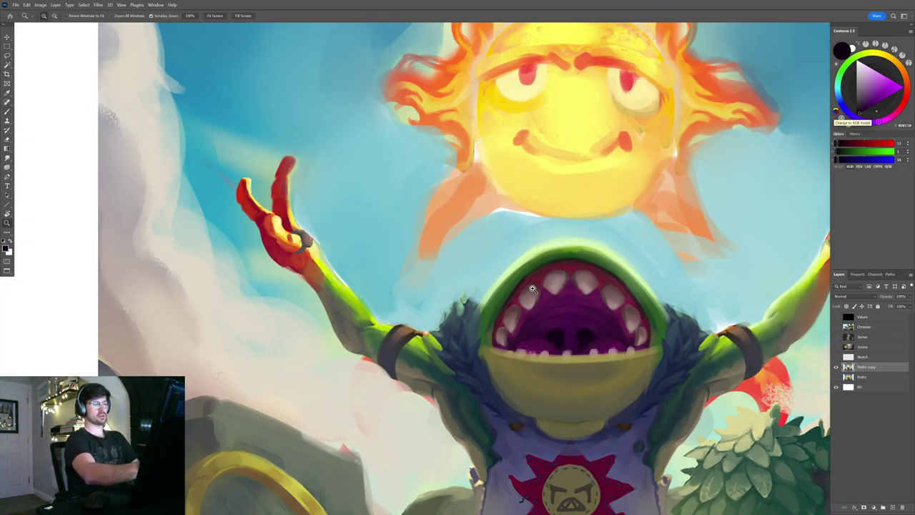
- Sample a dark crimson from the gums and paint it along the outer gum edge on both sides of the mouth
{"action": "left_click", "coordinate": [532, 288]}
{"action": "key", "text": "b"}
{"action": "left_click", "coordinate": [521, 280], "text": "alt"}
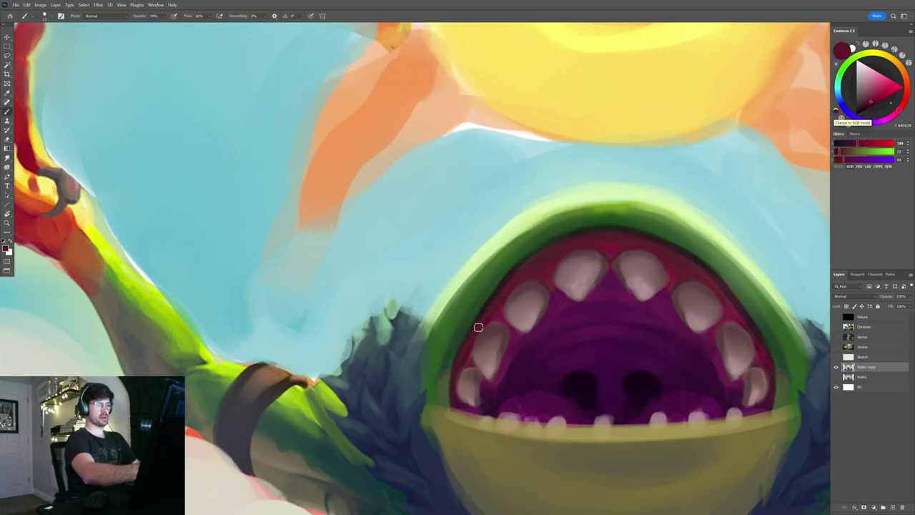
{"action": "left_click_drag", "start_coordinate": [684, 255], "coordinate": [573, 228]}
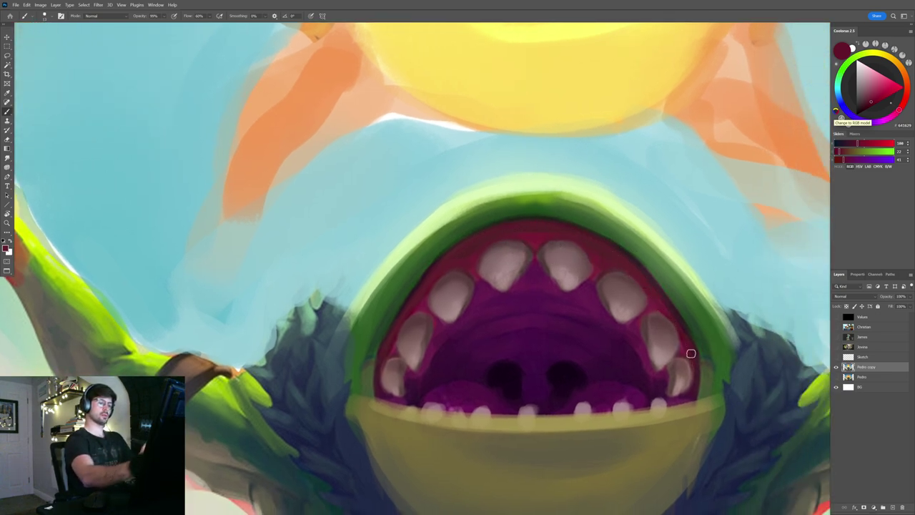
{"action": "left_click_drag", "start_coordinate": [704, 343], "coordinate": [601, 210]}
- Blend the dark rim along the upper gum edge with the Smudge tool
{"action": "key", "text": "r"}
{"action": "mouse_move", "coordinate": [522, 275]}
{"action": "left_mouse_down"}
{"action": "mouse_move", "coordinate": [547, 270]}
{"action": "mouse_move", "coordinate": [503, 272]}
{"action": "left_mouse_up"}
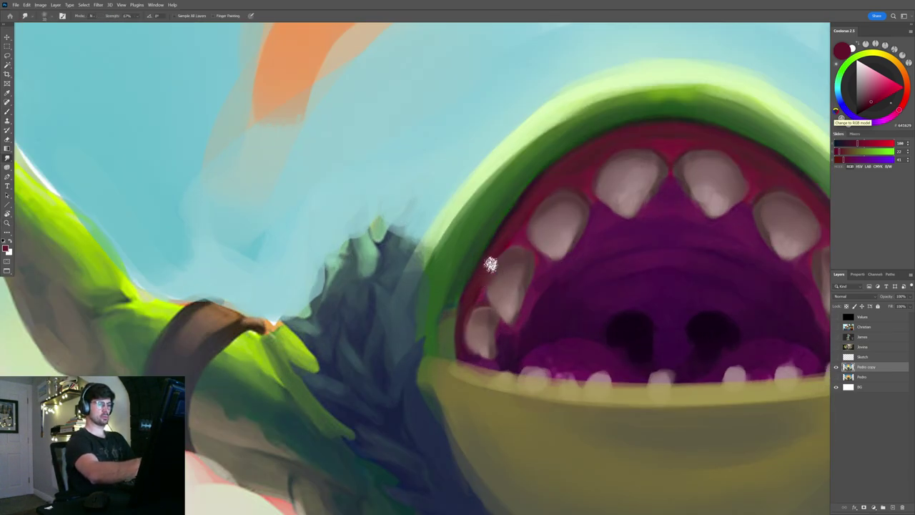
{"action": "left_click_drag", "start_coordinate": [608, 188], "coordinate": [567, 208]}
{"action": "left_click_drag", "start_coordinate": [654, 179], "coordinate": [603, 186]}
- Return to the Brush, sample a dark green and deepen the shadow on the green lip around the mouth's upper edge
{"action": "key", "text": "b"}
{"action": "left_click", "coordinate": [408, 229], "text": "alt"}
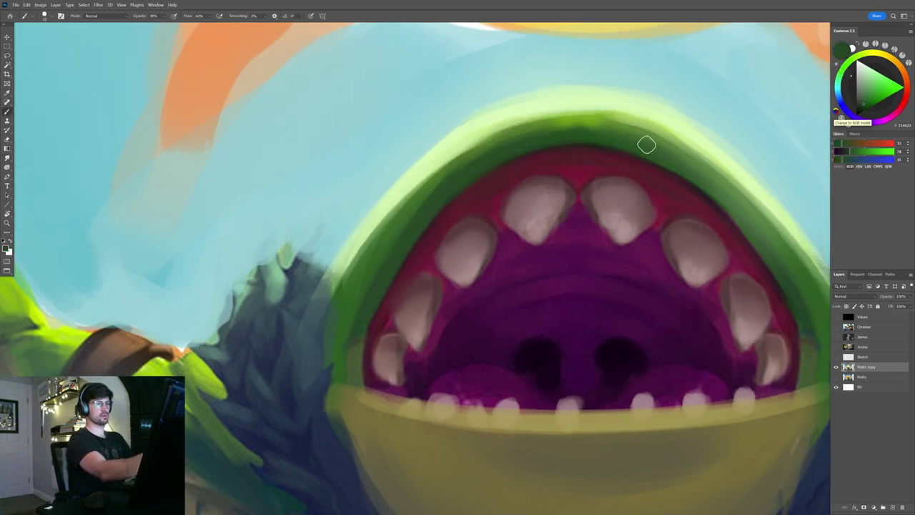
{"action": "scroll", "coordinate": [687, 159], "scroll_direction": "right", "scroll_amount": 4}
{"action": "scroll", "coordinate": [543, 239], "scroll_direction": "up", "scroll_amount": 1}
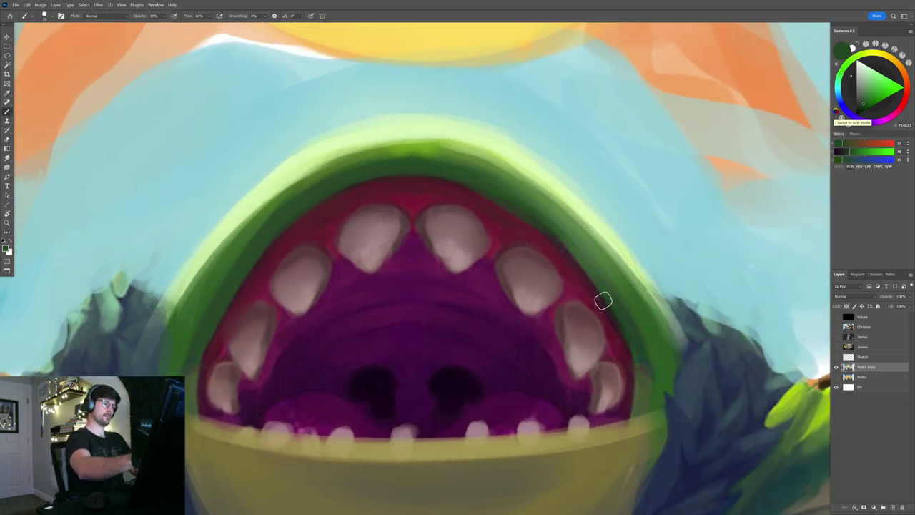
- Toggle the visibility of the Pedro copy layer against the original Pedro layer to compare the paintover with the original painting
{"action": "key", "text": "ctrl+0"}
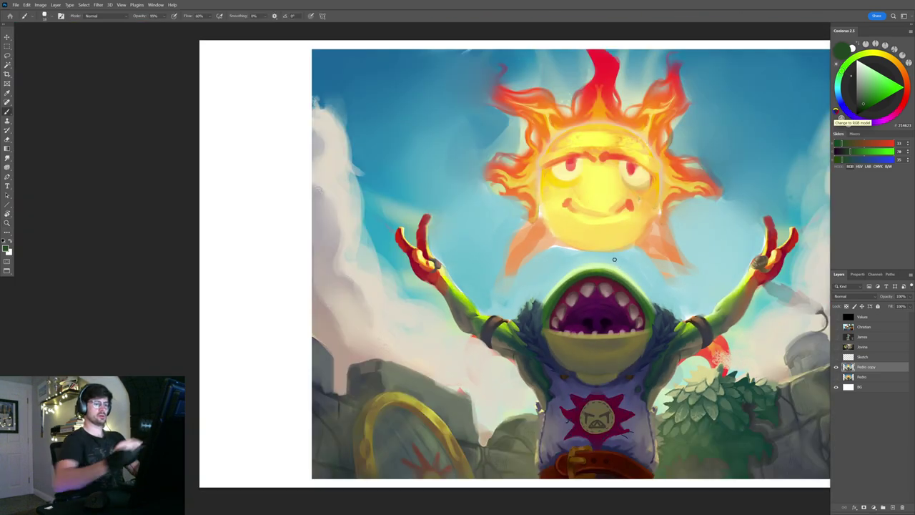
{"action": "left_click", "coordinate": [837, 378]}
{"action": "left_click", "coordinate": [837, 368]}
{"action": "scroll", "coordinate": [739, 311], "scroll_direction": "down", "scroll_amount": 1}
{"action": "mouse_move", "coordinate": [739, 311]}
{"action": "left_mouse_down"}
{"action": "mouse_move", "coordinate": [572, 250]}
{"action": "mouse_move", "coordinate": [590, 242]}
{"action": "mouse_move", "coordinate": [581, 287]}
{"action": "left_mouse_up"}
{"action": "key", "text": "ctrl+comma"}
{"action": "key", "text": "ctrl+comma"}
{"action": "key", "text": "ctrl+comma"}
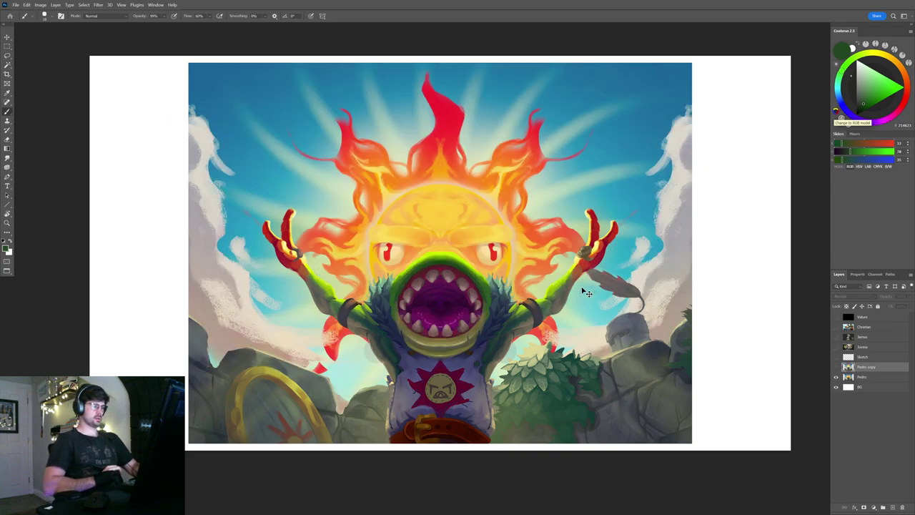
{"action": "key", "text": "ctrl+plus"}
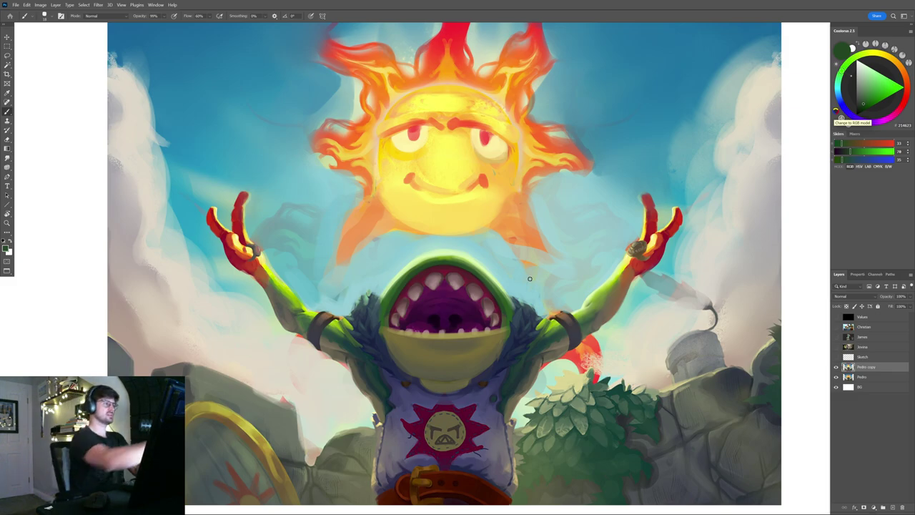
- Narrow the creature's head slightly with the Liquify filter, then toggle the change through undo and redo to compare
{"action": "left_click", "coordinate": [98, 5]}
{"action": "left_click", "coordinate": [128, 68]}
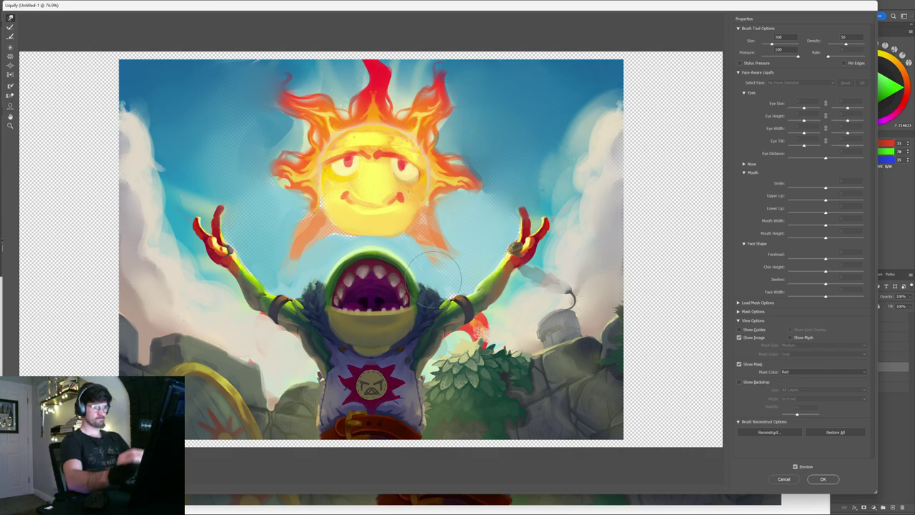
{"action": "left_click", "coordinate": [824, 478]}
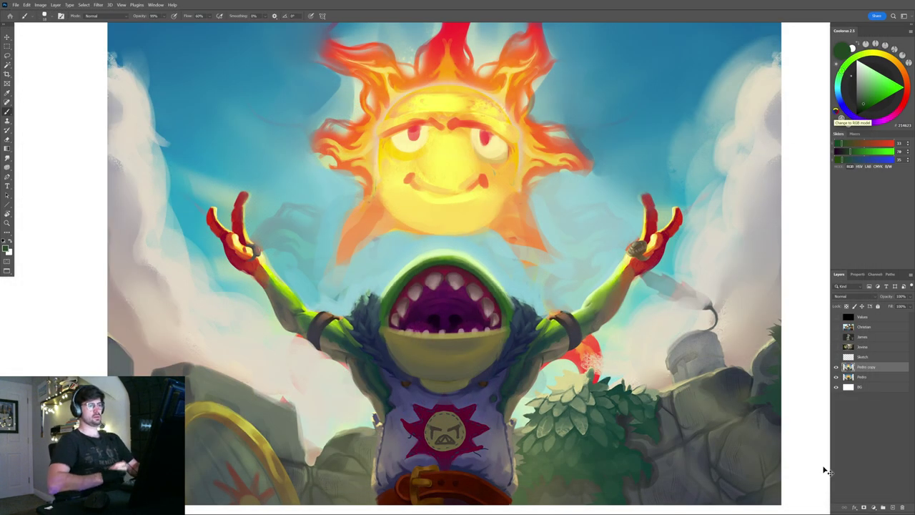
{"action": "scroll", "coordinate": [543, 279], "scroll_direction": "down", "scroll_amount": 3}
{"action": "key", "text": "ctrl+z"}
{"action": "key", "text": "ctrl+shift+z"}
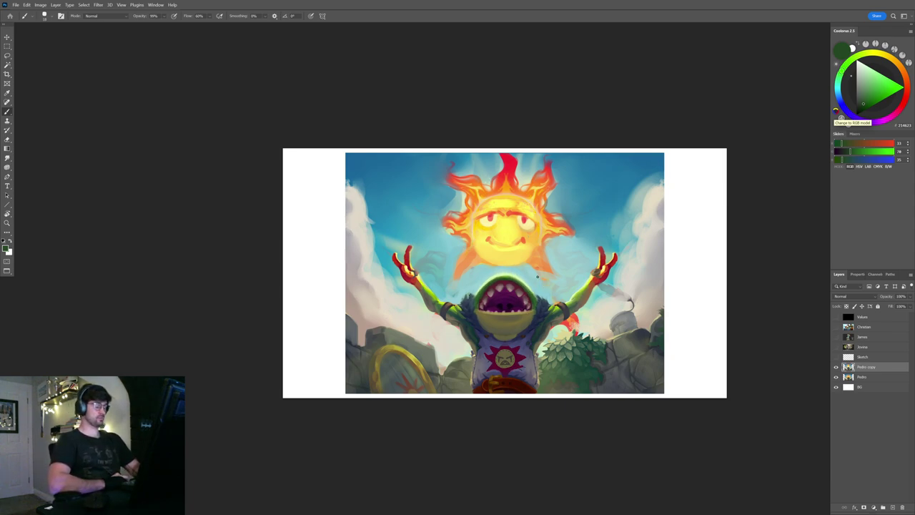
{"action": "key", "text": "ctrl+z"}
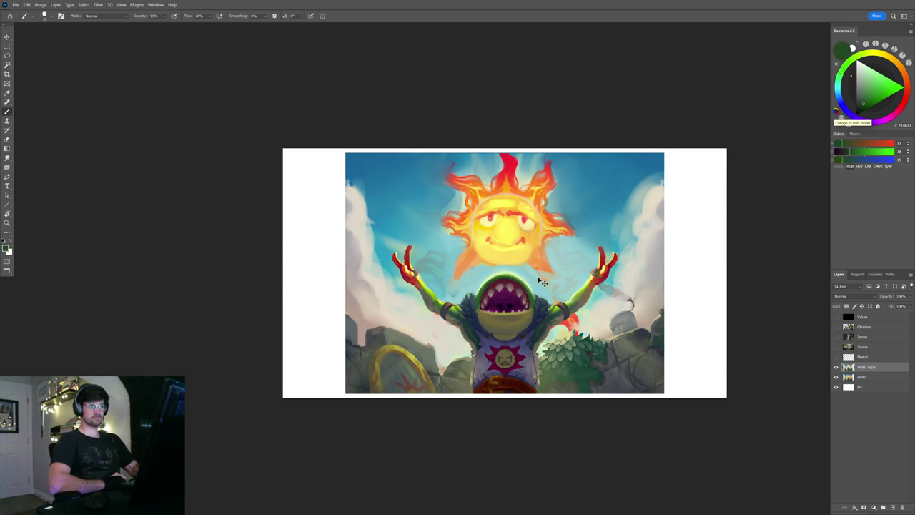
- Switch to the Burn tool with a large soft brush set to midtones and darken the belt and lower shirt
{"action": "key", "text": "ctrl+space"}
{"action": "left_click_drag", "start_coordinate": [507, 374], "coordinate": [546, 357]}
{"action": "left_click_drag", "start_coordinate": [547, 341], "coordinate": [530, 290]}
{"action": "key", "text": "o"}
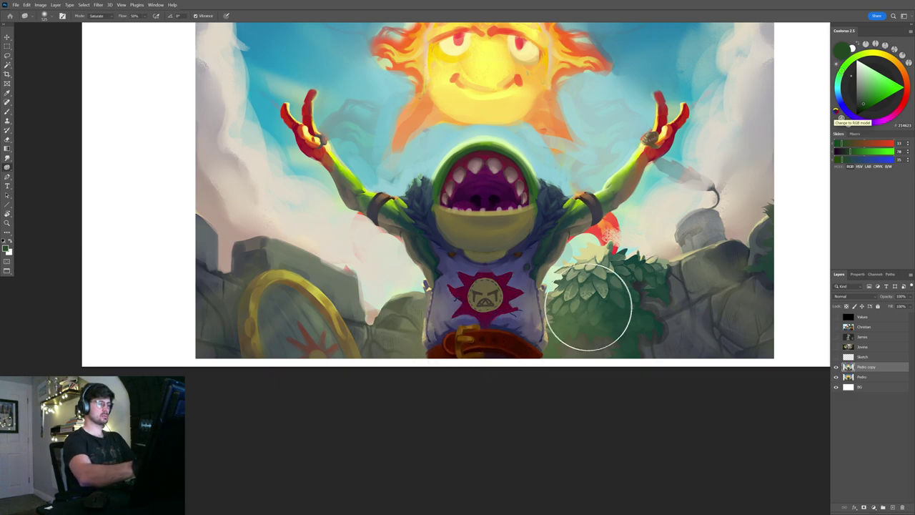
{"action": "key", "text": "shift+o"}
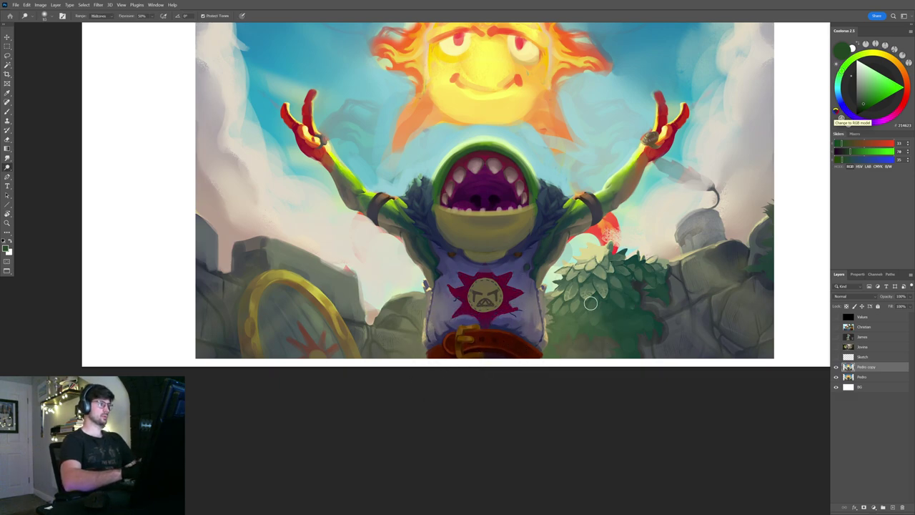
{"action": "left_click_drag", "start_coordinate": [472, 365], "coordinate": [503, 362]}
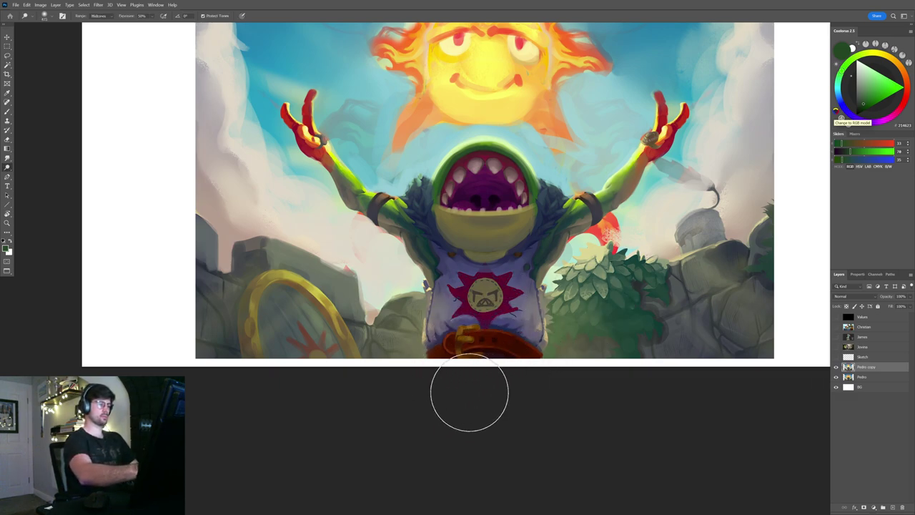
{"action": "key", "text": "shift+o"}
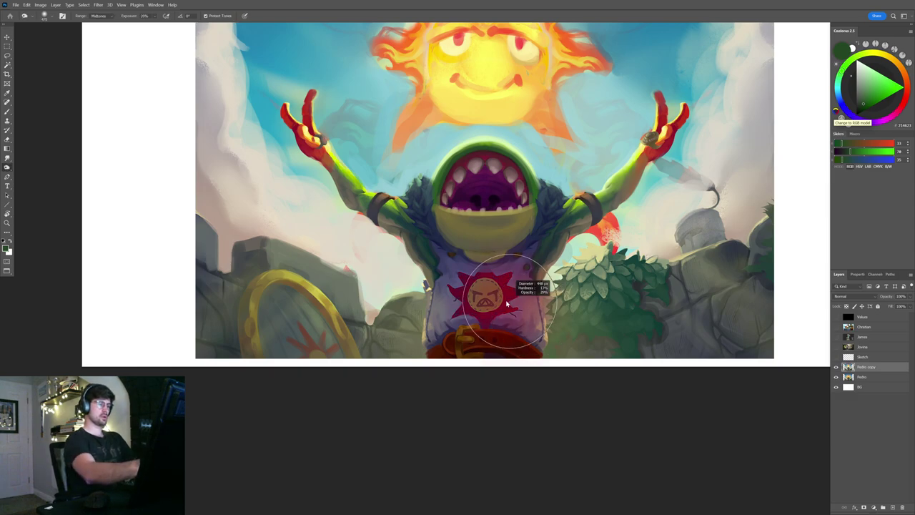
{"action": "key", "text": "ctrl+minus"}
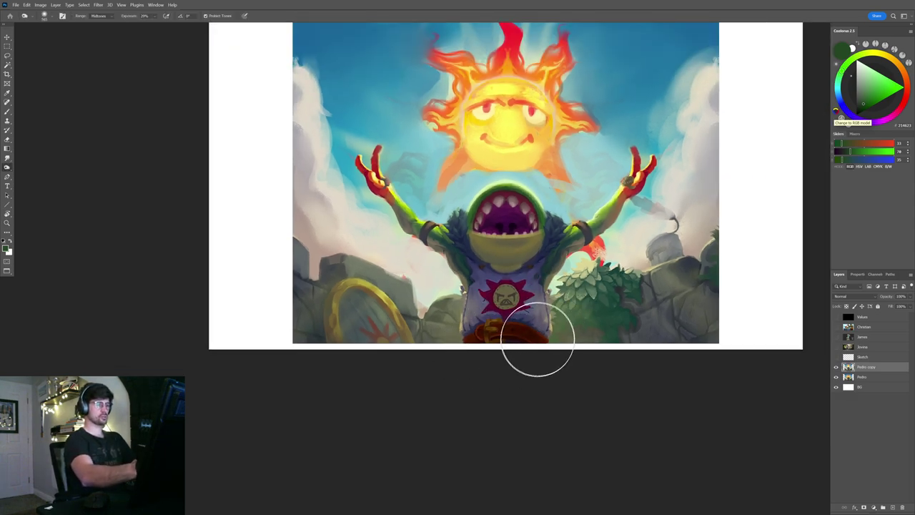
{"action": "scroll", "coordinate": [612, 286], "scroll_direction": "down", "scroll_amount": 2}
{"action": "scroll", "coordinate": [617, 295], "scroll_direction": "up", "scroll_amount": 2}
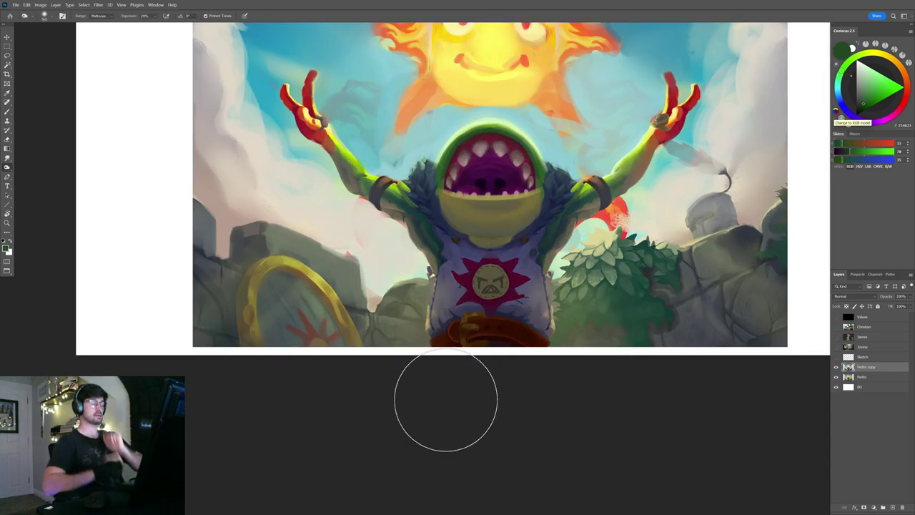
- Return to the Brush, sample a dark navy from the lower shirt and paint a shadow beneath the sun emblem's left ray
{"action": "key", "text": "b"}
{"action": "left_click_drag", "start_coordinate": [499, 280], "coordinate": [522, 290]}
{"action": "left_click", "coordinate": [516, 345], "text": "alt"}
{"action": "left_click_drag", "start_coordinate": [434, 311], "coordinate": [441, 273]}
{"action": "left_click", "coordinate": [433, 273]}
{"action": "key", "text": "b"}
{"action": "key", "text": "z"}
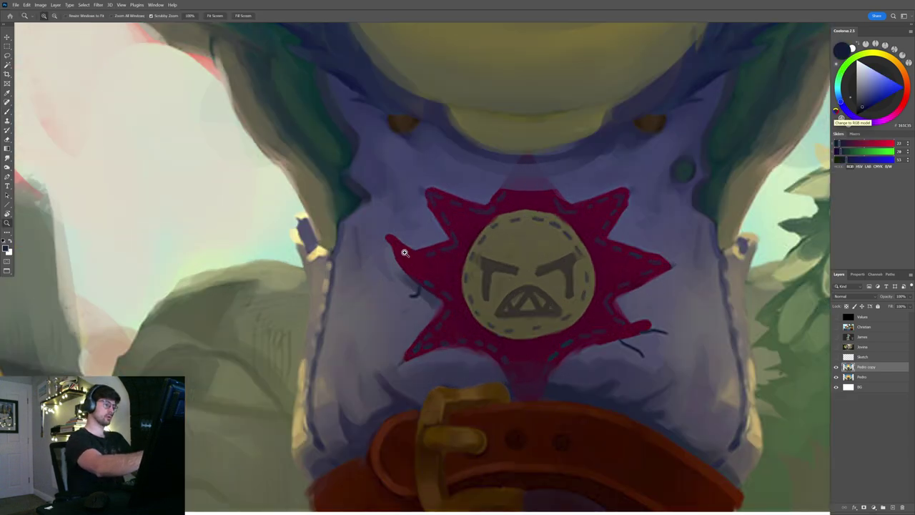
{"action": "left_click", "coordinate": [404, 253]}
{"action": "key", "text": "b"}
{"action": "left_click_drag", "start_coordinate": [448, 320], "coordinate": [410, 283]}
- Broaden the shadow beside the emblem's left ray with a larger brush and soften it into the shirt with the Smudge tool
{"action": "key", "text": "r"}
{"action": "key", "text": "b"}
{"action": "key", "text": "]"}
{"action": "key", "text": "]"}
{"action": "mouse_move", "coordinate": [427, 291]}
{"action": "left_mouse_down"}
{"action": "mouse_move", "coordinate": [450, 321]}
{"action": "mouse_move", "coordinate": [379, 275]}
{"action": "left_mouse_up"}
{"action": "mouse_move", "coordinate": [396, 291]}
{"action": "left_mouse_down"}
{"action": "mouse_move", "coordinate": [386, 276]}
{"action": "mouse_move", "coordinate": [384, 313]}
{"action": "mouse_move", "coordinate": [386, 303]}
{"action": "left_mouse_up"}
{"action": "key", "text": "r"}
{"action": "left_click_drag", "start_coordinate": [450, 314], "coordinate": [437, 322]}
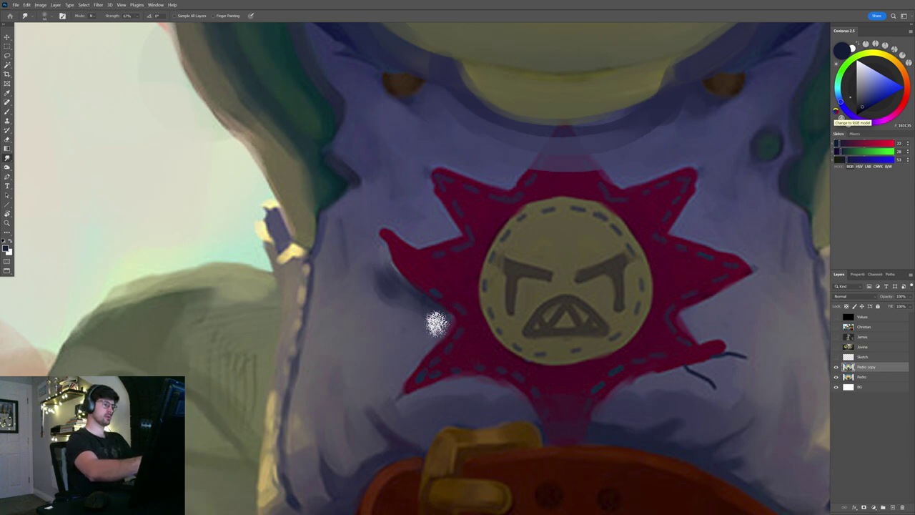
{"action": "left_click_drag", "start_coordinate": [490, 309], "coordinate": [453, 307]}
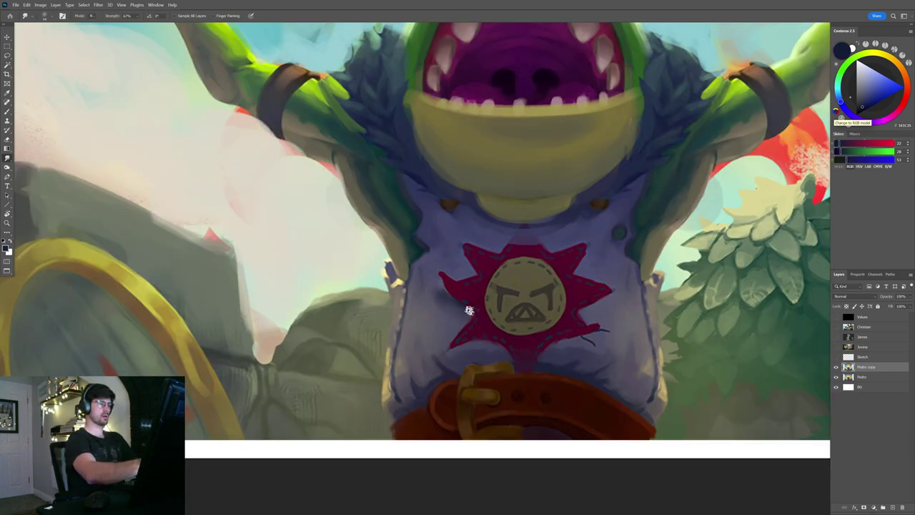
- Refine the shadow's edge beneath the emblem's left ray with purple and darker blue tones sampled from the shirt
{"action": "key", "text": "b"}
{"action": "scroll", "coordinate": [468, 296], "scroll_direction": "up", "scroll_amount": 2}
{"action": "left_click", "coordinate": [406, 299], "text": "alt"}
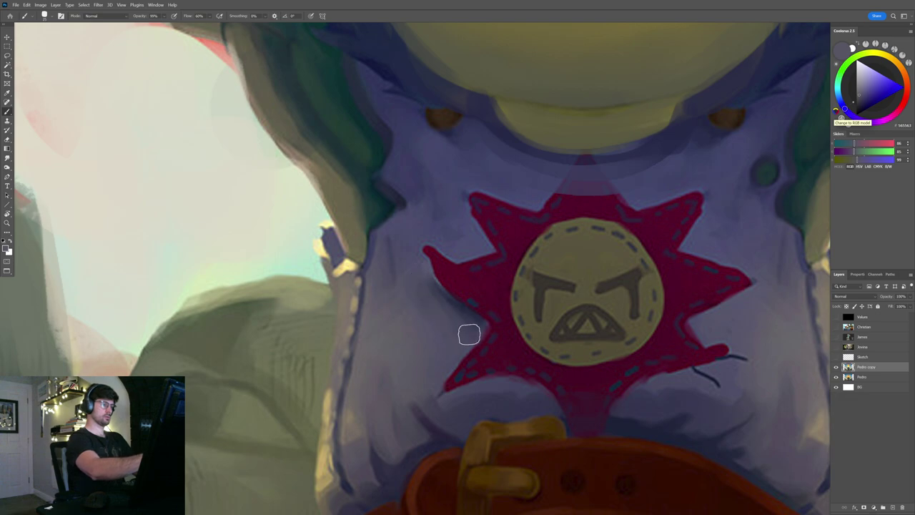
{"action": "scroll", "coordinate": [521, 297], "scroll_direction": "down", "scroll_amount": 3}
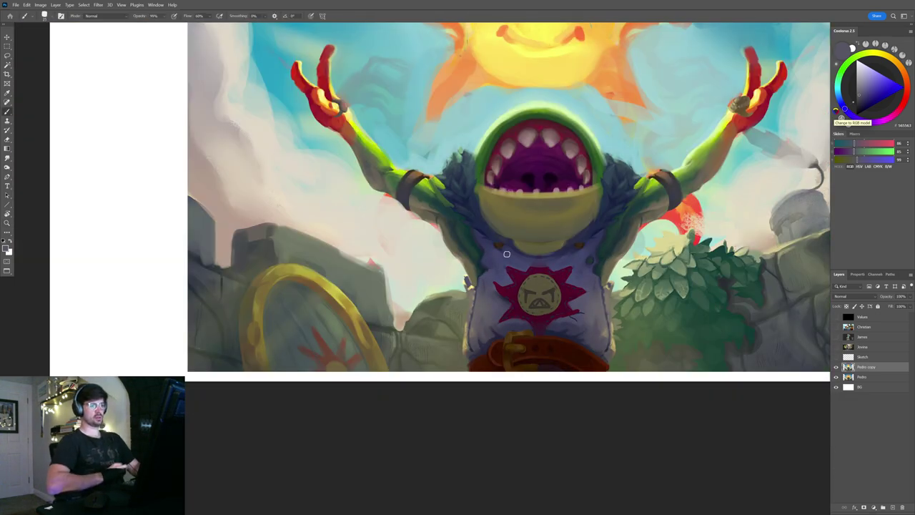
{"action": "scroll", "coordinate": [507, 286], "scroll_direction": "up", "scroll_amount": 3}
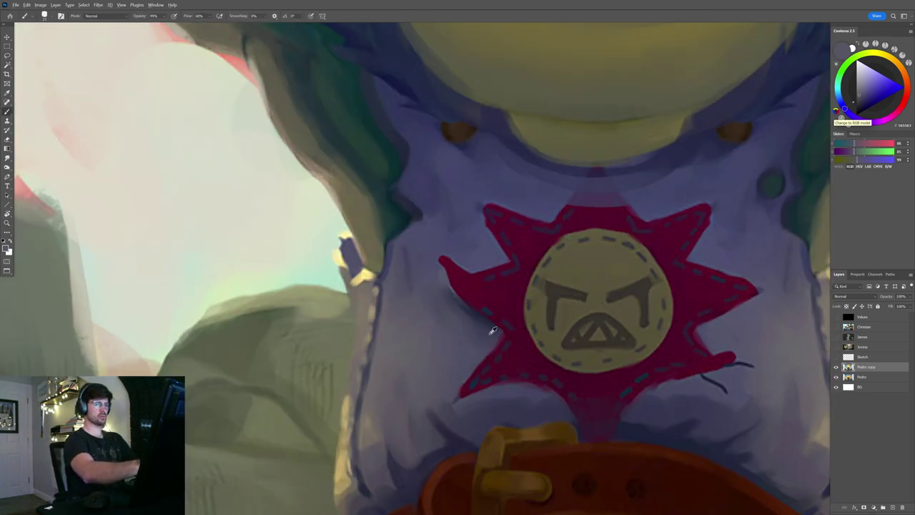
{"action": "left_click", "coordinate": [493, 336], "text": "alt"}
{"action": "scroll", "coordinate": [500, 263], "scroll_direction": "down", "scroll_amount": 2}
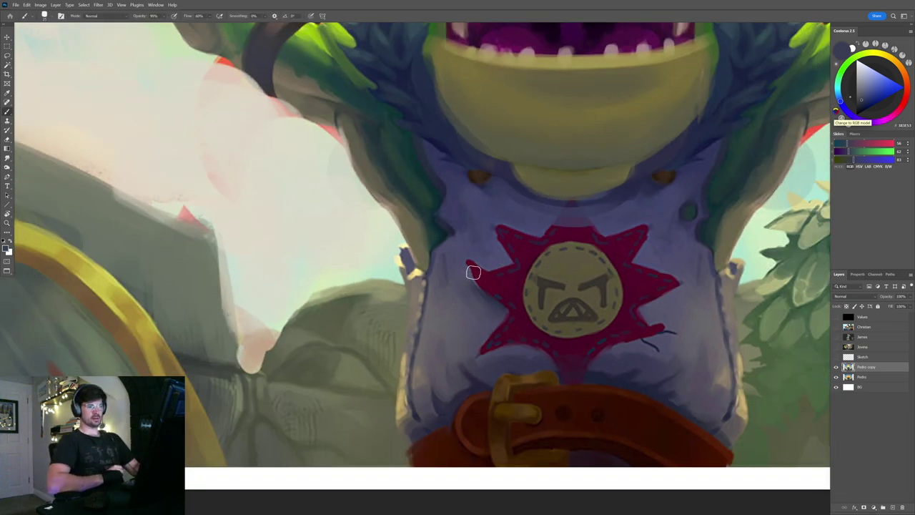
- Sample shirt shadow tones and paint a shadow under the emblem's lower right ray, partly covering the loose threads
{"action": "scroll", "coordinate": [657, 347], "scroll_direction": "up", "scroll_amount": 3}
{"action": "left_click", "coordinate": [627, 372], "text": "alt"}
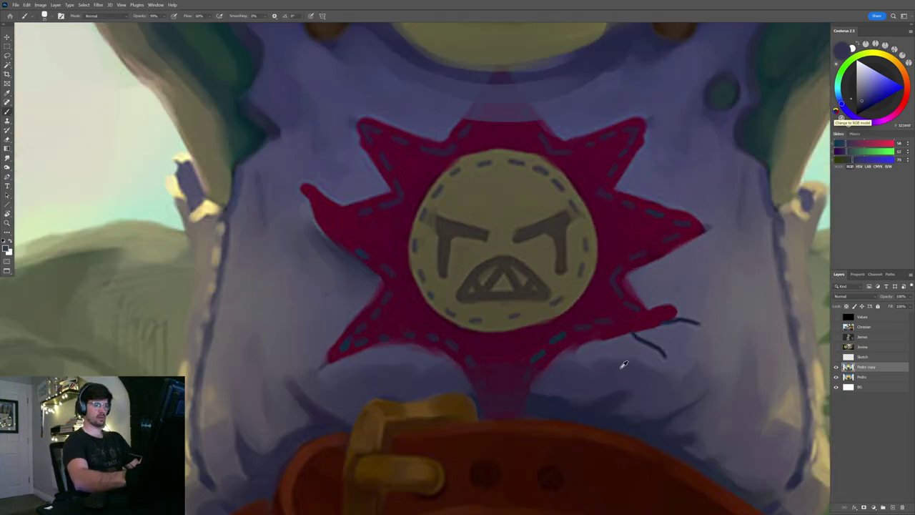
{"action": "left_click", "coordinate": [611, 398], "text": "alt"}
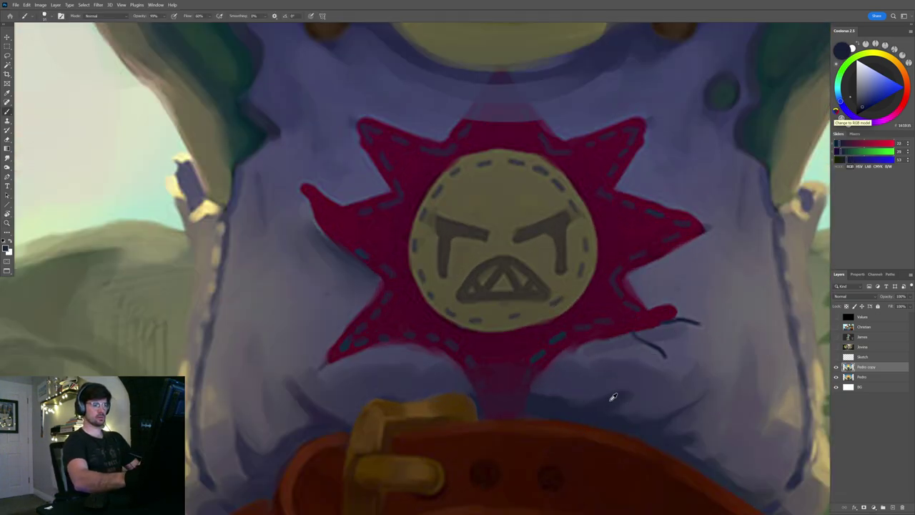
{"action": "left_click", "coordinate": [680, 327], "text": "alt"}
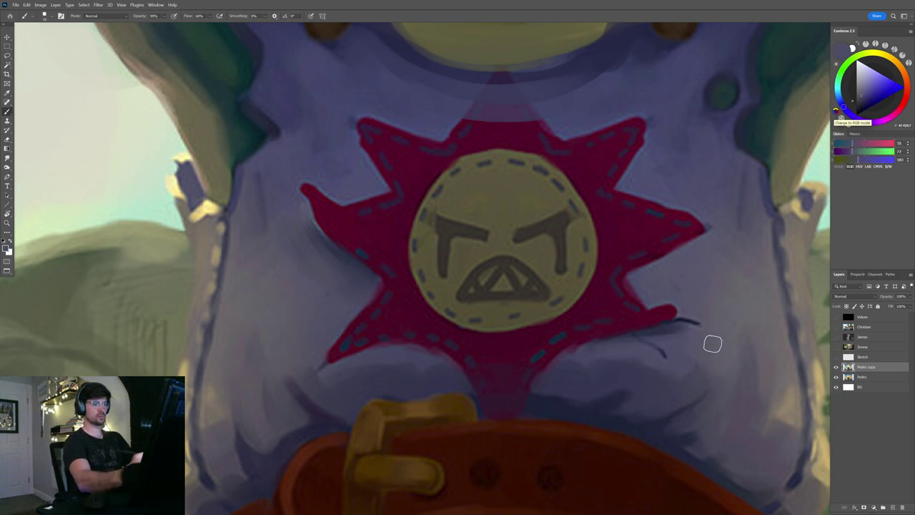
{"action": "scroll", "coordinate": [704, 337], "scroll_direction": "down", "scroll_amount": 3}
{"action": "scroll", "coordinate": [673, 321], "scroll_direction": "down", "scroll_amount": 2}
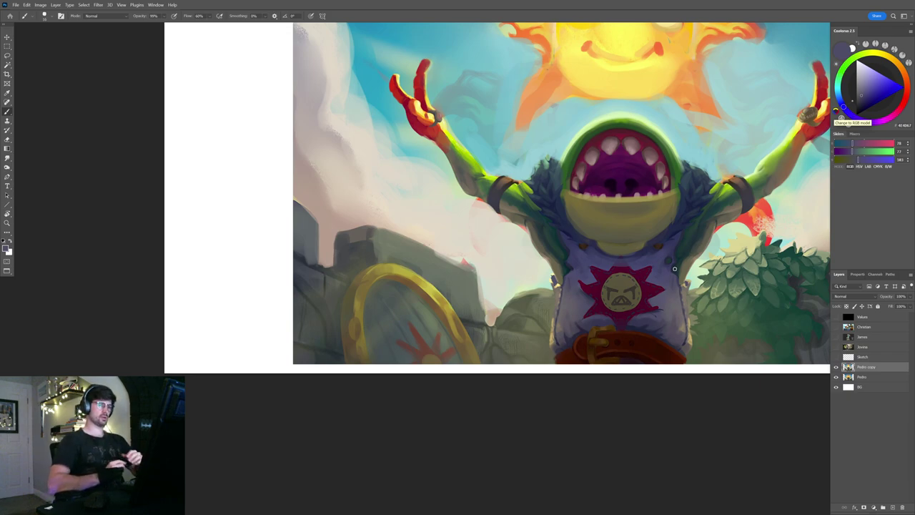
{"action": "scroll", "coordinate": [674, 269], "scroll_direction": "down", "scroll_amount": 4}
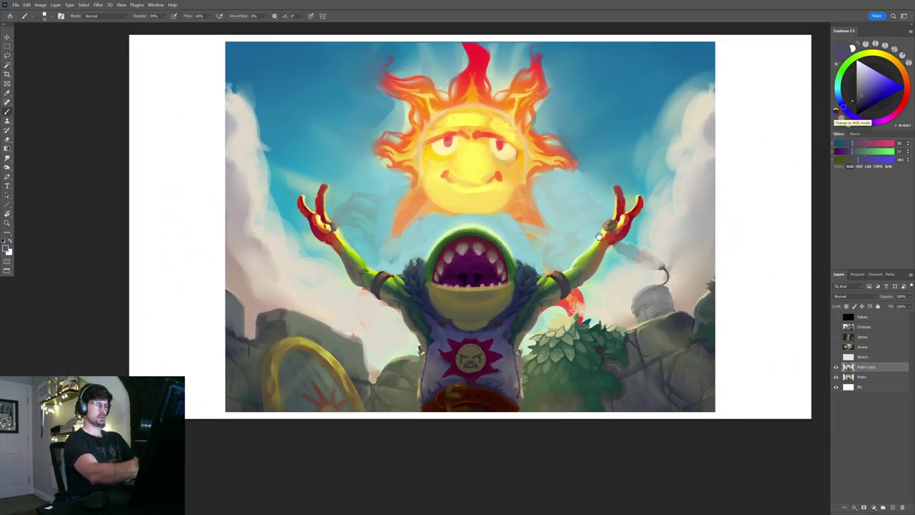
{"action": "left_click_drag", "start_coordinate": [599, 236], "coordinate": [580, 254]}
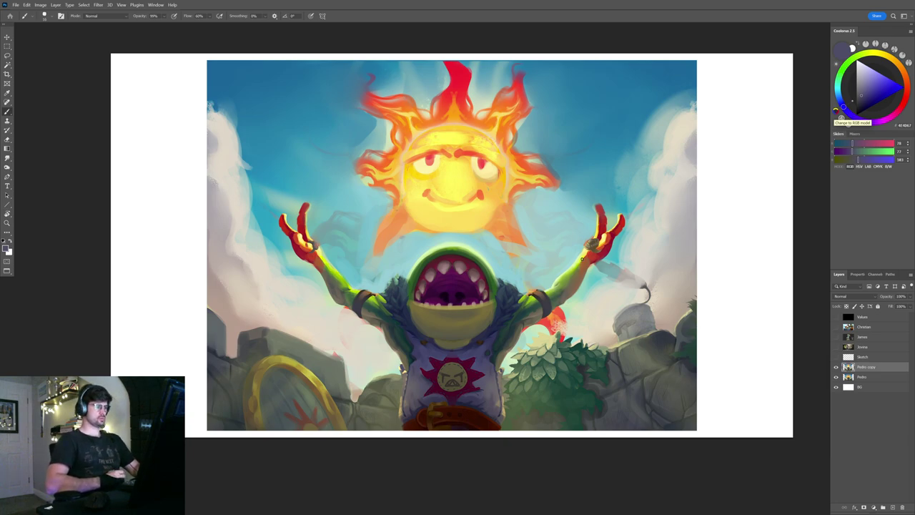
- Touch up the raised finger of the hand on the right with sampled red and clean its outline with sampled sky blue
{"action": "scroll", "coordinate": [582, 260], "scroll_direction": "up", "scroll_amount": 5}
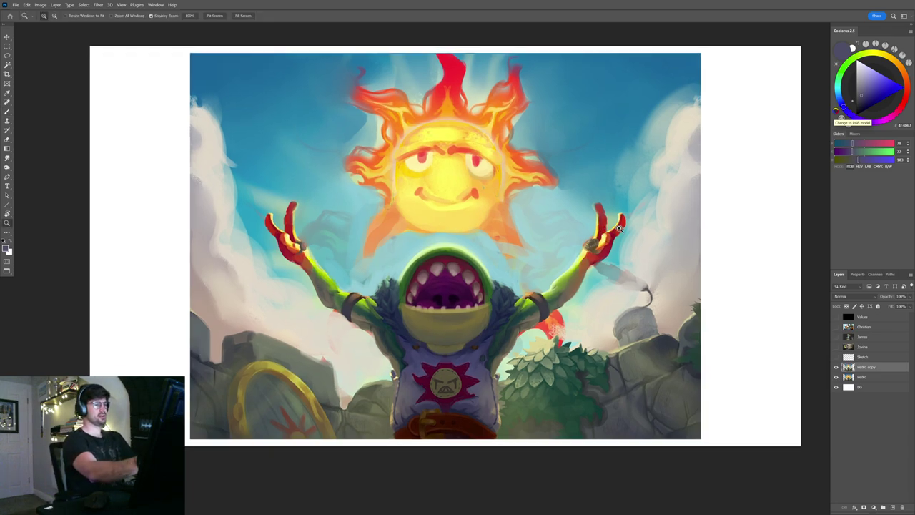
{"action": "left_click", "coordinate": [619, 227], "text": "alt"}
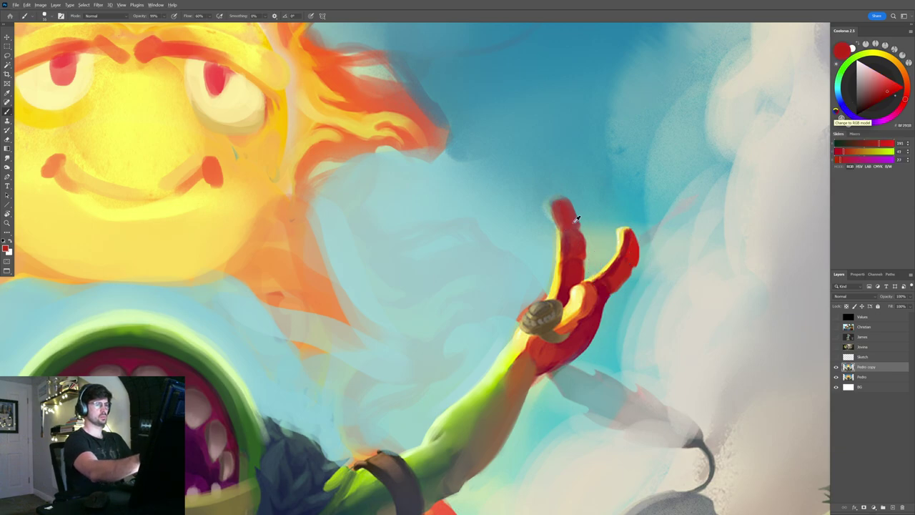
{"action": "left_click", "coordinate": [571, 234], "text": "alt"}
{"action": "left_click_drag", "start_coordinate": [615, 220], "coordinate": [654, 228]}
{"action": "left_click", "coordinate": [603, 232], "text": "alt"}
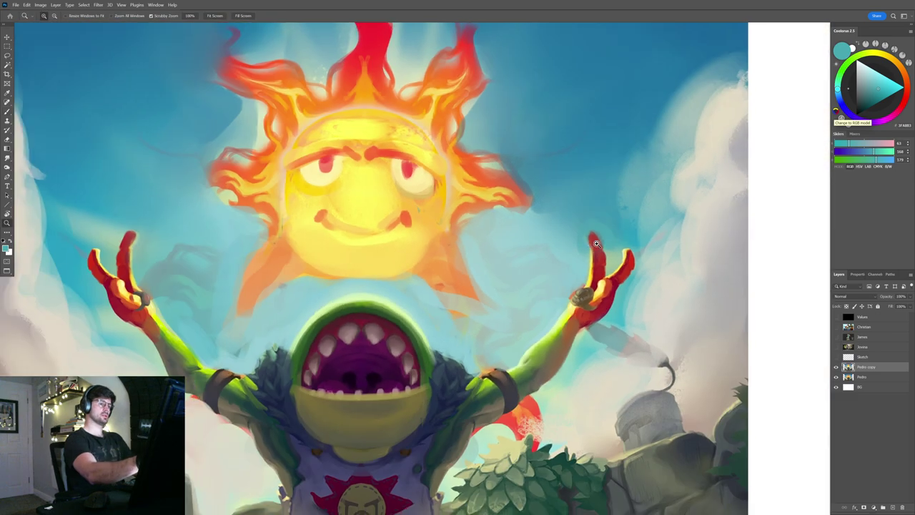
- Repaint the sky beside the left hand's fingers with a sampled light blue and blend it with the Smudge tool
{"action": "scroll", "coordinate": [619, 258], "scroll_direction": "down", "scroll_amount": 3}
{"action": "left_click_drag", "start_coordinate": [386, 285], "coordinate": [609, 264]}
{"action": "left_click", "coordinate": [414, 210], "text": "alt"}
{"action": "mouse_move", "coordinate": [433, 213]}
{"action": "left_mouse_down"}
{"action": "mouse_move", "coordinate": [456, 223]}
{"action": "mouse_move", "coordinate": [429, 289]}
{"action": "left_mouse_up"}
{"action": "key", "text": "r"}
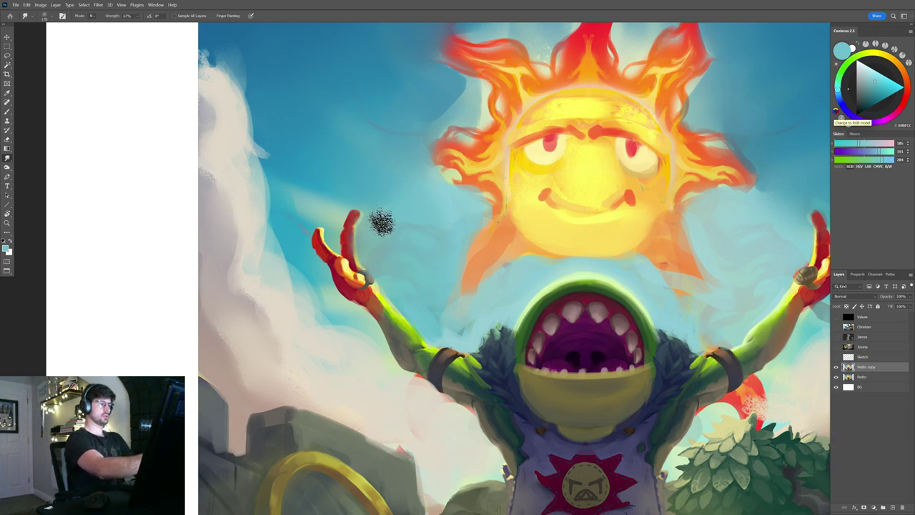
{"action": "scroll", "coordinate": [443, 243], "scroll_direction": "down", "scroll_amount": 5}
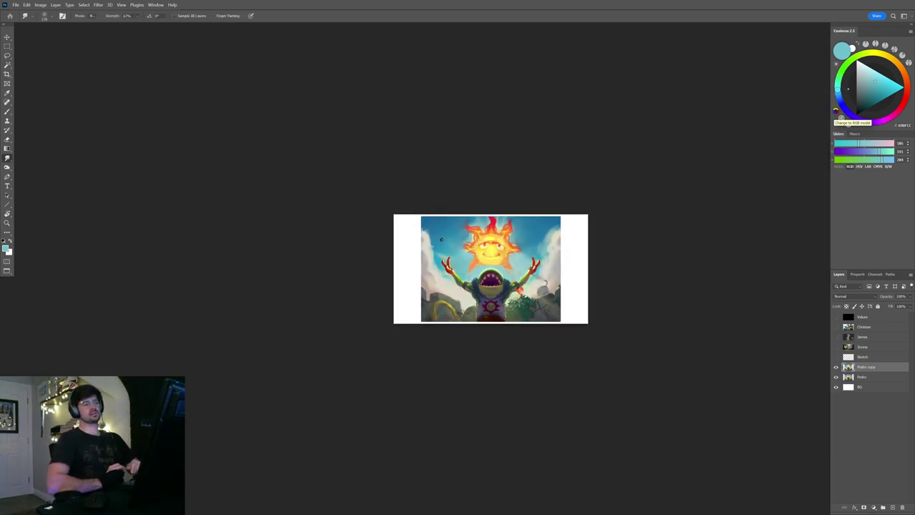
- Lasso the background on both sides of the creature's torso, following the shirt edges, as one combined selection
{"action": "key", "text": "l"}
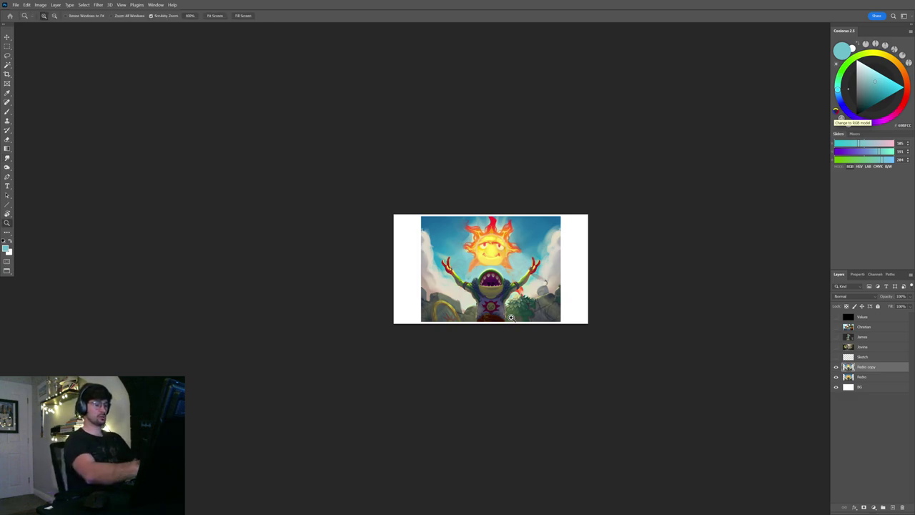
{"action": "scroll", "coordinate": [504, 318], "scroll_direction": "up", "scroll_amount": 5}
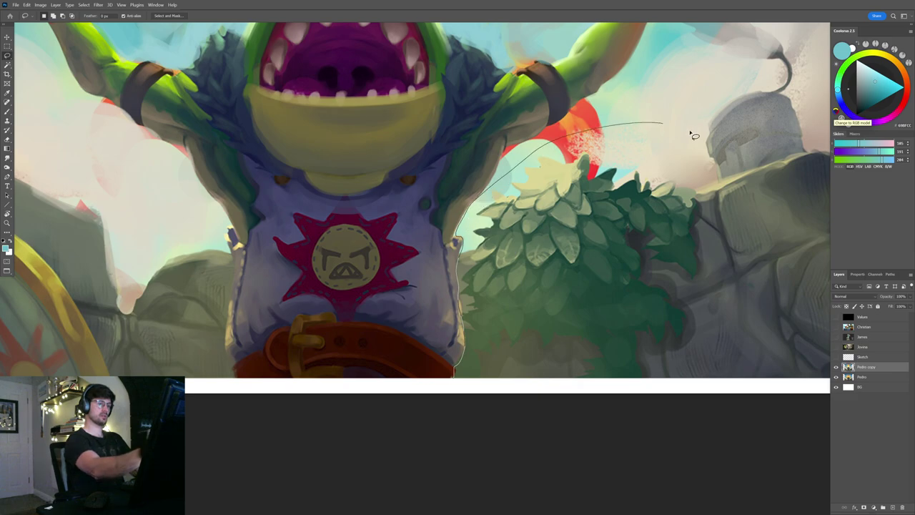
{"action": "left_click_drag", "start_coordinate": [658, 425], "coordinate": [627, 395]}
{"action": "left_click_drag", "start_coordinate": [521, 308], "coordinate": [691, 302]}
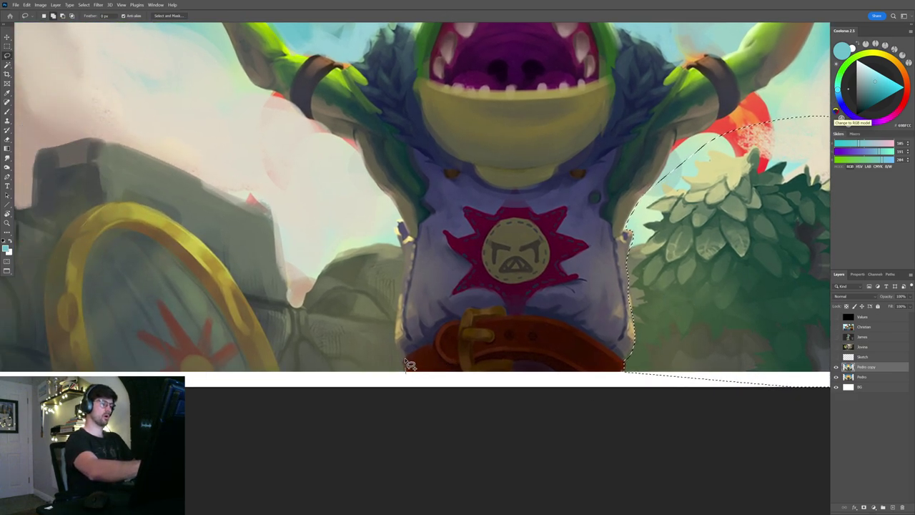
{"action": "mouse_move", "coordinate": [215, 122]}
{"action": "left_mouse_down"}
{"action": "mouse_move", "coordinate": [190, 431]}
{"action": "mouse_move", "coordinate": [269, 414]}
{"action": "left_mouse_up"}
{"action": "scroll", "coordinate": [452, 309], "scroll_direction": "down", "scroll_amount": 5}
- Sample the pale sky color, paint haze over the selected background behind the torso with a large Soft Round brush, and deselect
{"action": "key", "text": "b"}
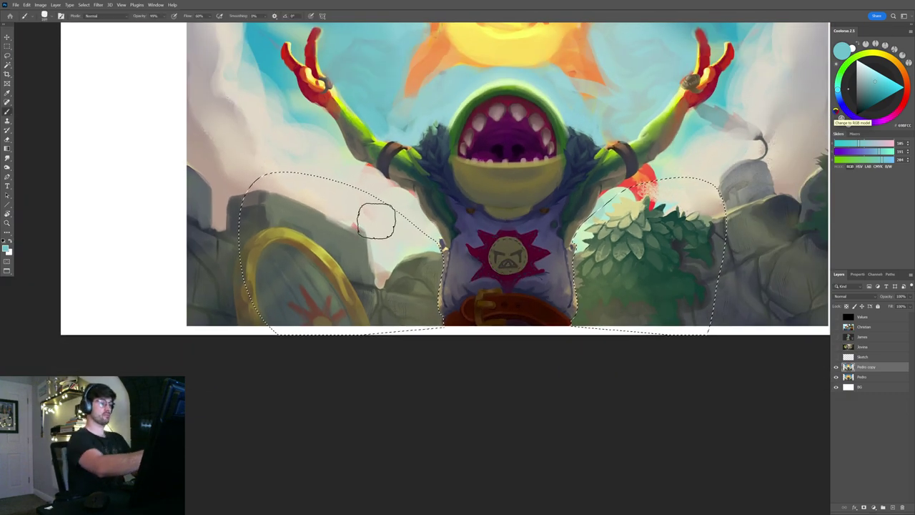
{"action": "left_click", "coordinate": [404, 244], "text": "alt"}
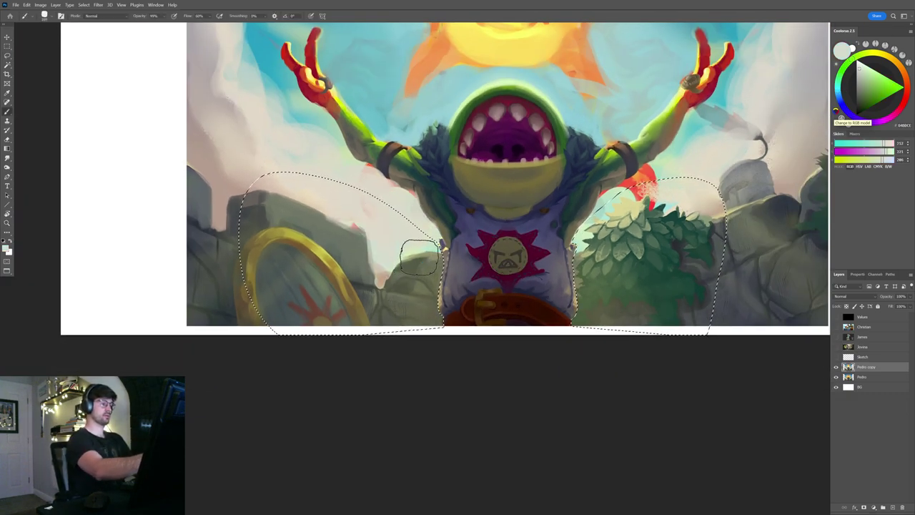
{"action": "right_click", "coordinate": [655, 262]}
{"action": "double_click", "coordinate": [598, 331]}
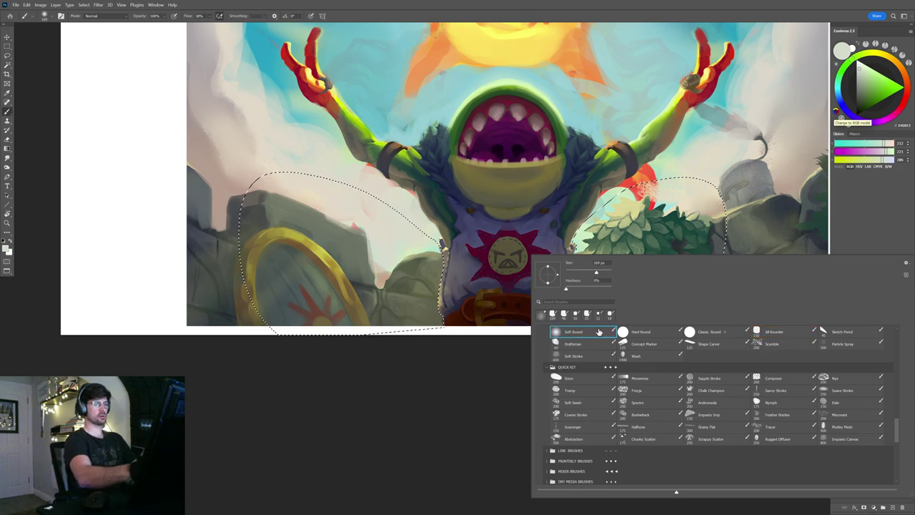
{"action": "left_click_drag", "start_coordinate": [542, 255], "coordinate": [515, 289]}
{"action": "key", "text": "ctrl+0"}
{"action": "key", "text": "b"}
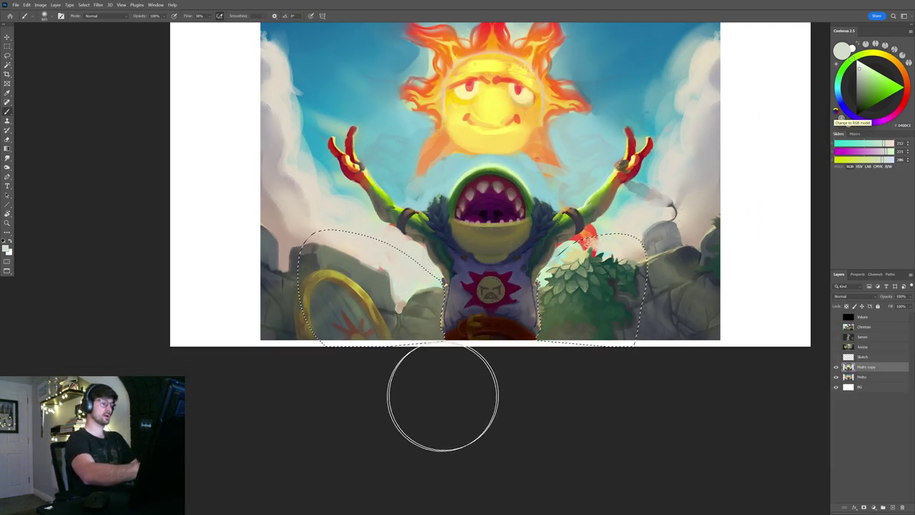
{"action": "left_click_drag", "start_coordinate": [549, 340], "coordinate": [579, 385]}
{"action": "key", "text": "ctrl+d"}
{"action": "left_click_drag", "start_coordinate": [656, 271], "coordinate": [617, 269]}
{"action": "left_click_drag", "start_coordinate": [684, 261], "coordinate": [582, 264]}
{"action": "left_click_drag", "start_coordinate": [596, 262], "coordinate": [577, 260]}
{"action": "key", "text": "b"}
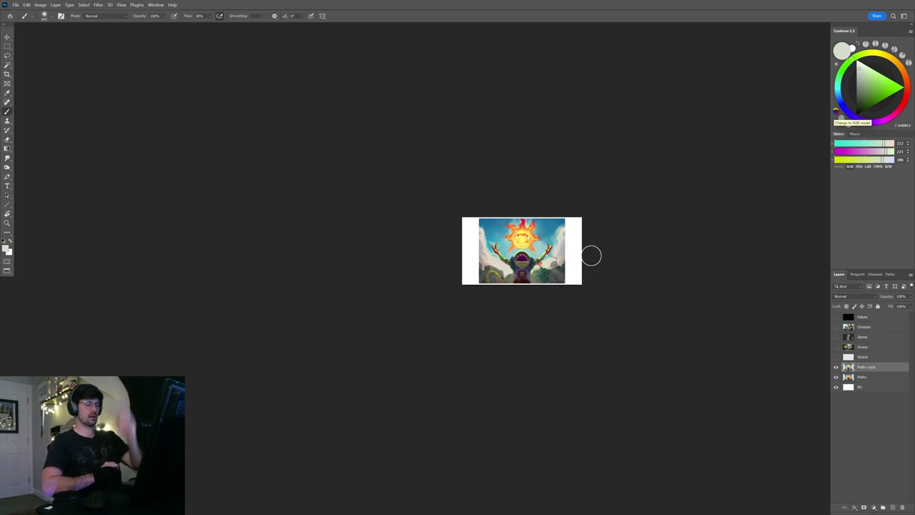
- Switch to the All-Rounder brush, mix a pale beige from the shirt's edge color and paint a rim light along the shirt's left edge
{"action": "left_click_drag", "start_coordinate": [529, 267], "coordinate": [556, 269]}
{"action": "left_click_drag", "start_coordinate": [508, 296], "coordinate": [527, 306]}
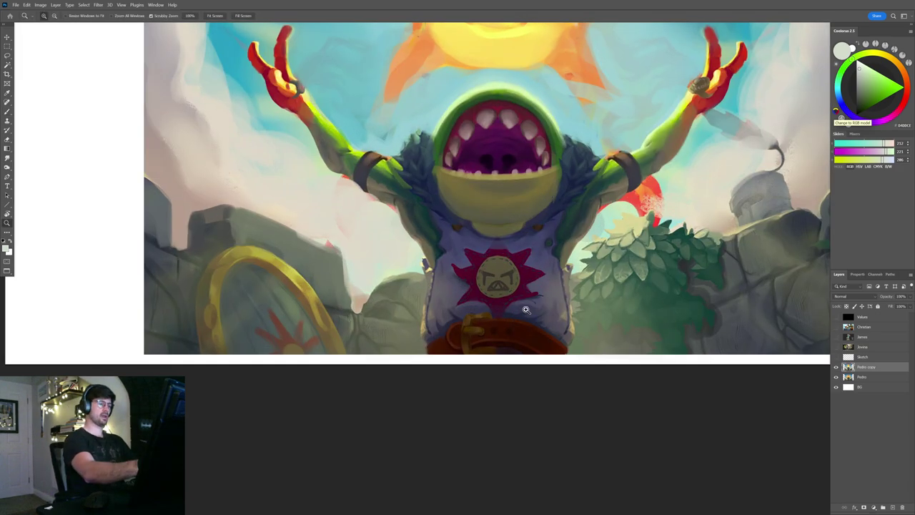
{"action": "right_click", "coordinate": [457, 284]}
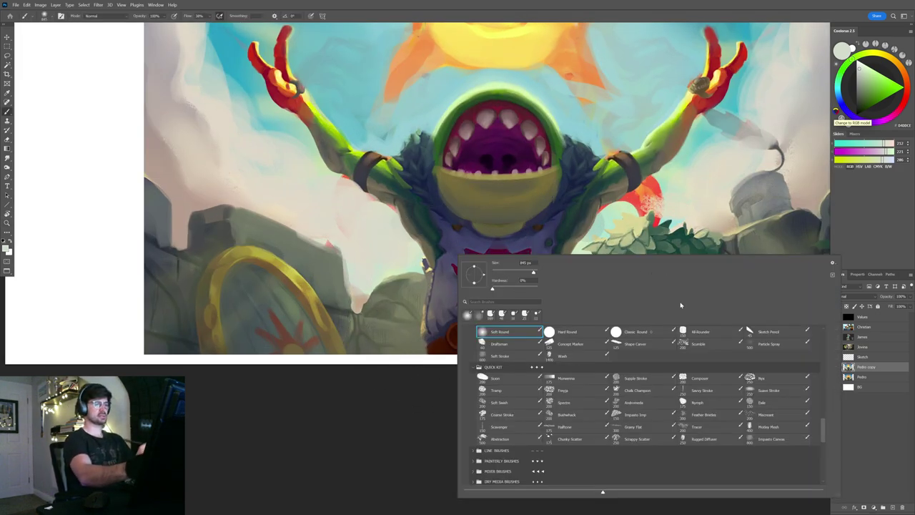
{"action": "left_click", "coordinate": [714, 331]}
{"action": "key", "text": "Return"}
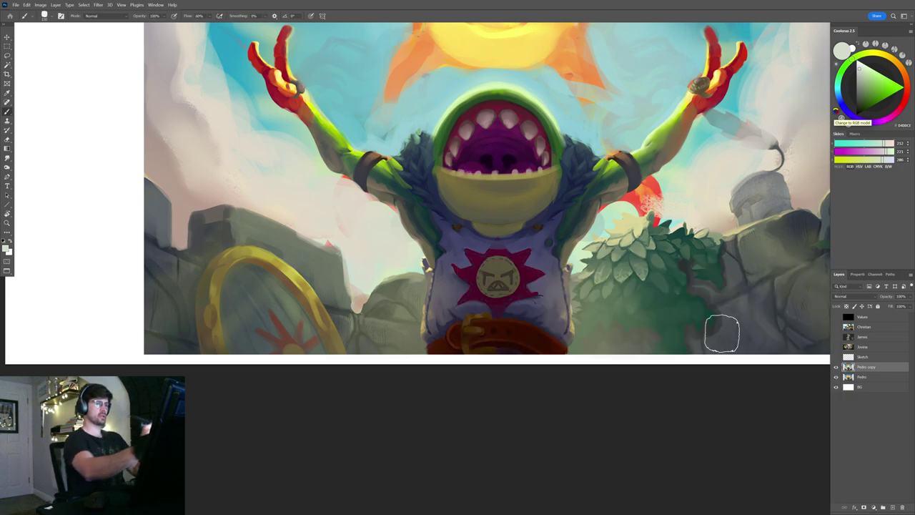
{"action": "scroll", "coordinate": [453, 314], "scroll_direction": "up", "scroll_amount": 3}
{"action": "left_click", "coordinate": [408, 336], "text": "alt"}
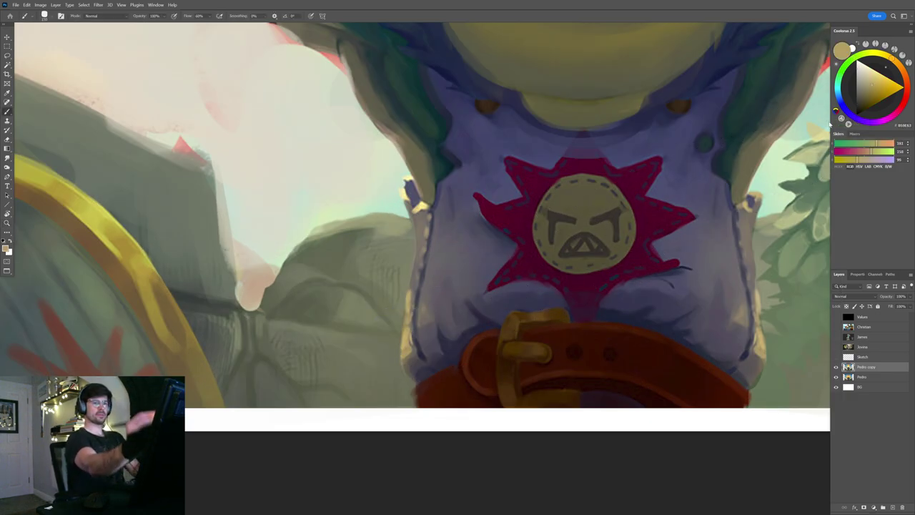
{"action": "left_click_drag", "start_coordinate": [861, 75], "coordinate": [861, 74]}
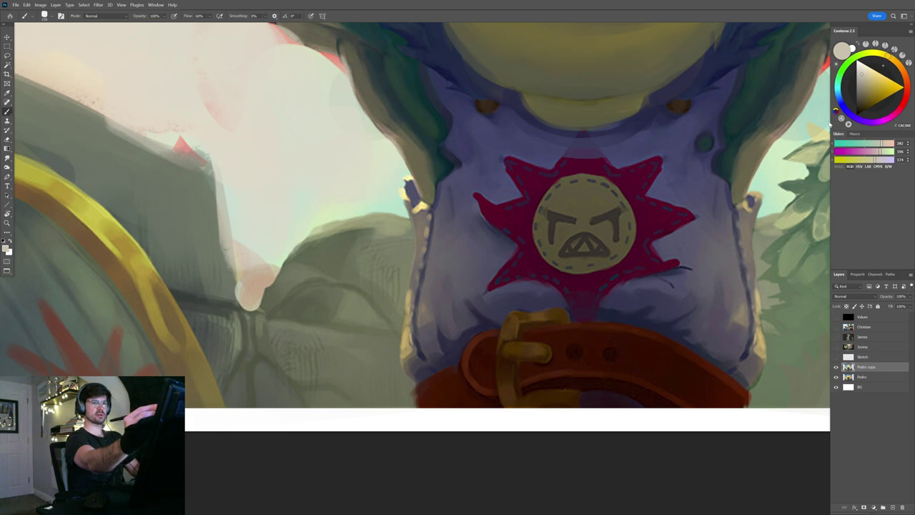
{"action": "left_click_drag", "start_coordinate": [413, 378], "coordinate": [406, 253]}
{"action": "key", "text": "ctrl+z"}
{"action": "left_click_drag", "start_coordinate": [412, 377], "coordinate": [405, 287]}
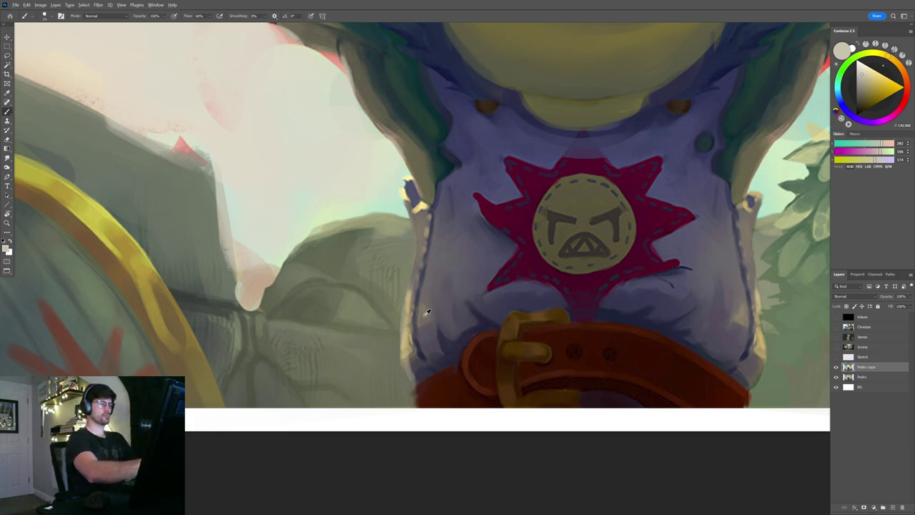
{"action": "left_click_drag", "start_coordinate": [414, 374], "coordinate": [406, 255]}
{"action": "left_click_drag", "start_coordinate": [408, 339], "coordinate": [408, 205]}
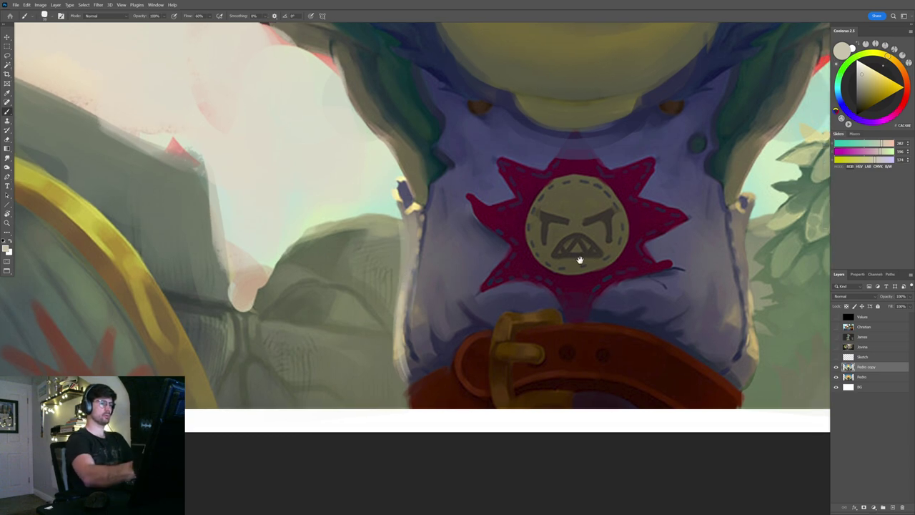
- Paint the pale beige rim light along the shirt's right edge, from the belt up to the armhole
{"action": "left_click_drag", "start_coordinate": [594, 259], "coordinate": [490, 266]}
{"action": "left_click_drag", "start_coordinate": [616, 293], "coordinate": [627, 294]}
{"action": "mouse_move", "coordinate": [647, 398]}
{"action": "left_mouse_down"}
{"action": "mouse_move", "coordinate": [654, 308]}
{"action": "mouse_move", "coordinate": [650, 214]}
{"action": "left_mouse_up"}
{"action": "mouse_move", "coordinate": [650, 215]}
{"action": "left_mouse_down"}
{"action": "mouse_move", "coordinate": [586, 221]}
{"action": "mouse_move", "coordinate": [543, 244]}
{"action": "left_mouse_up"}
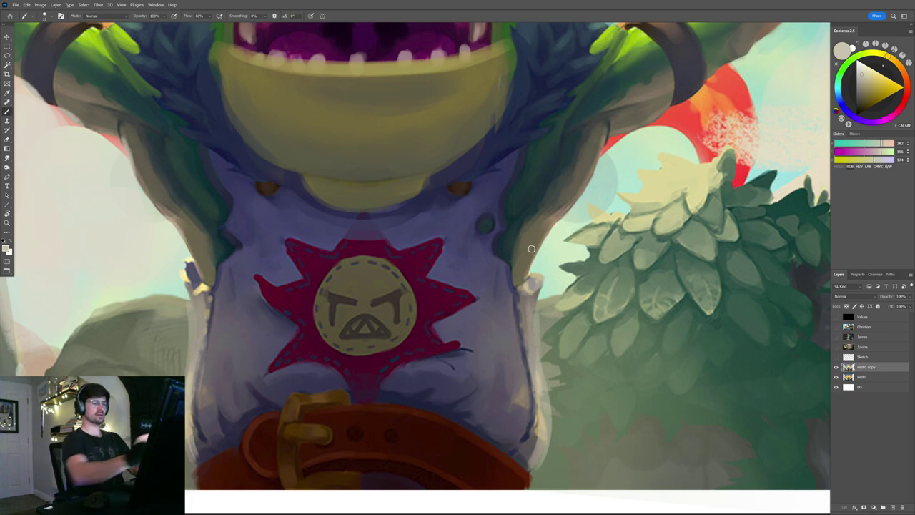
{"action": "left_click", "coordinate": [564, 223], "text": "ctrl"}
{"action": "left_click_drag", "start_coordinate": [556, 230], "coordinate": [535, 266]}
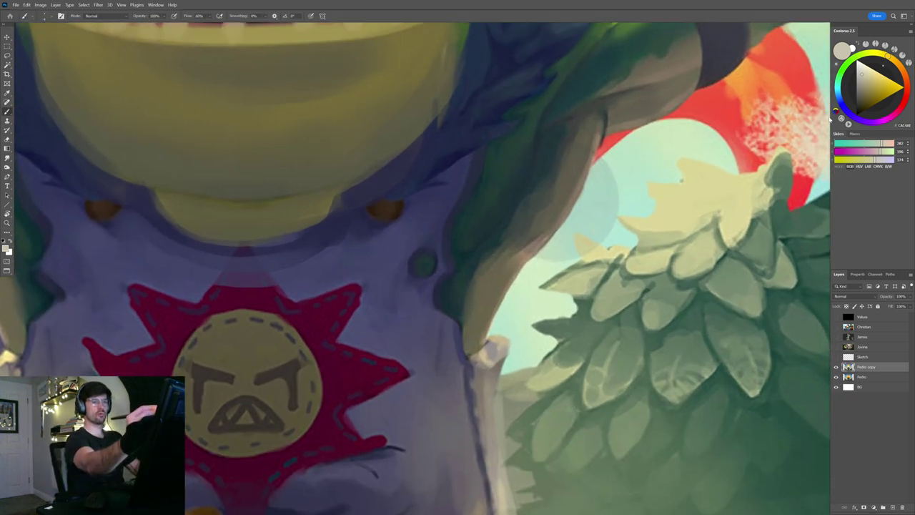
- Mix a pale cream color from white and paint a rim light along the outer lower edge of the right upper arm
{"action": "left_click", "coordinate": [857, 62]}
{"action": "left_click_drag", "start_coordinate": [491, 287], "coordinate": [486, 286]}
{"action": "left_click_drag", "start_coordinate": [482, 343], "coordinate": [534, 255]}
{"action": "scroll", "coordinate": [534, 255], "scroll_direction": "down", "scroll_amount": 6}
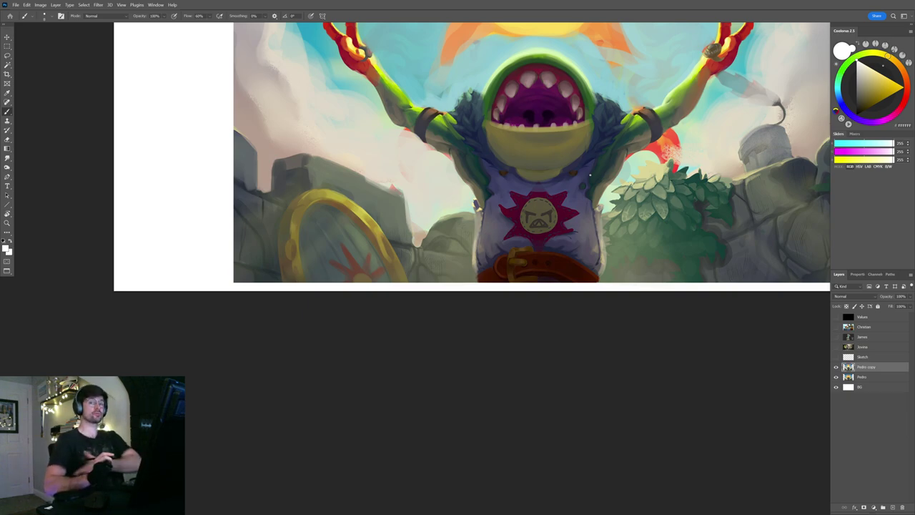
{"action": "scroll", "coordinate": [590, 174], "scroll_direction": "up", "scroll_amount": 5}
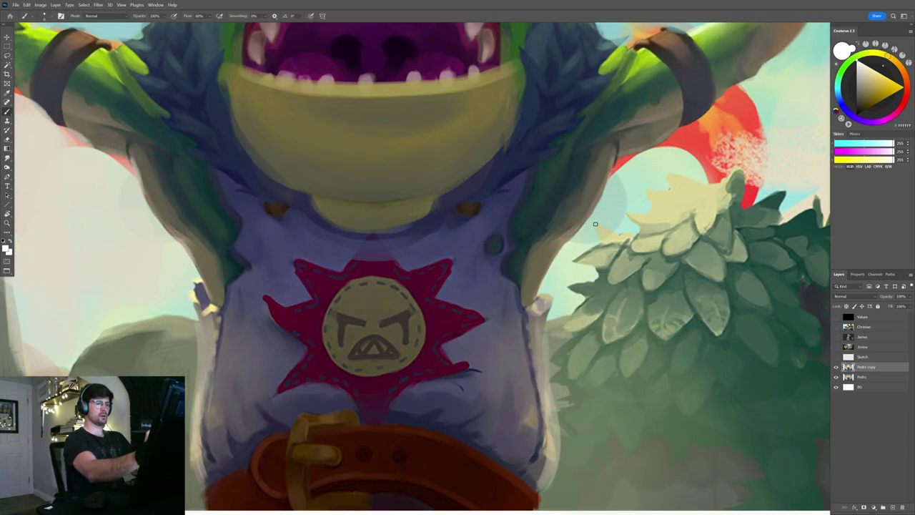
{"action": "scroll", "coordinate": [602, 216], "scroll_direction": "up", "scroll_amount": 5}
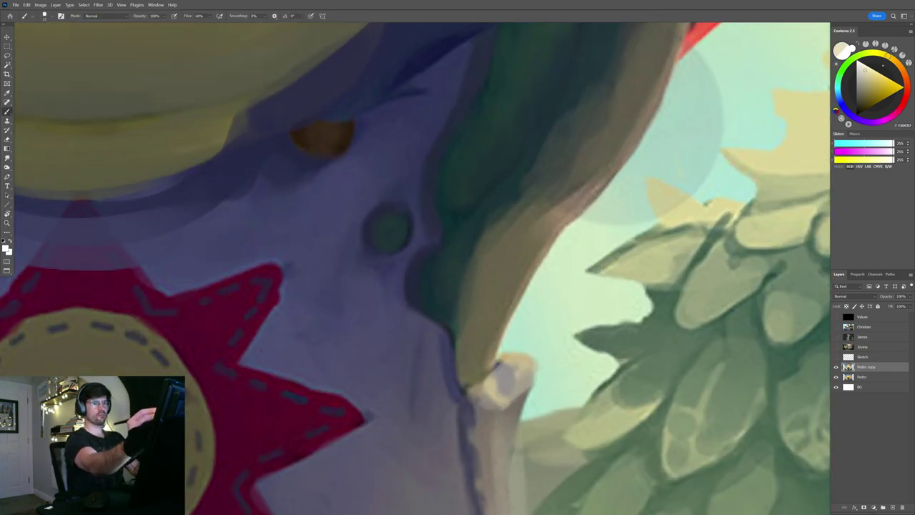
{"action": "left_click", "coordinate": [865, 70]}
{"action": "left_click_drag", "start_coordinate": [502, 330], "coordinate": [566, 216]}
{"action": "left_click_drag", "start_coordinate": [622, 200], "coordinate": [565, 264]}
{"action": "mouse_move", "coordinate": [464, 332]}
{"action": "left_mouse_down"}
{"action": "mouse_move", "coordinate": [567, 220]}
{"action": "mouse_move", "coordinate": [582, 187]}
{"action": "left_mouse_up"}
{"action": "left_click_drag", "start_coordinate": [517, 275], "coordinate": [611, 118]}
- Refine the right upper arm's rim light and its border with the sky using colors sampled from the painting
{"action": "key", "text": "e"}
{"action": "key", "text": "b"}
{"action": "left_click", "coordinate": [517, 316], "text": "alt"}
{"action": "left_click_drag", "start_coordinate": [480, 357], "coordinate": [615, 169]}
{"action": "left_click_drag", "start_coordinate": [536, 290], "coordinate": [617, 127]}
{"action": "left_click_drag", "start_coordinate": [639, 186], "coordinate": [590, 191]}
{"action": "scroll", "coordinate": [643, 200], "scroll_direction": "up", "scroll_amount": 2}
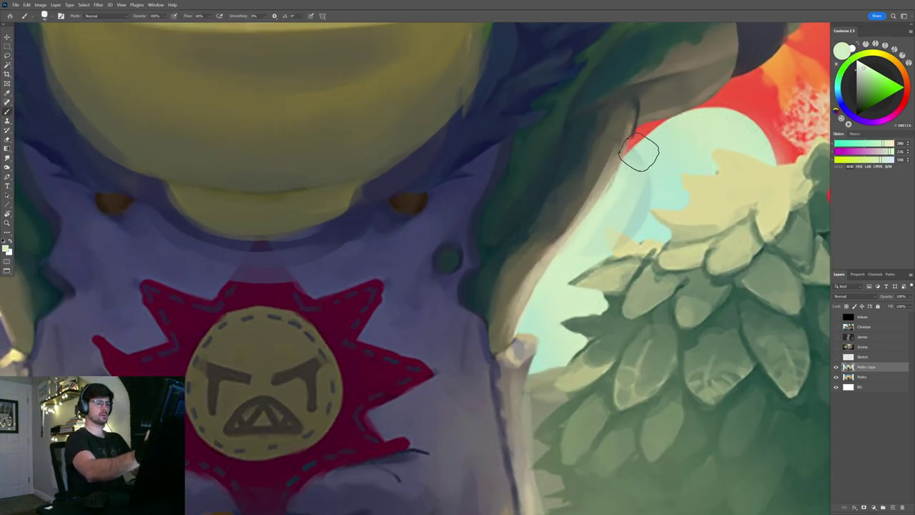
{"action": "scroll", "coordinate": [608, 241], "scroll_direction": "up", "scroll_amount": 1}
{"action": "left_click", "coordinate": [519, 264], "text": "alt"}
{"action": "mouse_move", "coordinate": [484, 324]}
{"action": "left_mouse_down"}
{"action": "mouse_move", "coordinate": [579, 174]}
{"action": "mouse_move", "coordinate": [524, 251]}
{"action": "left_mouse_up"}
{"action": "scroll", "coordinate": [599, 218], "scroll_direction": "up", "scroll_amount": 2}
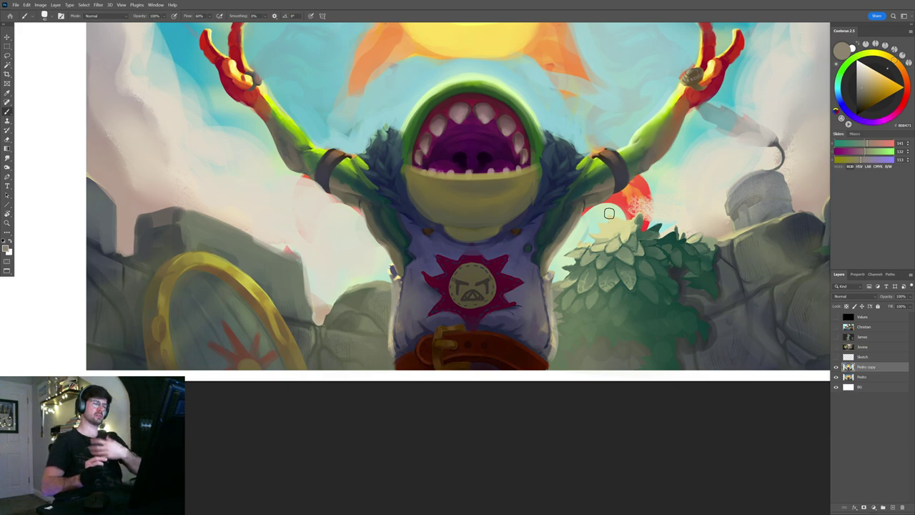
- Sample the forearm's pale green highlight and paint rim light highlights on the top edge of the right armband
{"action": "left_click", "coordinate": [611, 144], "text": "ctrl"}
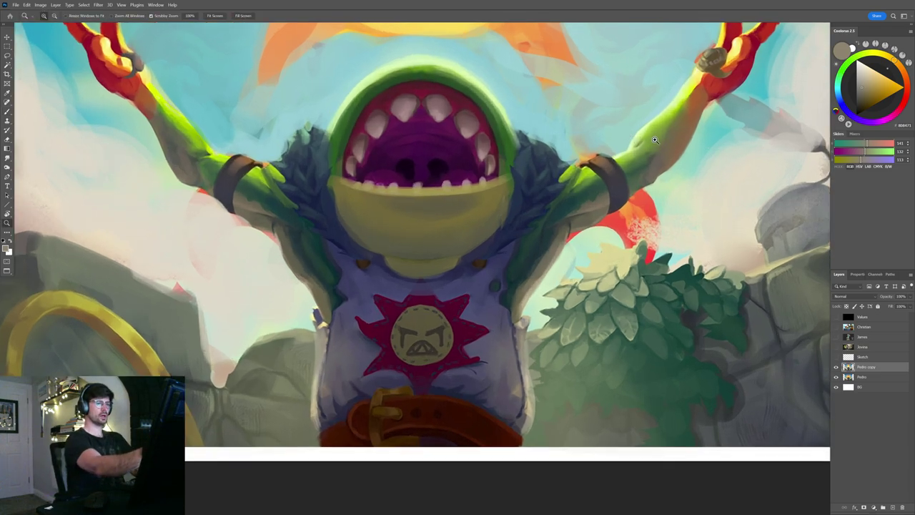
{"action": "left_click", "coordinate": [629, 150], "text": "ctrl"}
{"action": "left_click", "coordinate": [621, 164], "text": "alt"}
{"action": "left_click", "coordinate": [583, 137], "text": "ctrl"}
{"action": "left_click_drag", "start_coordinate": [580, 179], "coordinate": [558, 183]}
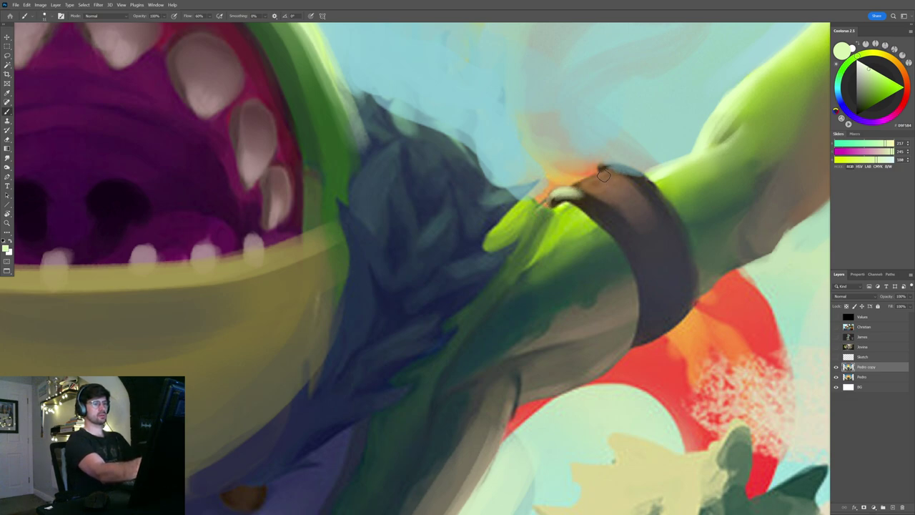
{"action": "left_click_drag", "start_coordinate": [614, 173], "coordinate": [589, 182]}
{"action": "mouse_move", "coordinate": [606, 183]}
{"action": "left_mouse_down"}
{"action": "mouse_move", "coordinate": [616, 185]}
{"action": "mouse_move", "coordinate": [593, 185]}
{"action": "left_mouse_up"}
{"action": "left_click", "coordinate": [669, 189], "text": "alt"}
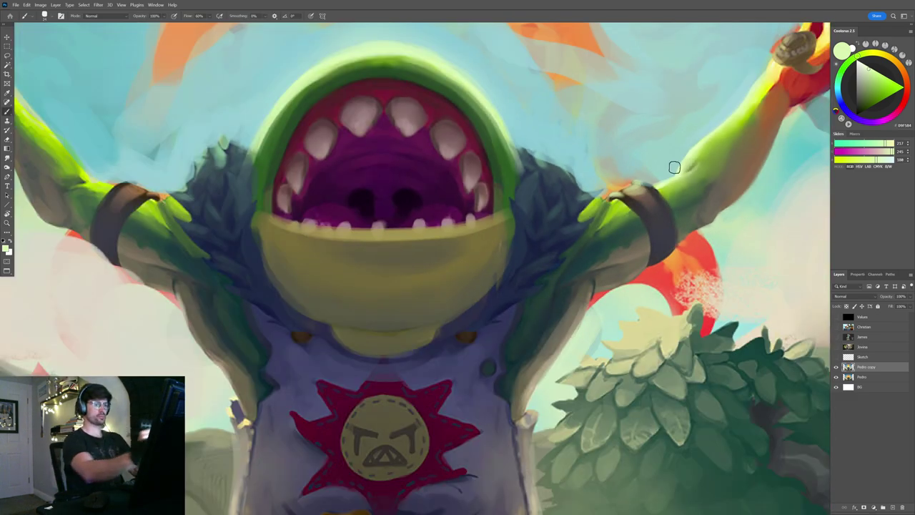
- Paint pale green light on the right shoulder between the fur and the armband, touching up its edges with sampled colors
{"action": "scroll", "coordinate": [674, 166], "scroll_direction": "up", "scroll_amount": 5}
{"action": "scroll", "coordinate": [623, 197], "scroll_direction": "up", "scroll_amount": 3}
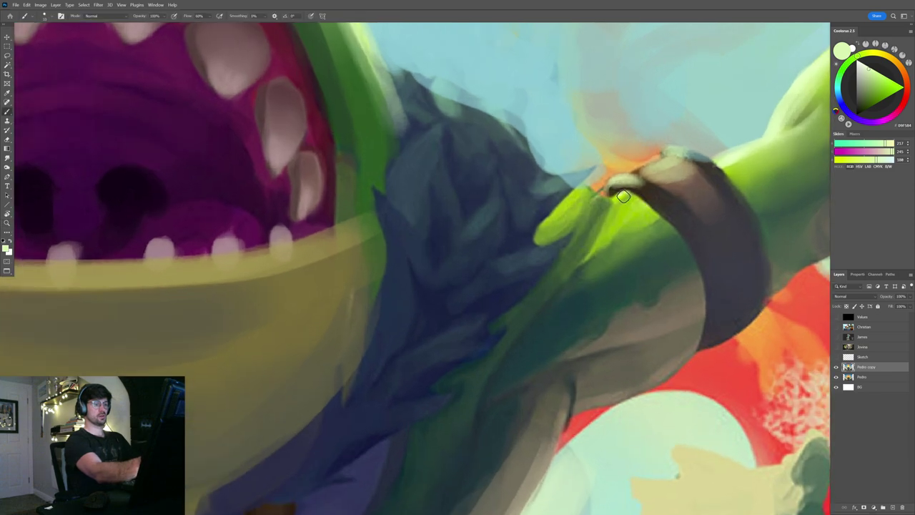
{"action": "mouse_move", "coordinate": [629, 200]}
{"action": "left_mouse_down"}
{"action": "mouse_move", "coordinate": [558, 244]}
{"action": "mouse_move", "coordinate": [584, 229]}
{"action": "mouse_move", "coordinate": [579, 216]}
{"action": "mouse_move", "coordinate": [589, 223]}
{"action": "mouse_move", "coordinate": [549, 207]}
{"action": "mouse_move", "coordinate": [574, 230]}
{"action": "mouse_move", "coordinate": [573, 211]}
{"action": "mouse_move", "coordinate": [546, 199]}
{"action": "left_mouse_up"}
{"action": "left_click", "coordinate": [544, 192], "text": "alt"}
{"action": "left_click_drag", "start_coordinate": [604, 223], "coordinate": [598, 196]}
{"action": "left_click", "coordinate": [562, 206], "text": "alt"}
{"action": "left_click", "coordinate": [563, 263], "text": "alt"}
{"action": "mouse_move", "coordinate": [548, 219]}
{"action": "left_mouse_down"}
{"action": "mouse_move", "coordinate": [585, 184]}
{"action": "mouse_move", "coordinate": [564, 217]}
{"action": "left_mouse_up"}
- Sample the bright green, extend the highlight down the right shoulder and blend it with the Smudge tool
{"action": "left_click", "coordinate": [606, 221], "text": "alt"}
{"action": "left_click_drag", "start_coordinate": [643, 175], "coordinate": [555, 253]}
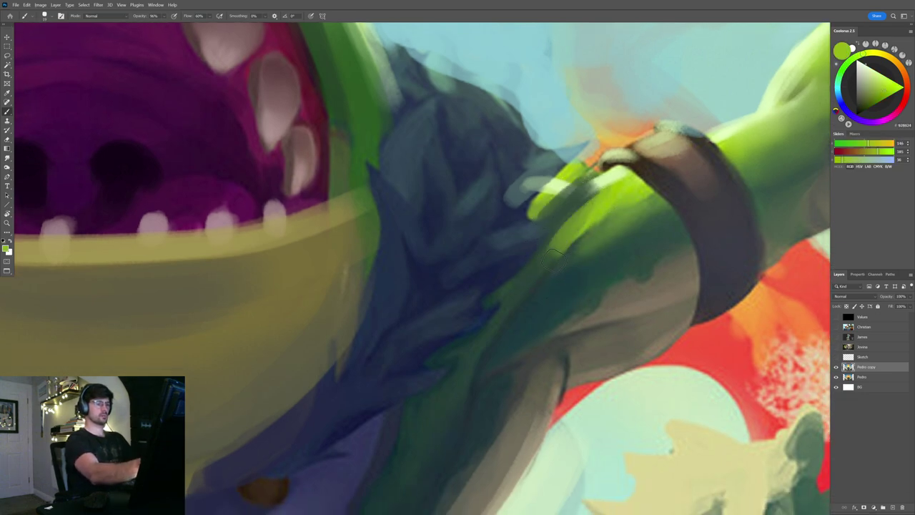
{"action": "mouse_move", "coordinate": [630, 200]}
{"action": "left_mouse_down"}
{"action": "mouse_move", "coordinate": [537, 266]}
{"action": "mouse_move", "coordinate": [468, 275]}
{"action": "left_mouse_up"}
{"action": "key", "text": "r"}
{"action": "key", "text": "ctrl+0"}
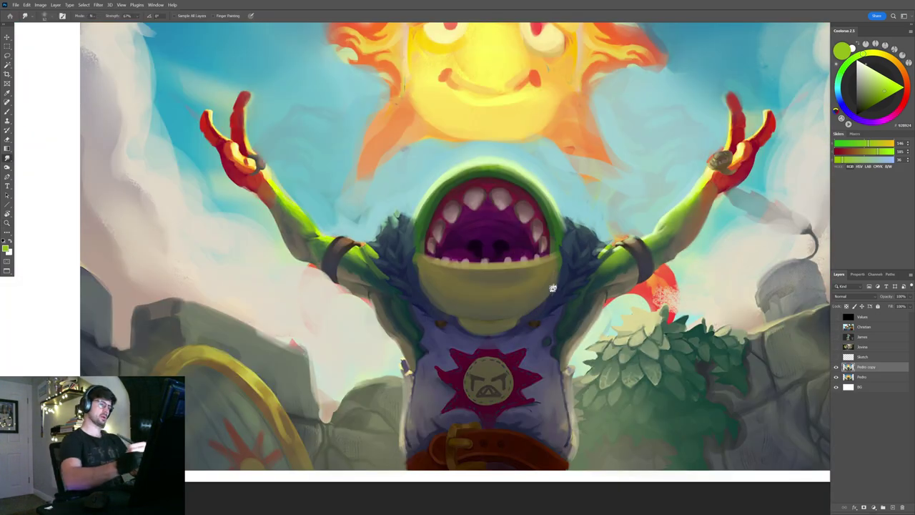
{"action": "left_click_drag", "start_coordinate": [609, 251], "coordinate": [643, 251]}
{"action": "mouse_move", "coordinate": [613, 262]}
{"action": "left_mouse_down"}
{"action": "mouse_move", "coordinate": [589, 262]}
{"action": "mouse_move", "coordinate": [606, 247]}
{"action": "mouse_move", "coordinate": [616, 257]}
{"action": "left_mouse_up"}
- Sample the light blue sky and paint it over the stray marks between the right shoulder fur and the armband
{"action": "key", "text": "b"}
{"action": "left_click", "coordinate": [602, 243], "text": "alt"}
{"action": "left_click", "coordinate": [596, 207], "text": "alt"}
{"action": "left_click_drag", "start_coordinate": [599, 210], "coordinate": [606, 210]}
{"action": "mouse_move", "coordinate": [582, 239]}
{"action": "left_mouse_down"}
{"action": "mouse_move", "coordinate": [614, 231]}
{"action": "mouse_move", "coordinate": [602, 215]}
{"action": "mouse_move", "coordinate": [600, 233]}
{"action": "mouse_move", "coordinate": [576, 208]}
{"action": "left_mouse_up"}
{"action": "left_click", "coordinate": [582, 203], "text": "alt"}
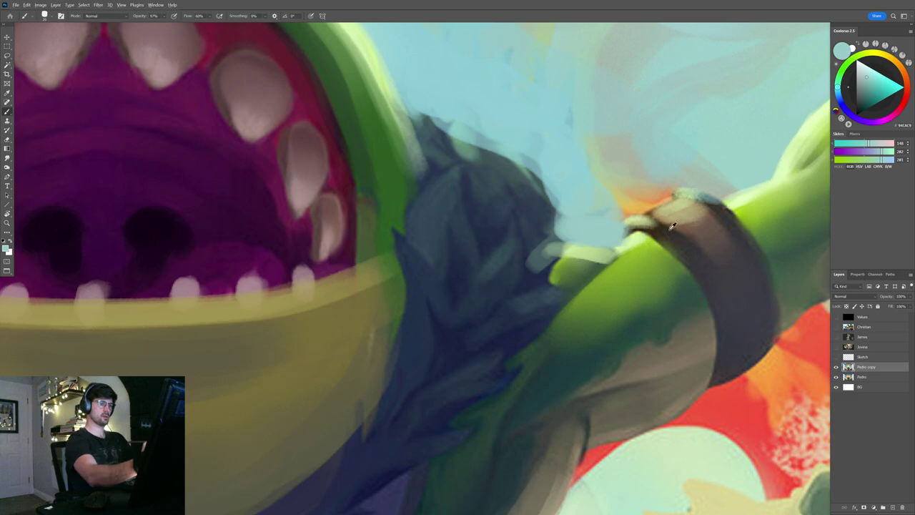
- Sample the pale green highlight color and paint a rim light along the top of the right shoulder
{"action": "left_click", "coordinate": [749, 187], "text": "alt"}
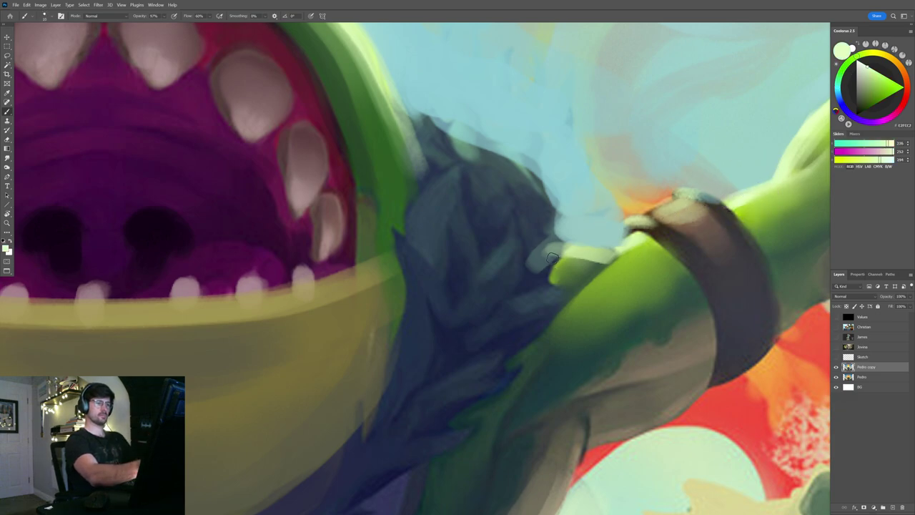
{"action": "left_click_drag", "start_coordinate": [553, 259], "coordinate": [637, 233]}
{"action": "scroll", "coordinate": [653, 218], "scroll_direction": "down", "scroll_amount": 5}
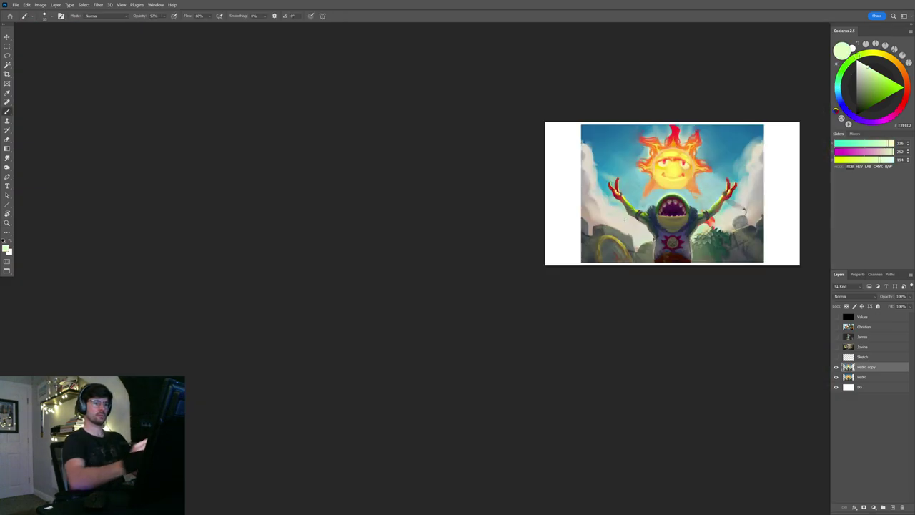
{"action": "scroll", "coordinate": [624, 221], "scroll_direction": "up", "scroll_amount": 4}
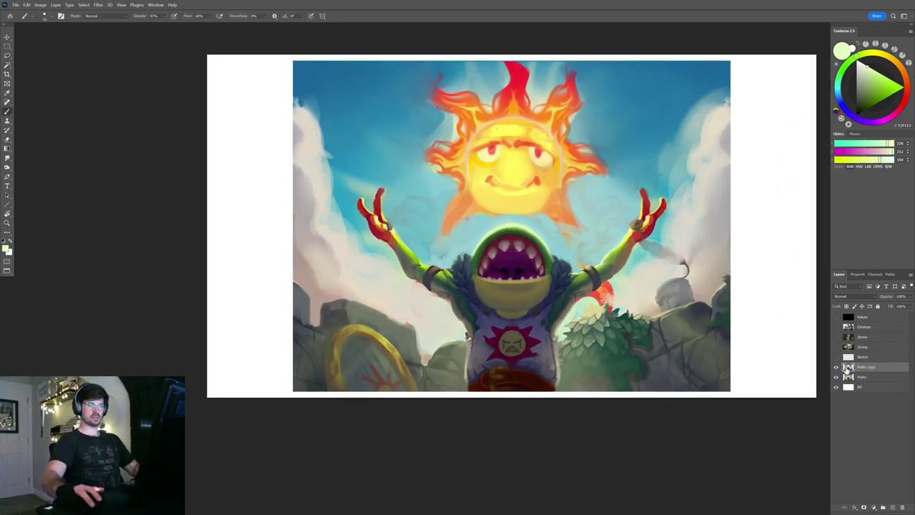
- Hide and reshow the paintover layer to compare it with the original painting
{"action": "left_click", "coordinate": [837, 368]}
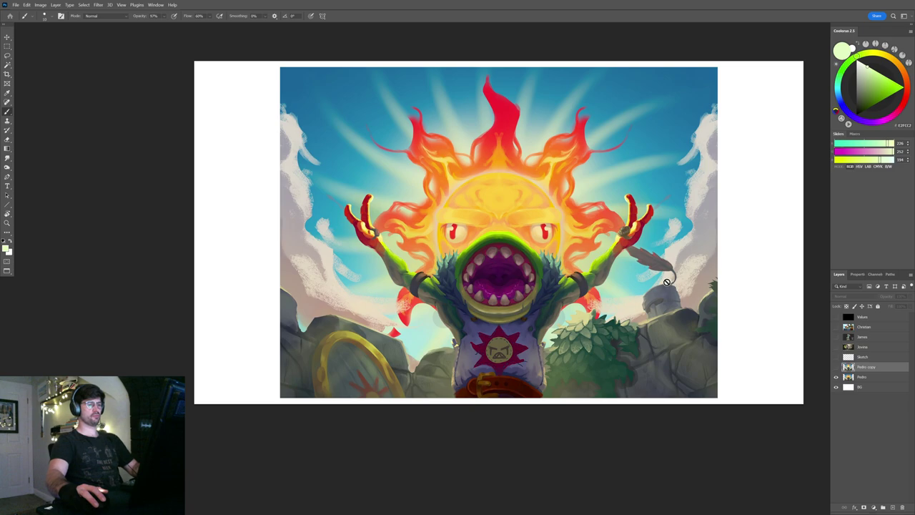
{"action": "key", "text": "ctrl+comma"}
{"action": "left_click_drag", "start_coordinate": [642, 274], "coordinate": [622, 276]}
{"action": "key", "text": "ctrl+comma"}
{"action": "key", "text": "ctrl+comma"}
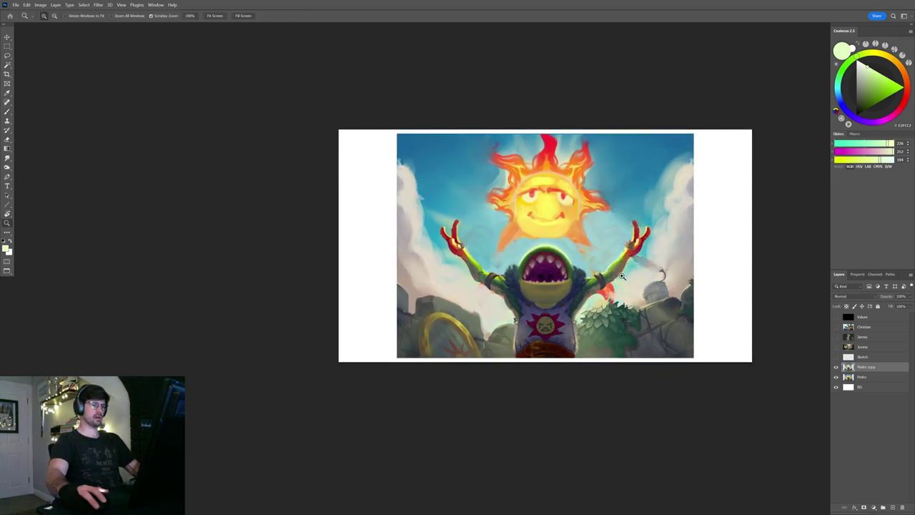
{"action": "left_click", "coordinate": [622, 276]}
{"action": "key", "text": "b"}
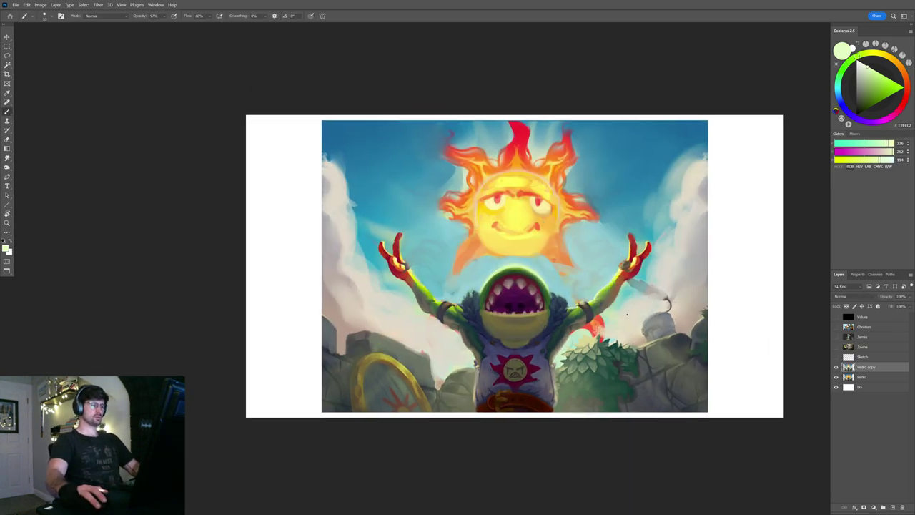
{"action": "scroll", "coordinate": [622, 311], "scroll_direction": "up", "scroll_amount": 2}
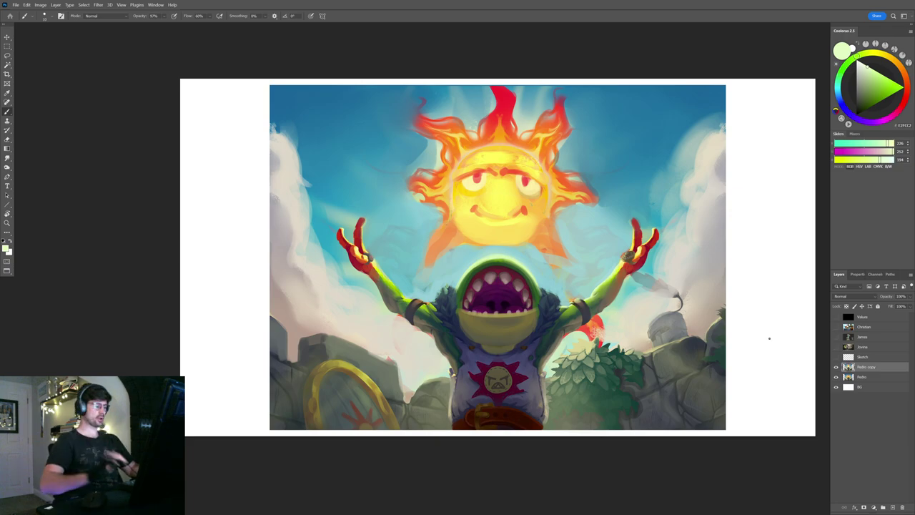
{"action": "key", "text": "ctrl+u"}
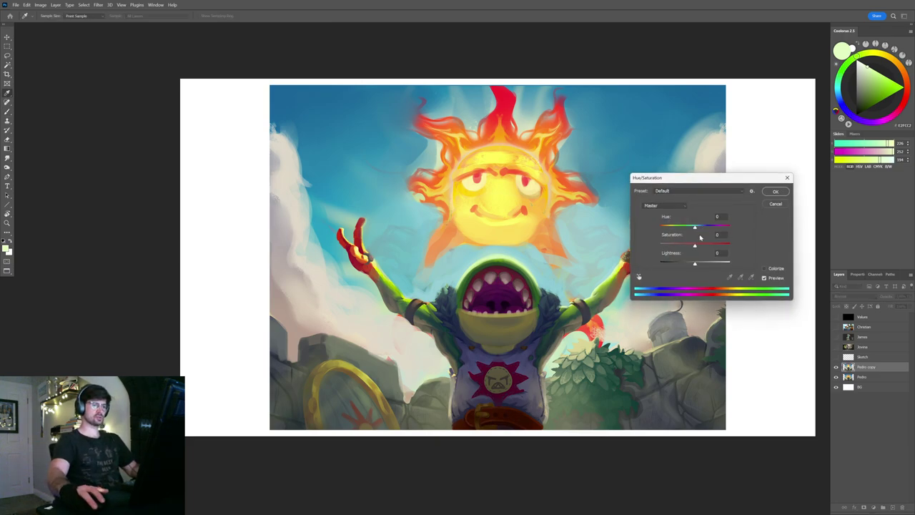
{"action": "left_click_drag", "start_coordinate": [695, 246], "coordinate": [698, 248]}
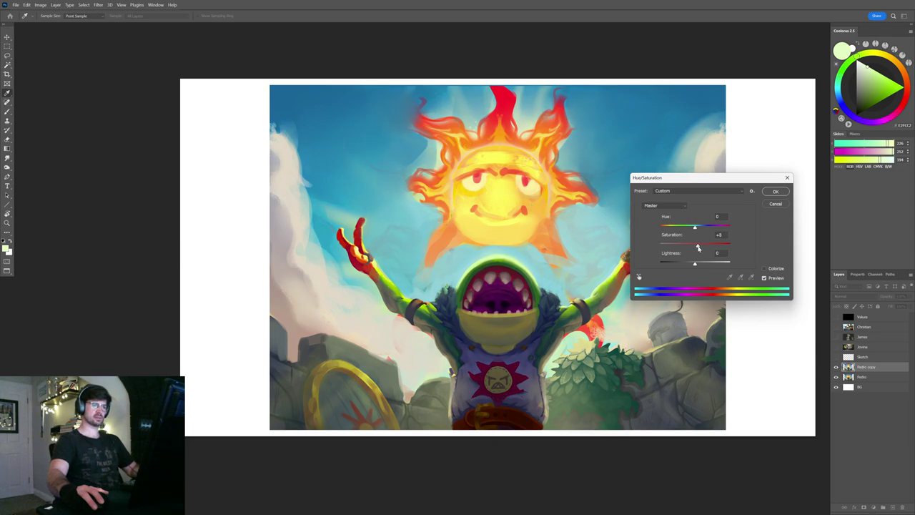
{"action": "left_click", "coordinate": [769, 279]}
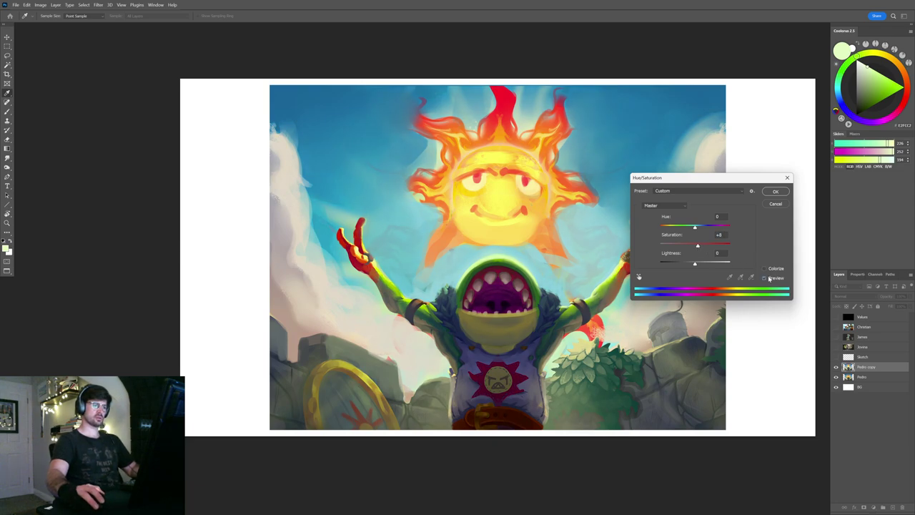
{"action": "left_click", "coordinate": [776, 205]}
- Open Color Balance on the paintover and shift the shadows to -12 toward cyan and +5 toward blue, checking the preview
{"action": "key", "text": "ctrl+minus"}
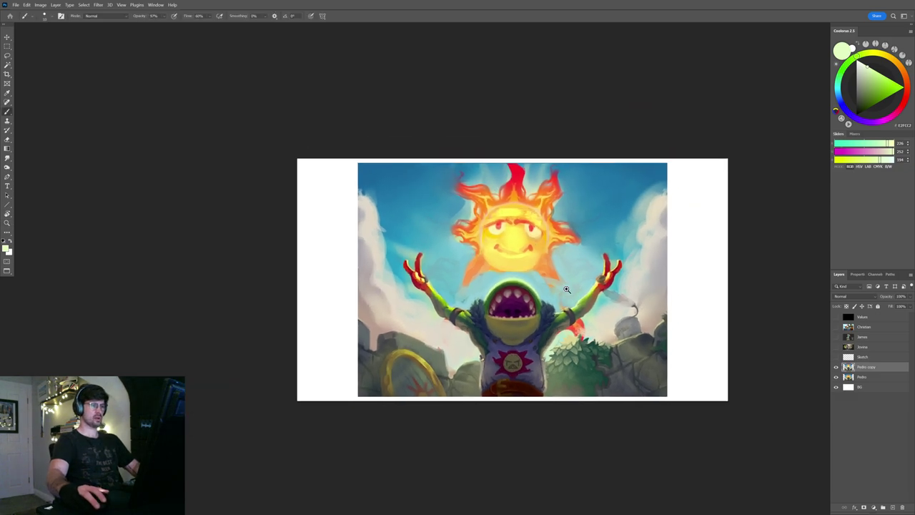
{"action": "key", "text": "ctrl+b"}
{"action": "left_click_drag", "start_coordinate": [670, 81], "coordinate": [748, 241]}
{"action": "left_click", "coordinate": [712, 308]}
{"action": "left_click_drag", "start_coordinate": [755, 273], "coordinate": [751, 274]}
{"action": "left_click", "coordinate": [758, 290]}
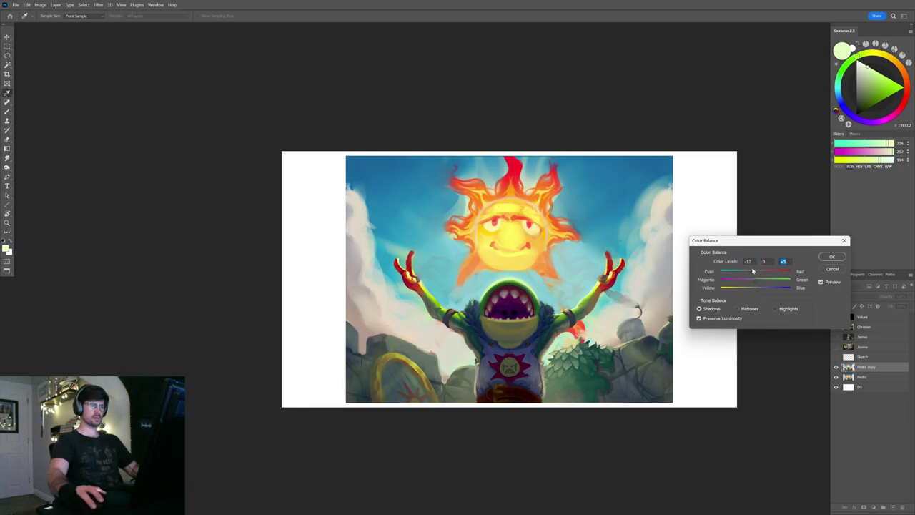
{"action": "left_click_drag", "start_coordinate": [752, 272], "coordinate": [752, 273]}
{"action": "left_click", "coordinate": [827, 284]}
{"action": "left_click", "coordinate": [826, 285]}
{"action": "left_click", "coordinate": [822, 283]}
- Set the Color Balance midtones to +12 toward red and -4 toward magenta
{"action": "left_click", "coordinate": [747, 308]}
{"action": "left_click_drag", "start_coordinate": [757, 276], "coordinate": [759, 275]}
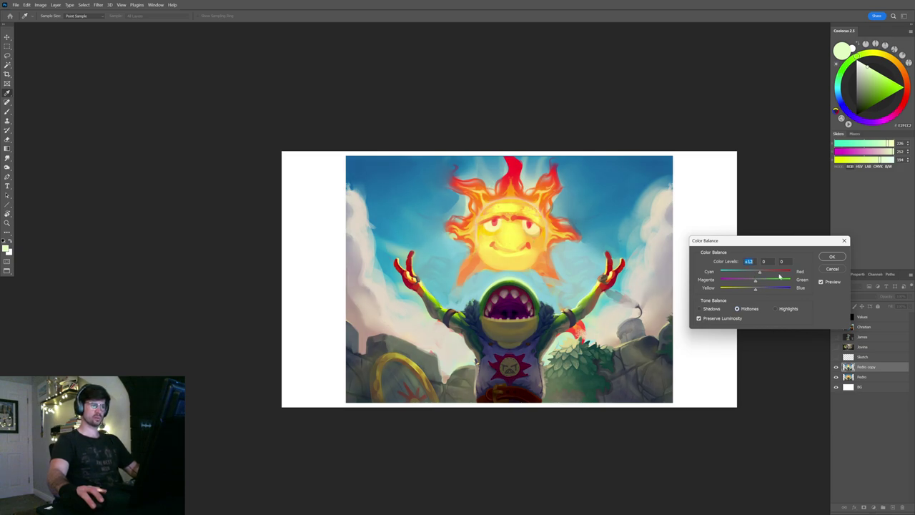
{"action": "left_click", "coordinate": [830, 284]}
{"action": "left_click", "coordinate": [830, 284]}
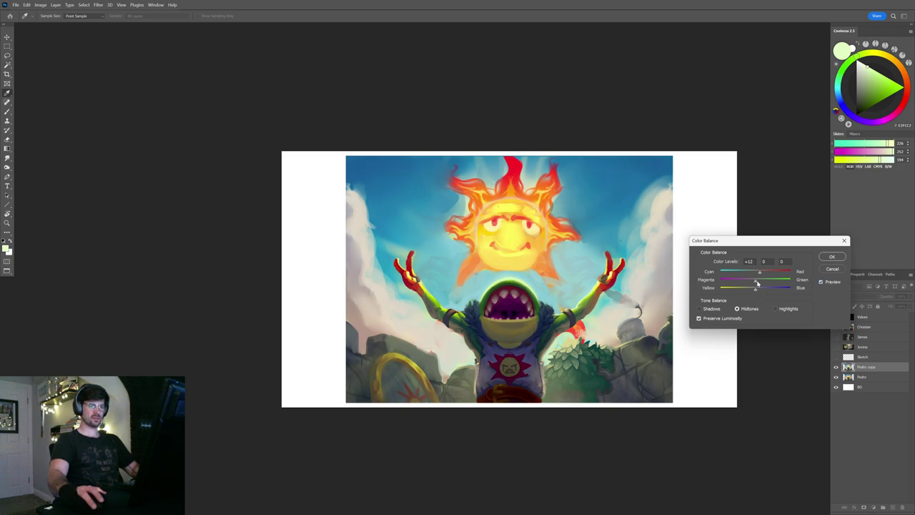
{"action": "left_click_drag", "start_coordinate": [757, 284], "coordinate": [754, 284]}
- Compare the painting with and without the pending shadow and midtone color balance changes
{"action": "left_click", "coordinate": [824, 282]}
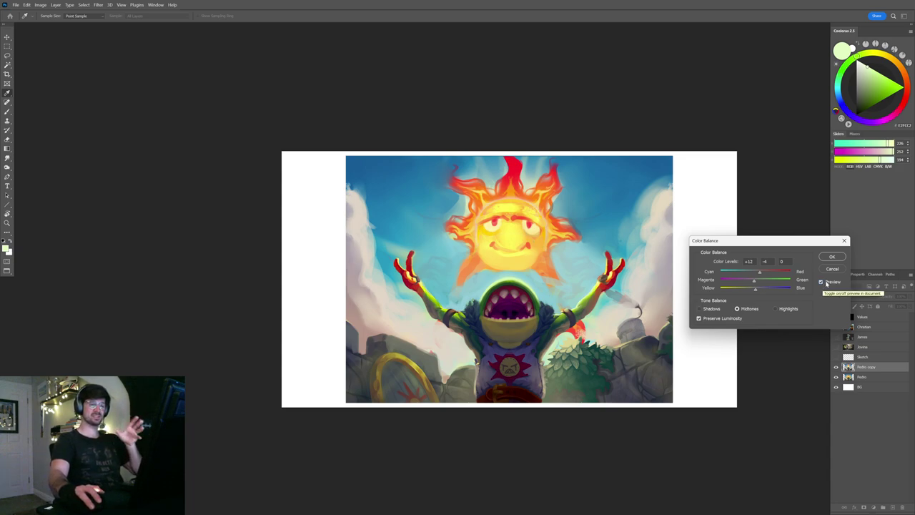
{"action": "left_click", "coordinate": [825, 283]}
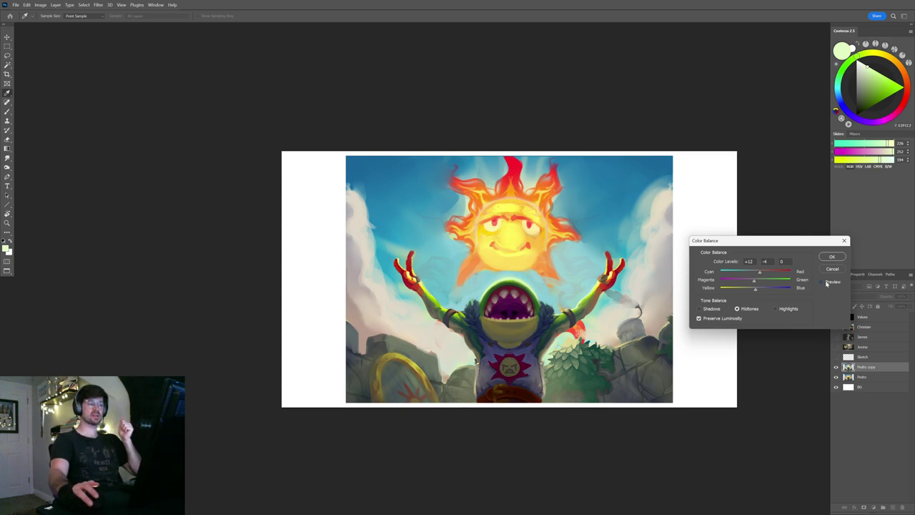
{"action": "left_click", "coordinate": [826, 283]}
{"action": "left_click", "coordinate": [827, 283]}
{"action": "left_click", "coordinate": [826, 283]}
{"action": "left_click", "coordinate": [826, 283]}
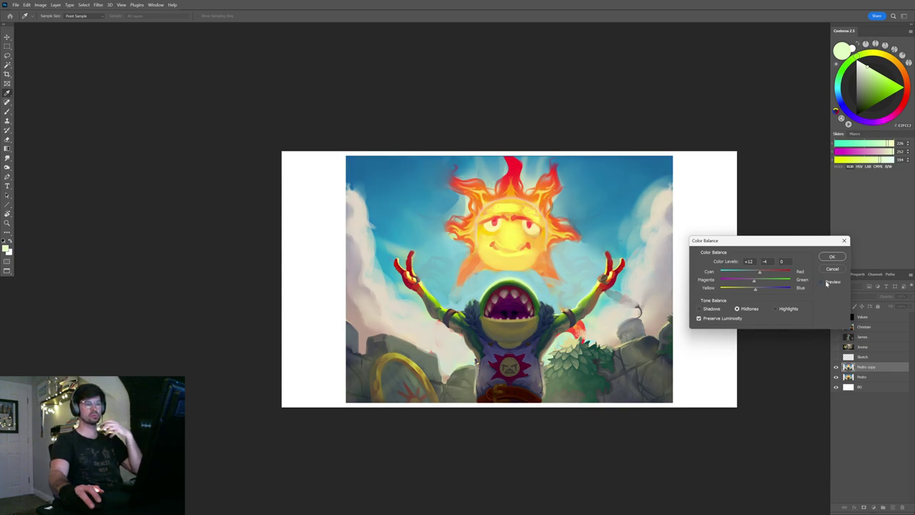
{"action": "left_click", "coordinate": [826, 283]}
{"action": "left_click", "coordinate": [827, 283]}
{"action": "left_click", "coordinate": [826, 284]}
- Shift the Color Balance highlights slightly toward yellow and red, then apply the adjustment
{"action": "left_click", "coordinate": [784, 308]}
{"action": "left_click_drag", "start_coordinate": [755, 291], "coordinate": [754, 291]}
{"action": "left_click_drag", "start_coordinate": [756, 274], "coordinate": [759, 275]}
{"action": "left_click", "coordinate": [825, 282]}
{"action": "left_click", "coordinate": [824, 283]}
{"action": "left_click", "coordinate": [833, 257]}
{"action": "key", "text": "b"}
- Check the color-balanced paintover against the original painting at a larger view
{"action": "scroll", "coordinate": [625, 338], "scroll_direction": "down", "scroll_amount": 5}
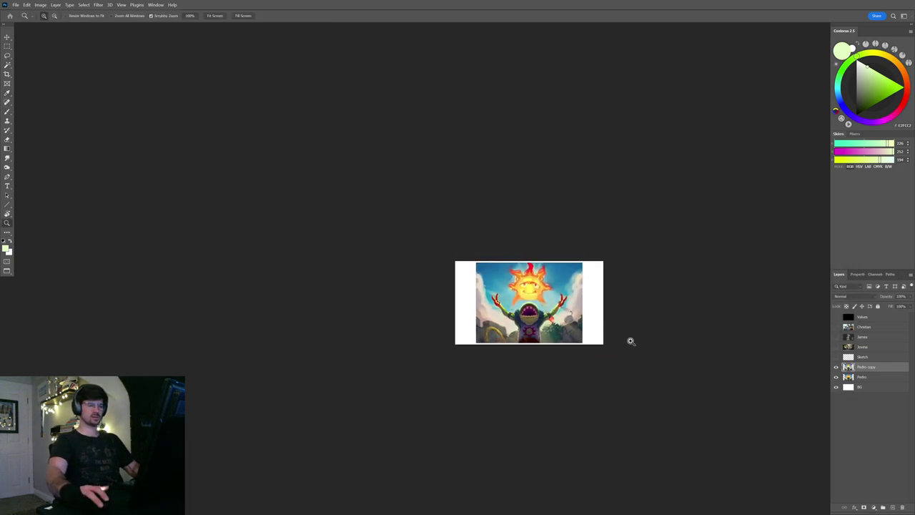
{"action": "scroll", "coordinate": [543, 307], "scroll_direction": "up", "scroll_amount": 4}
{"action": "scroll", "coordinate": [553, 288], "scroll_direction": "up", "scroll_amount": 3}
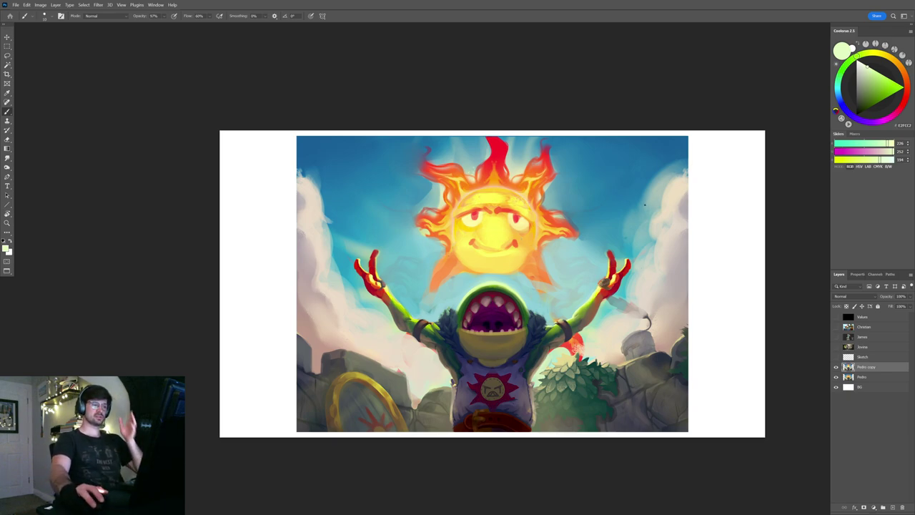
{"action": "left_click", "coordinate": [836, 366]}
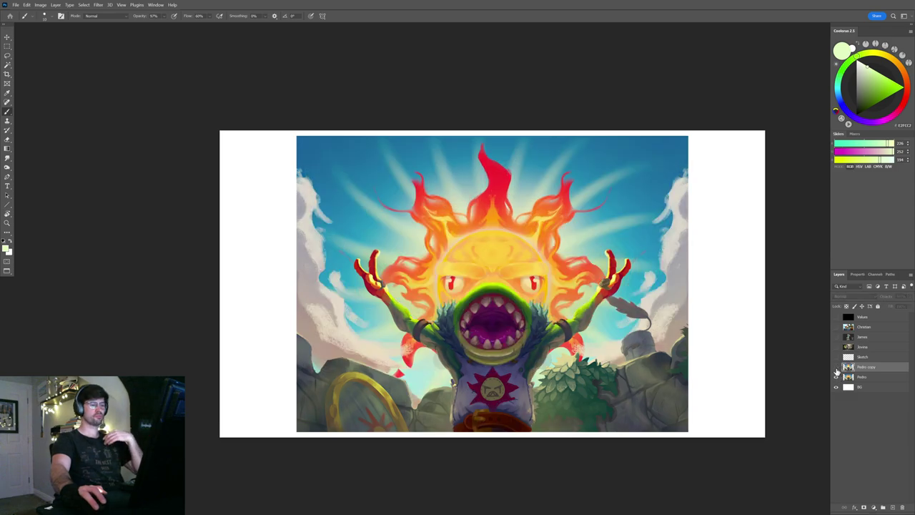
{"action": "left_click", "coordinate": [835, 368]}
- Compare the paintover with the original at thumbnail size to judge overall readability
{"action": "key", "text": "z"}
{"action": "mouse_move", "coordinate": [604, 309]}
{"action": "left_mouse_down"}
{"action": "mouse_move", "coordinate": [531, 351]}
{"action": "mouse_move", "coordinate": [580, 315]}
{"action": "left_mouse_up"}
{"action": "left_click_drag", "start_coordinate": [580, 313], "coordinate": [571, 303]}
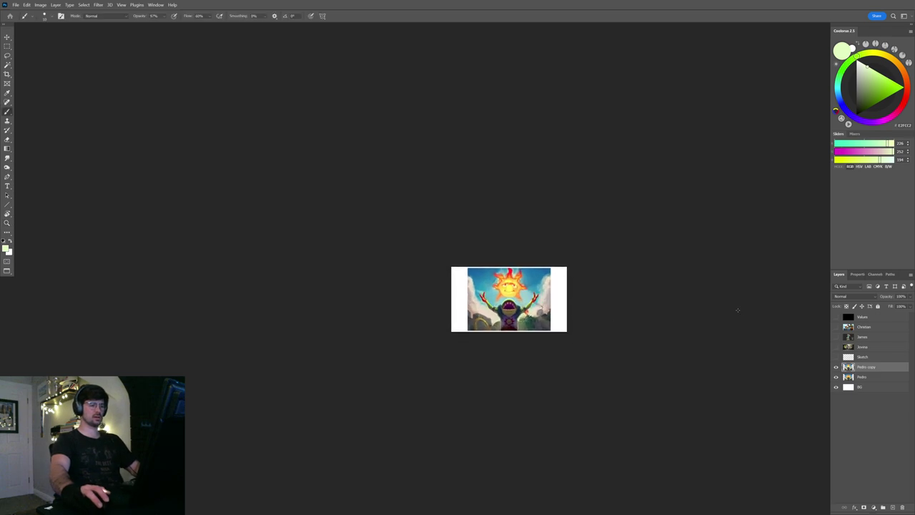
{"action": "left_click", "coordinate": [835, 367]}
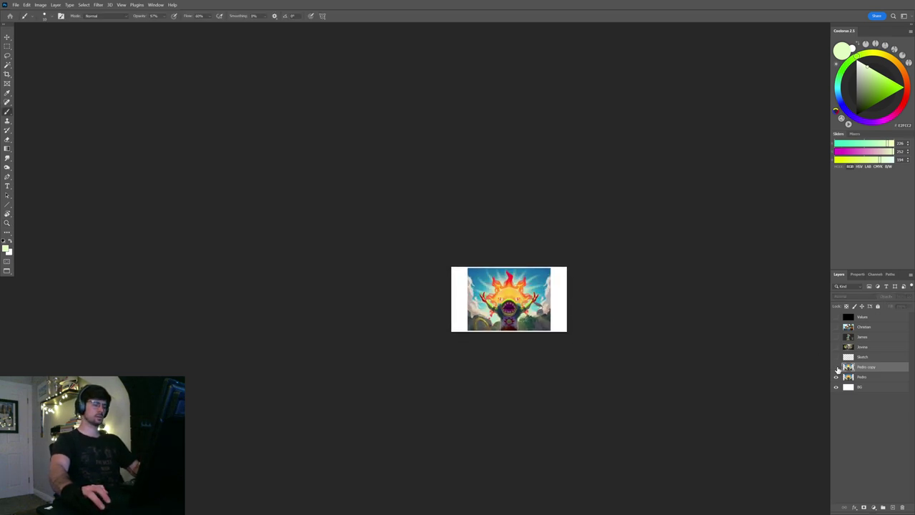
{"action": "left_click", "coordinate": [835, 367]}
{"action": "left_click", "coordinate": [835, 366]}
{"action": "left_click", "coordinate": [836, 367]}
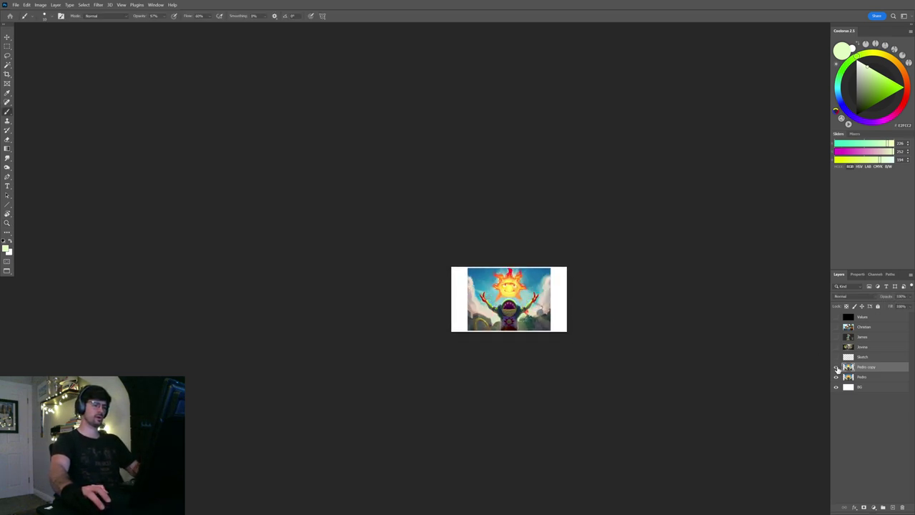
{"action": "left_click", "coordinate": [836, 367]}
{"action": "left_click", "coordinate": [835, 367]}
{"action": "key", "text": "z"}
{"action": "mouse_move", "coordinate": [515, 307]}
{"action": "left_mouse_down"}
{"action": "mouse_move", "coordinate": [544, 307]}
{"action": "mouse_move", "coordinate": [570, 327]}
{"action": "left_mouse_up"}
{"action": "key", "text": "b"}
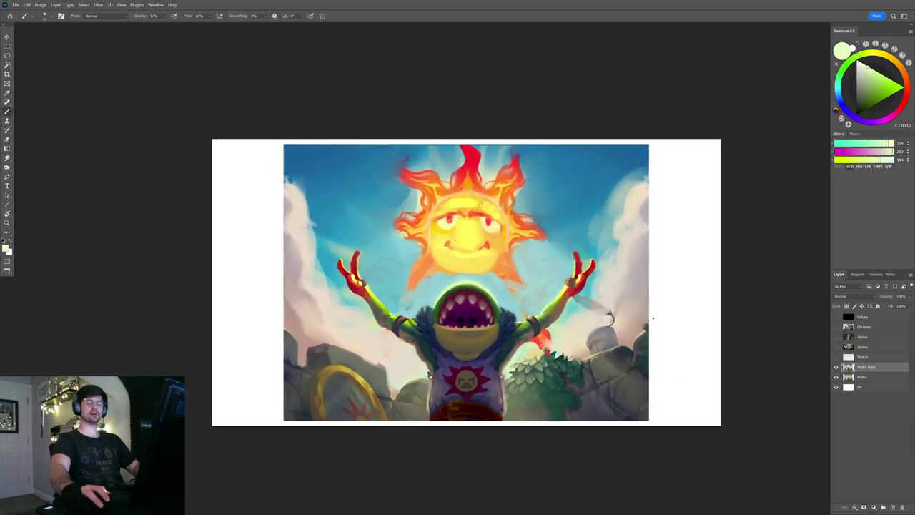